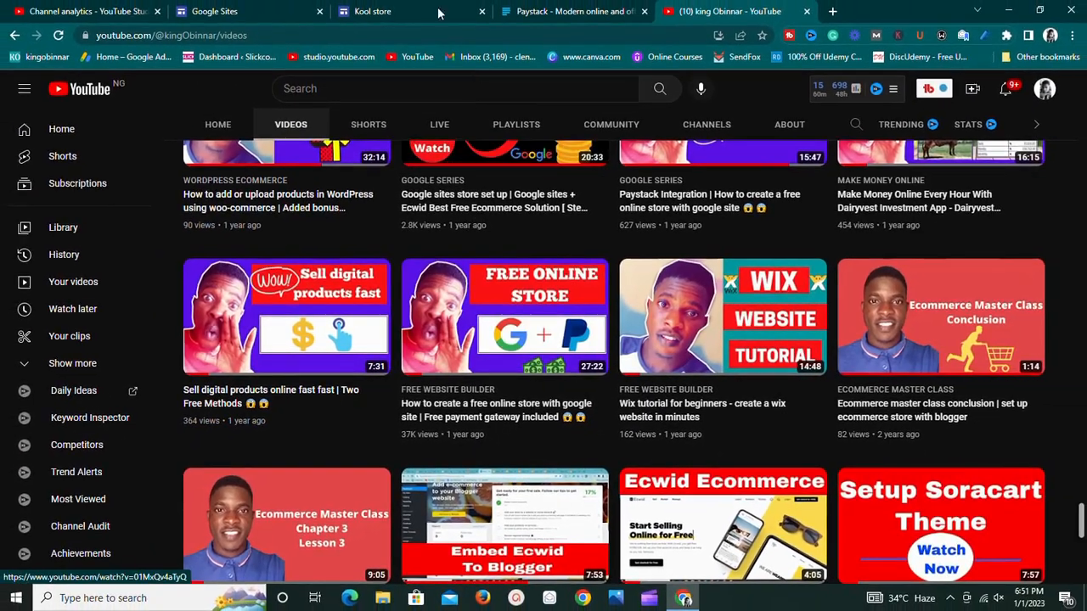
Step: Review the Kool store site preview, examining its header, announcement bar and product listings with prices and cart buttons
left_click(439, 13)
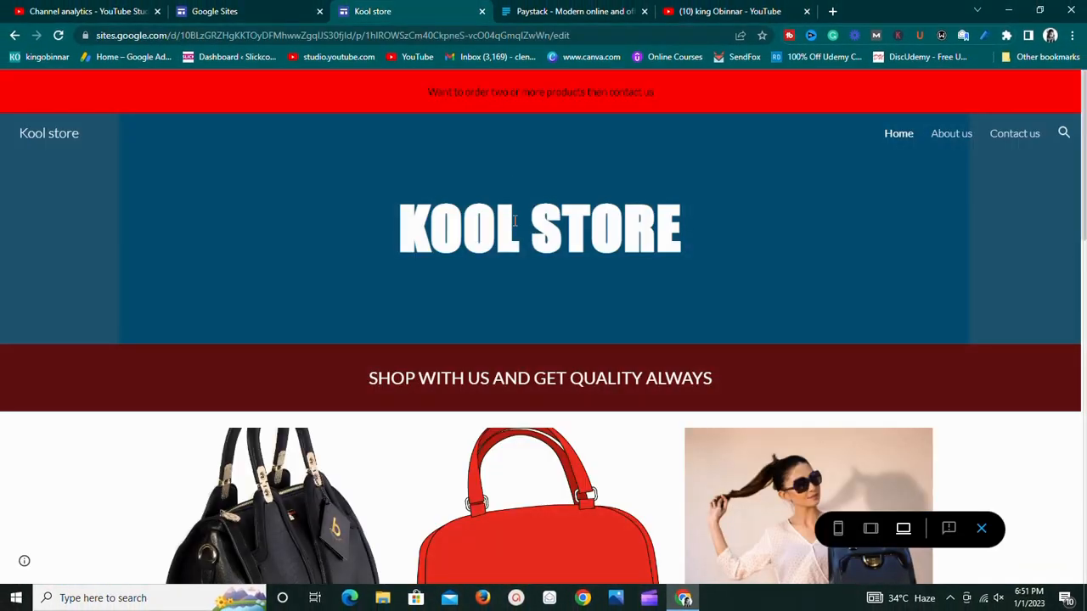
scroll(550, 292, "down", 4)
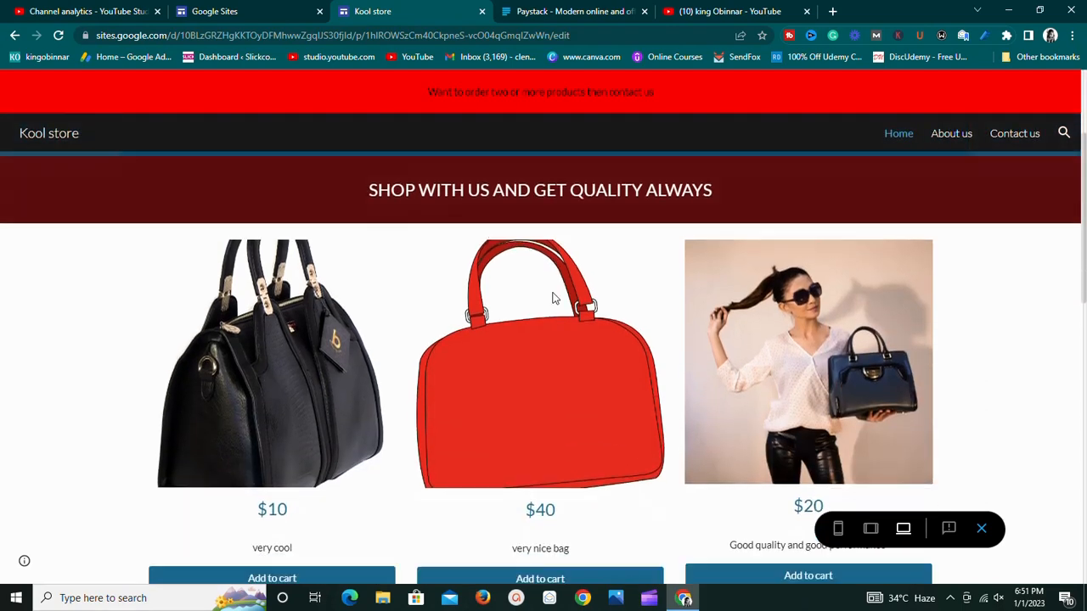
scroll(551, 293, "up", 4)
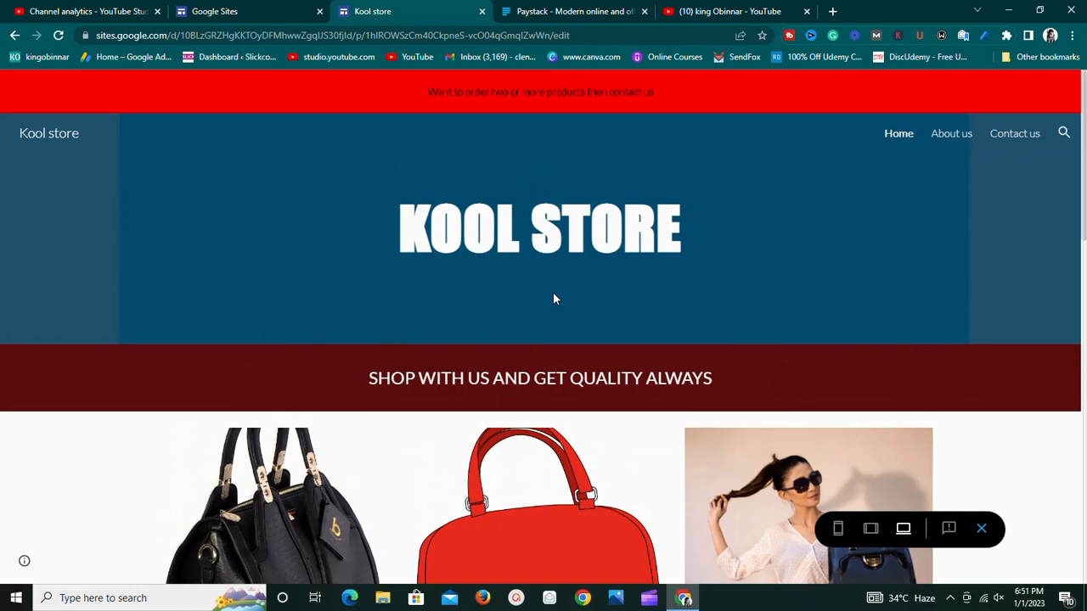
scroll(676, 378, "down", 4)
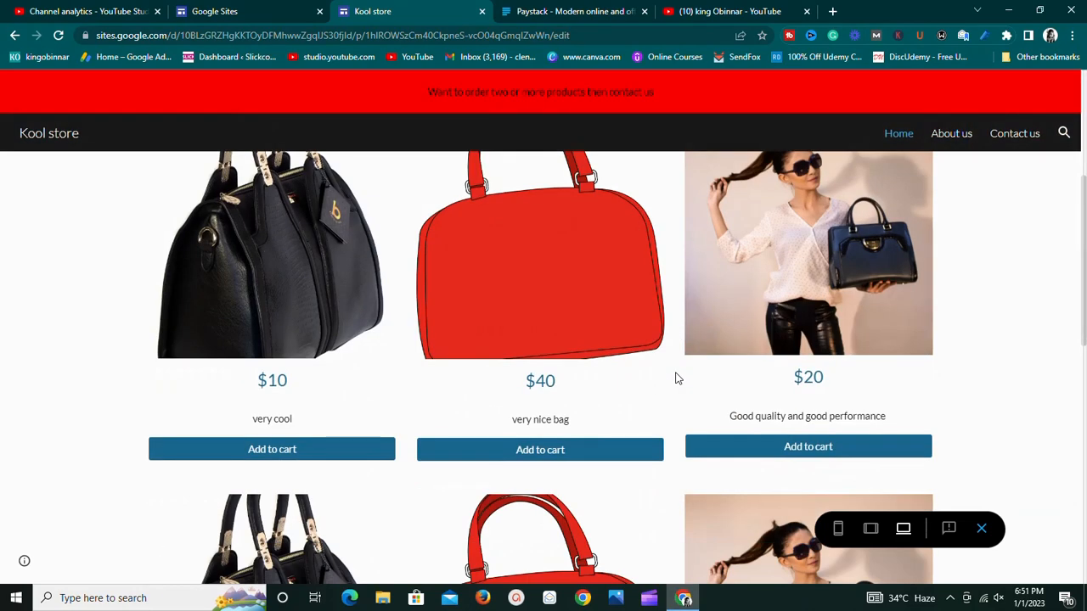
scroll(679, 382, "up", 4)
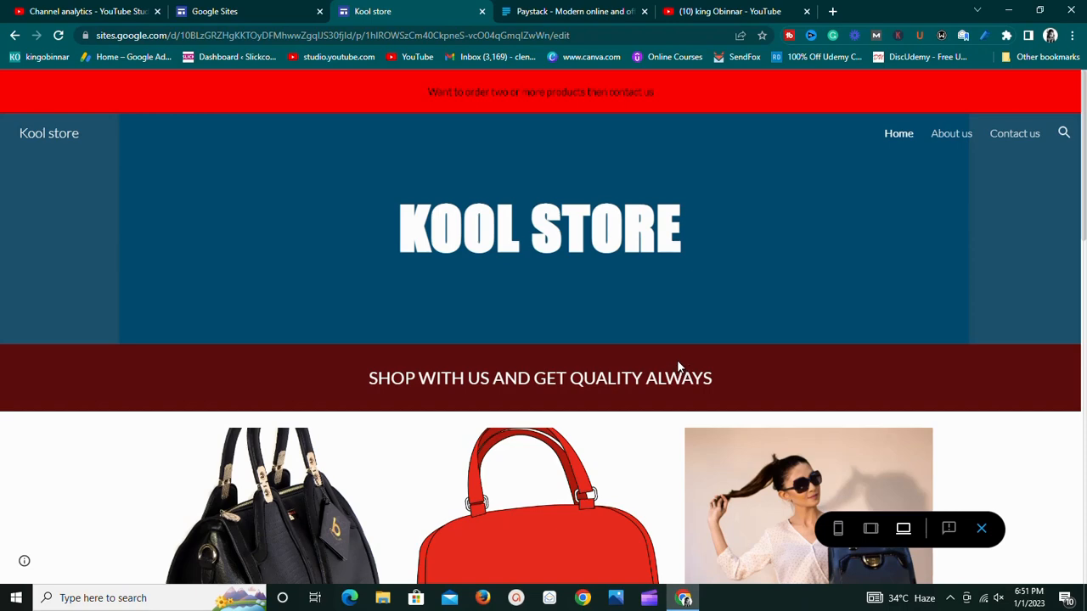
scroll(677, 360, "down", 5)
scroll(677, 362, "up", 1)
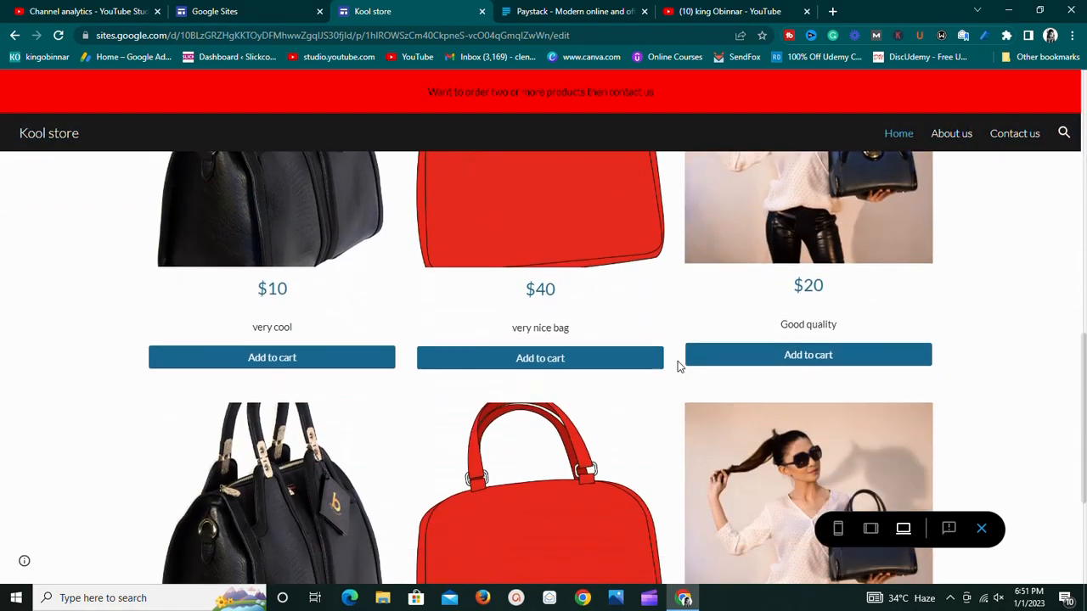
scroll(677, 362, "down", 3)
scroll(677, 363, "up", 4)
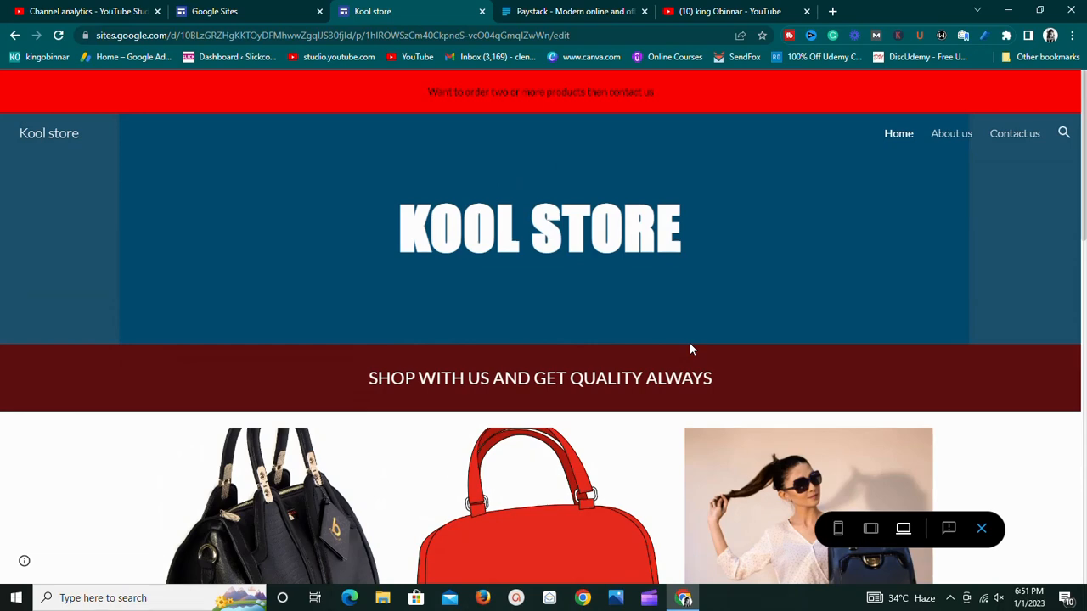
scroll(687, 349, "down", 5)
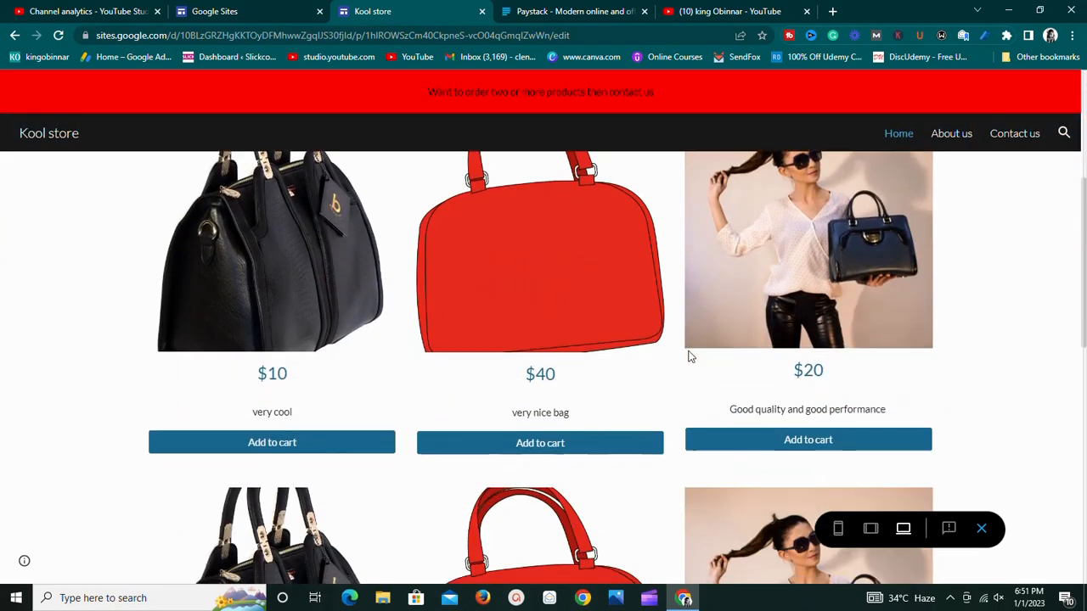
scroll(690, 350, "up", 3)
scroll(688, 348, "up", 2)
scroll(689, 353, "down", 6)
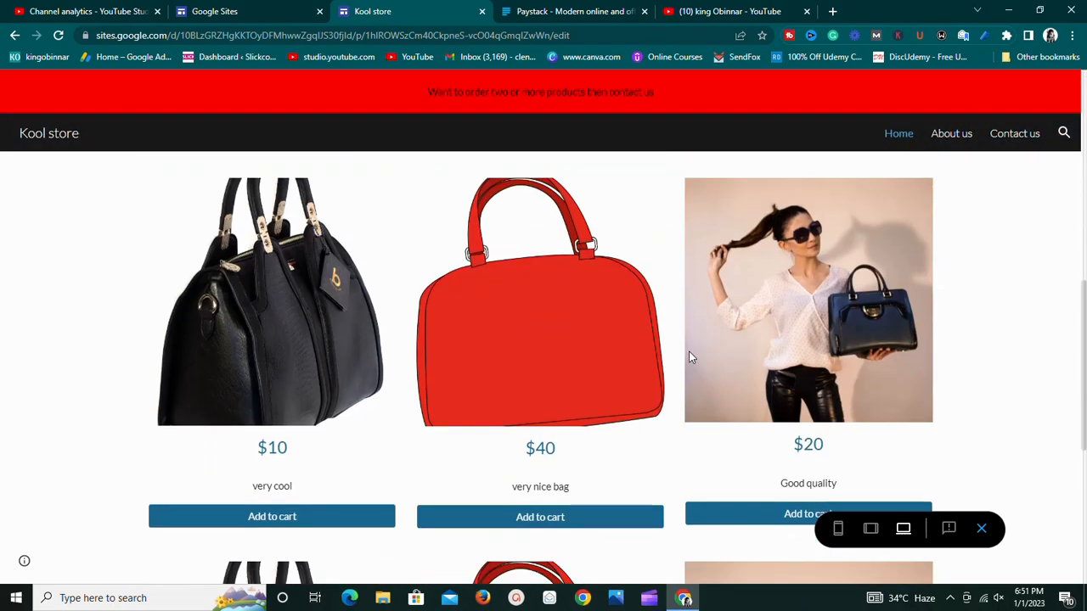
scroll(692, 362, "up", 7)
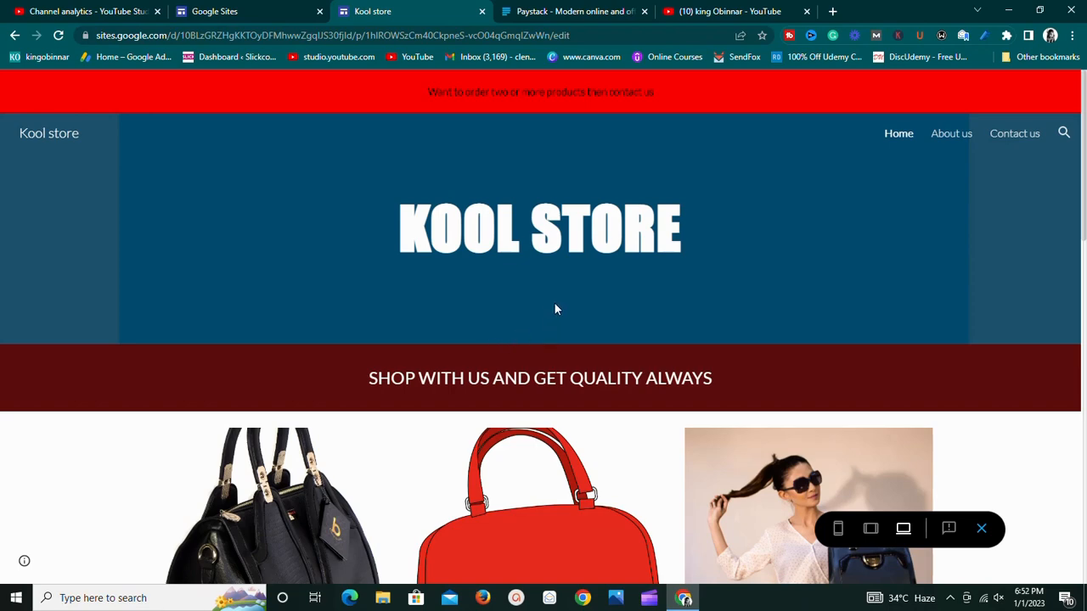
Step: Switch to the Google Sites home page and look over the site templates and the recent sites
left_click(276, 9)
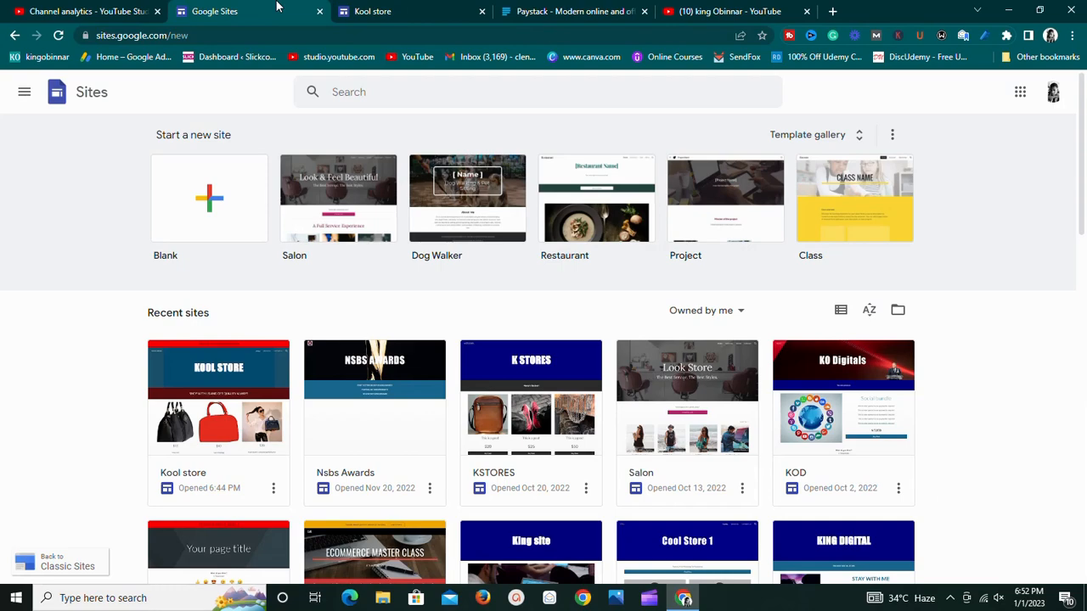
scroll(482, 295, "down", 15)
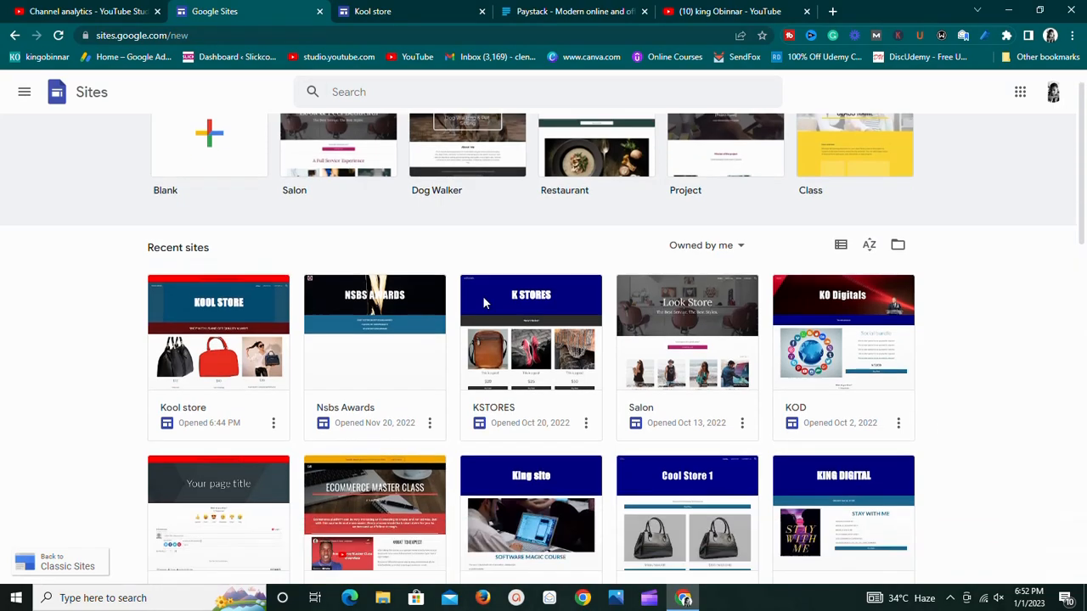
scroll(490, 302, "up", 10)
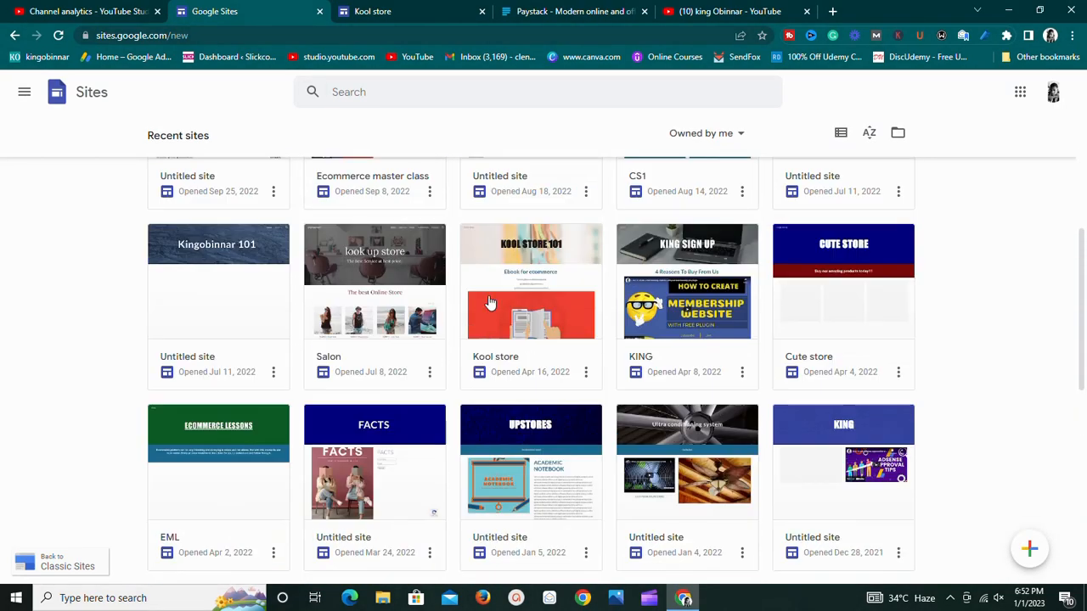
scroll(489, 301, "up", 2)
scroll(489, 301, "down", 2)
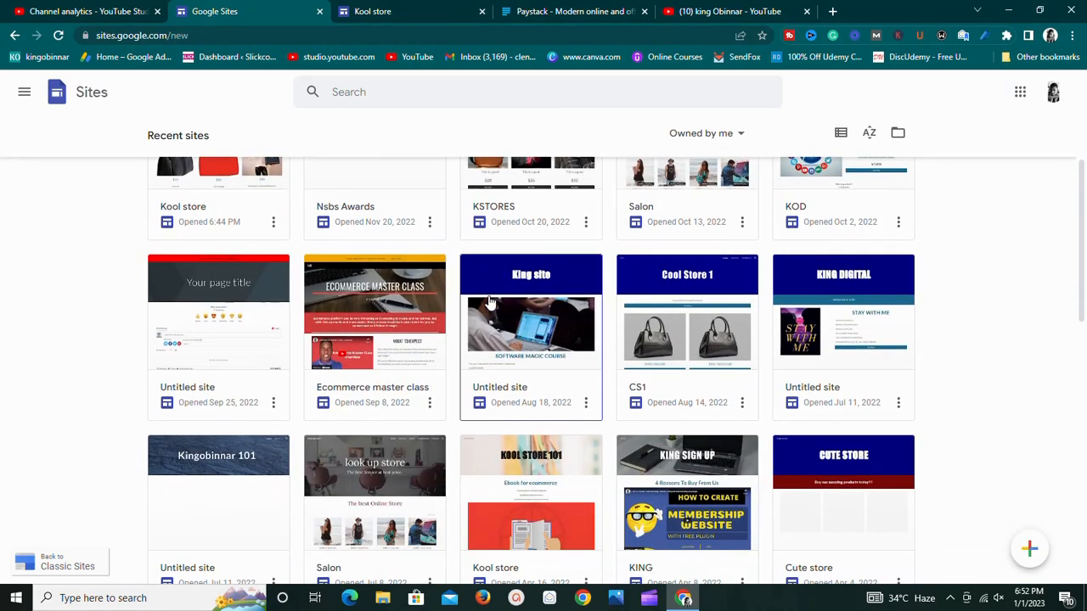
scroll(490, 302, "up", 2)
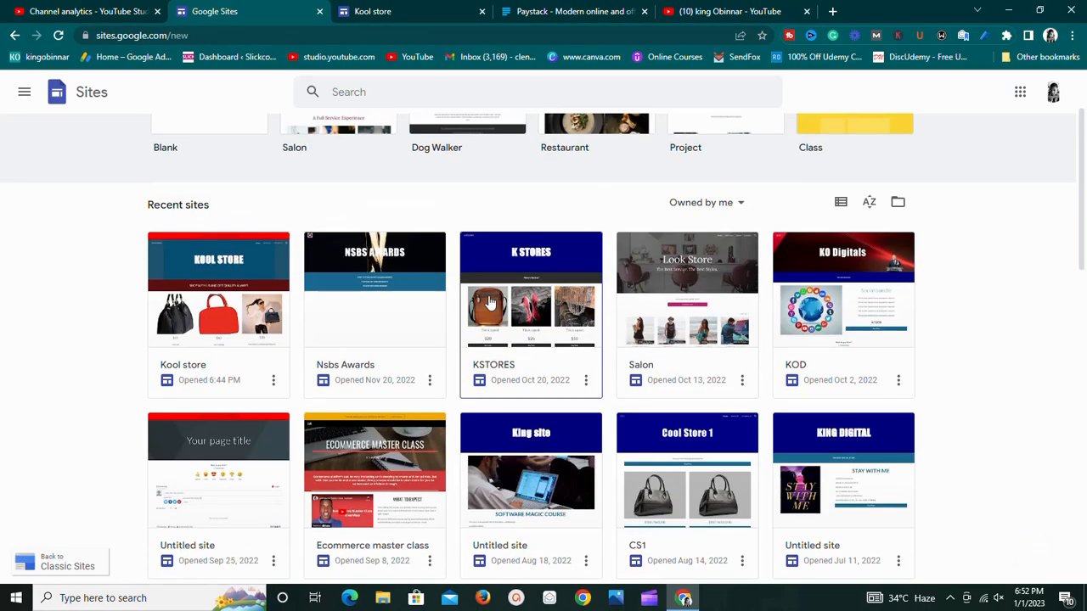
scroll(490, 301, "down", 2)
scroll(490, 297, "up", 3)
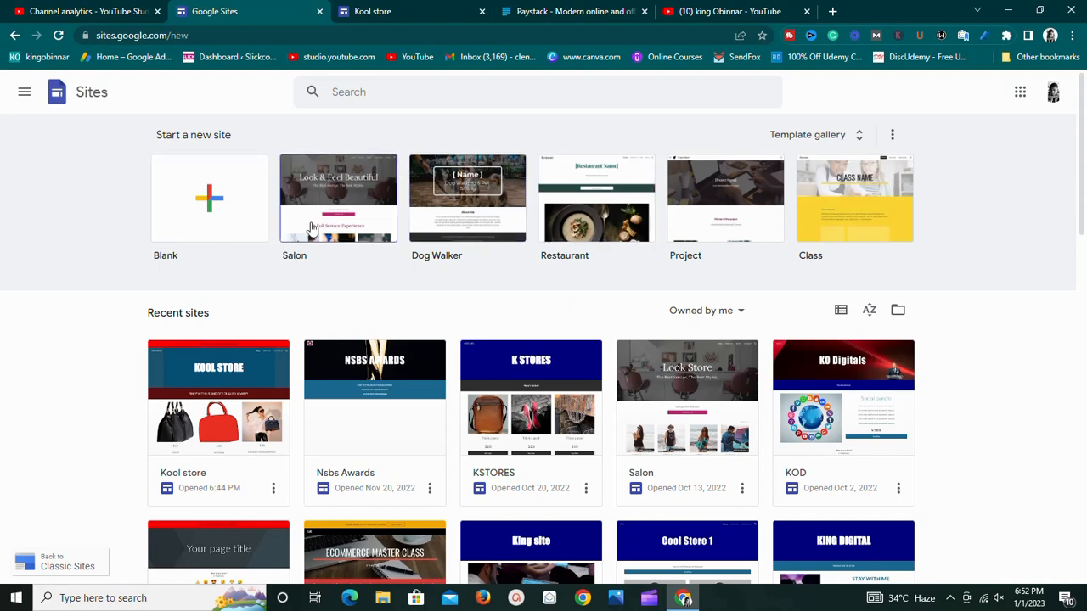
scroll(466, 205, "down", 1)
scroll(468, 205, "up", 1)
scroll(469, 204, "down", 1)
scroll(471, 200, "up", 1)
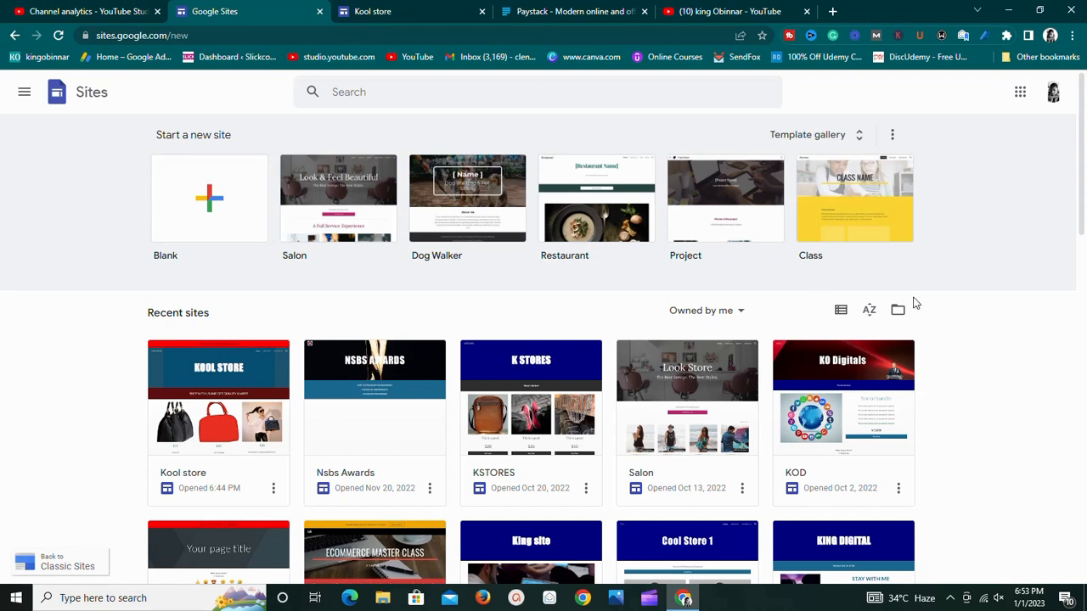
Step: Create a blank site and replace the page title placeholder with "Real Store"
left_click(215, 180)
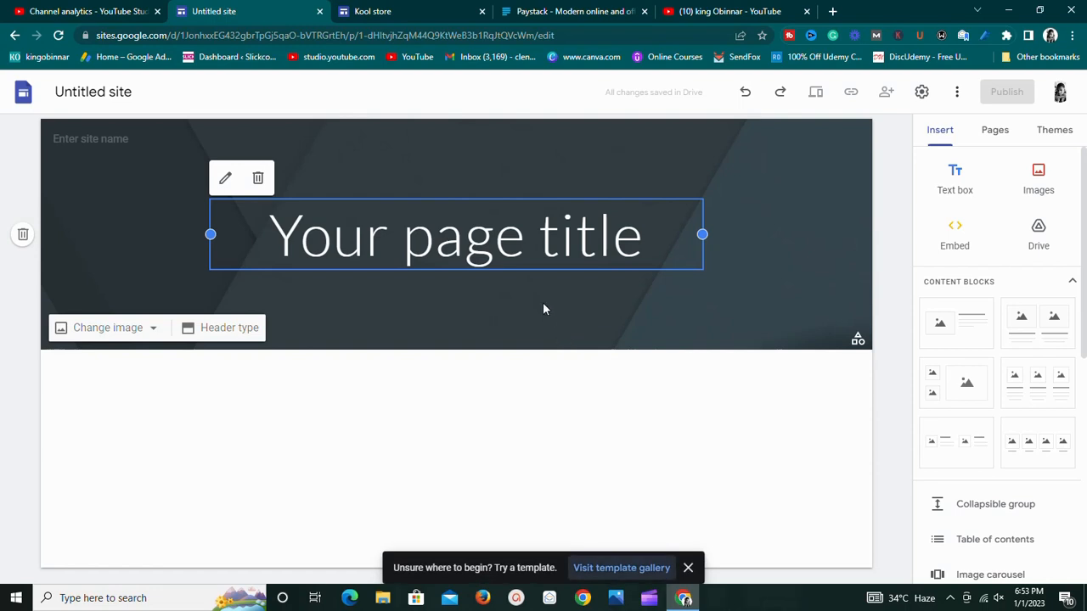
left_click(582, 245)
key("ctrl+a")
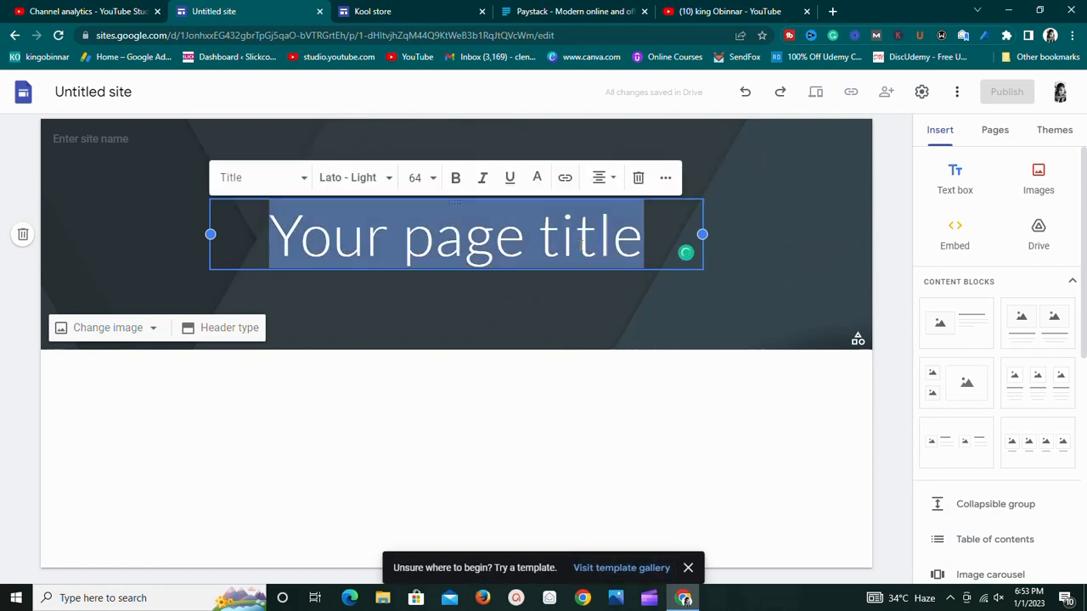
type("Real ")
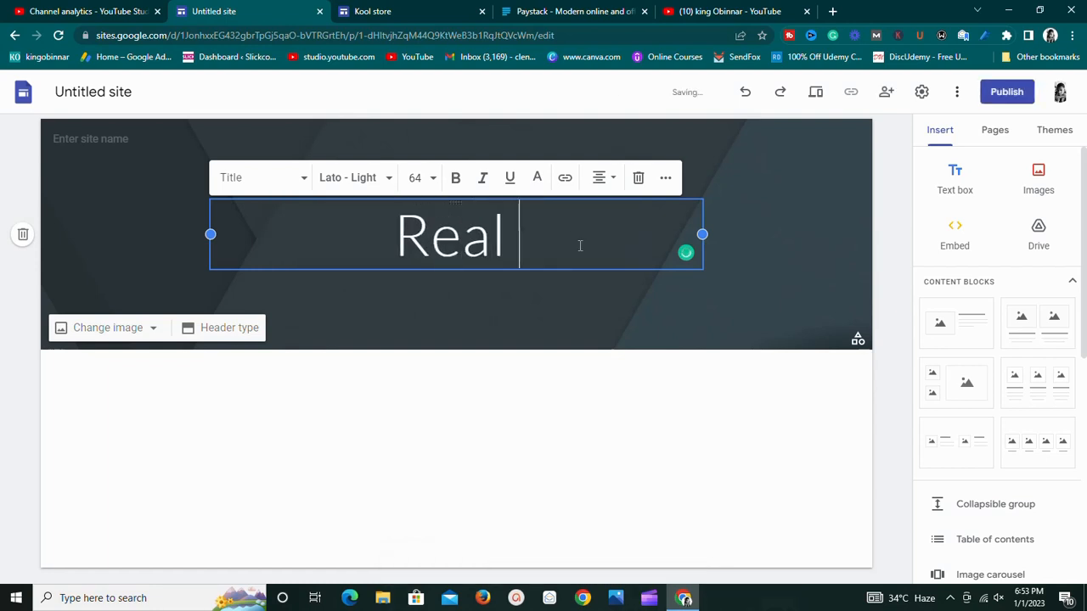
type("Store")
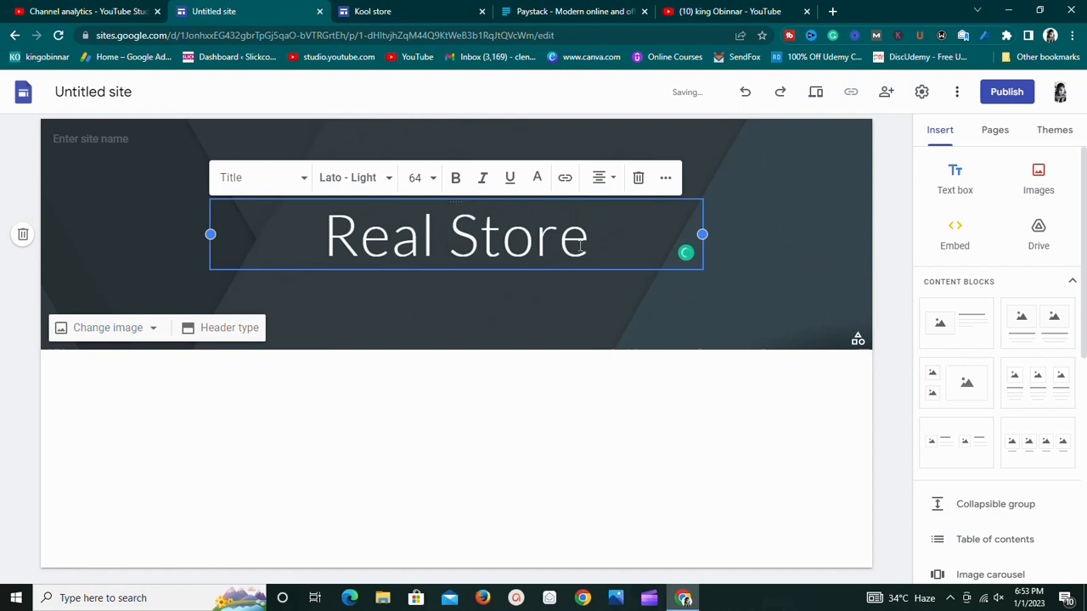
Step: Change the font of the whole "Real Store" page title to Impact
triple_click(375, 252)
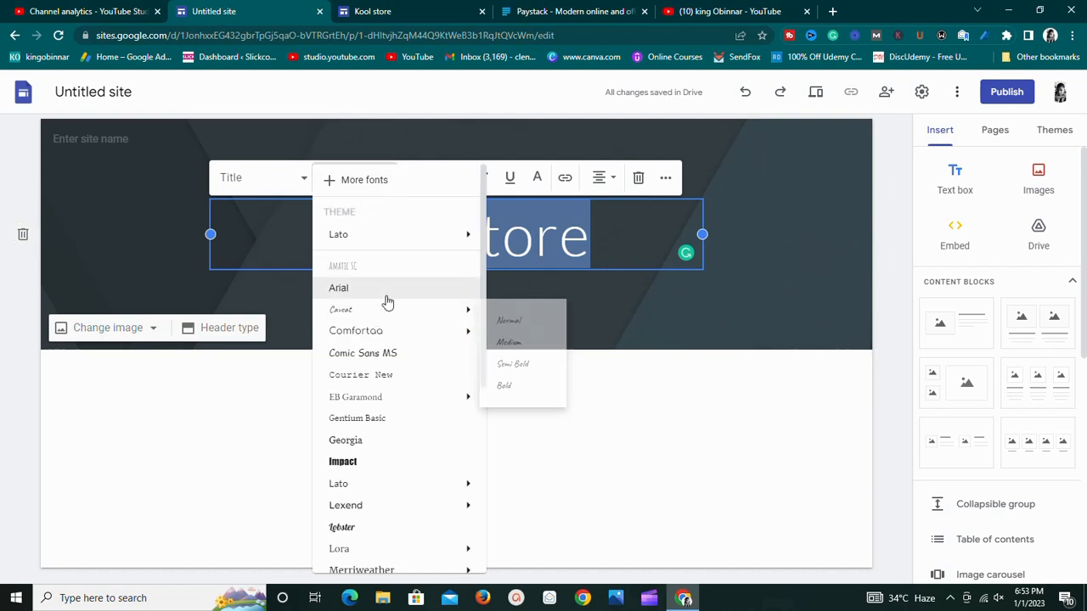
left_click(373, 461)
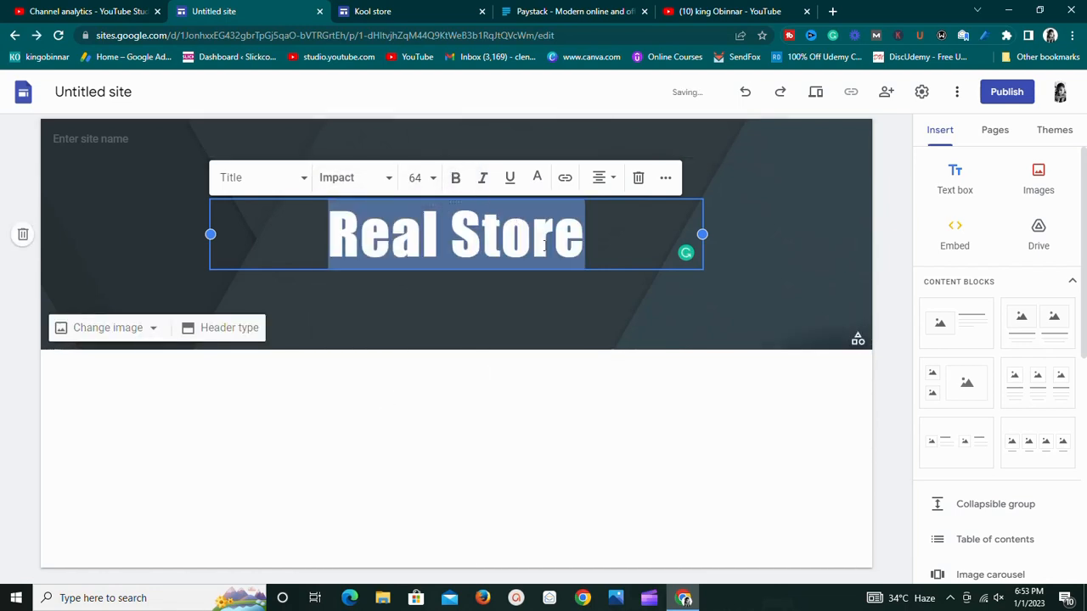
left_click(545, 307)
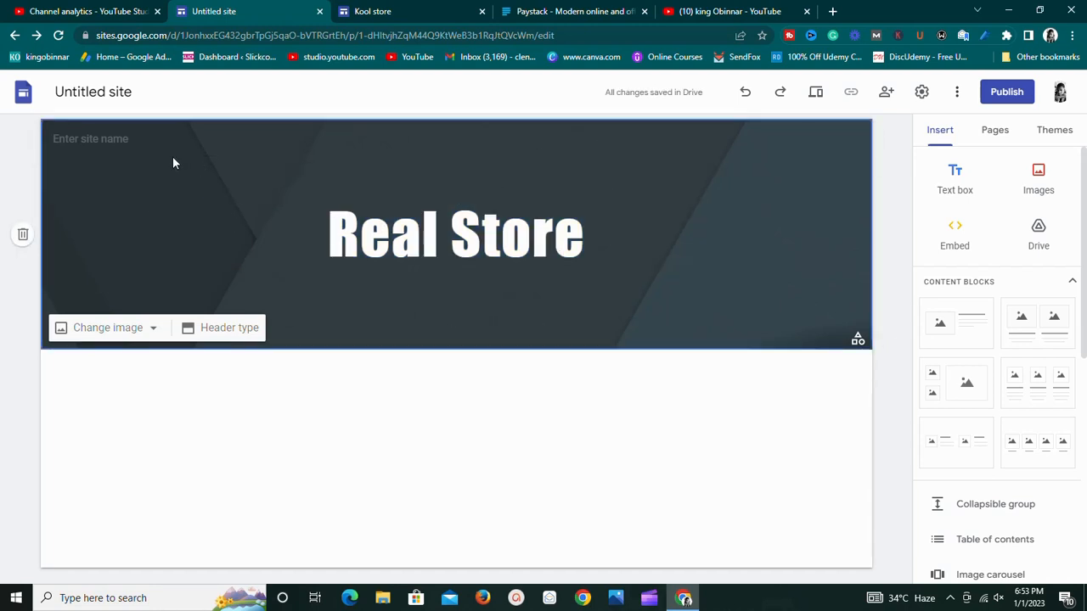
Step: Enter "Real store" as the site name in the page header
left_click(103, 139)
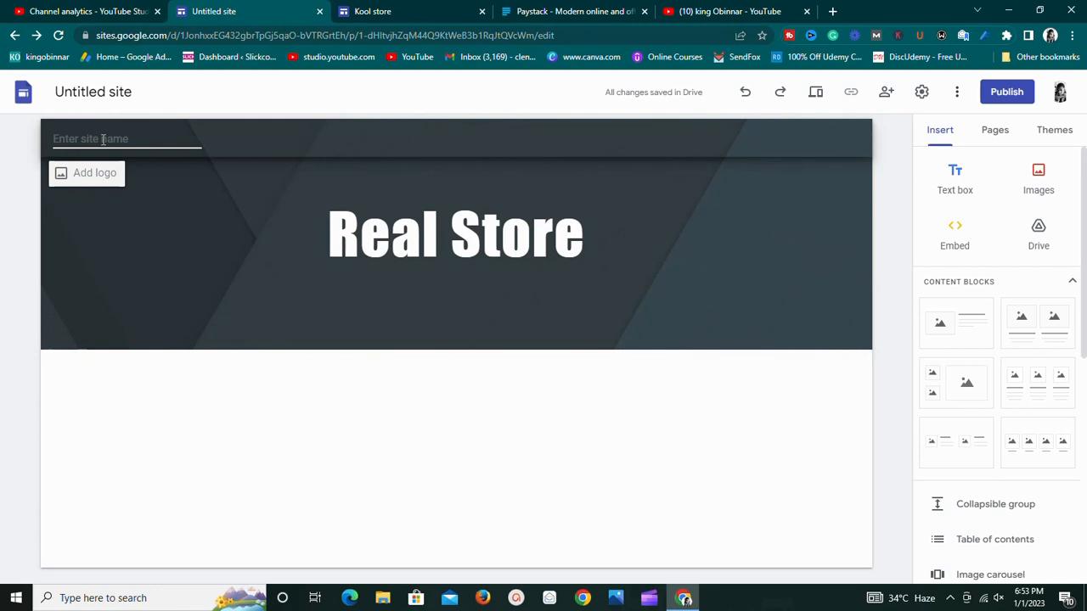
type("Real store")
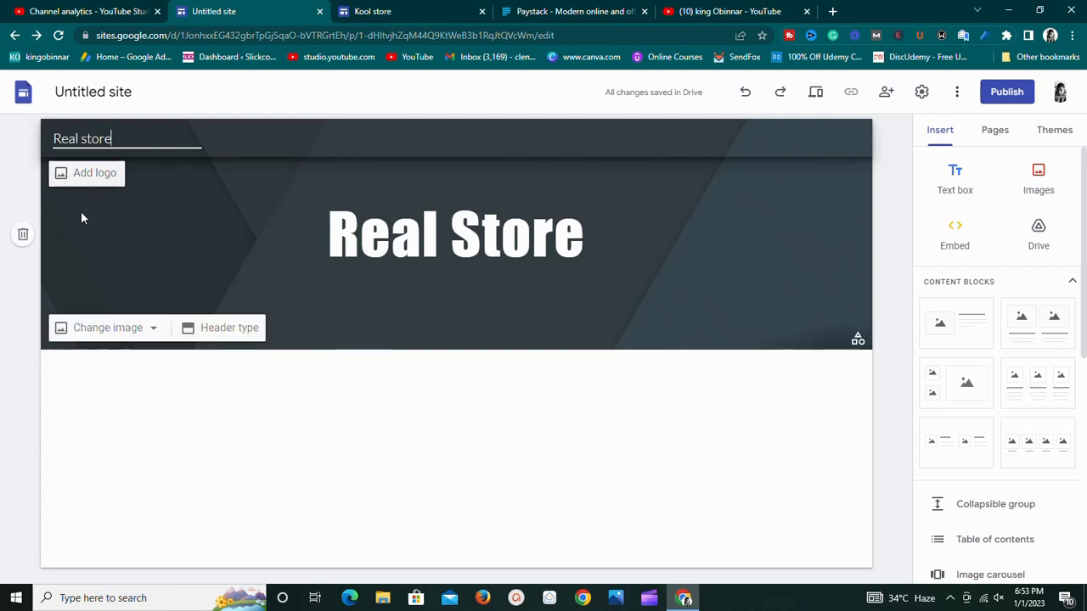
left_click(110, 265)
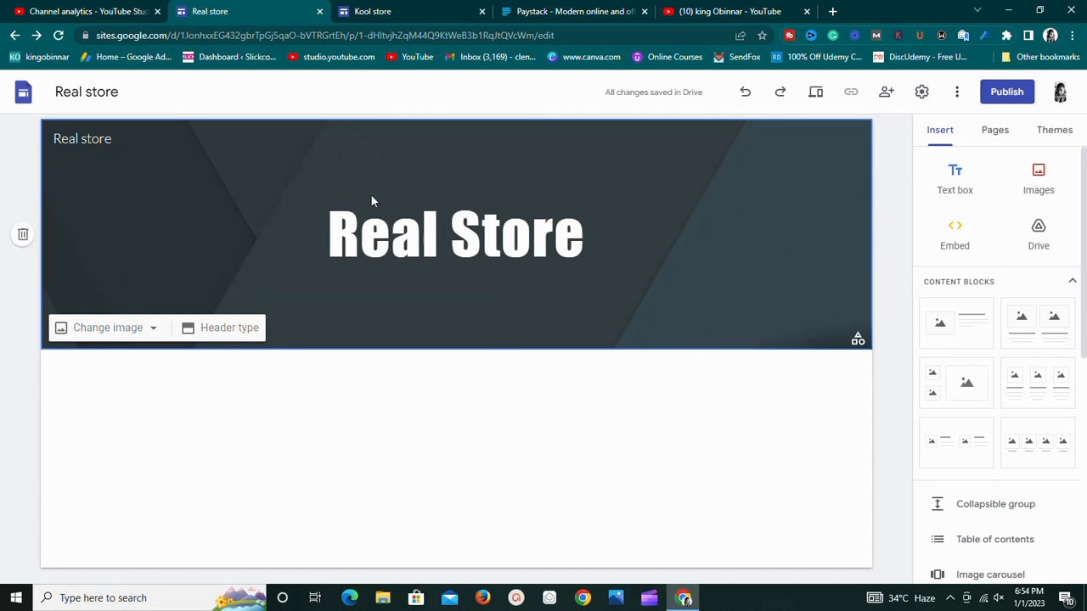
Step: Try out the Large banner, Cover and Title only header types and return the header to Banner
left_click(229, 334)
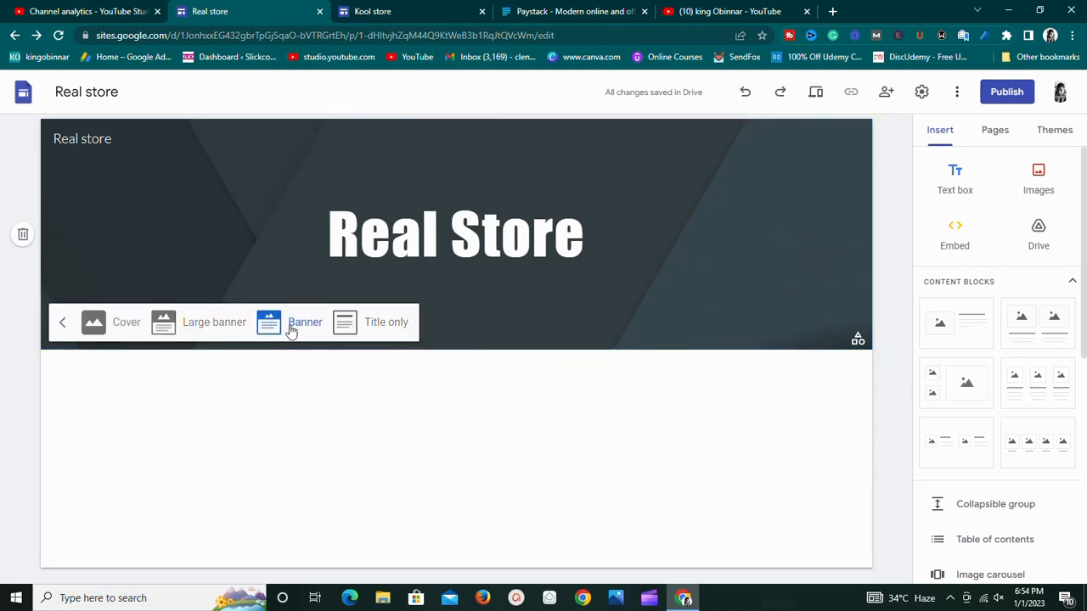
left_click(236, 326)
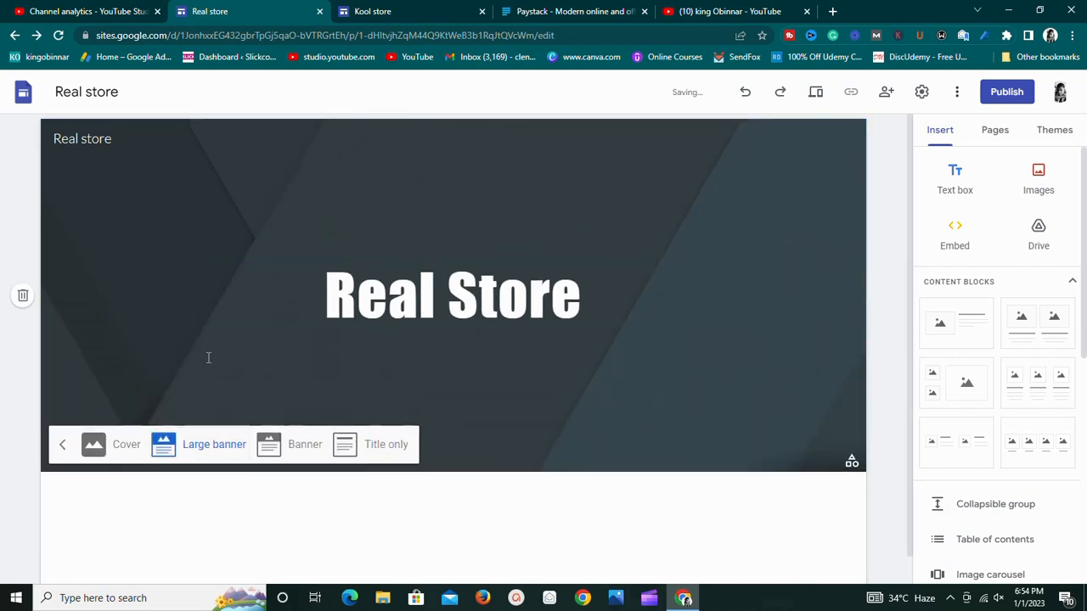
left_click(129, 447)
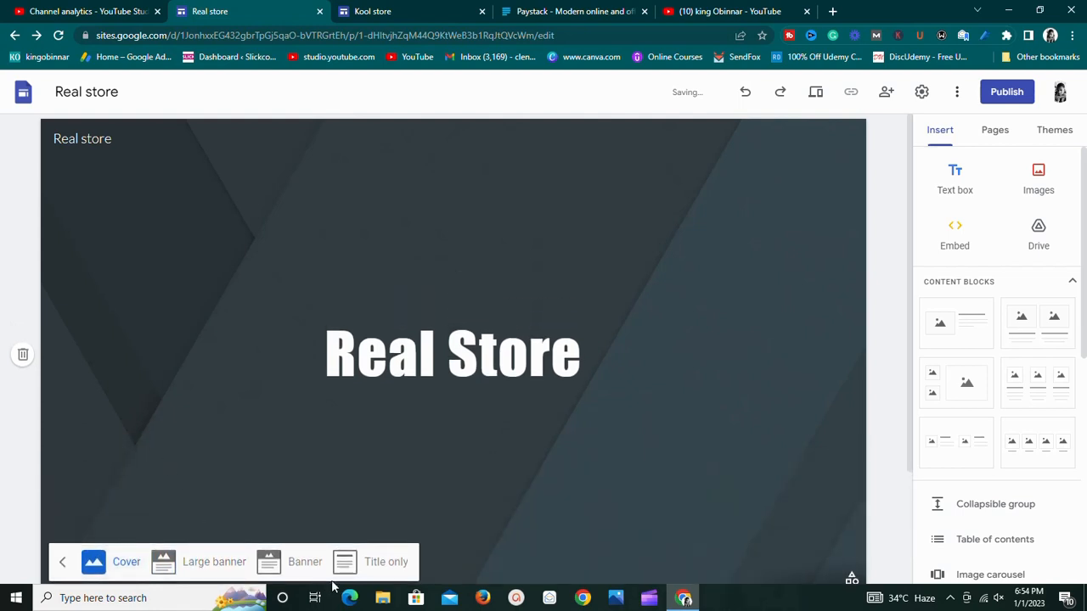
left_click(369, 575)
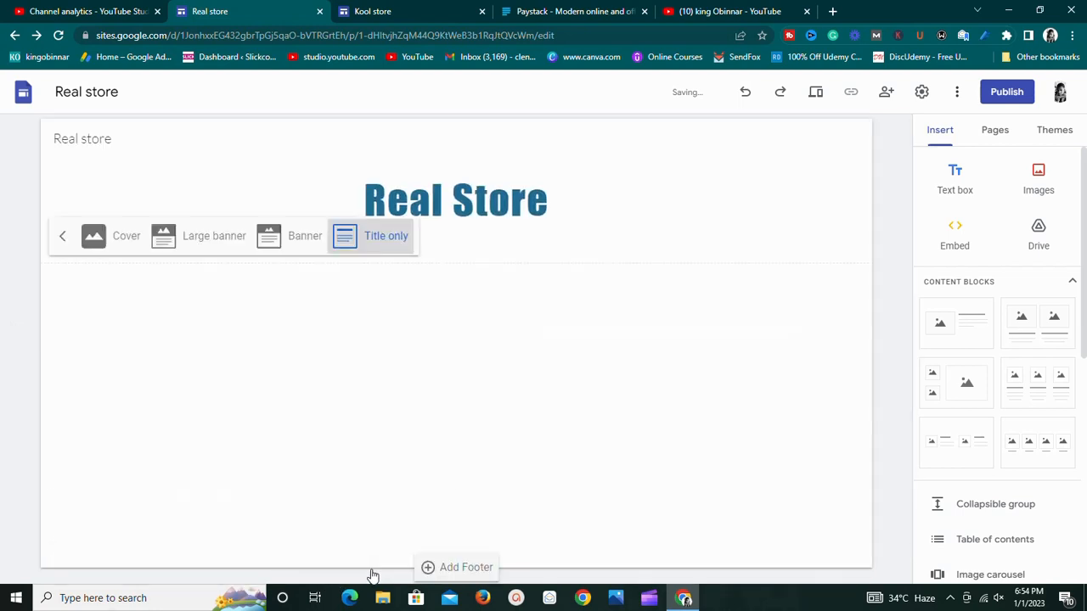
left_click(306, 216)
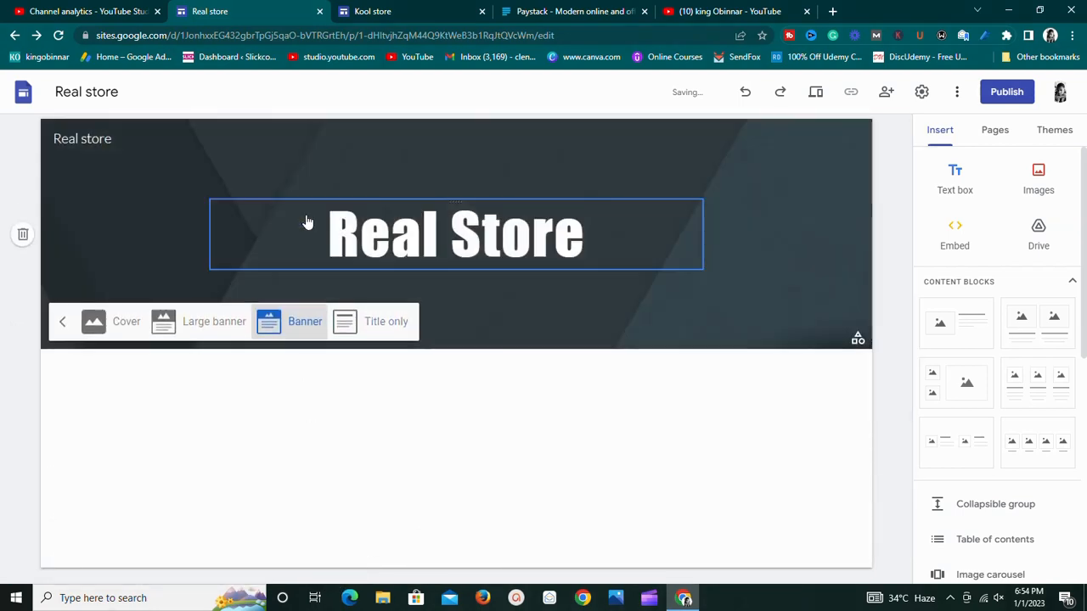
left_click(214, 326)
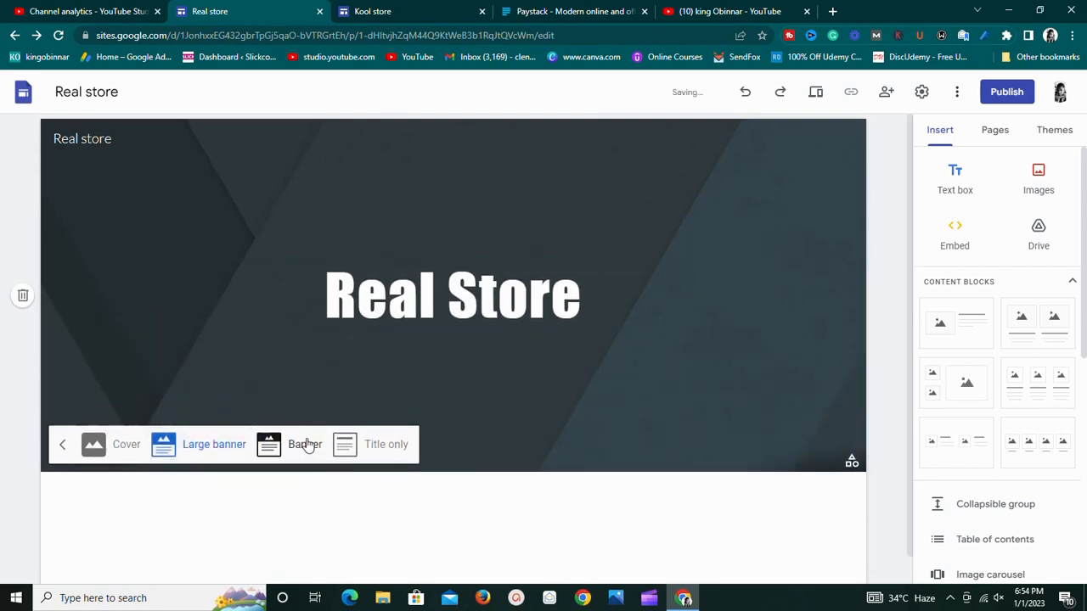
left_click(129, 444)
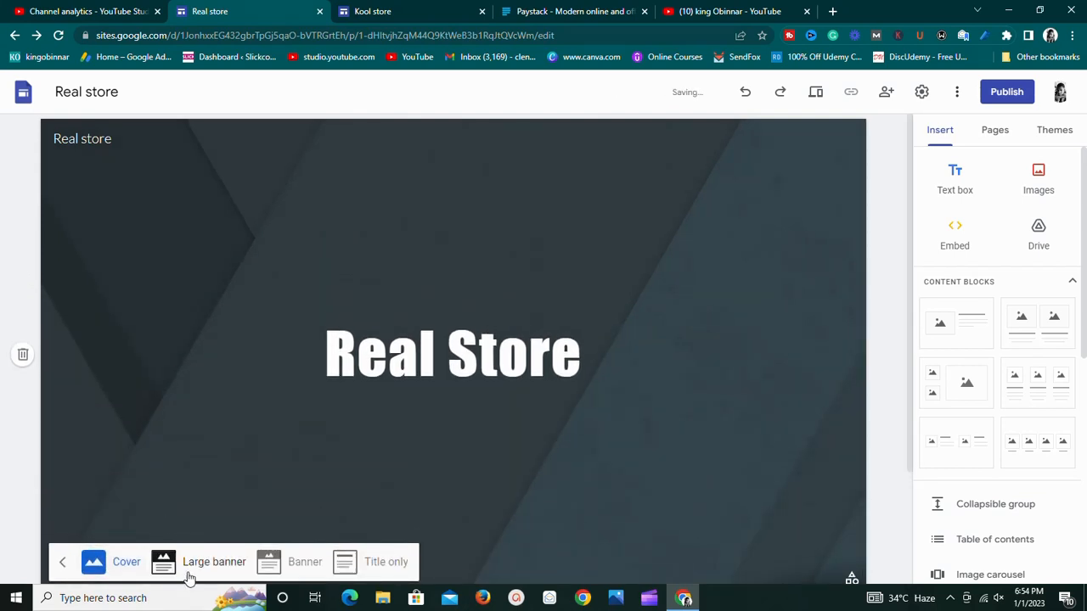
left_click(190, 578)
left_click(297, 450)
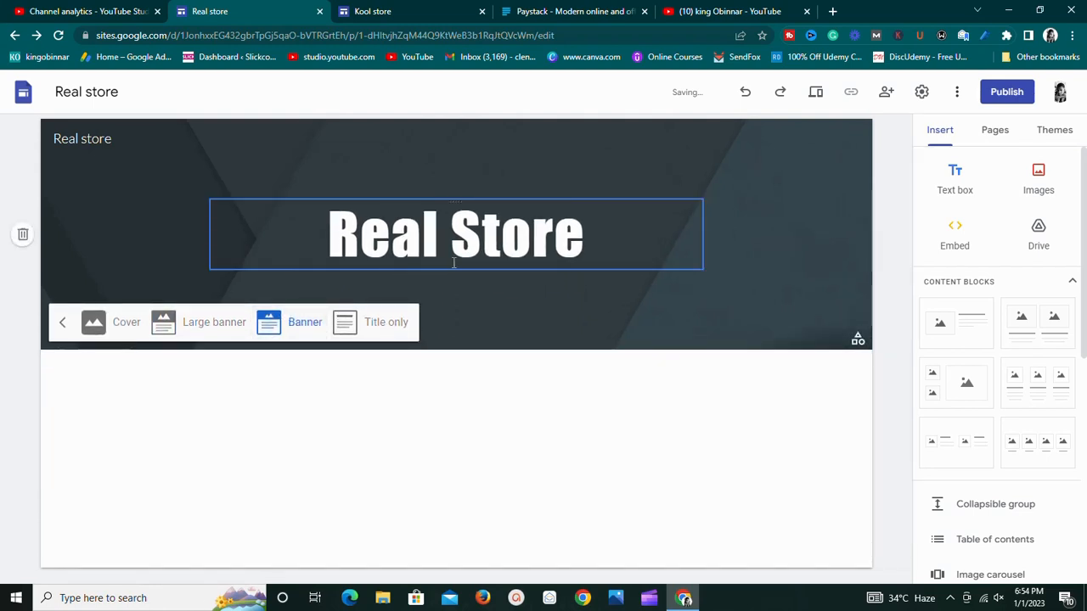
Step: Browse the gallery for a new header background image, and search Google images for "blue"
left_click(130, 241)
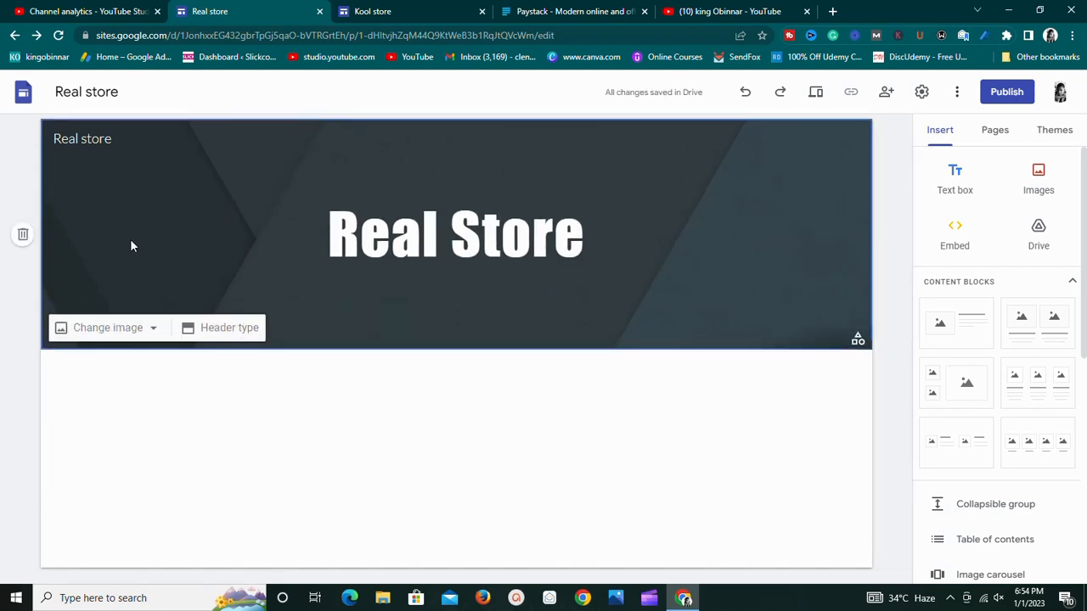
left_click(150, 331)
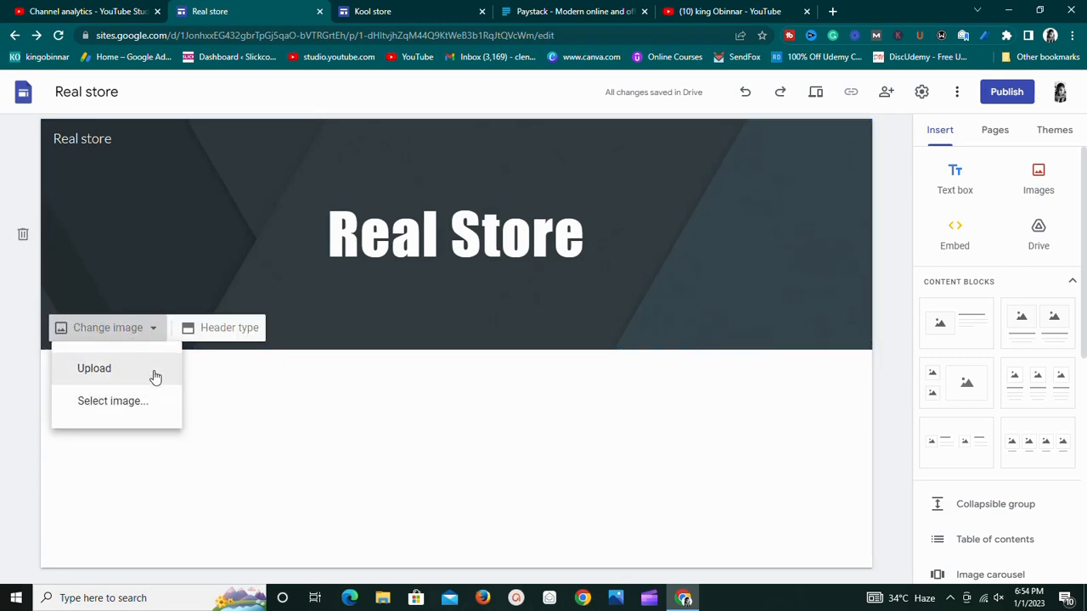
left_click(129, 401)
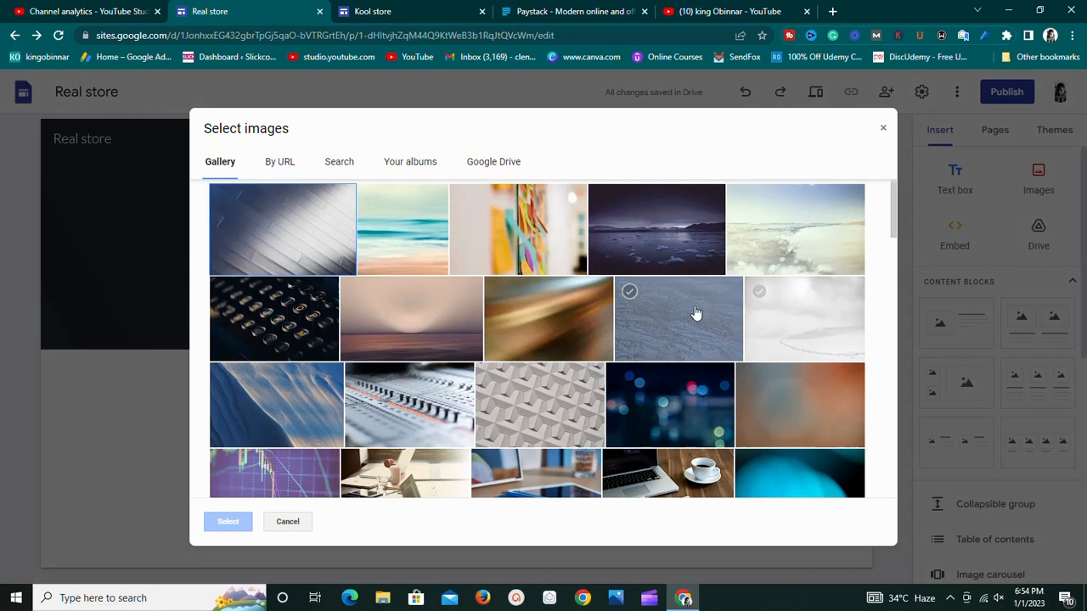
scroll(328, 334, "down", 8)
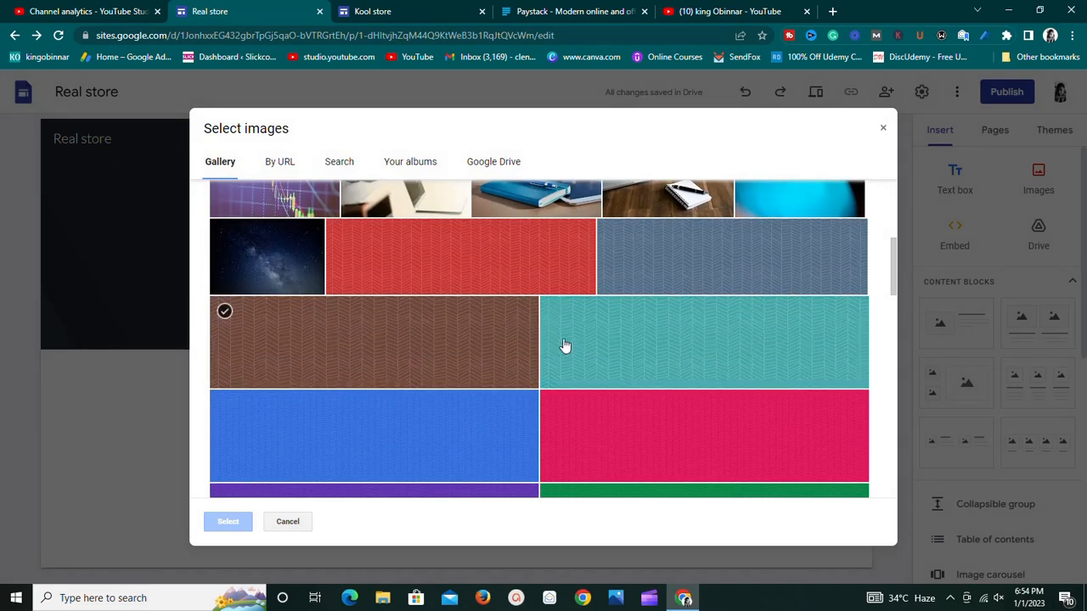
scroll(569, 363, "up", 5)
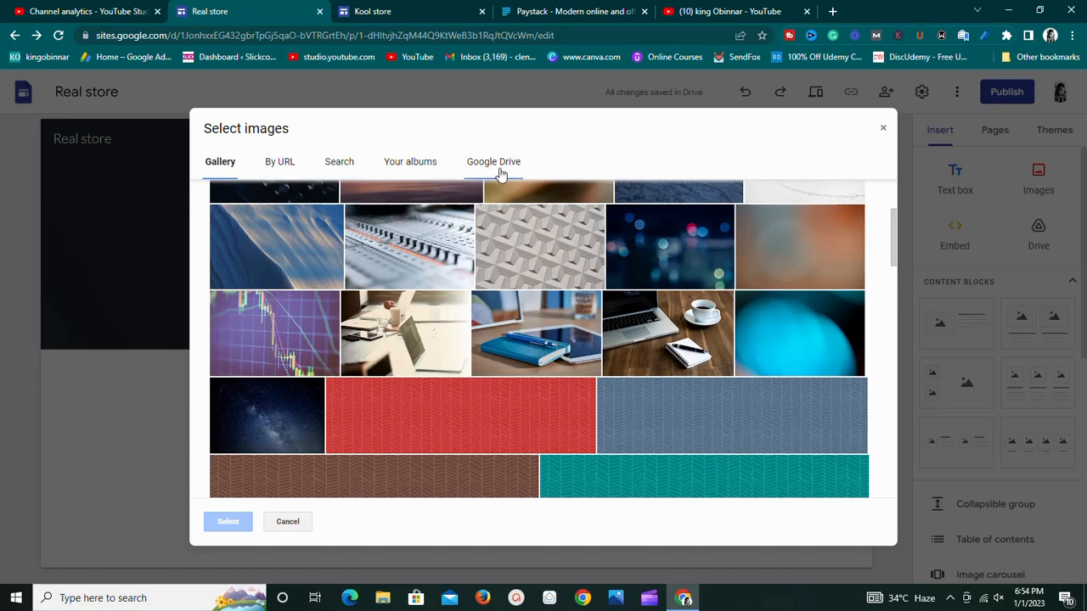
left_click(344, 166)
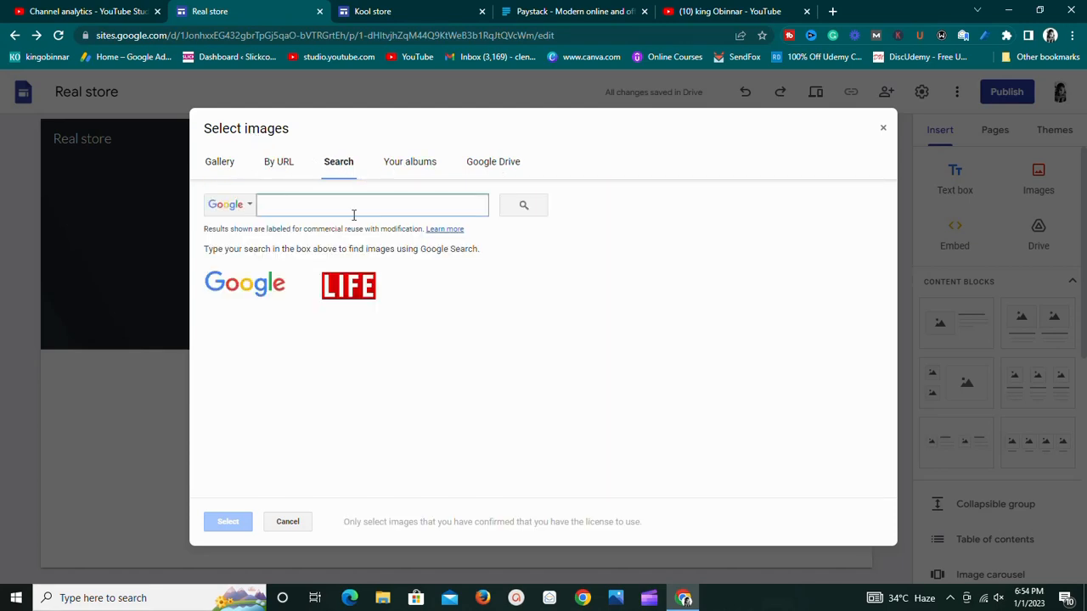
type("bl")
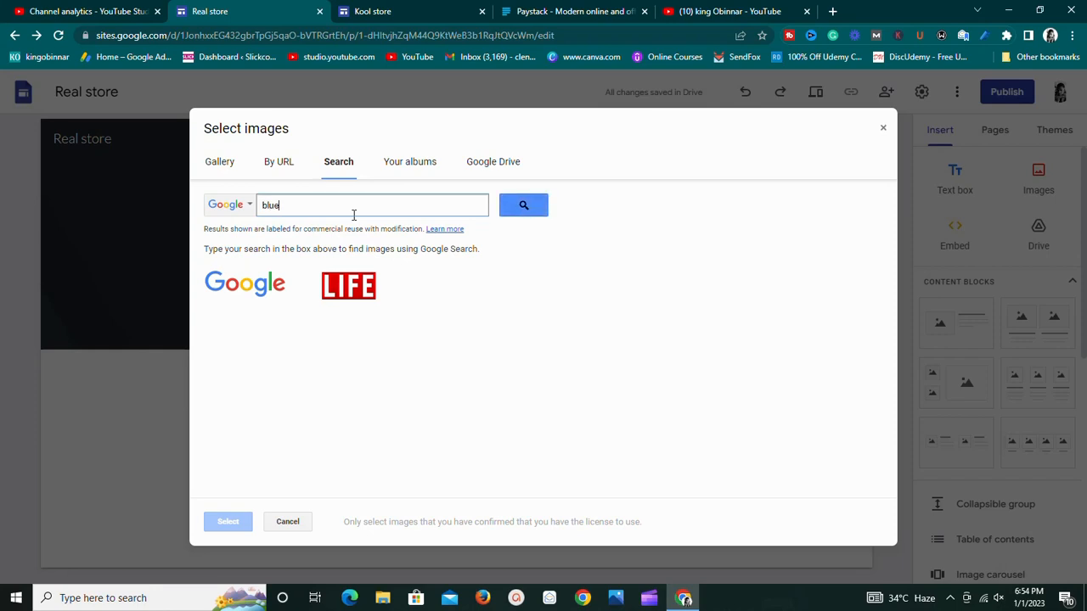
type("ue")
left_click(542, 205)
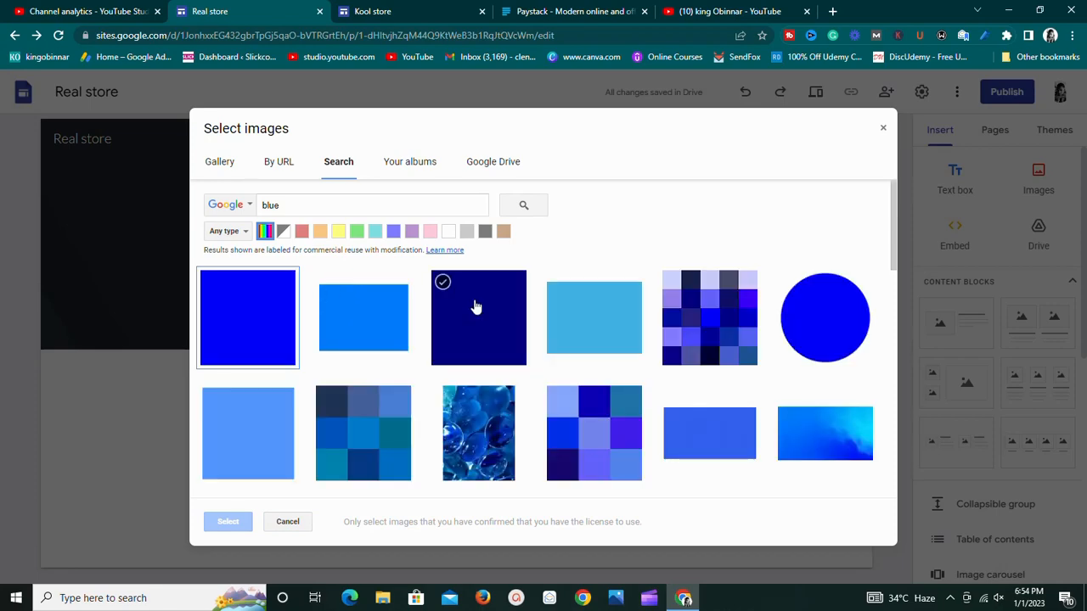
Step: Set the plain dark navy blue texture from the image results as the header background
scroll(501, 319, "down", 5)
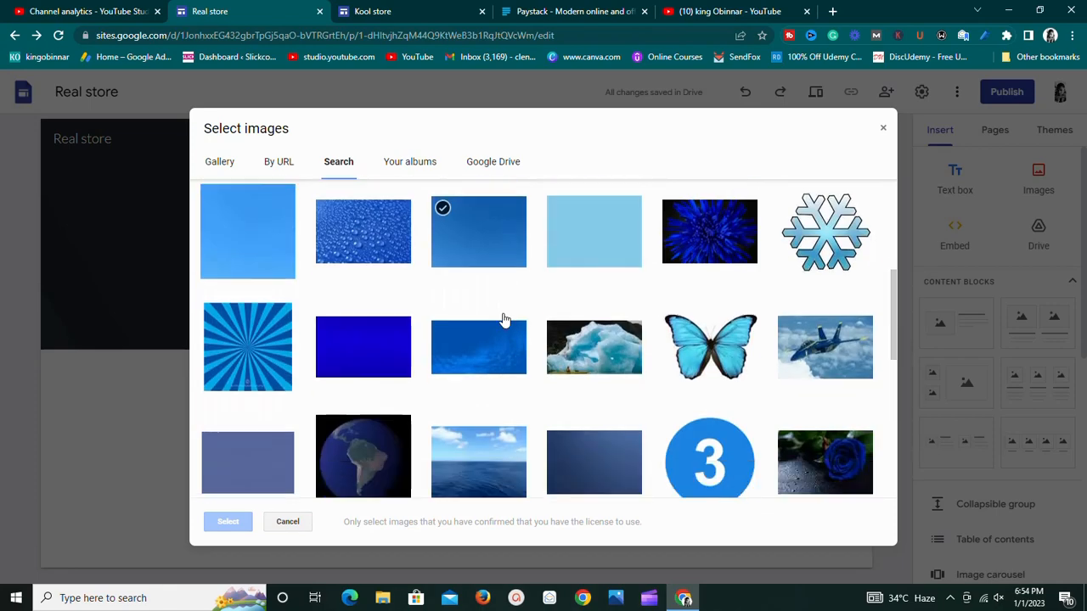
scroll(503, 319, "down", 2)
scroll(503, 319, "down", 2)
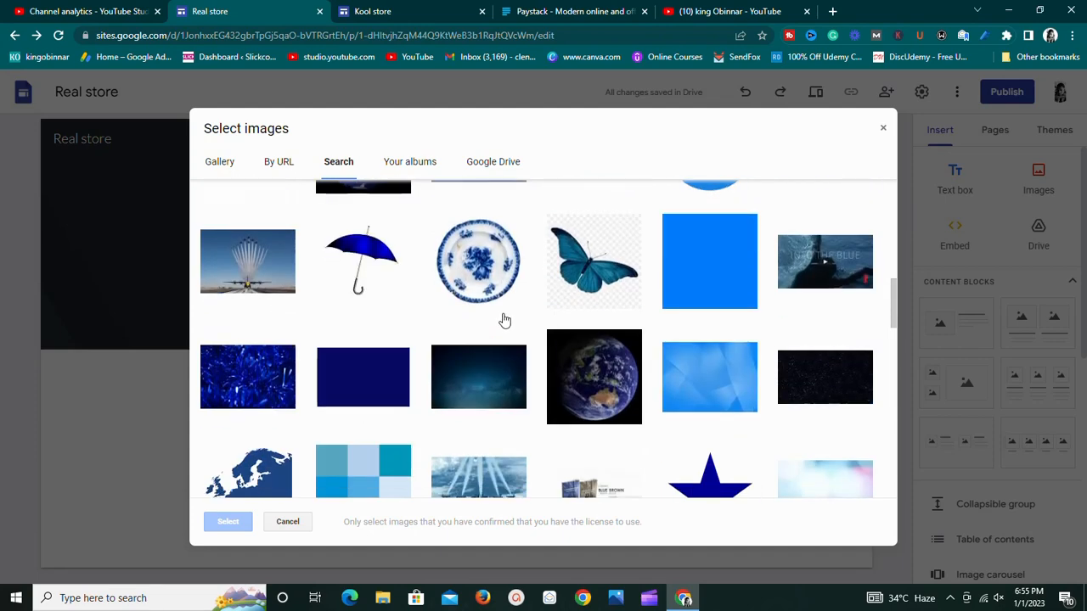
left_click(376, 381)
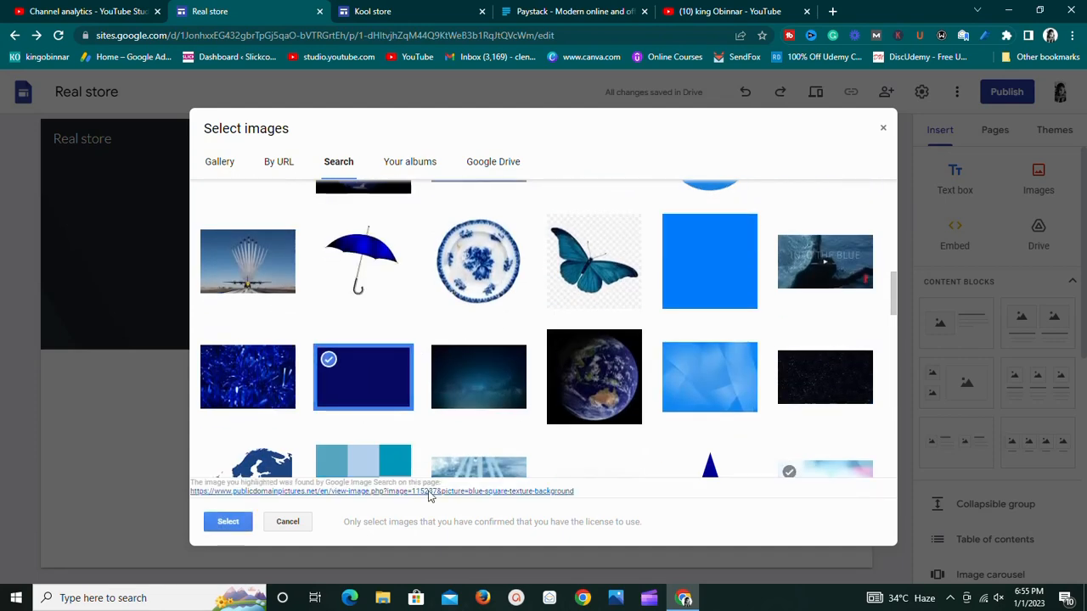
left_click(236, 523)
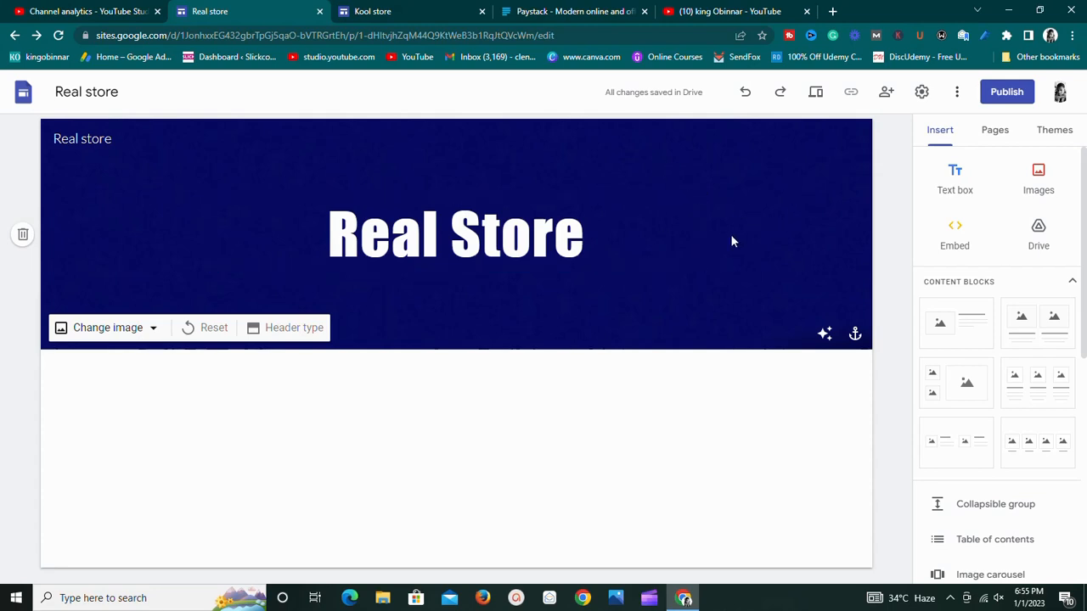
Step: Add a text box directly below the header reading "The best store available" and centre its text
right_click(668, 355)
left_click(564, 385)
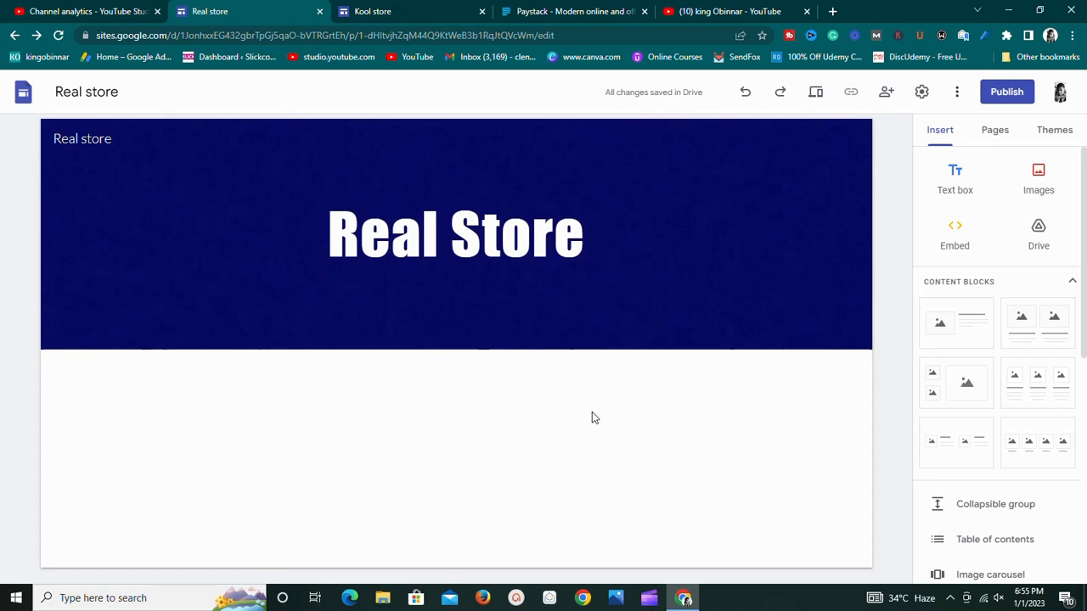
double_click(391, 384)
left_click(391, 379)
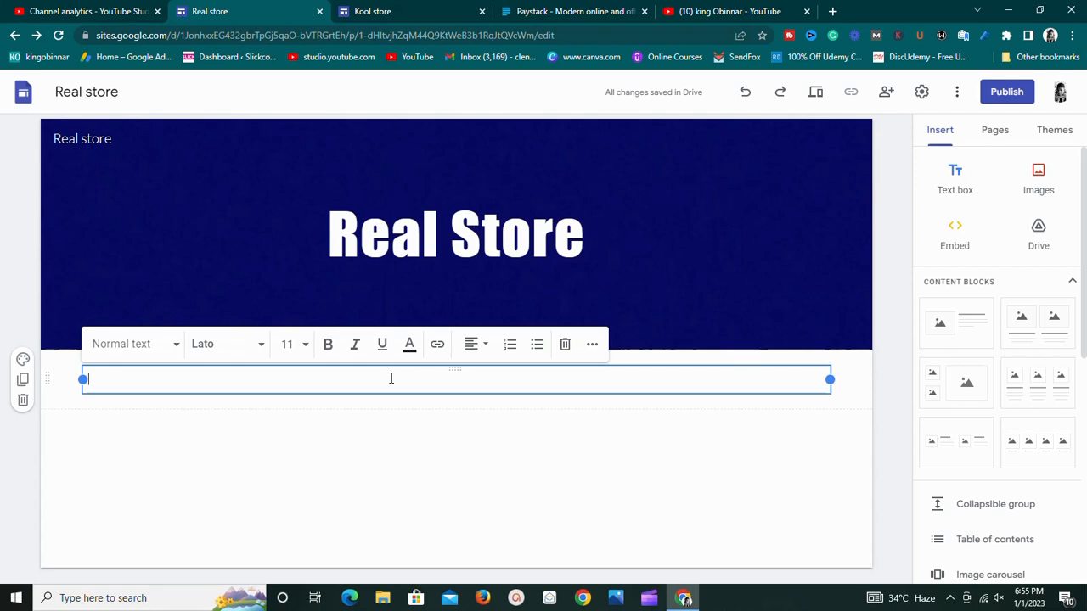
type("2")
key("BackSpace")
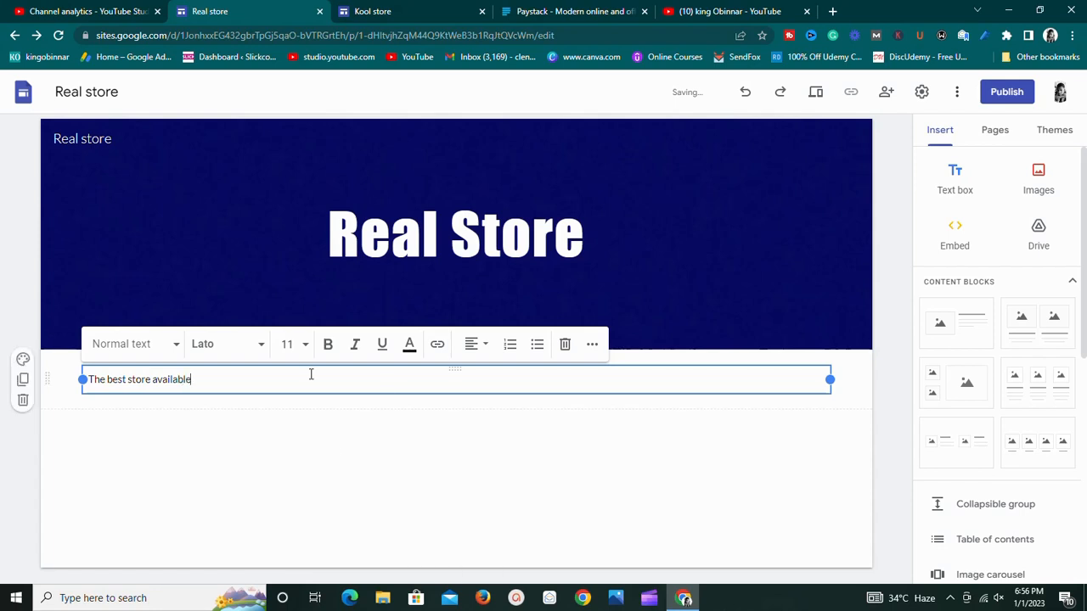
left_click(473, 343)
left_click(473, 382)
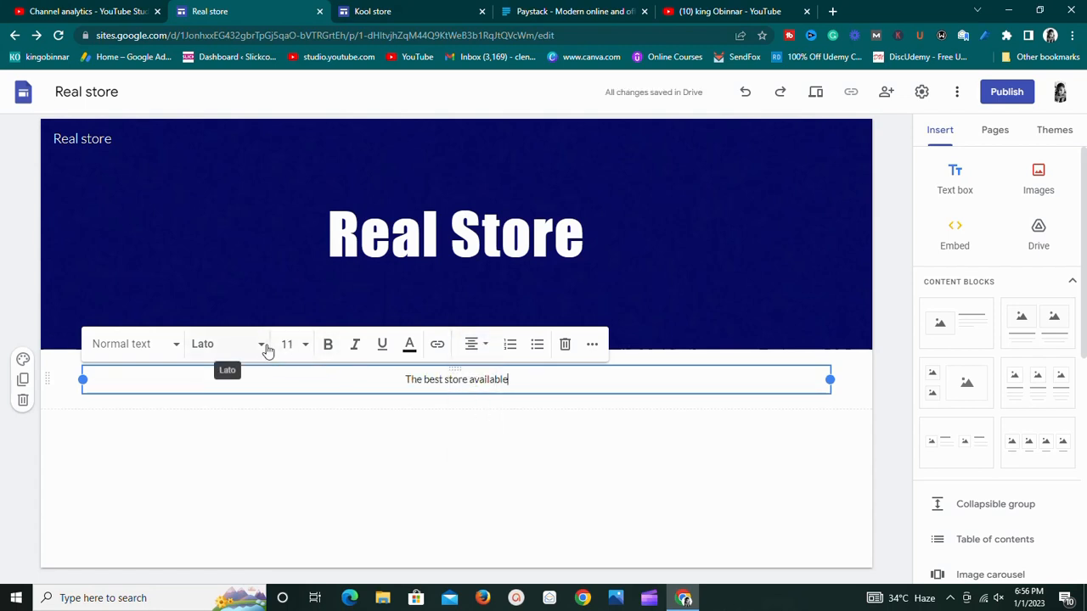
Step: Make the whole "The best store available" tagline bold and set its font size to 10
left_click(327, 343)
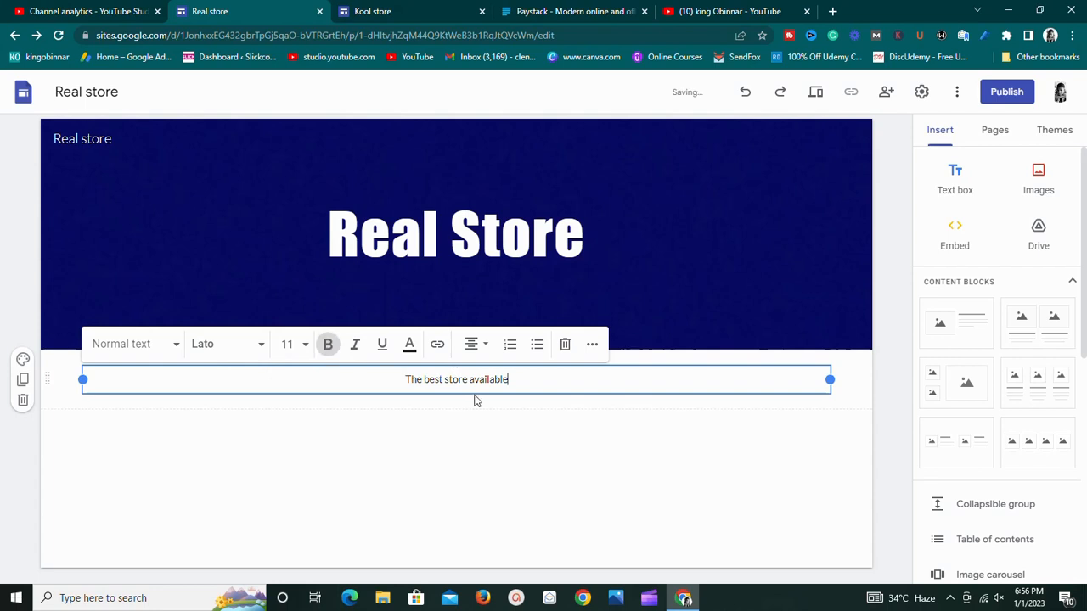
triple_click(480, 379)
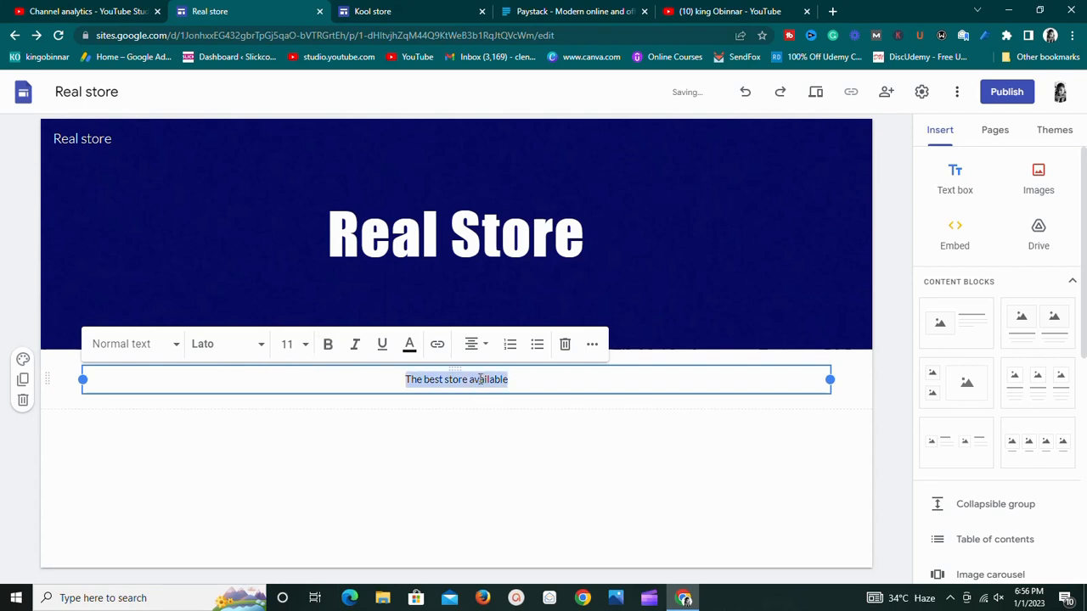
left_click(325, 344)
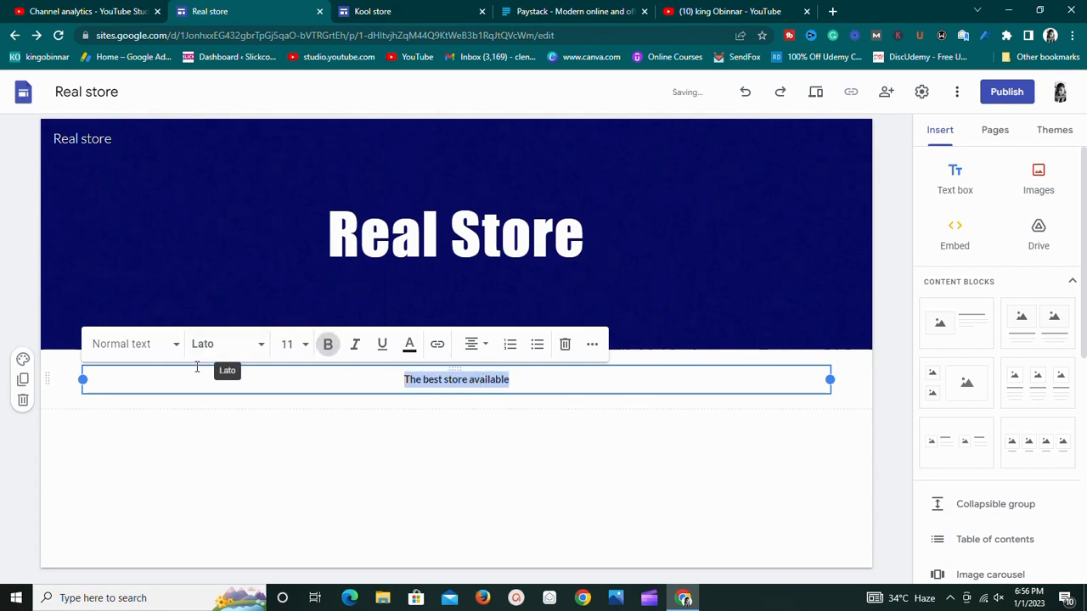
left_click(301, 346)
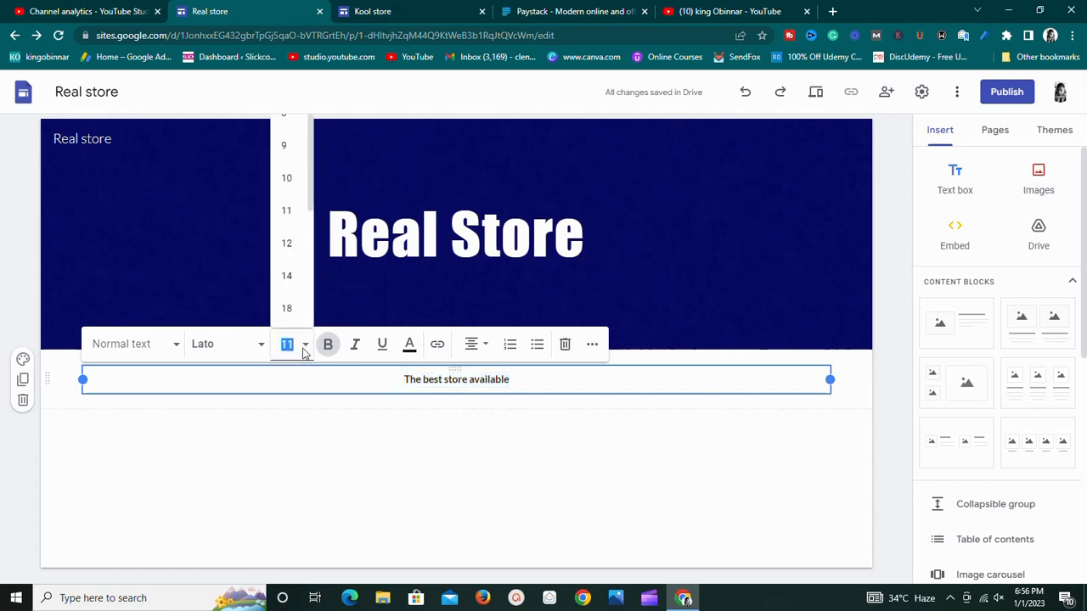
left_click(301, 179)
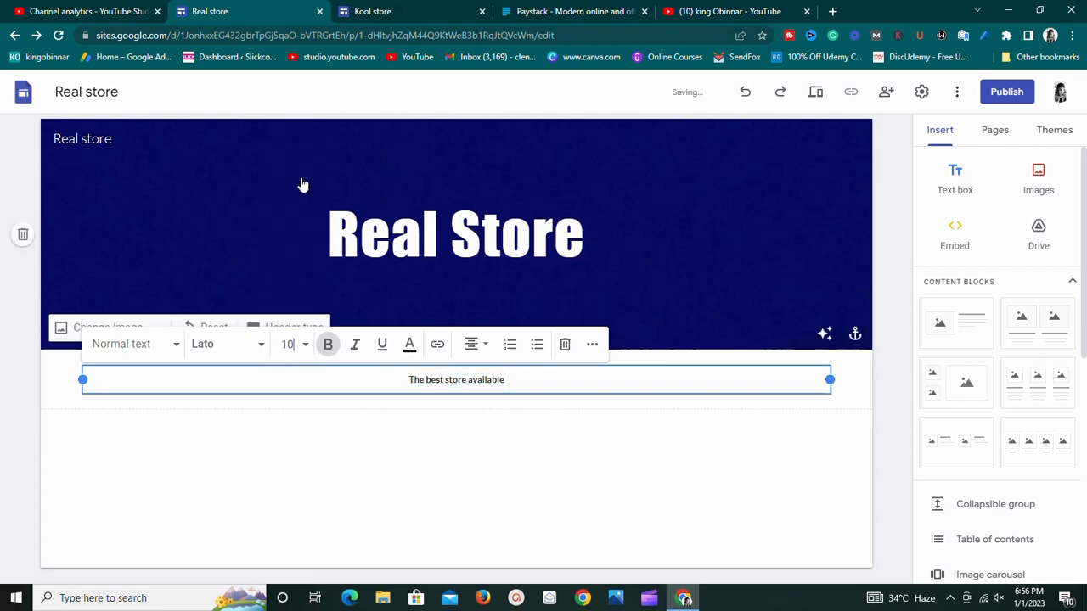
Step: Set the tagline's font size to 11 and its font to Arial
left_click(286, 344)
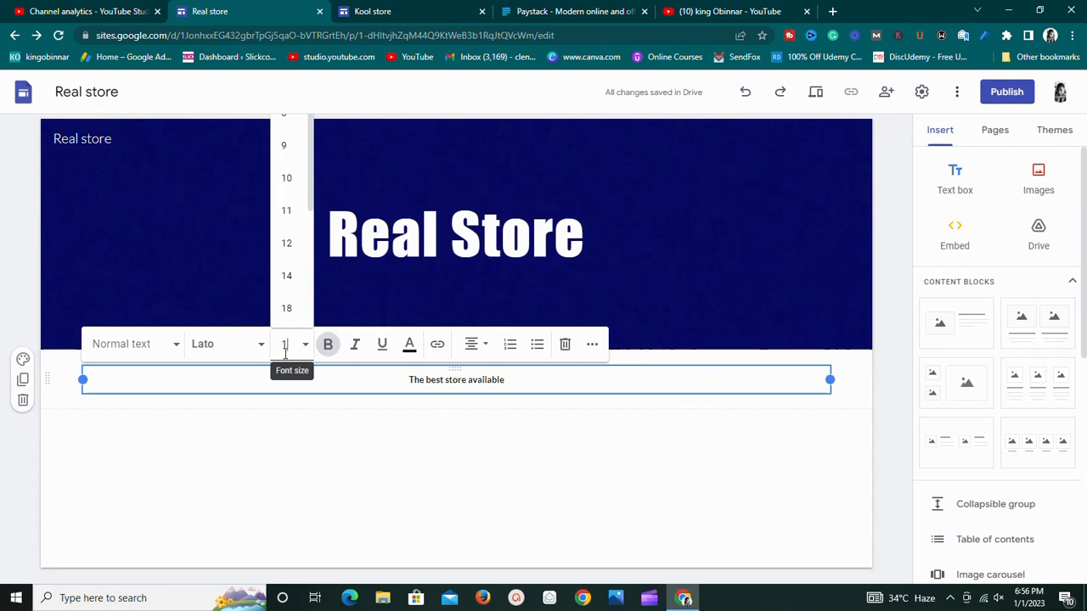
left_click(225, 344)
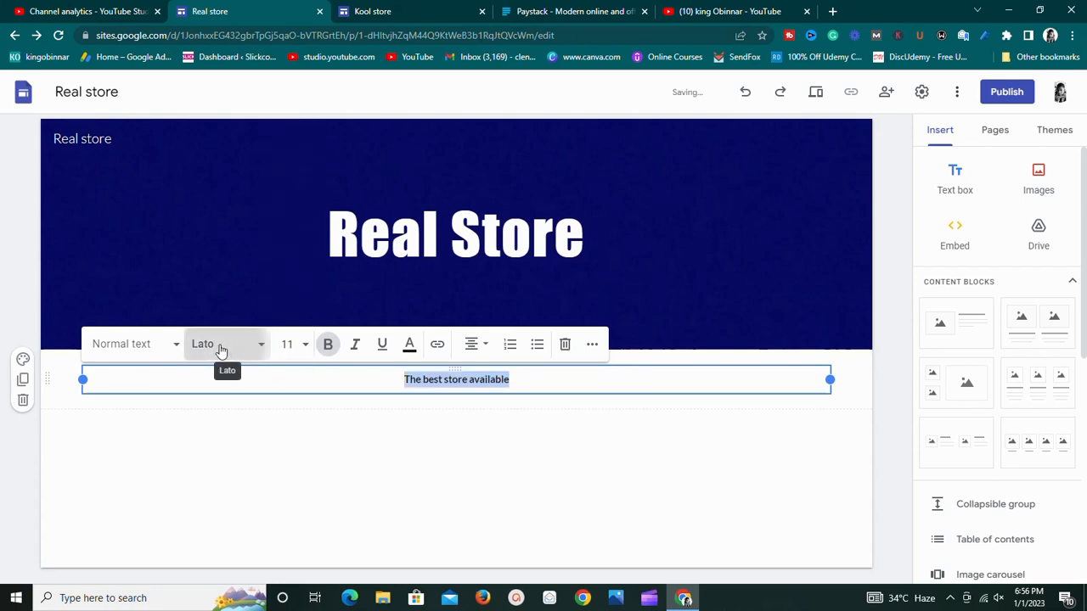
left_click(225, 344)
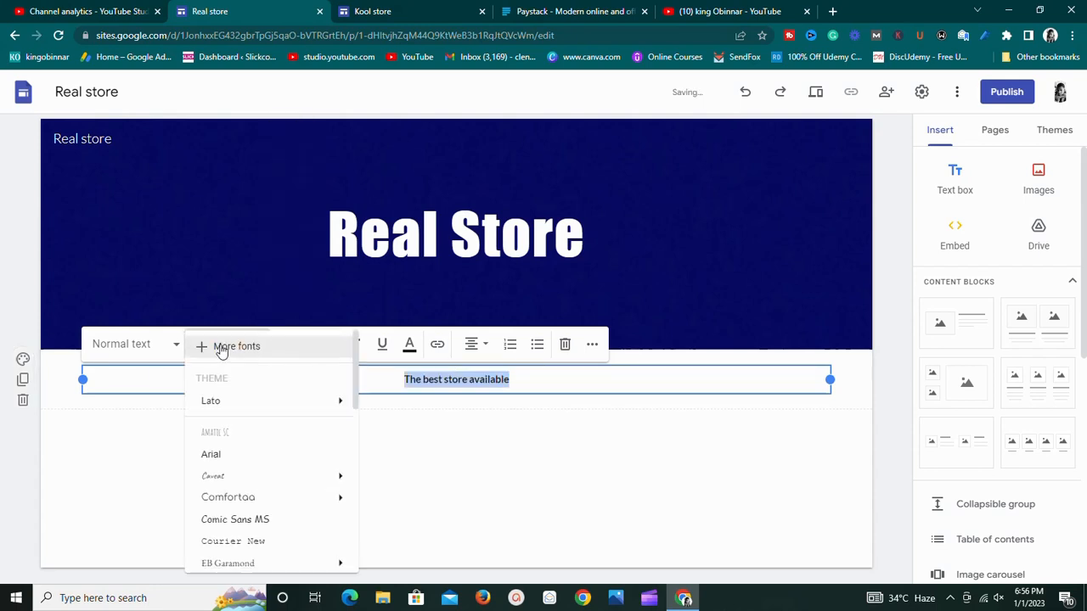
left_click(216, 453)
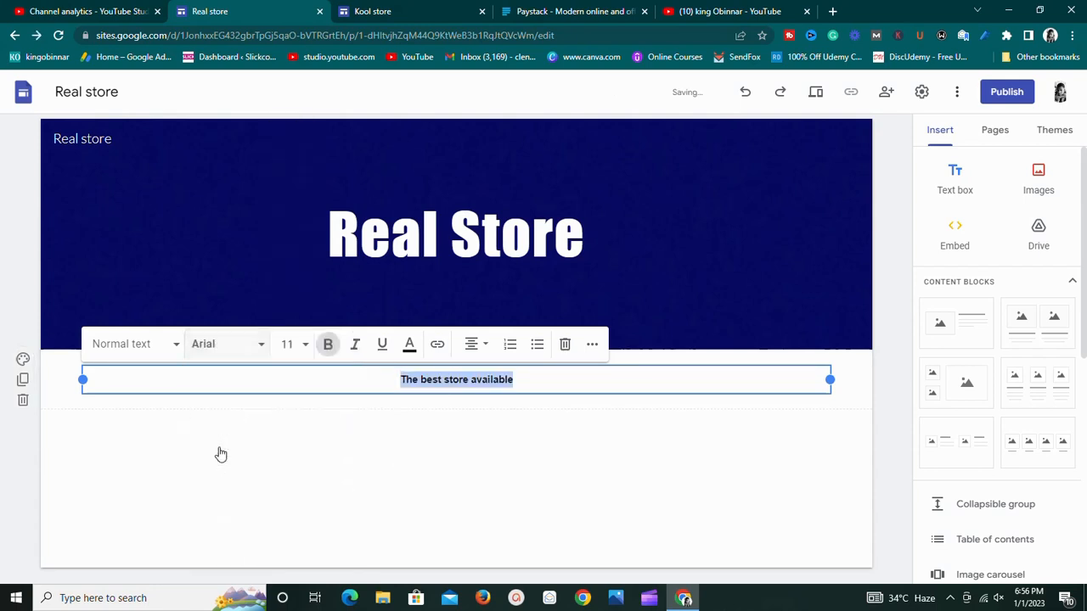
Step: Apply the Subheading text style to the "The best store available" tagline
left_click(157, 349)
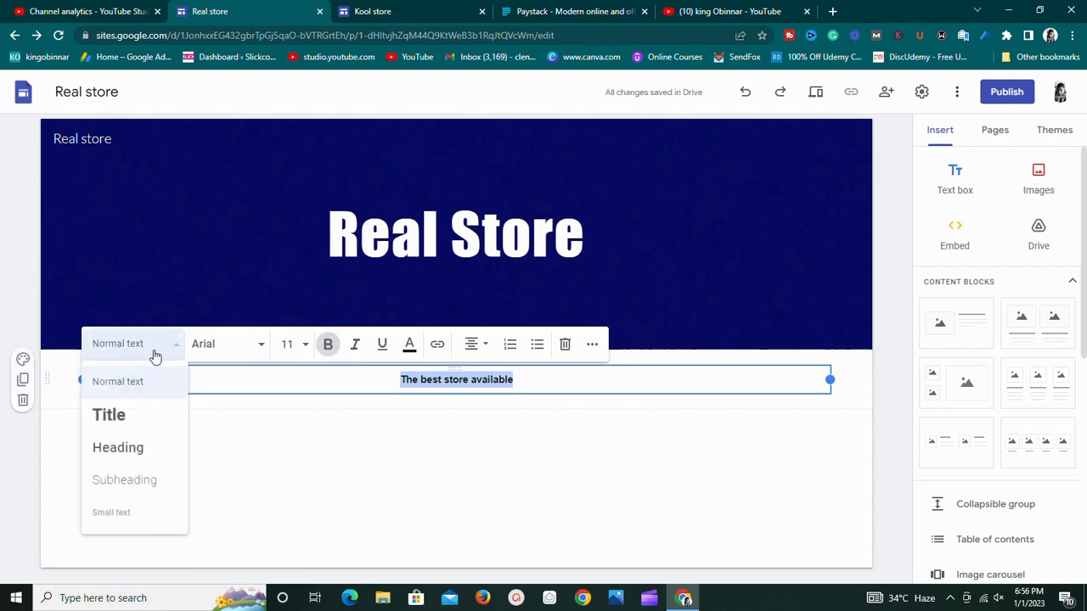
left_click(133, 481)
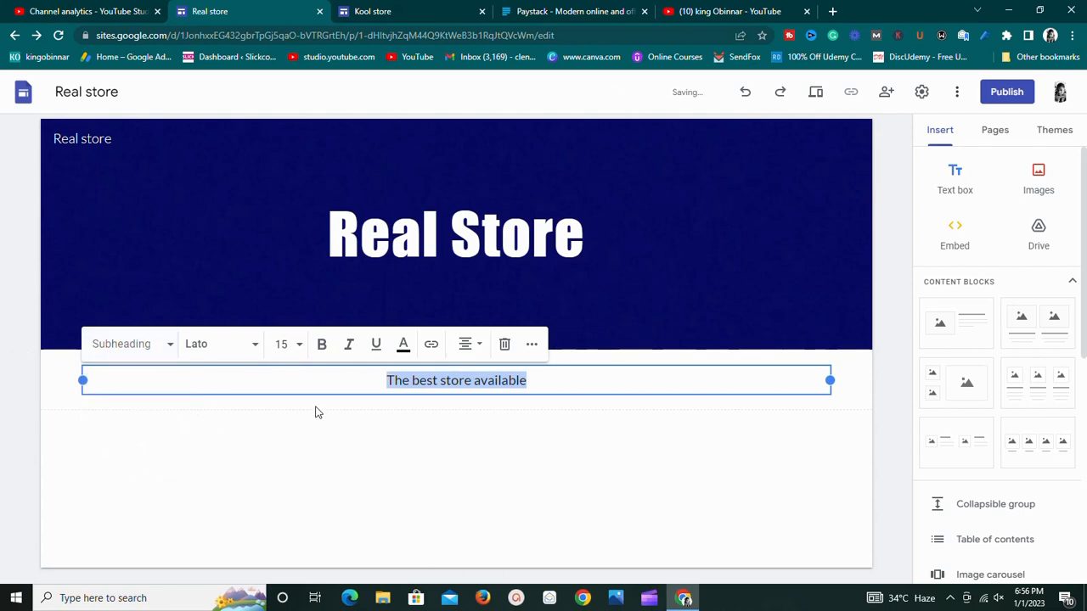
left_click(249, 448)
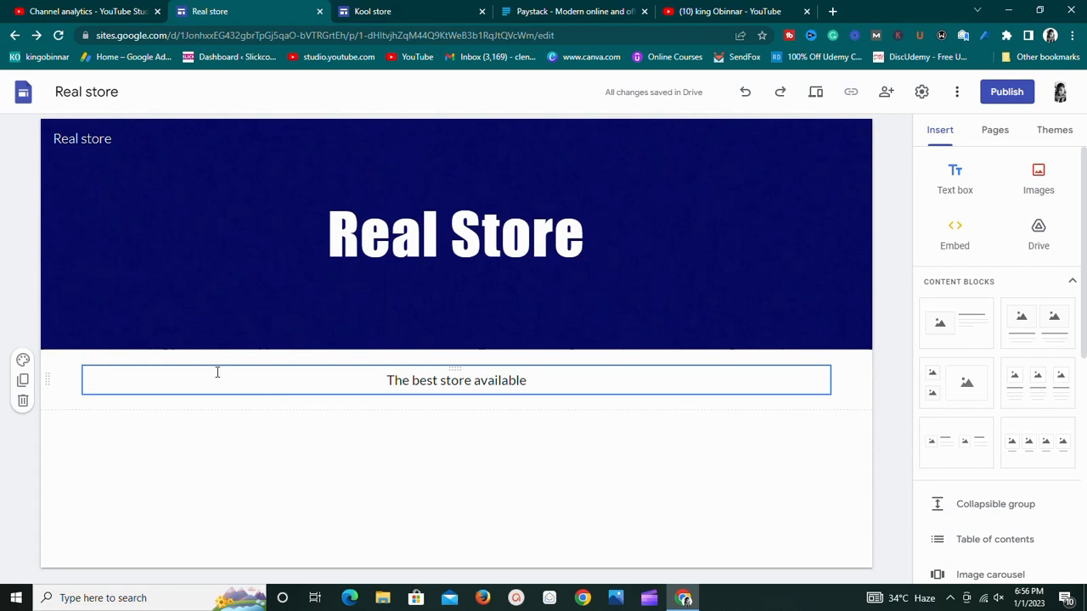
Step: Apply the Style 2 section colour to the tagline section and view its background image options
left_click(23, 362)
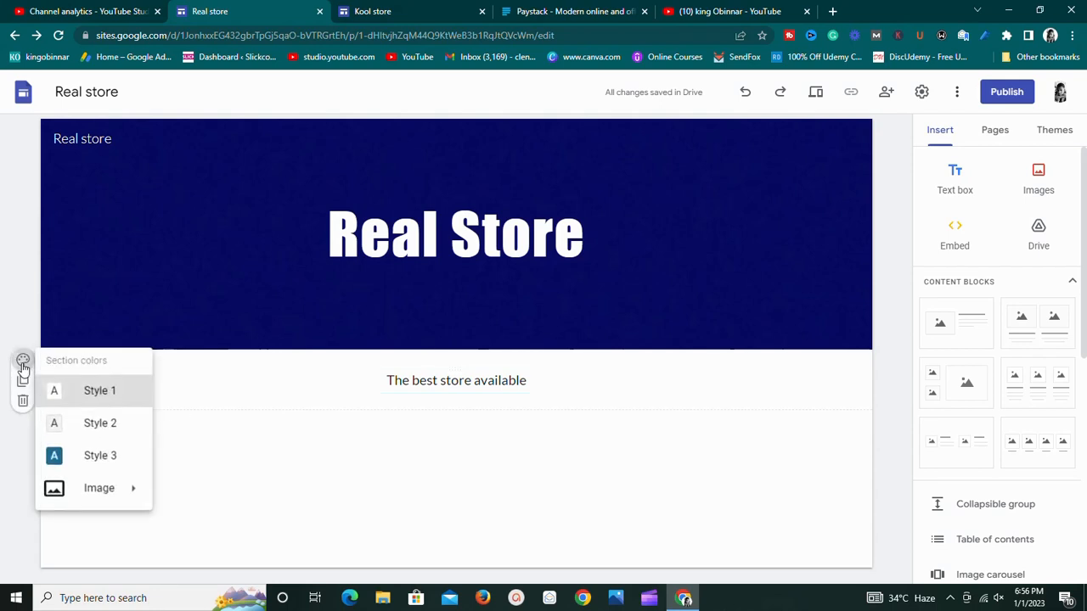
left_click(93, 437)
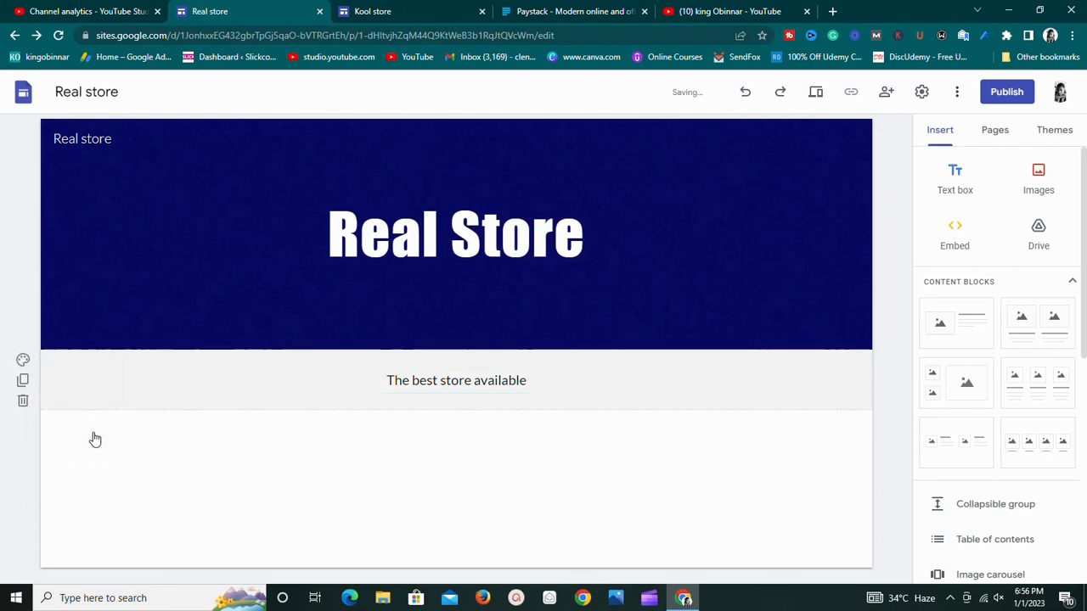
left_click(23, 360)
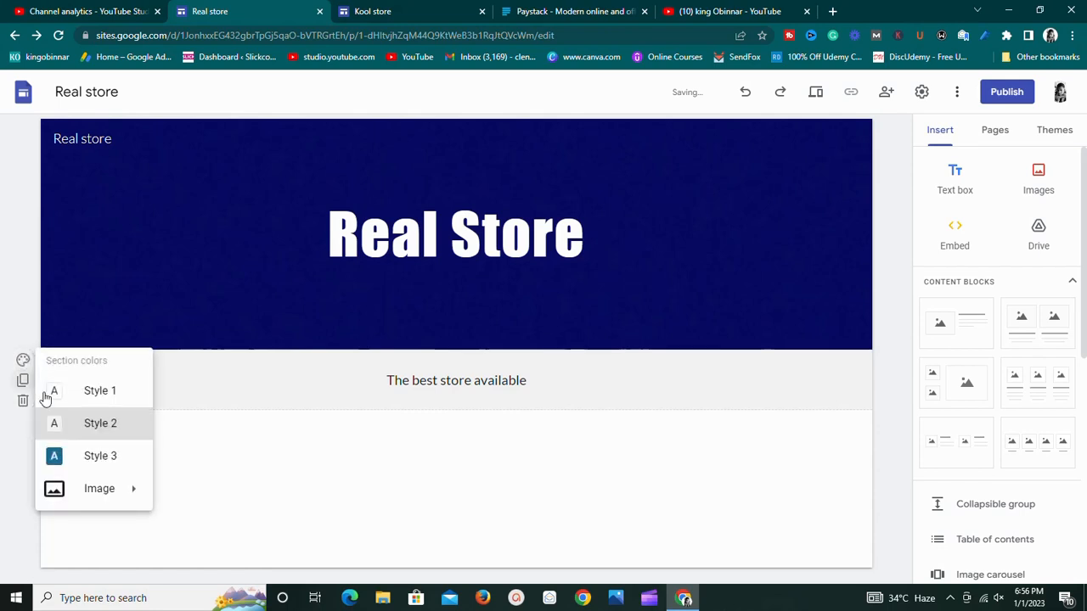
mouse_move(115, 493)
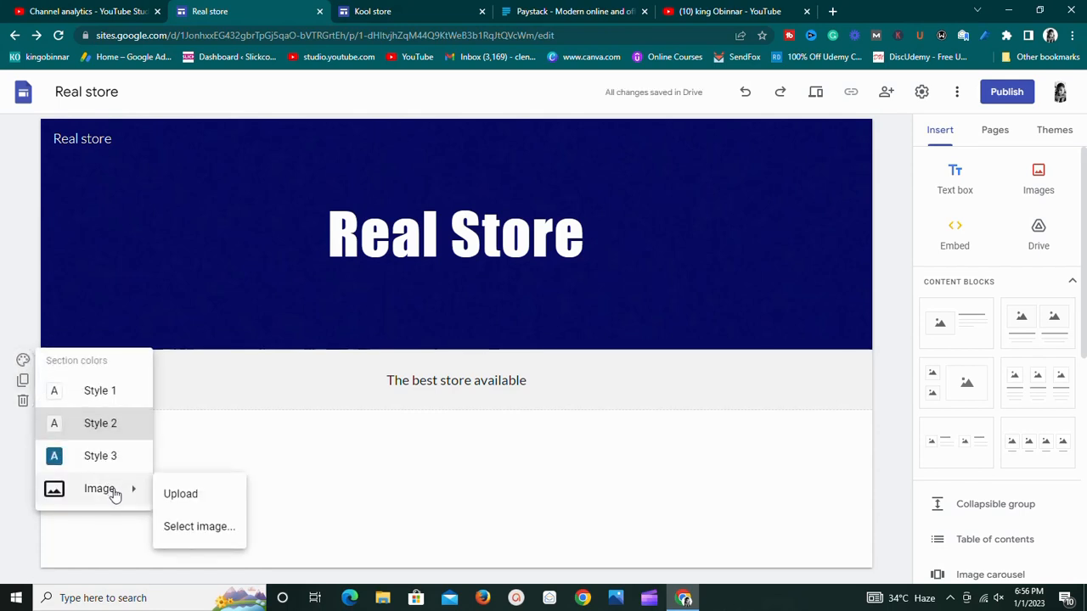
left_click(336, 450)
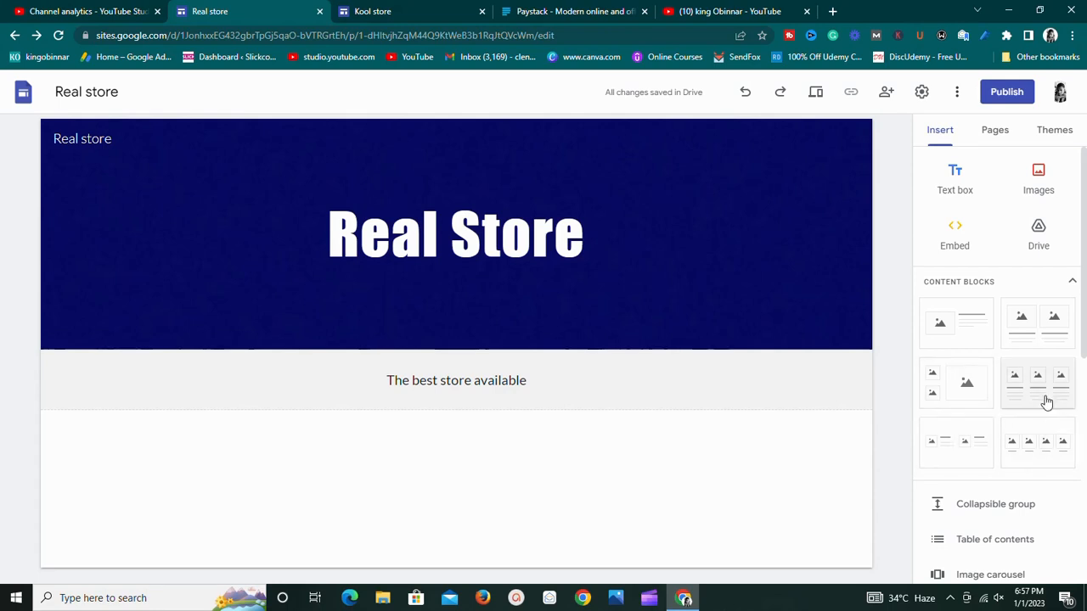
Step: Insert the content block with three image placeholders and captions below the tagline section
left_click_drag(815, 491, 444, 456)
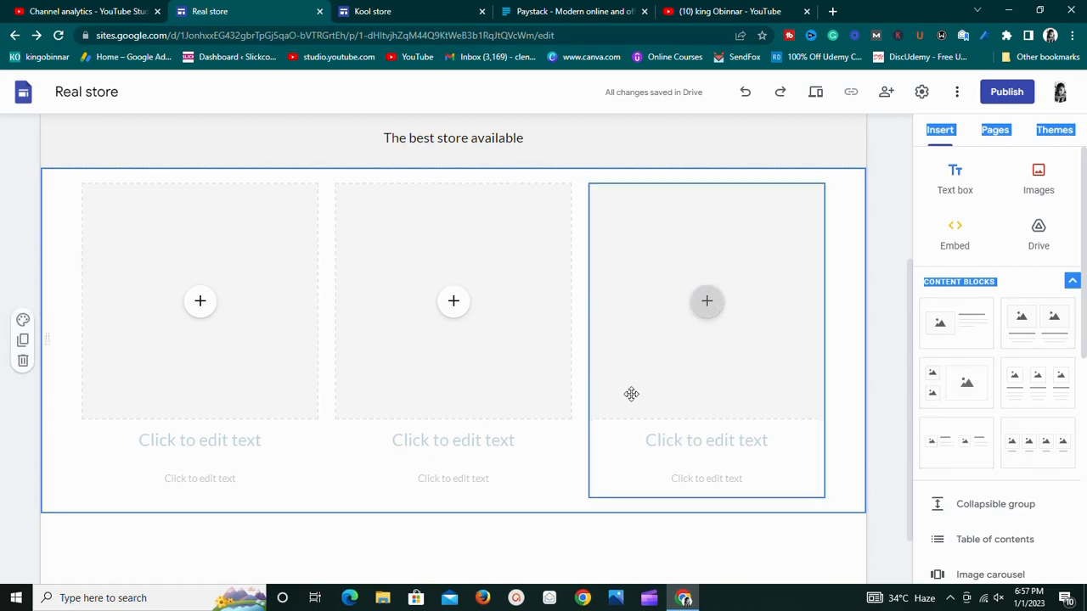
scroll(627, 438, "up", 1)
scroll(552, 438, "up", 1)
scroll(484, 439, "down", 1)
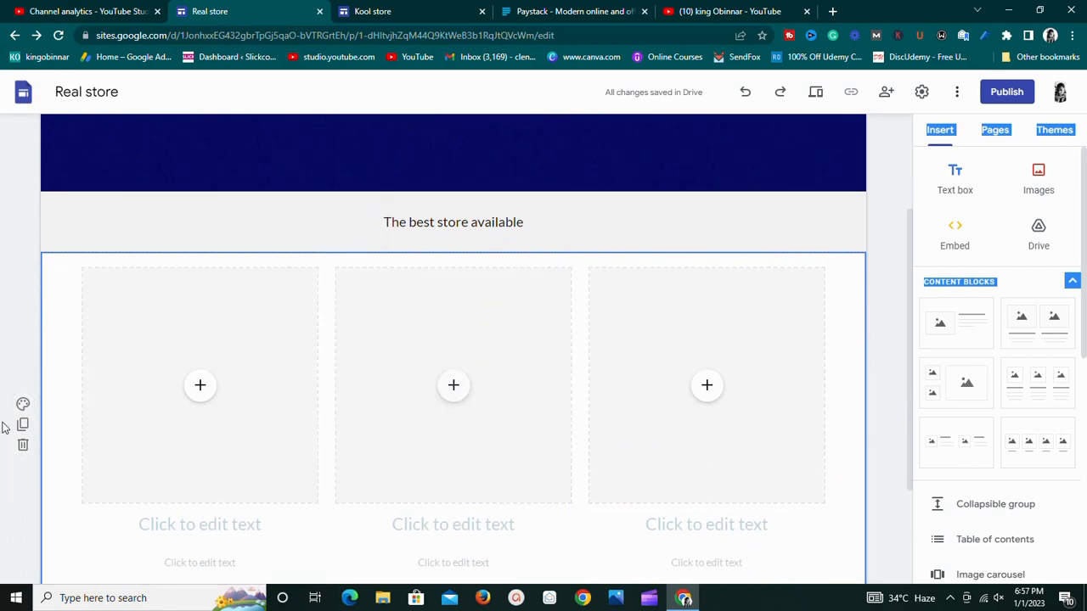
Step: Replace the three-image block below the tagline with the content block that has one image placeholder beside a heading and text
left_click(24, 446)
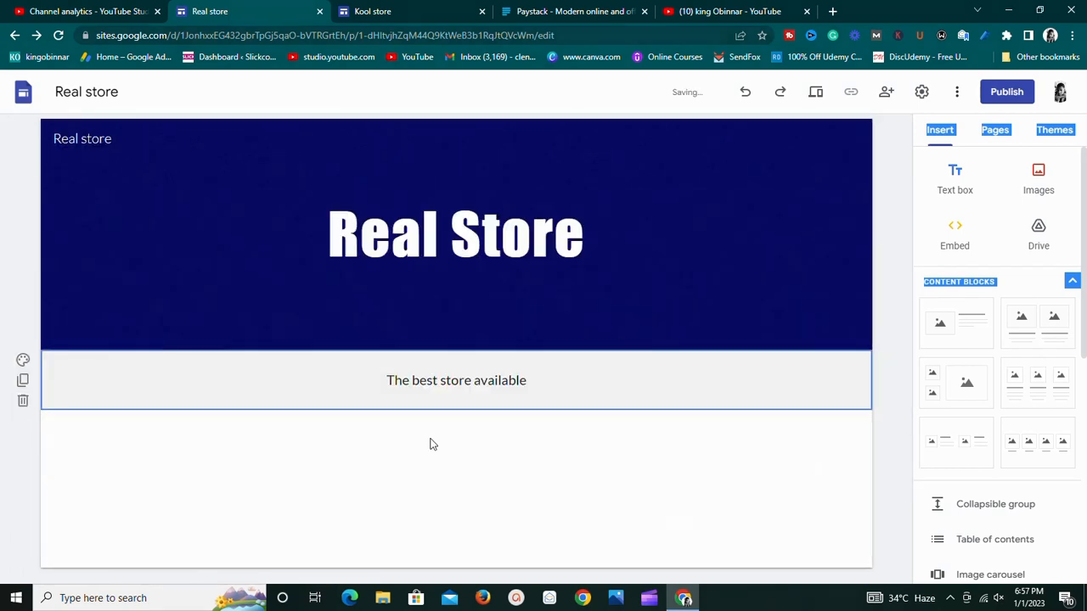
left_click_drag(958, 345, 417, 500)
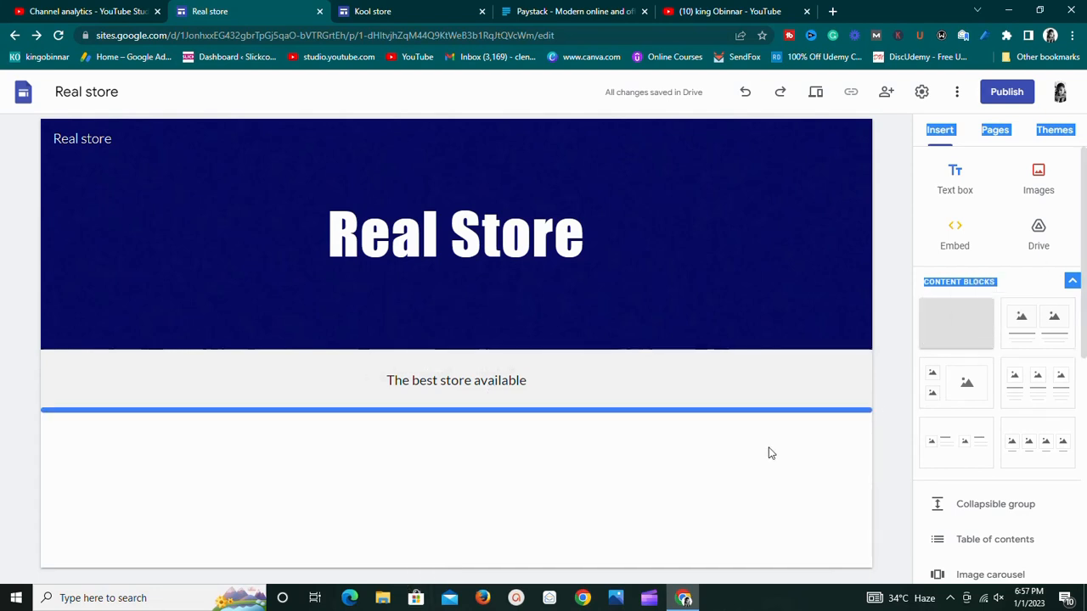
left_click_drag(973, 325, 431, 552)
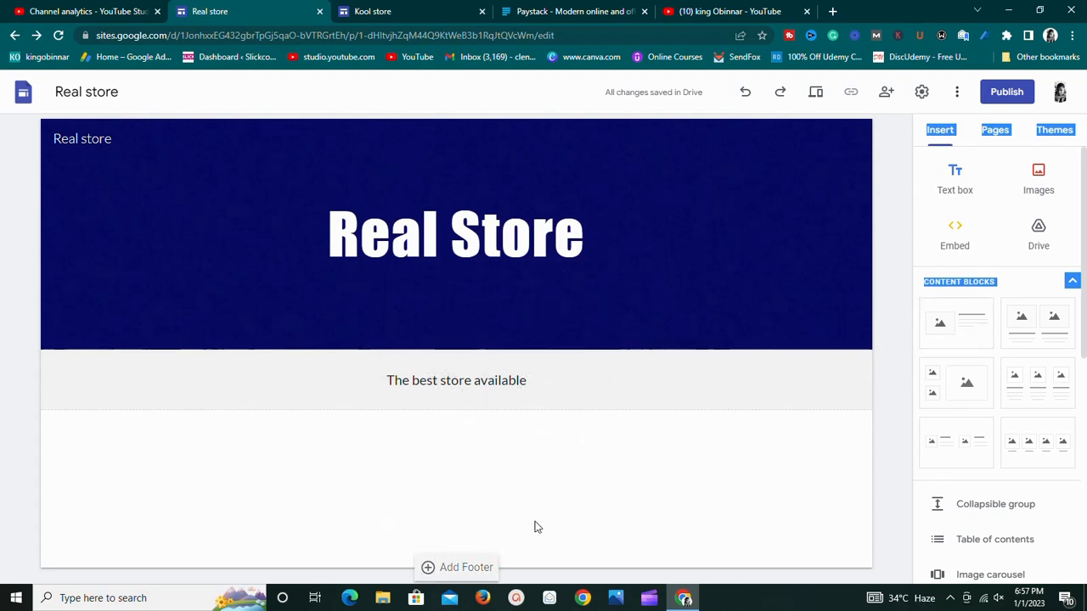
left_click(959, 340)
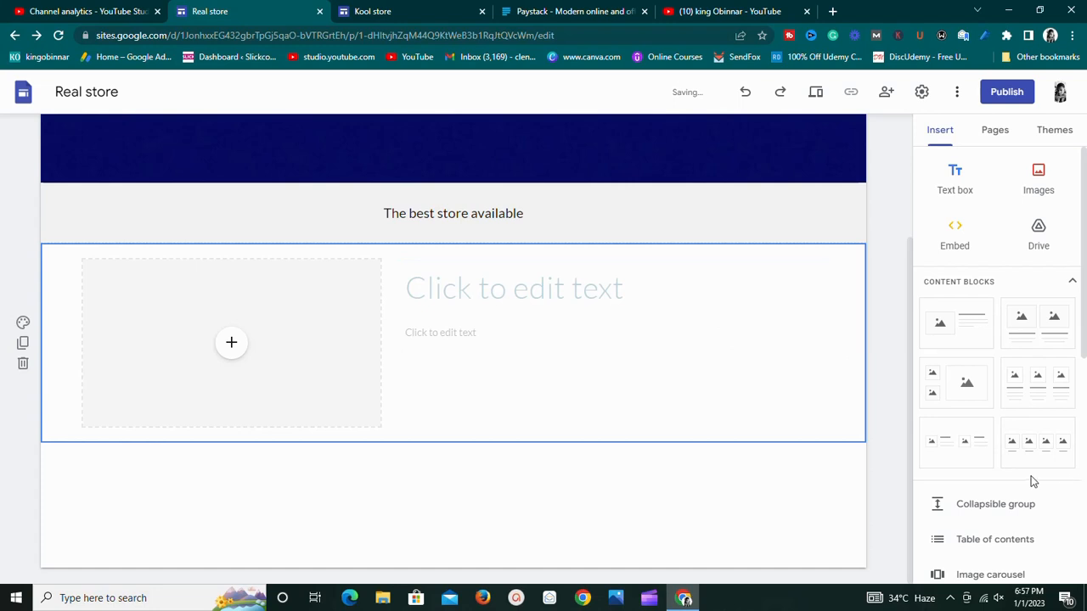
Step: Try the four-image block and the two-image block with side text below the image-and-text section, deleting each one
left_click_drag(1028, 456, 370, 553)
scroll(893, 518, "up", 4)
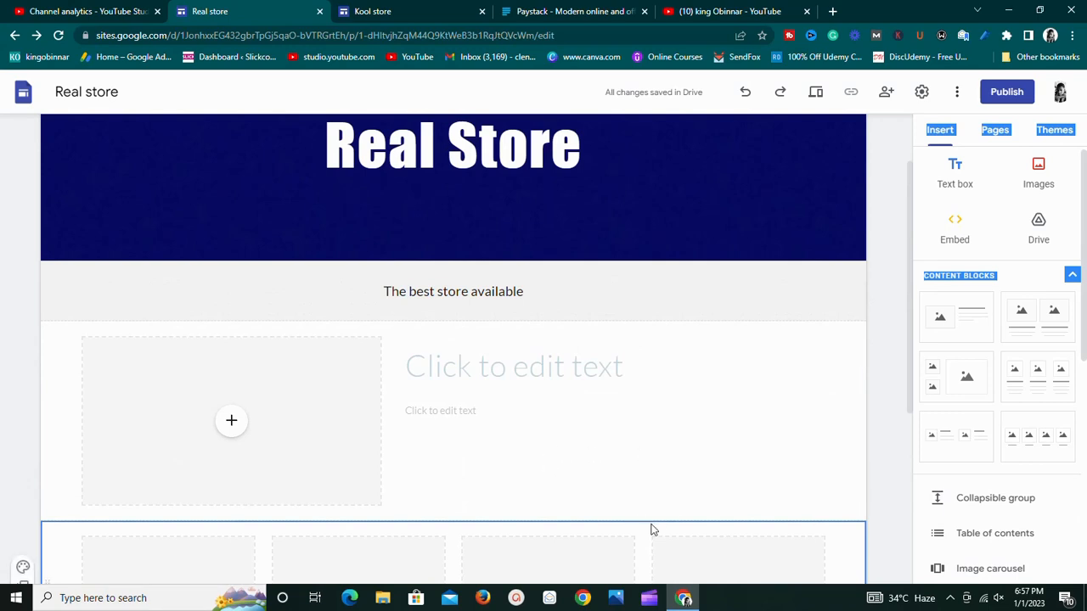
scroll(531, 517, "down", 4)
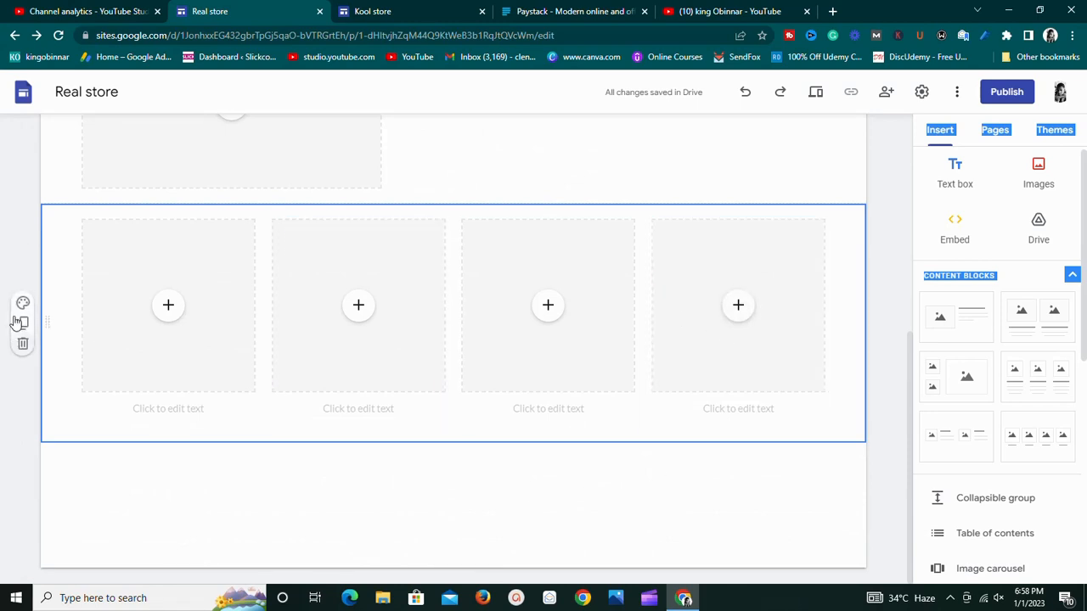
left_click(22, 344)
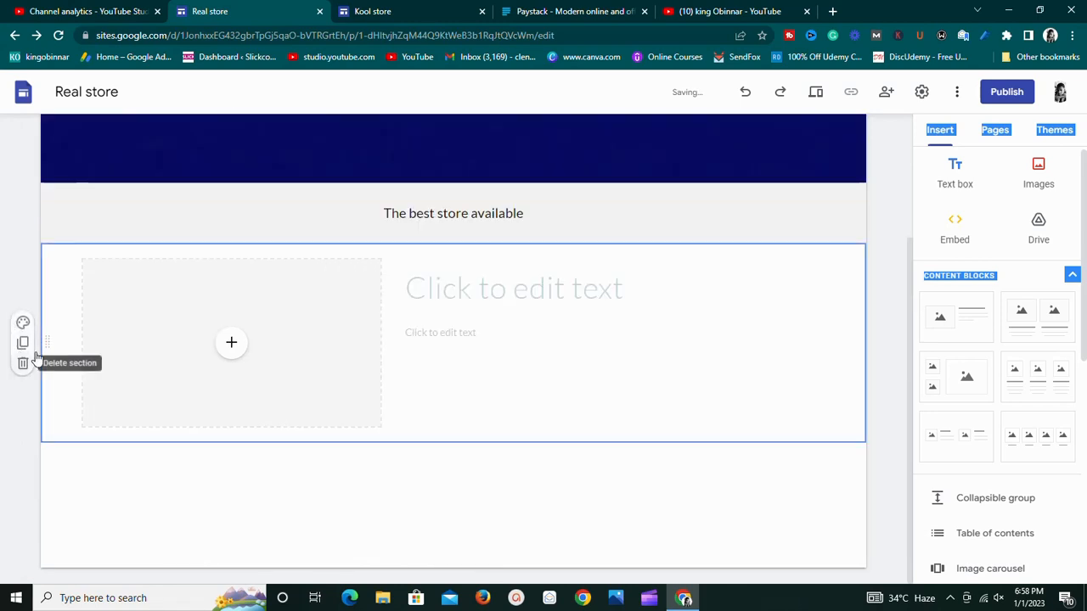
left_click(971, 443)
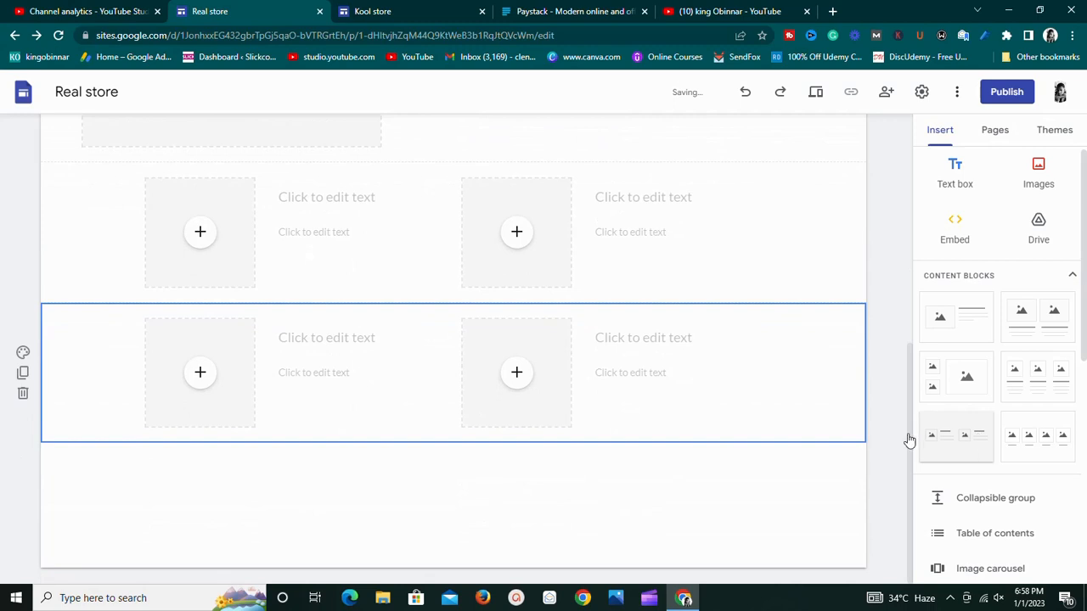
left_click(23, 390)
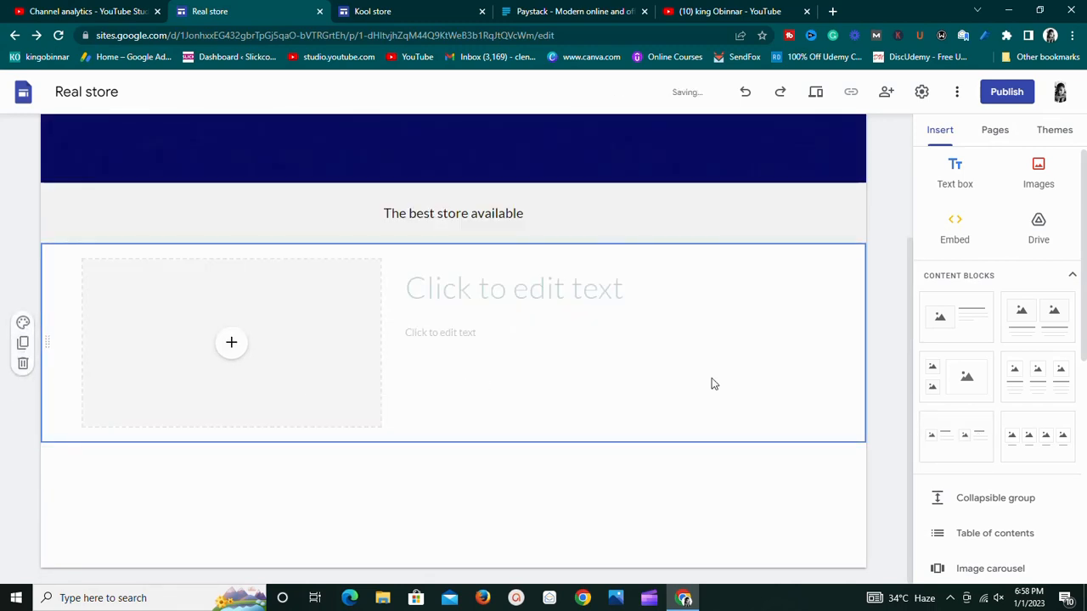
Step: Insert the content block with three captioned image placeholders below the image-and-text section
left_click_drag(1030, 382, 431, 513)
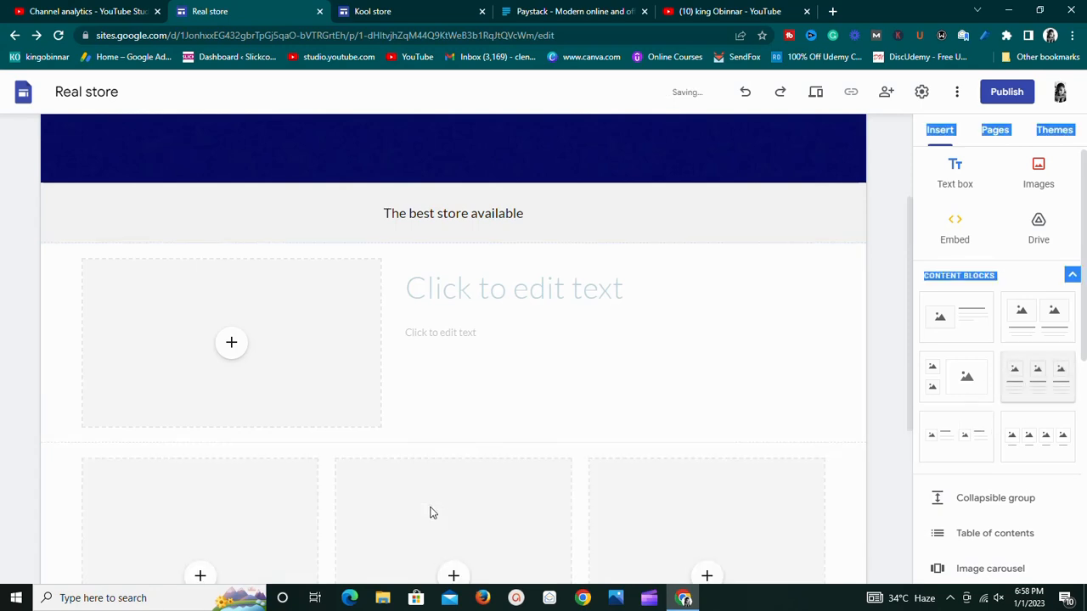
scroll(433, 511, "down", 4)
Step: Examine the page layout from the header down to the three-image section
scroll(431, 505, "up", 6)
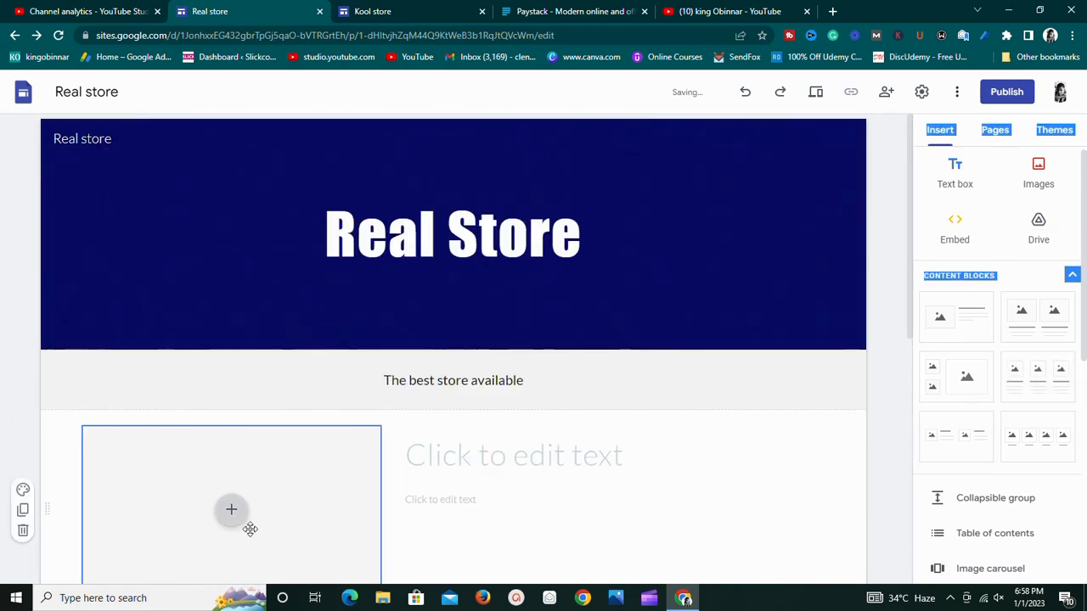
scroll(359, 521, "down", 6)
scroll(459, 504, "up", 2)
scroll(458, 509, "down", 2)
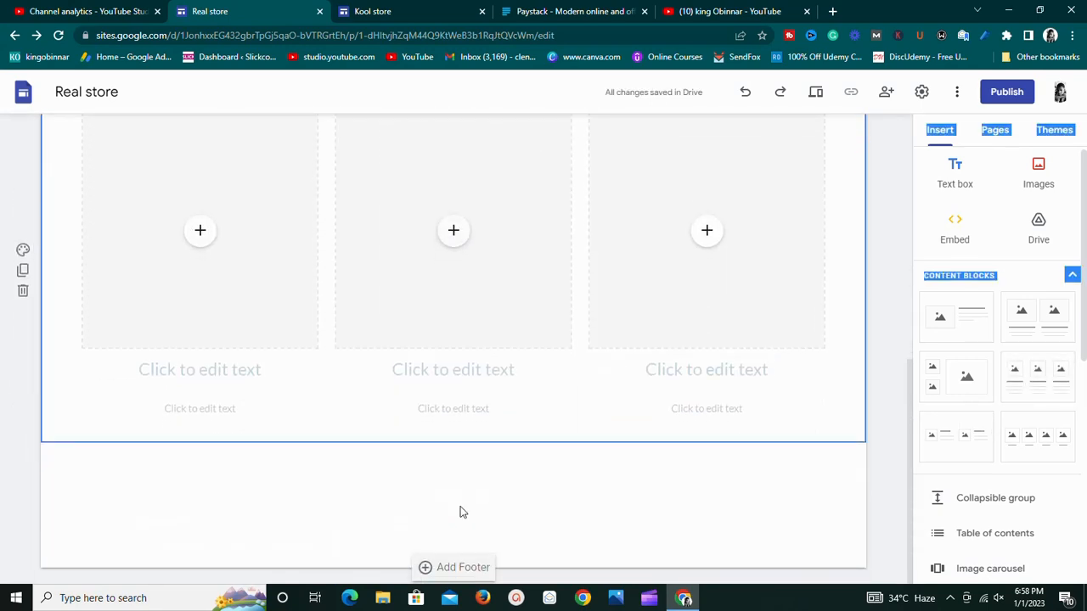
scroll(461, 510, "up", 6)
scroll(461, 504, "down", 5)
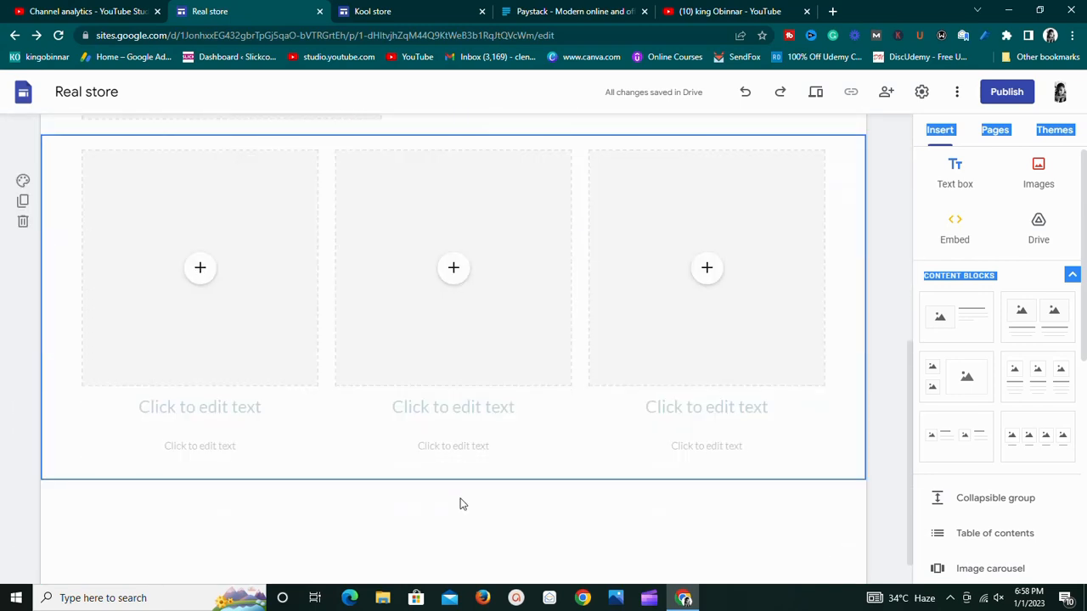
scroll(459, 501, "down", 1)
scroll(458, 498, "up", 6)
scroll(459, 493, "down", 3)
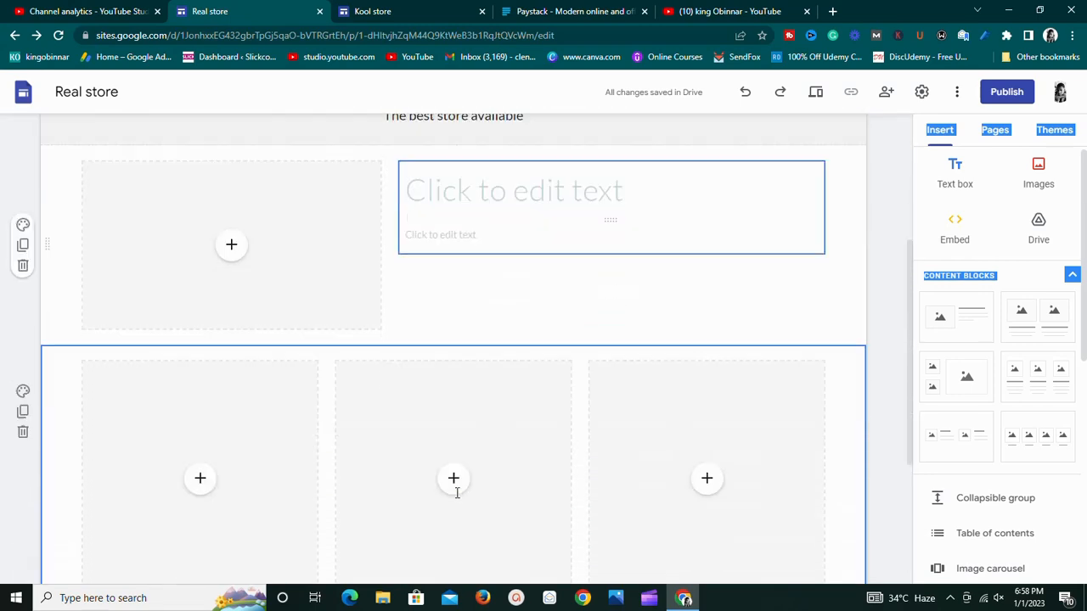
scroll(456, 493, "down", 2)
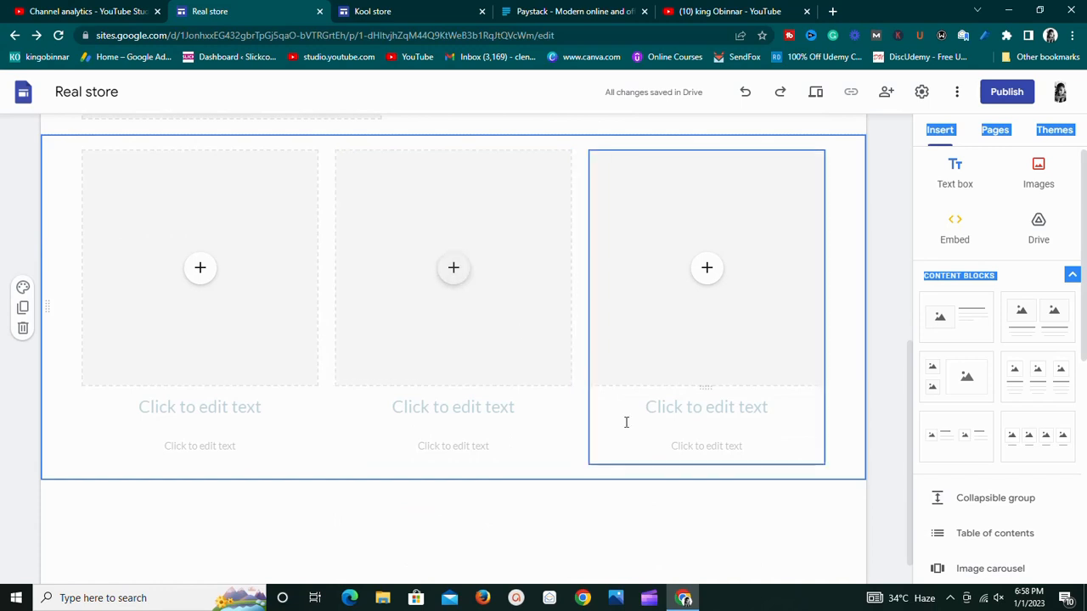
scroll(509, 404, "up", 5)
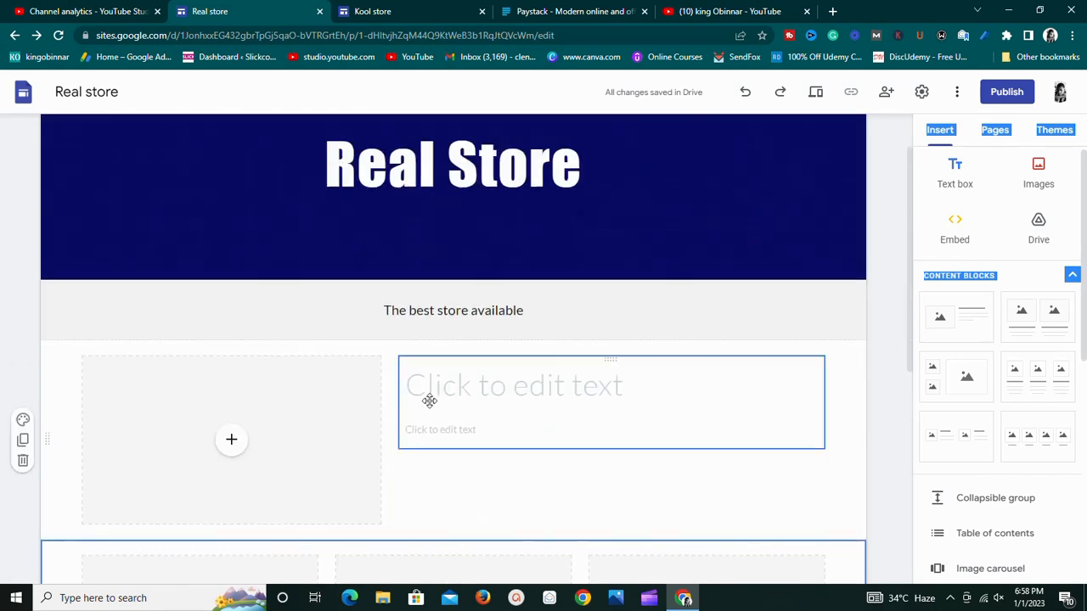
scroll(662, 512, "down", 3)
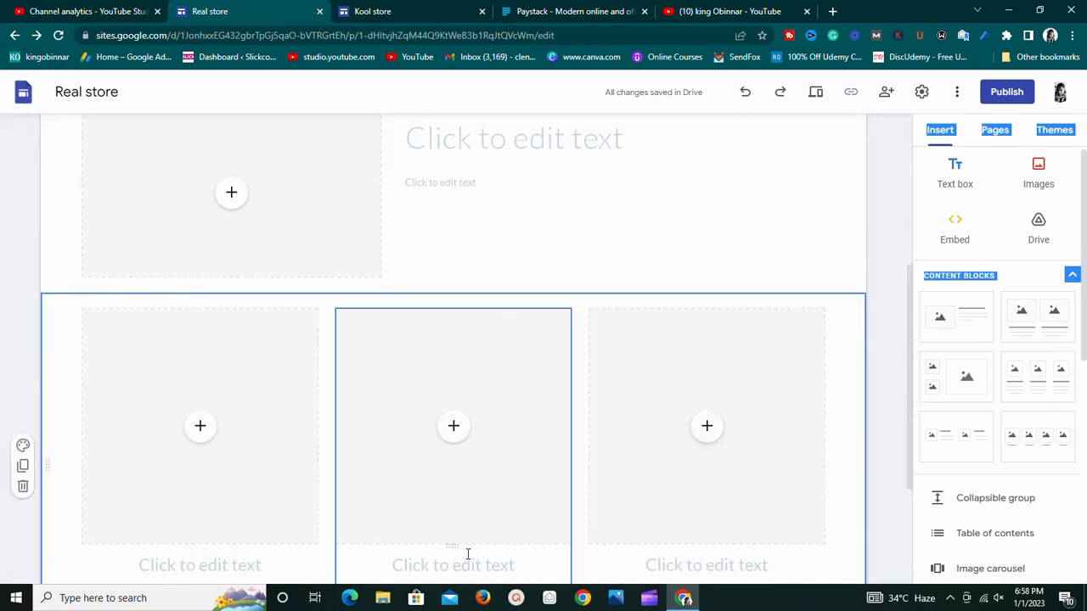
scroll(469, 554, "down", 2)
left_click(512, 498)
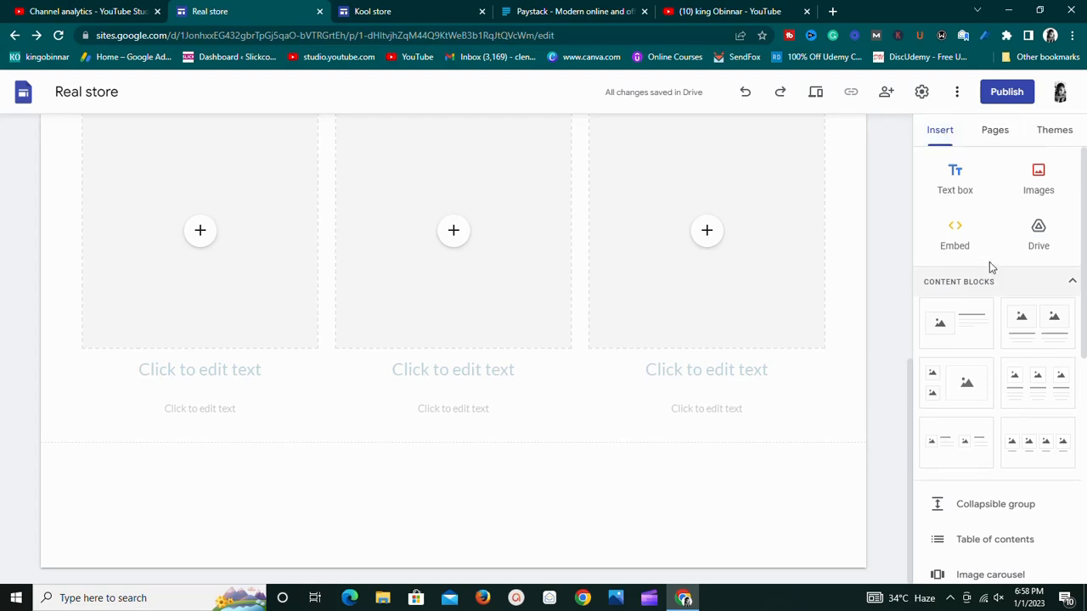
Step: Look through the site's page and theme options and the full list of insertable elements
left_click(991, 131)
left_click(1044, 132)
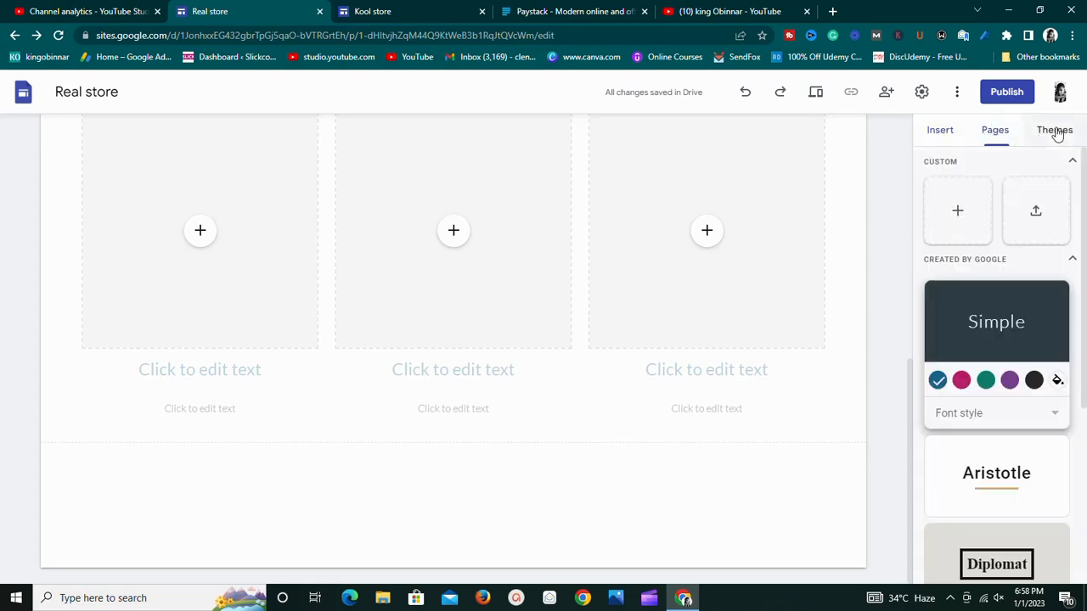
left_click(933, 148)
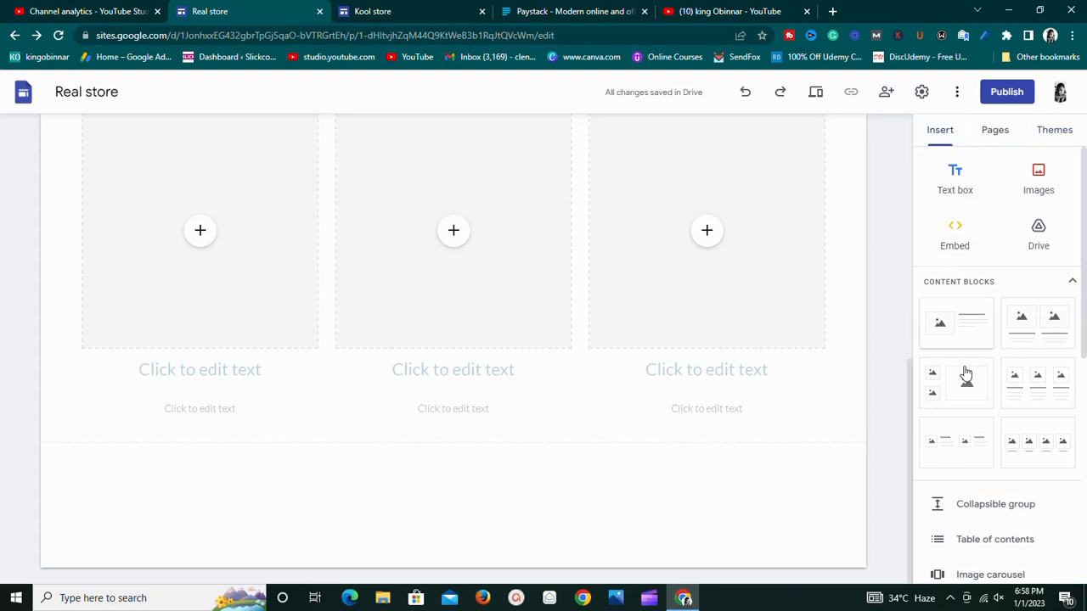
scroll(968, 472, "down", 5)
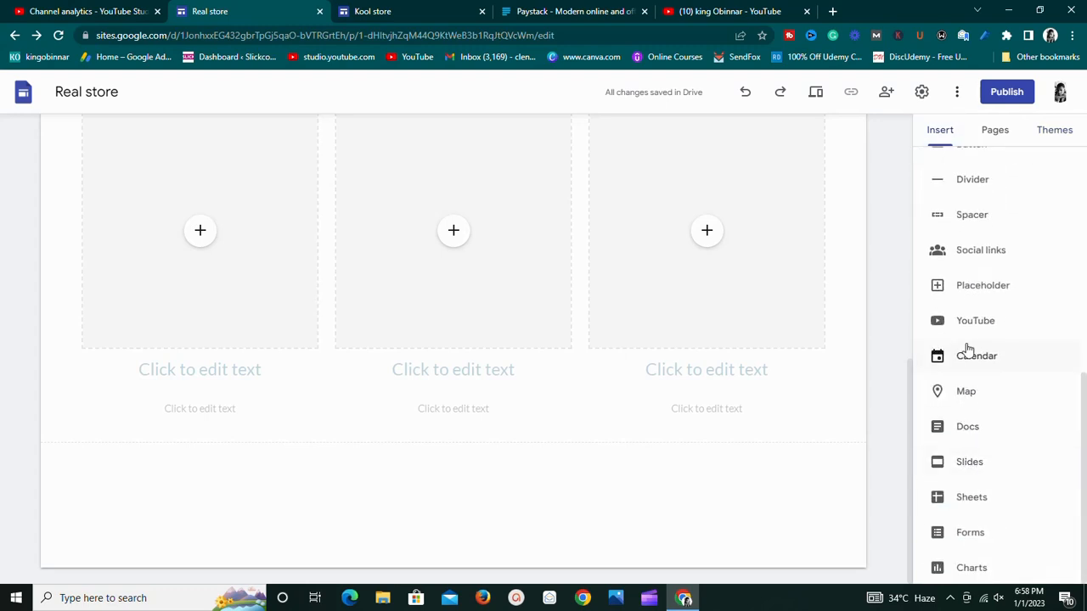
scroll(968, 348, "up", 2)
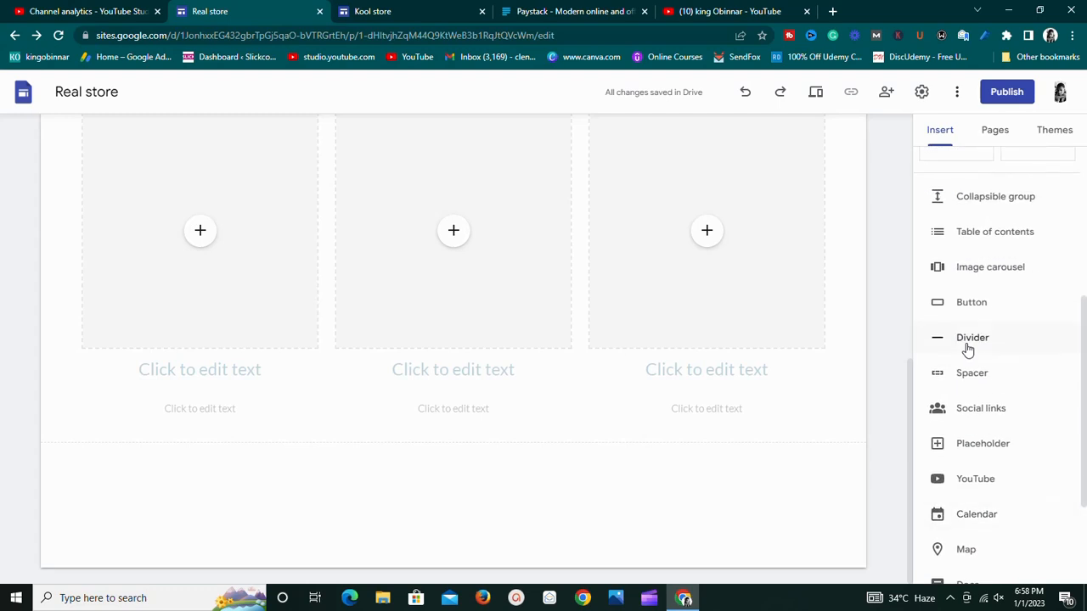
scroll(968, 348, "up", 2)
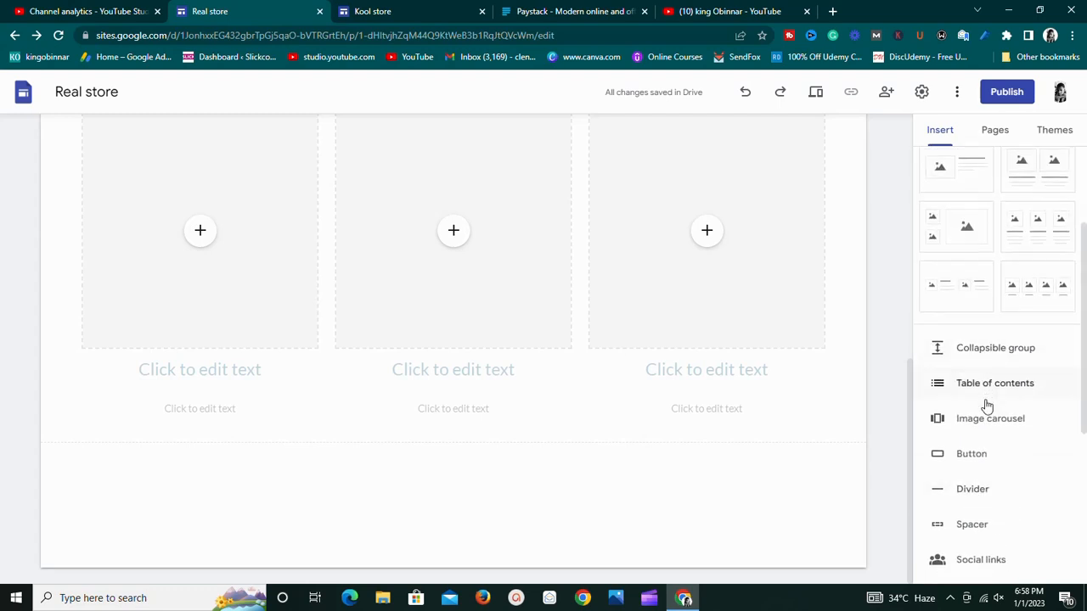
scroll(986, 405, "down", 2)
scroll(987, 416, "down", 2)
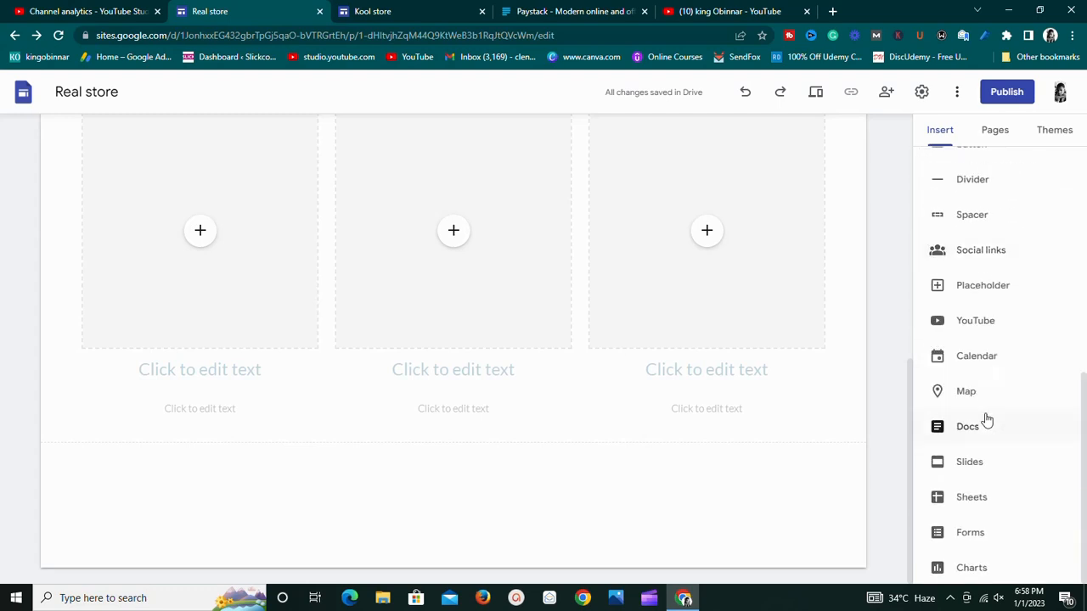
scroll(986, 419, "up", 6)
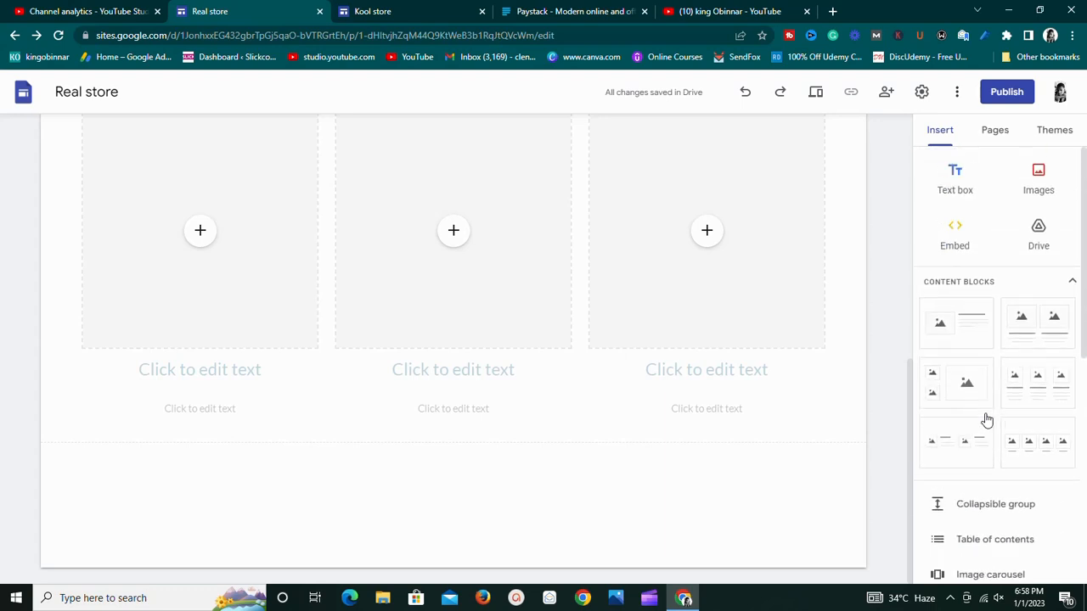
Step: Start a social links element and enter Whatsapp.com as its first link
scroll(986, 419, "down", 4)
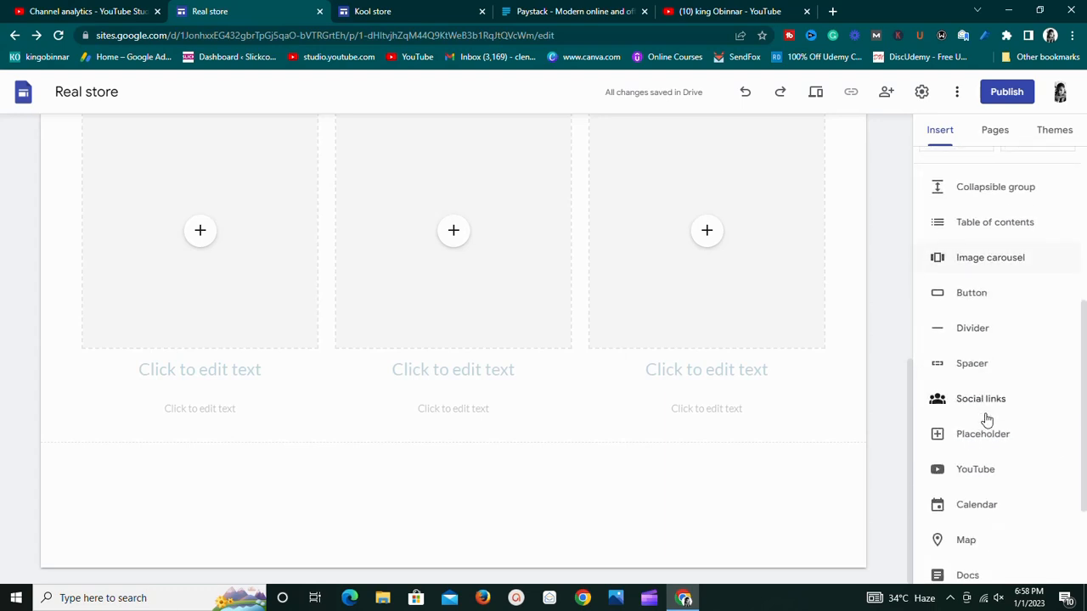
left_click(986, 415)
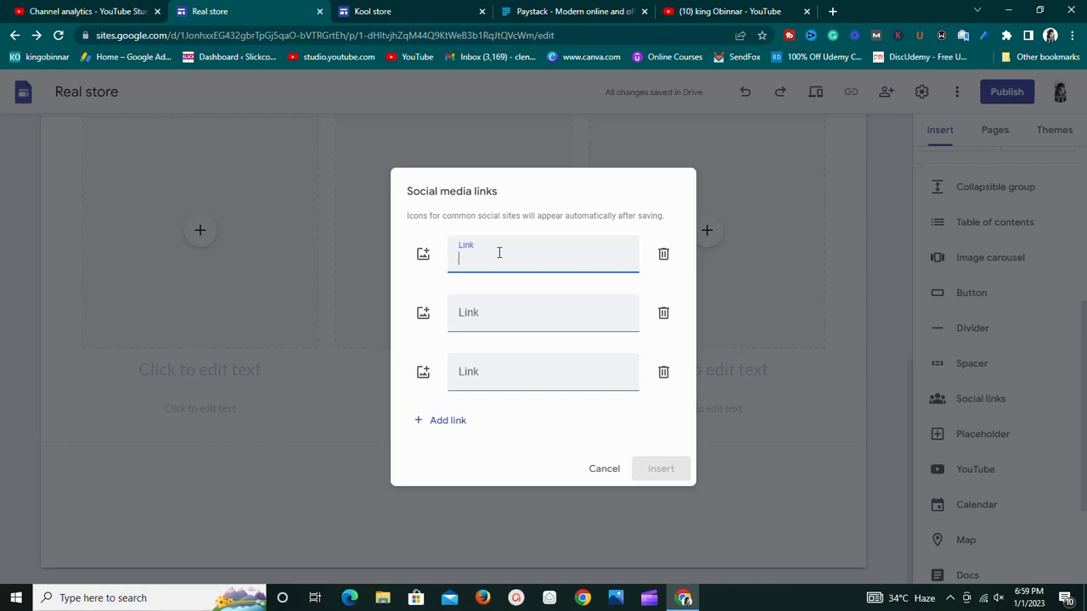
type("W")
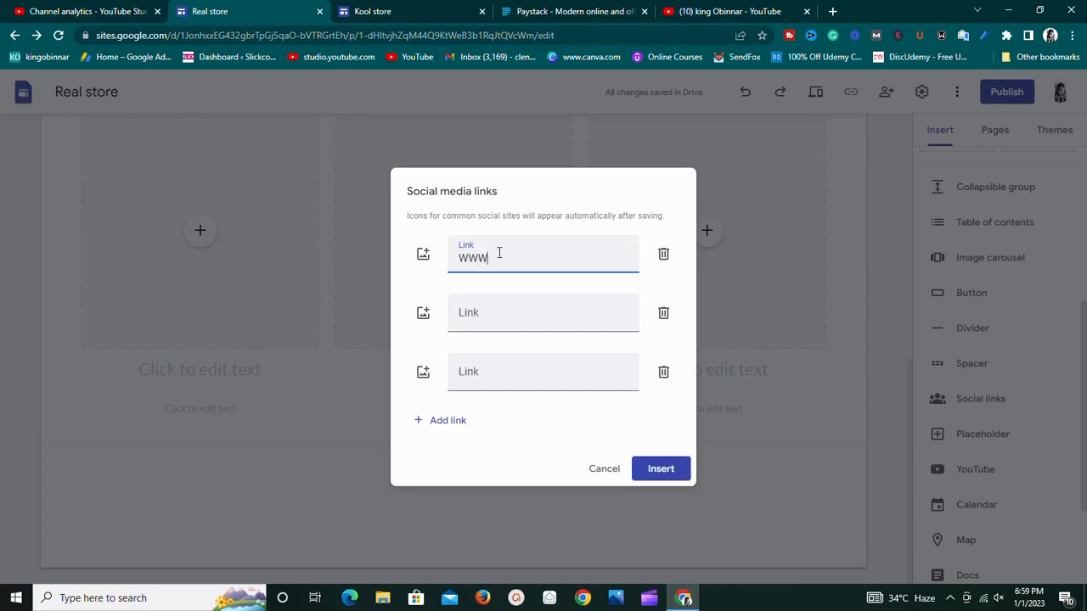
key("BackSpace")
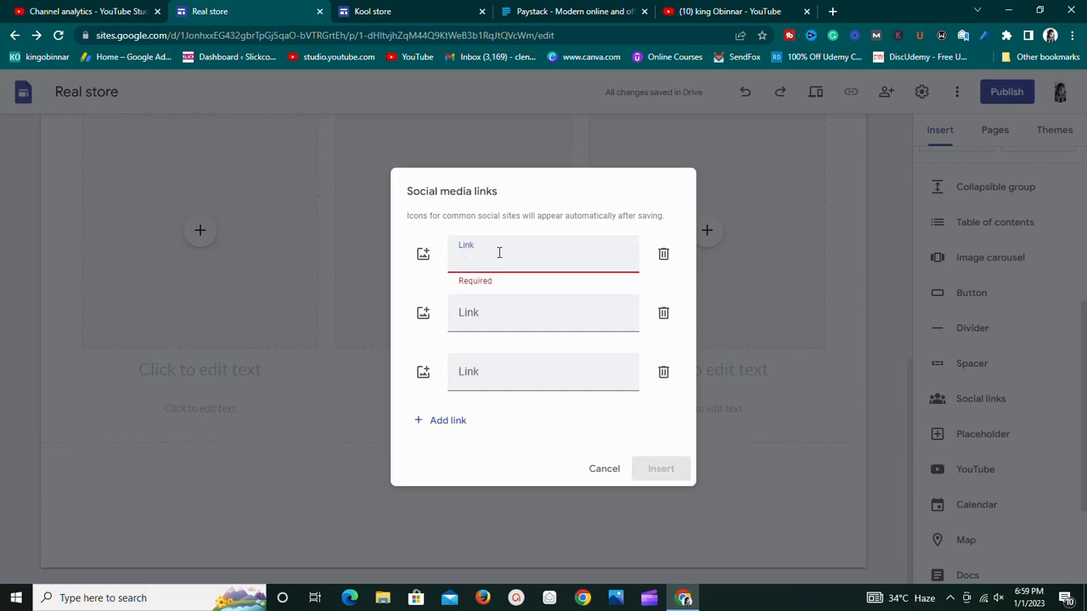
type("Whatsapp.com")
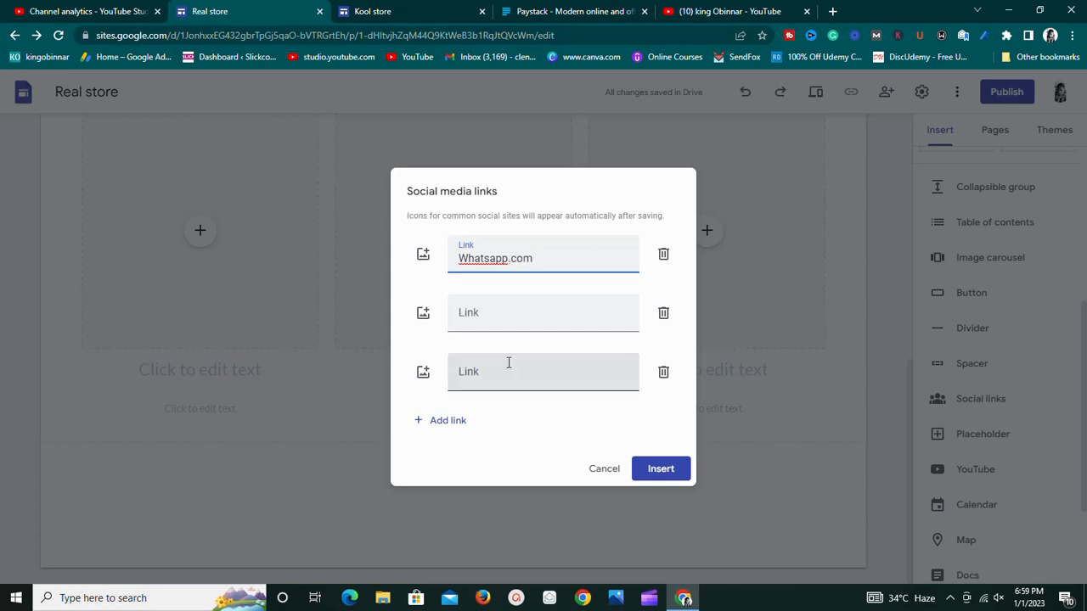
Step: Set the Whatsapp.com link's icon to the green square logo found by searching Google Images for "whatsapp logo"
left_click(431, 254)
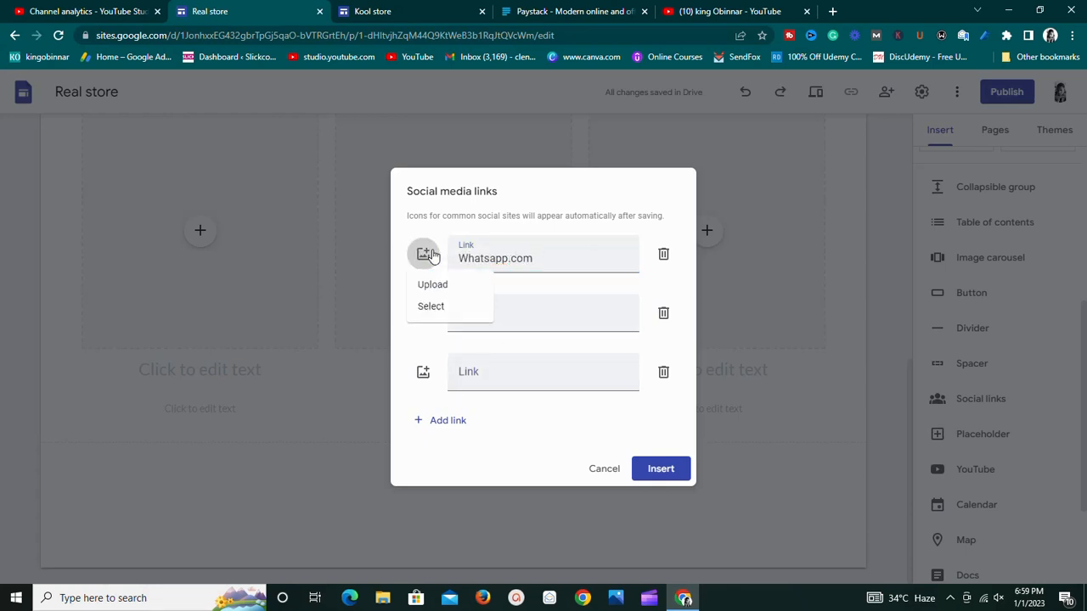
left_click(433, 308)
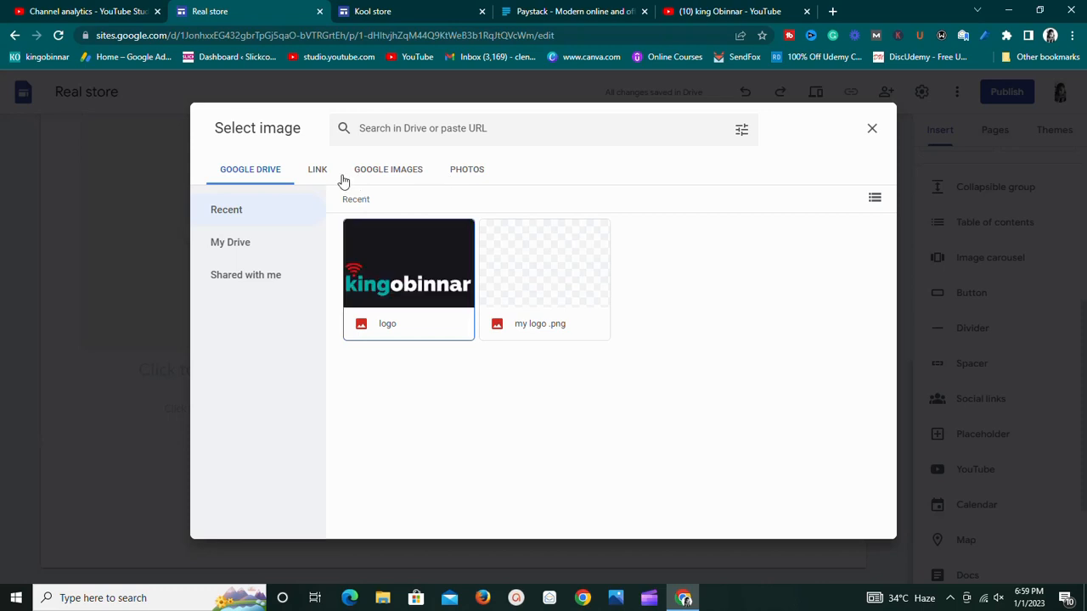
left_click(398, 125)
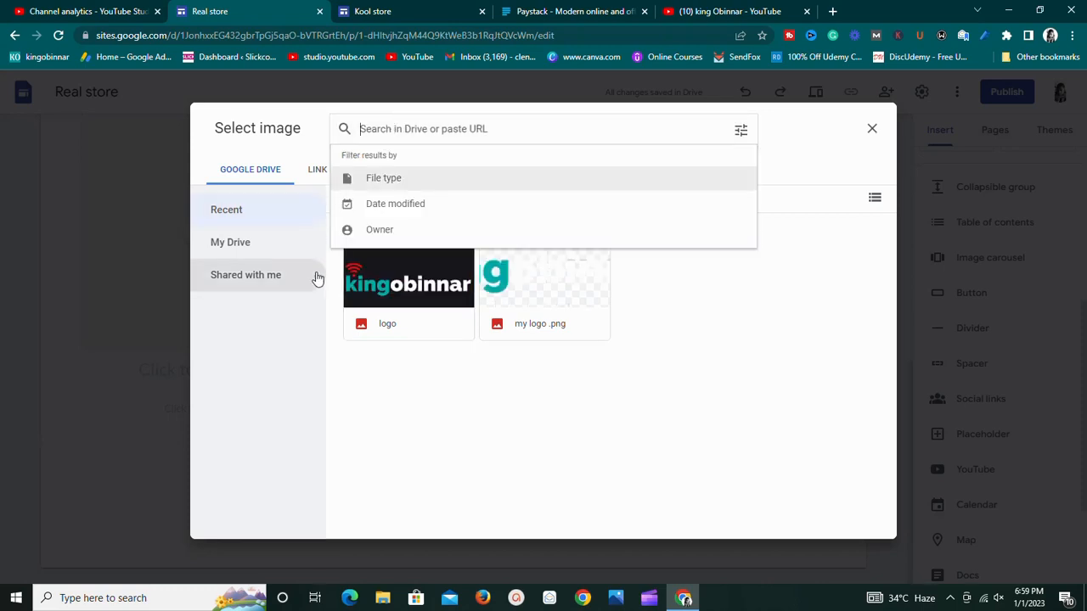
left_click(311, 341)
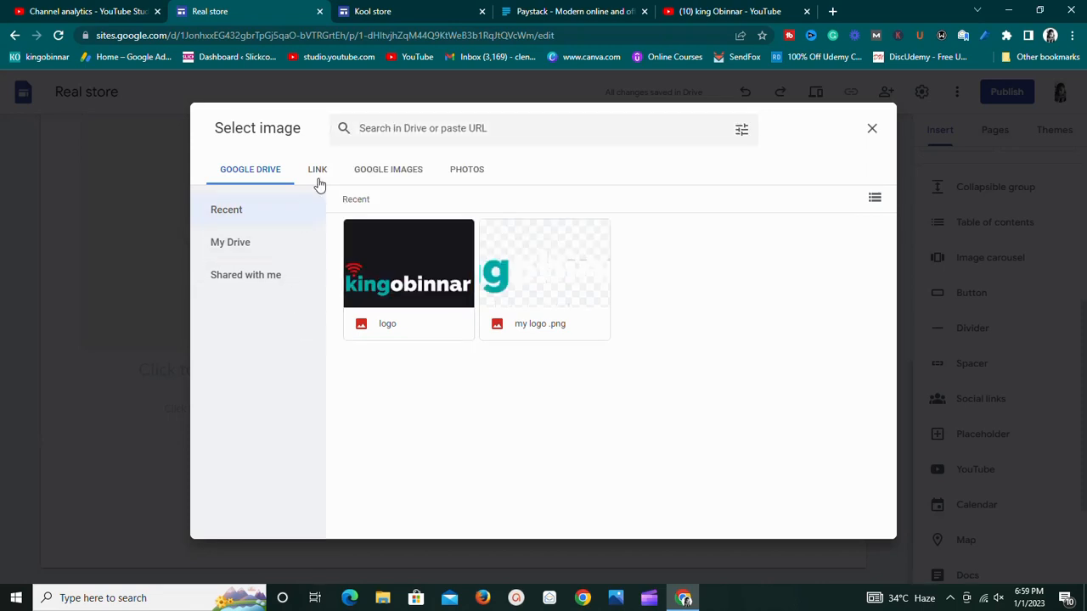
left_click(380, 172)
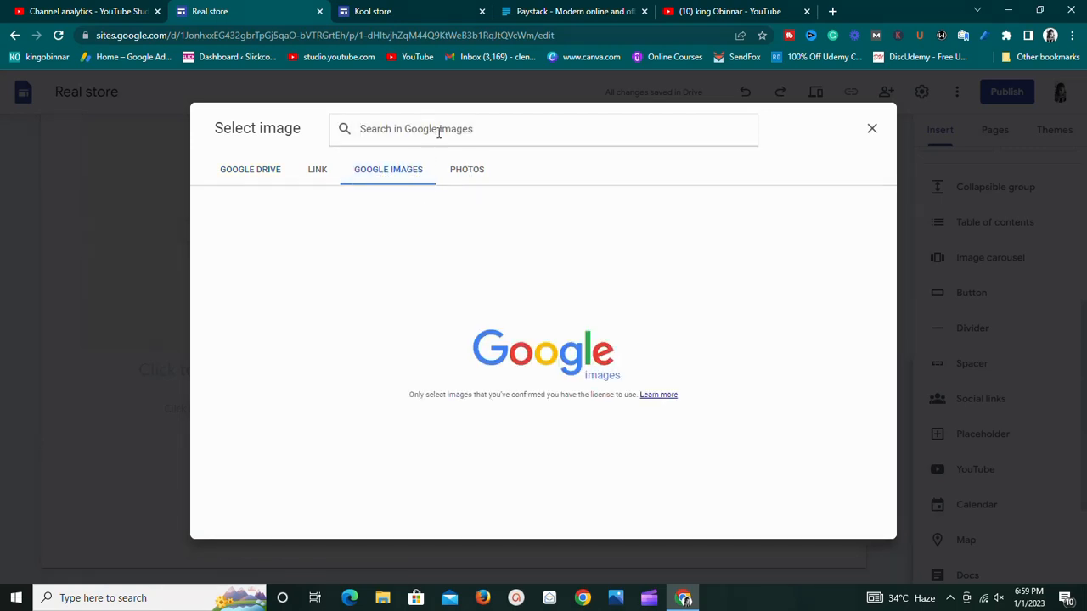
type("wha")
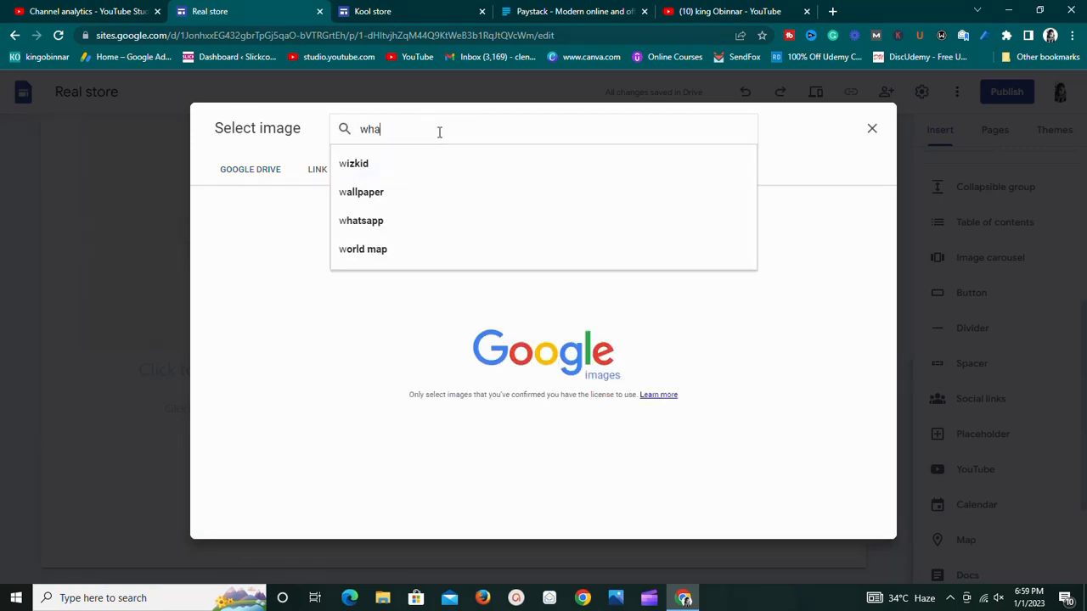
type("t")
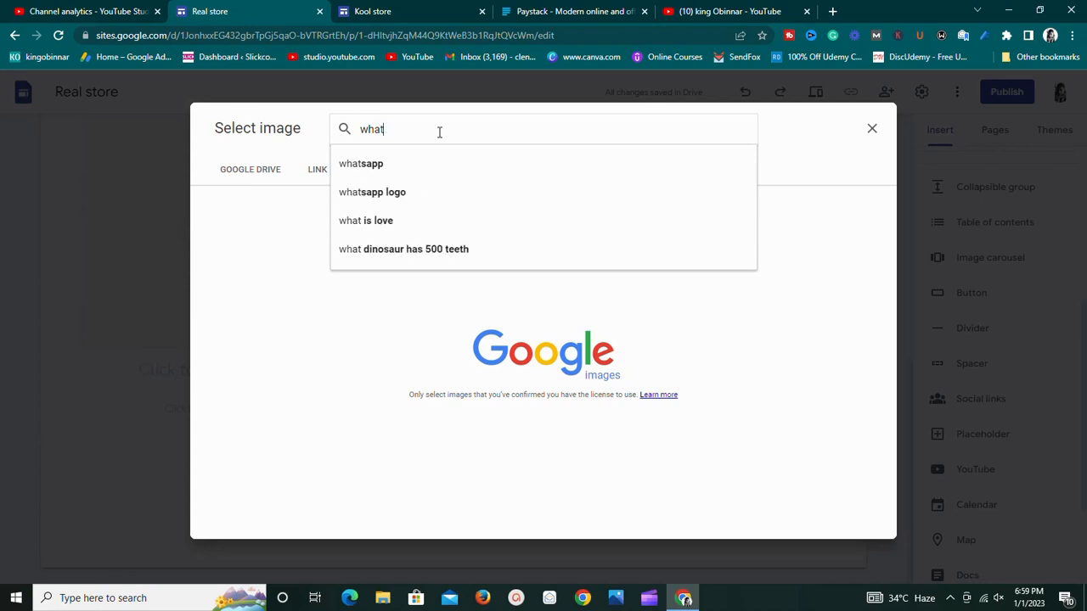
left_click(378, 192)
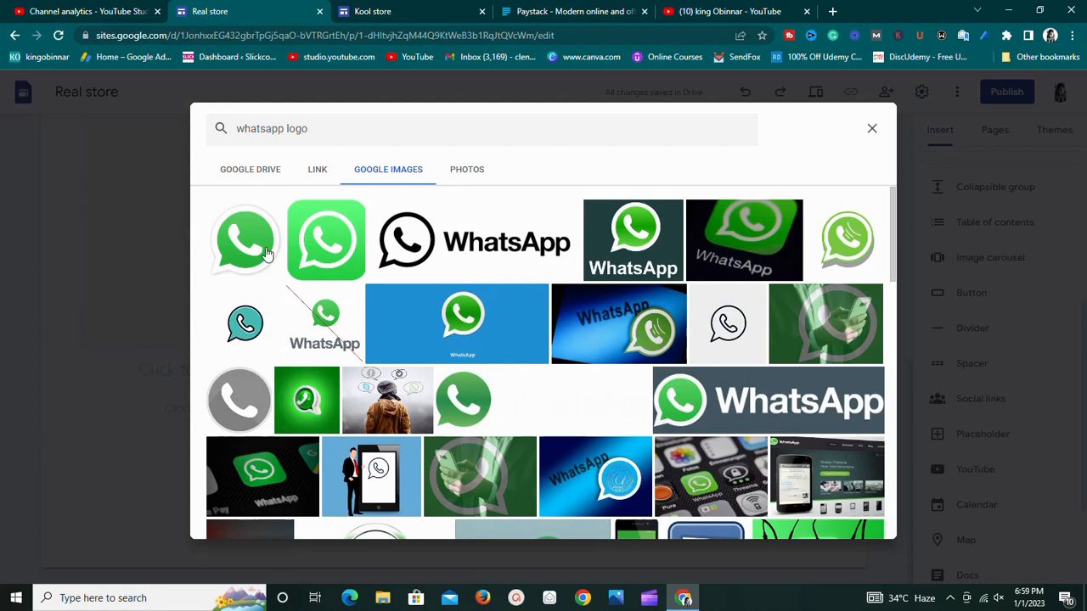
left_click(327, 257)
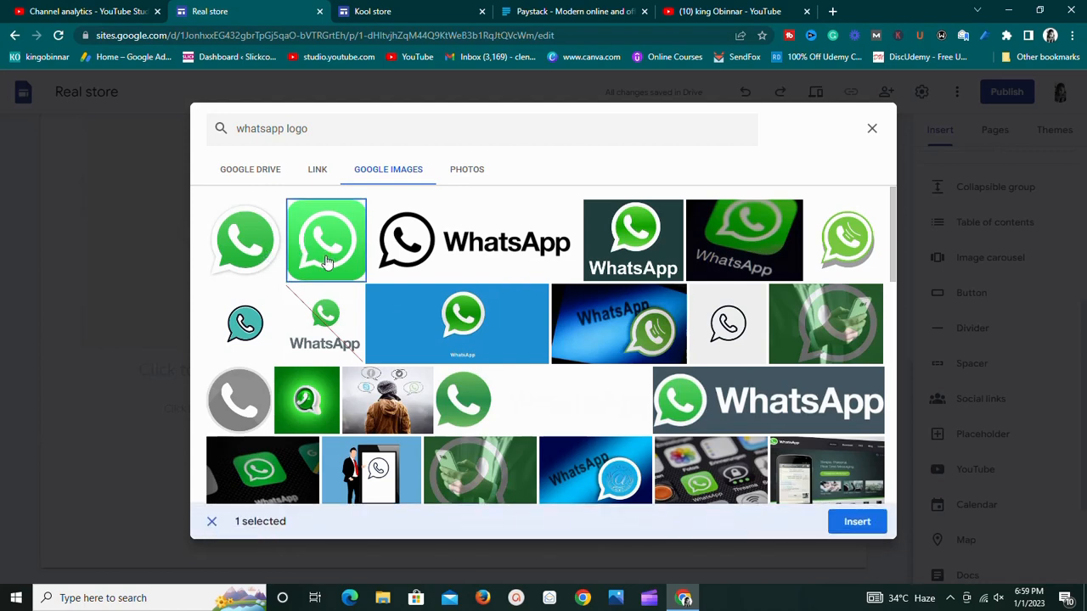
left_click(856, 526)
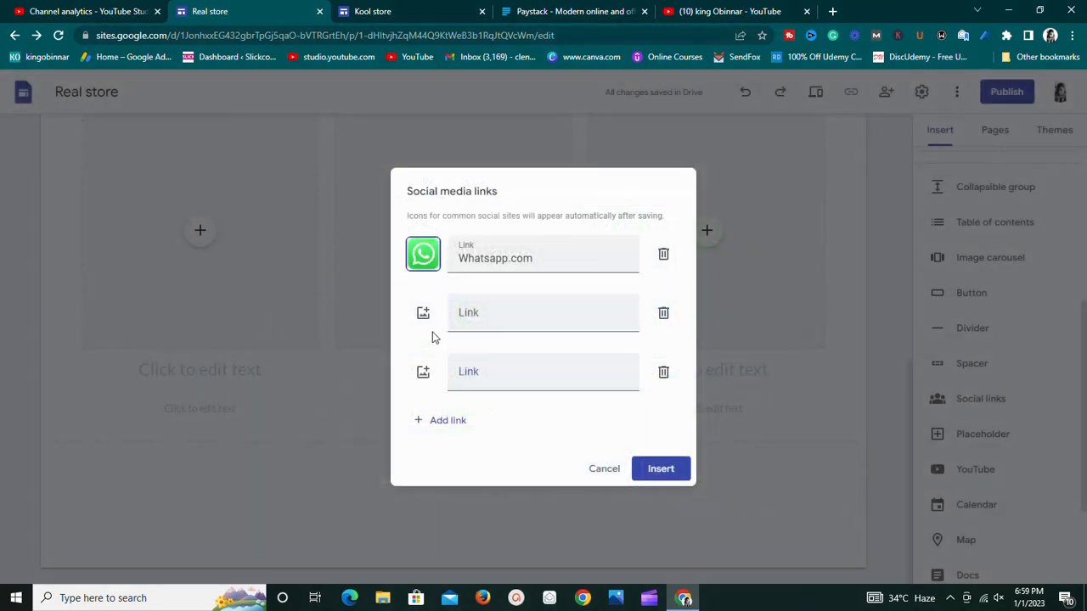
left_click(422, 314)
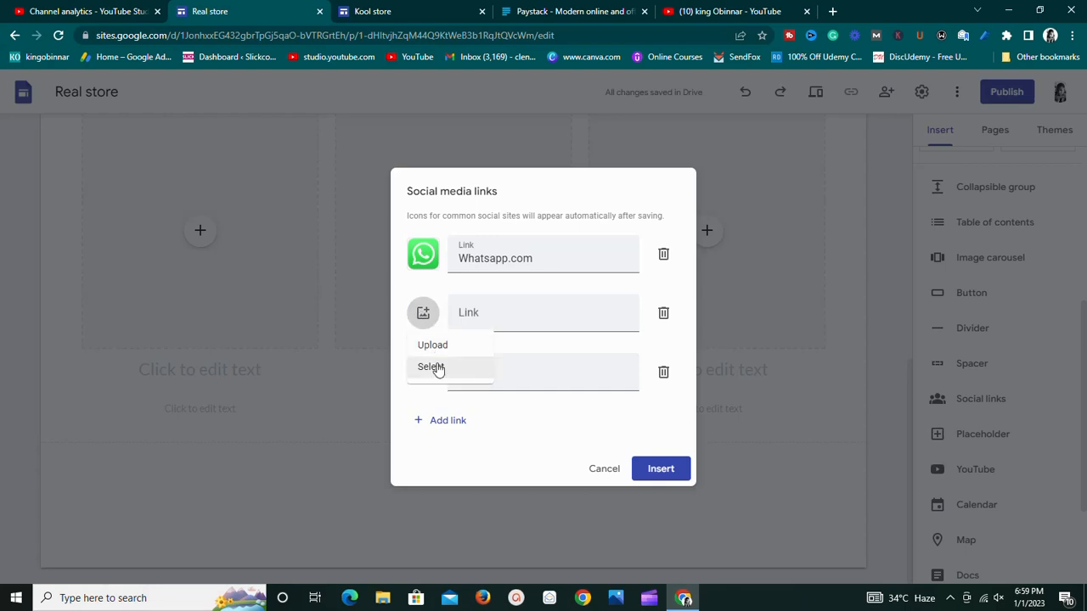
left_click(433, 367)
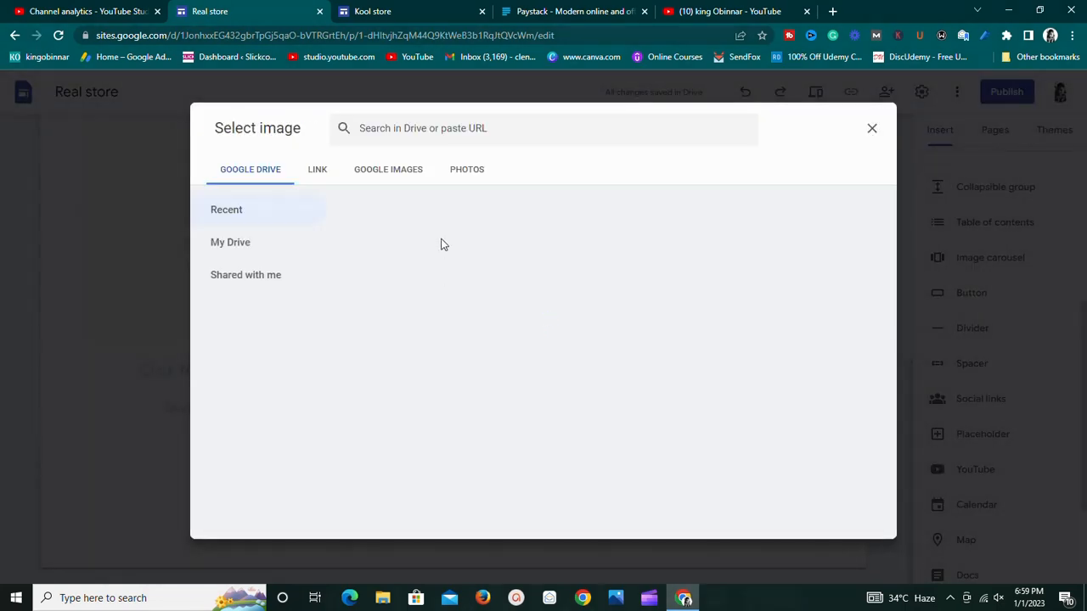
left_click(381, 132)
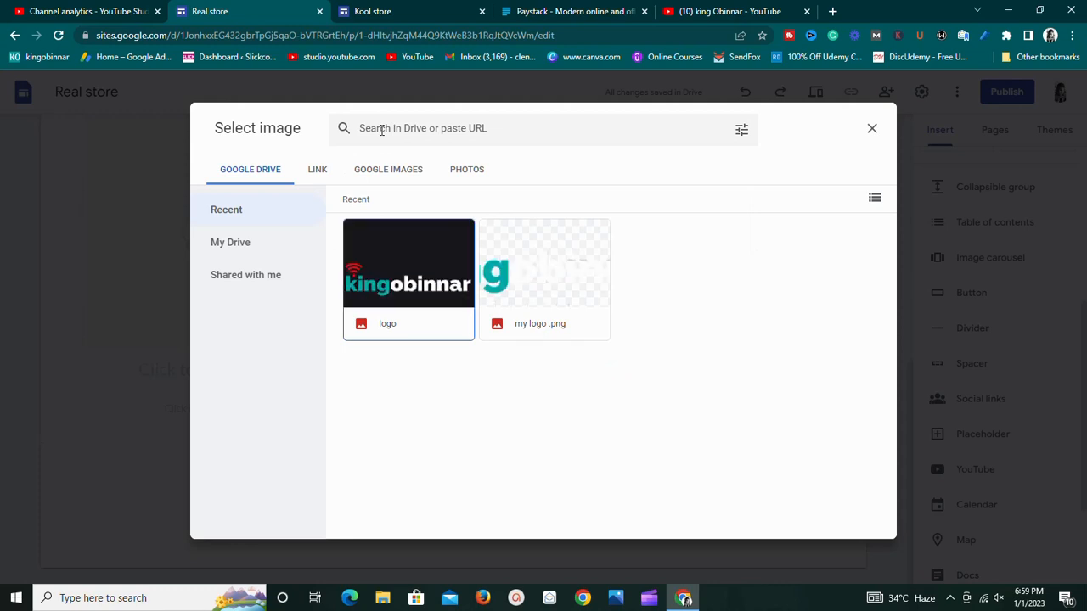
key("Return")
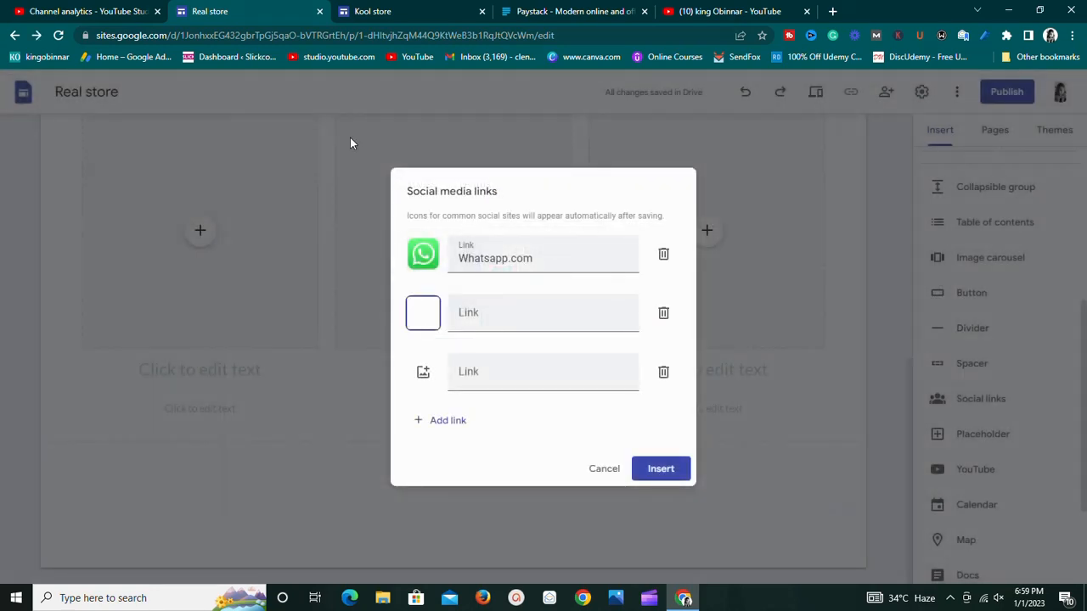
left_click(415, 321)
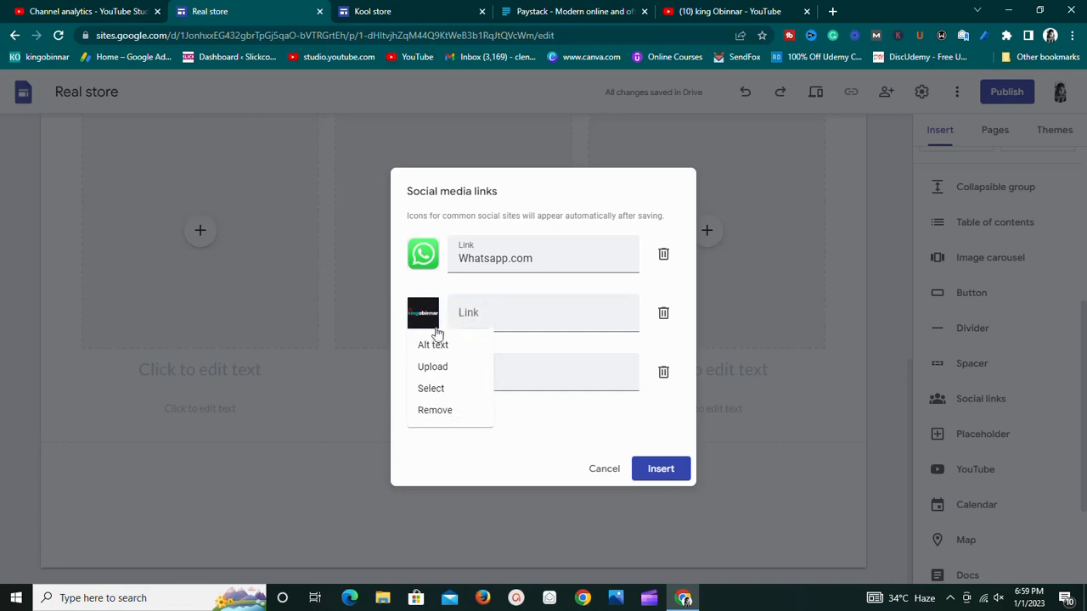
left_click(444, 367)
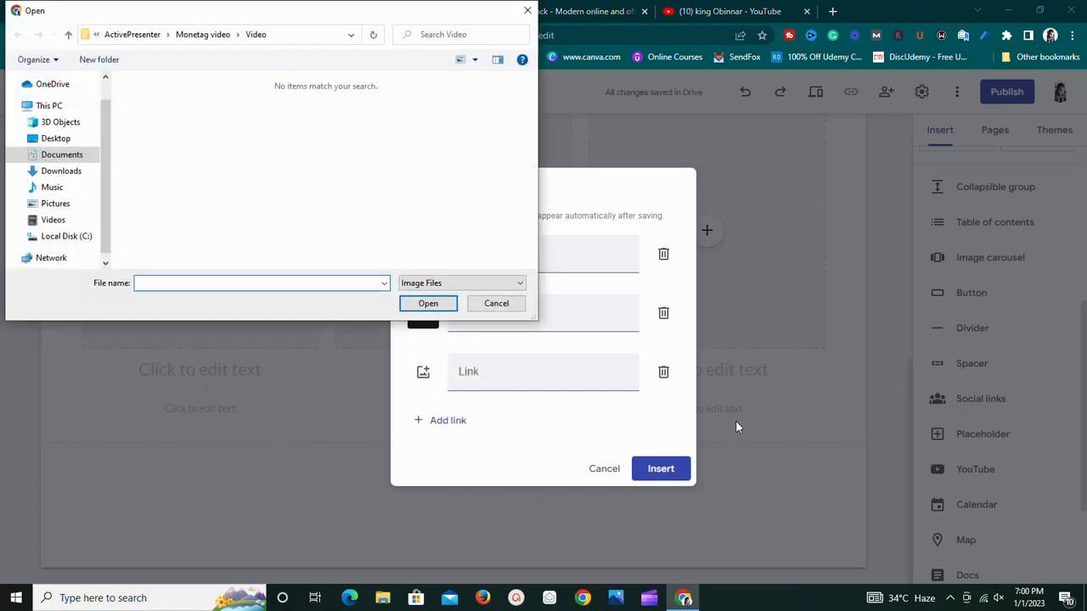
left_click(526, 7)
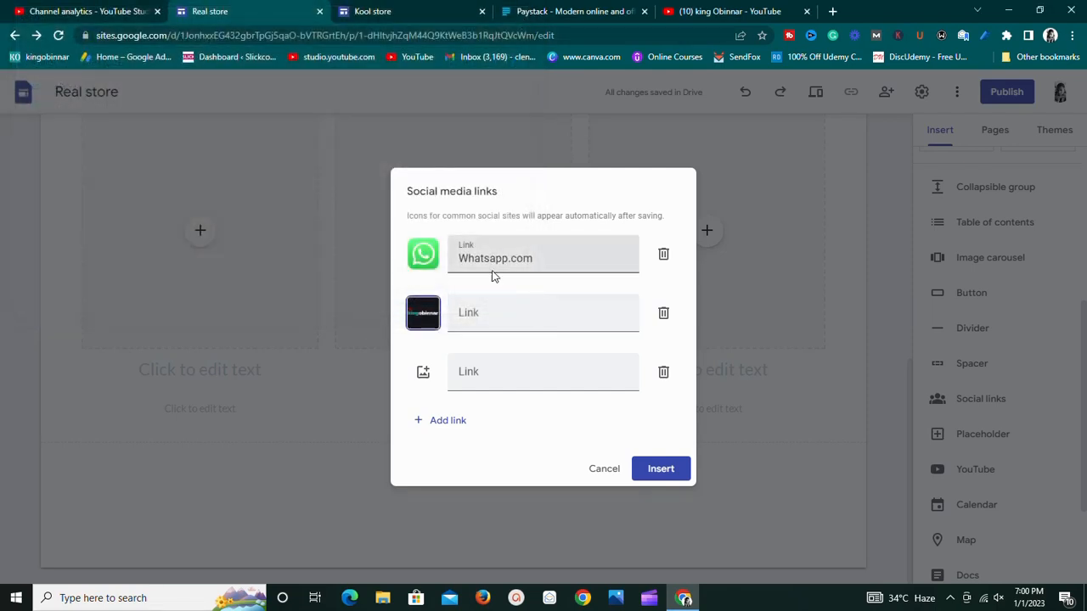
Step: Replace the second social link's icon with the round blue logo found by searching Google Images for "facebook logo"
left_click(422, 325)
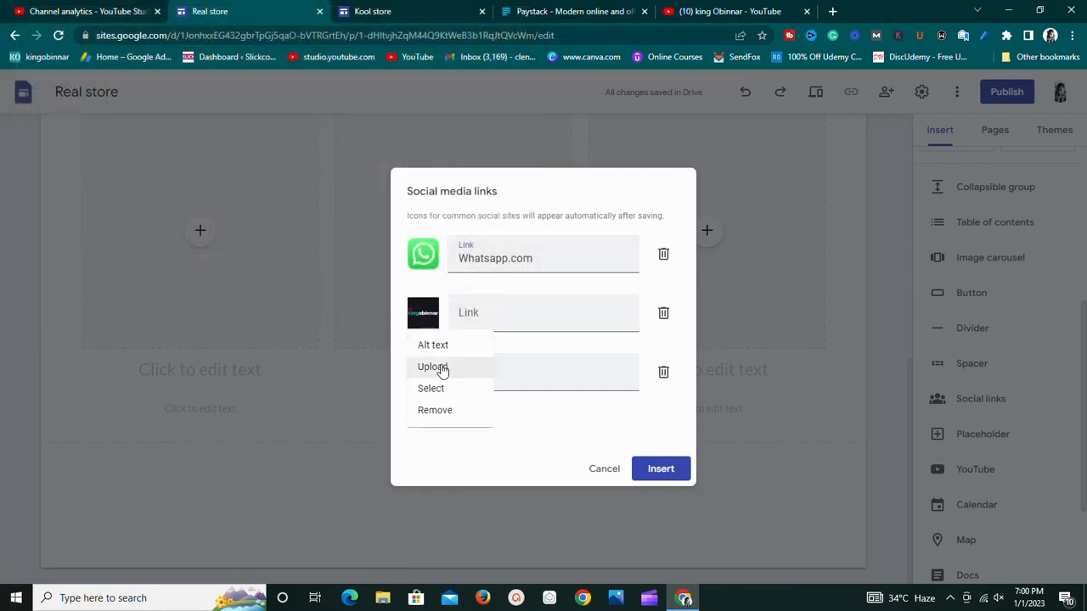
left_click(436, 387)
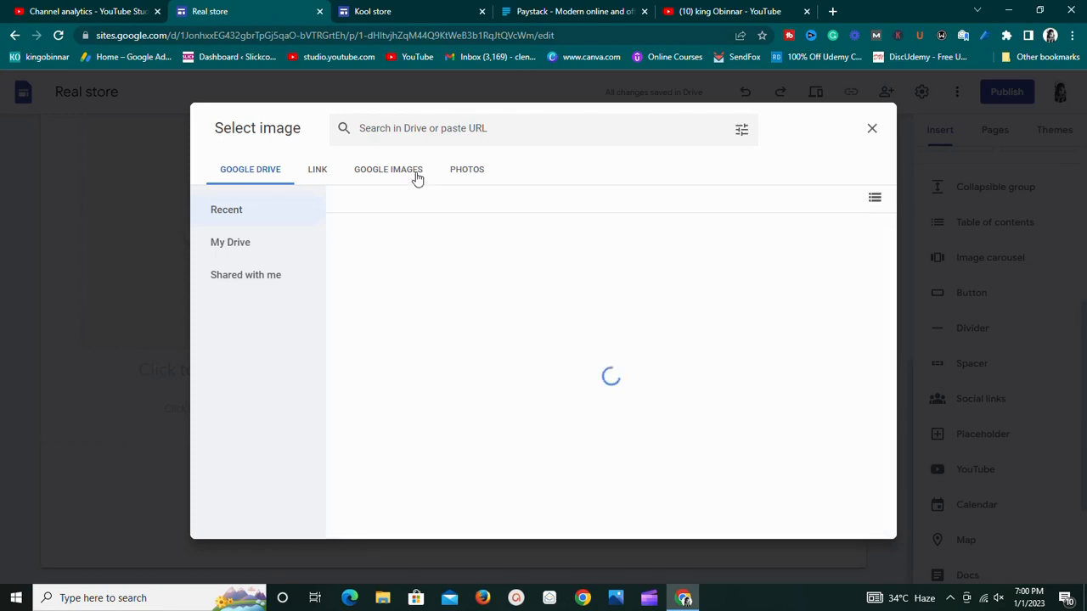
left_click(415, 174)
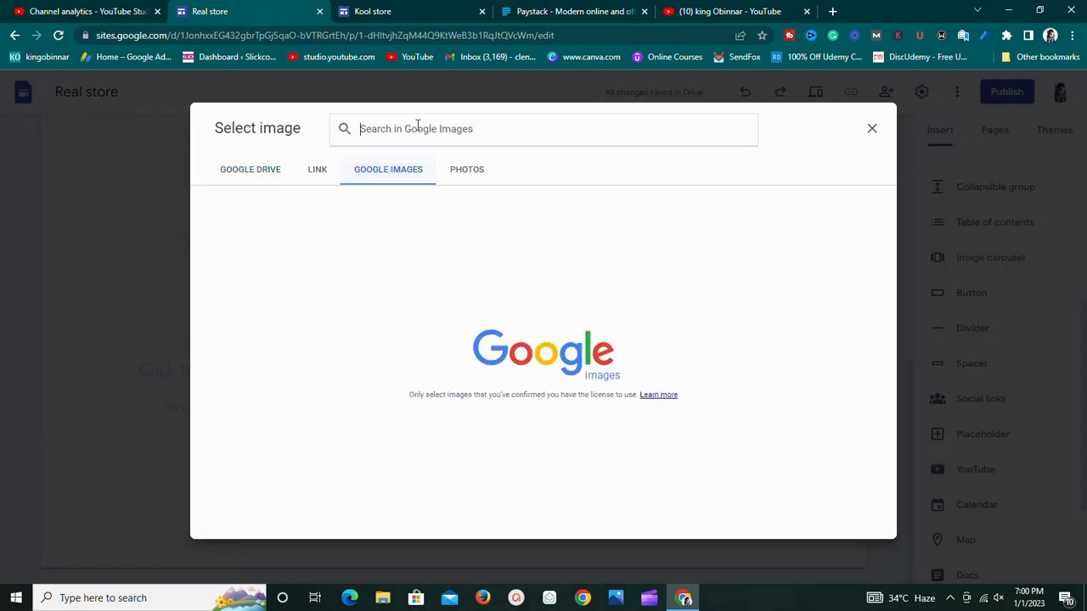
type("fac")
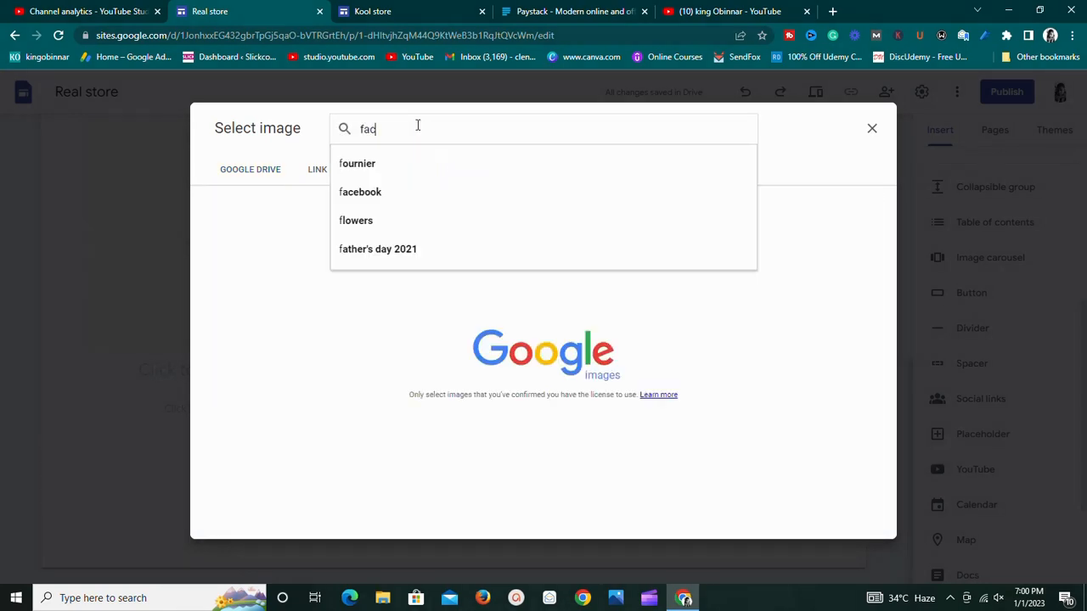
type("ebook")
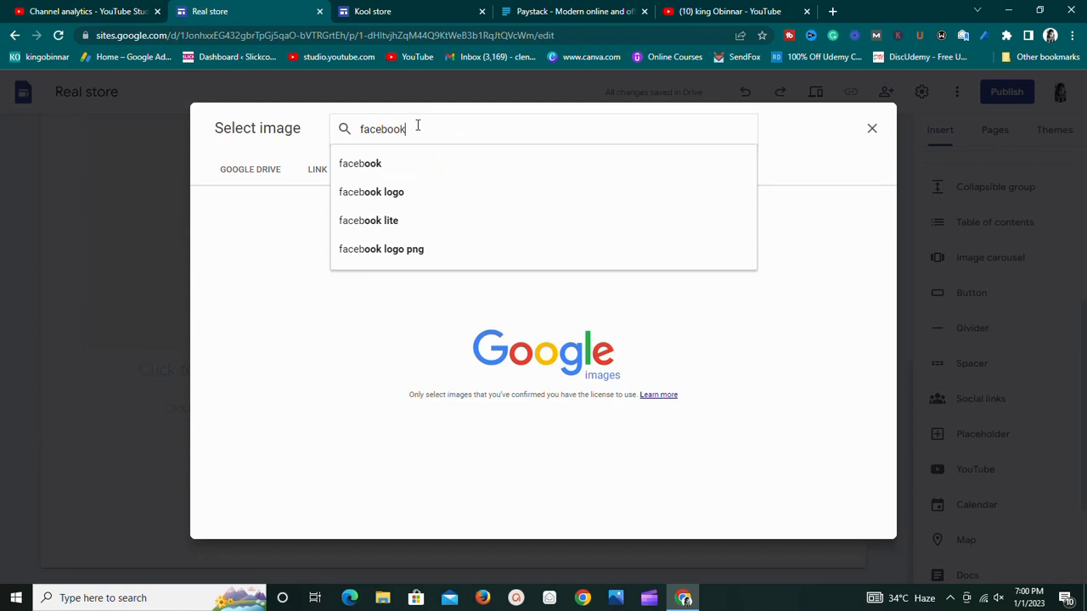
left_click(430, 192)
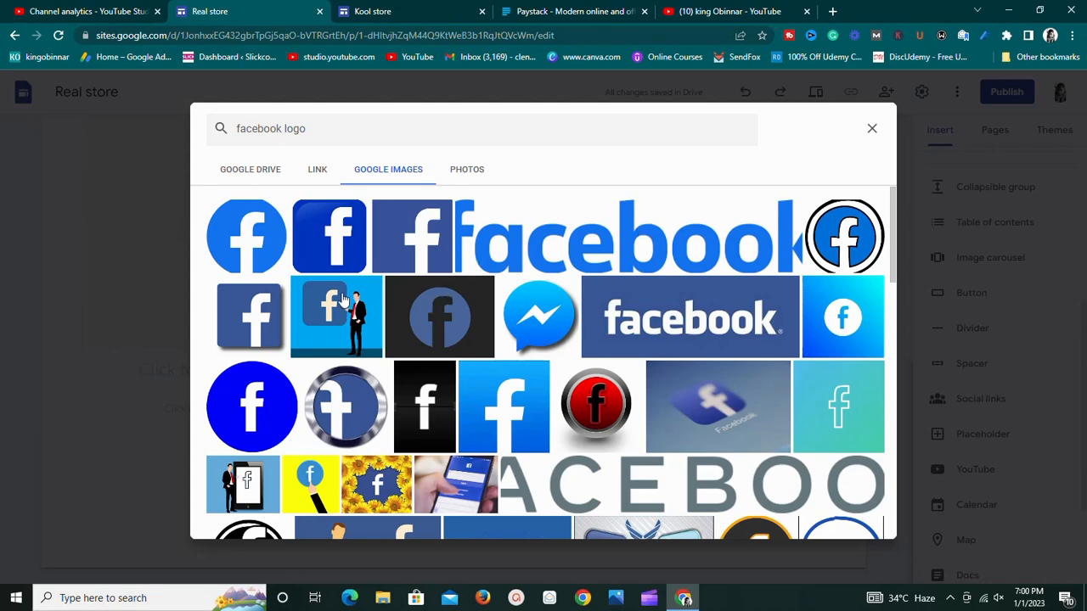
left_click(275, 245)
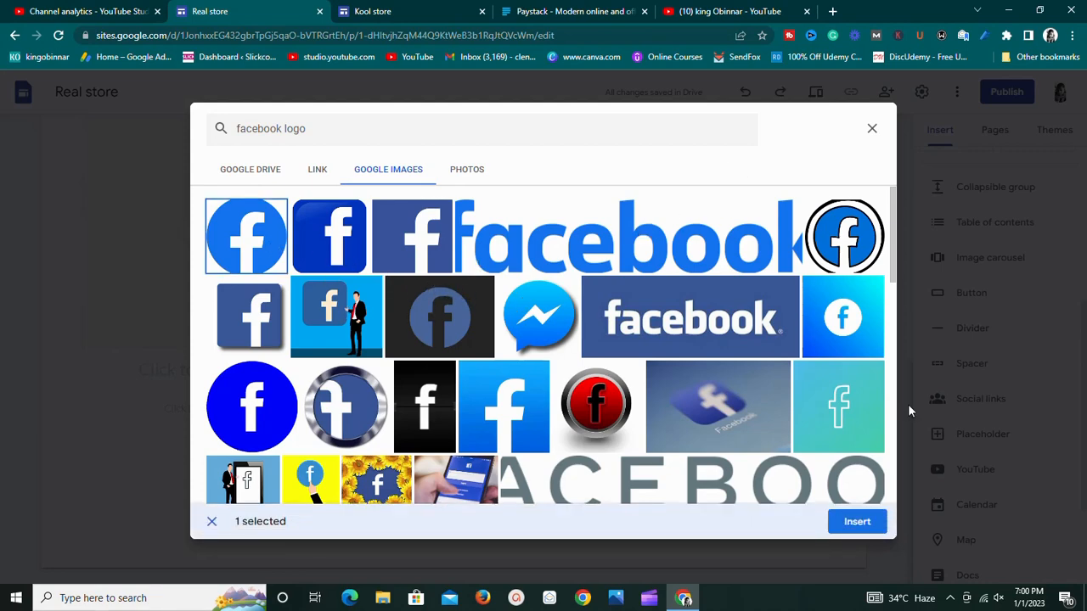
left_click(859, 521)
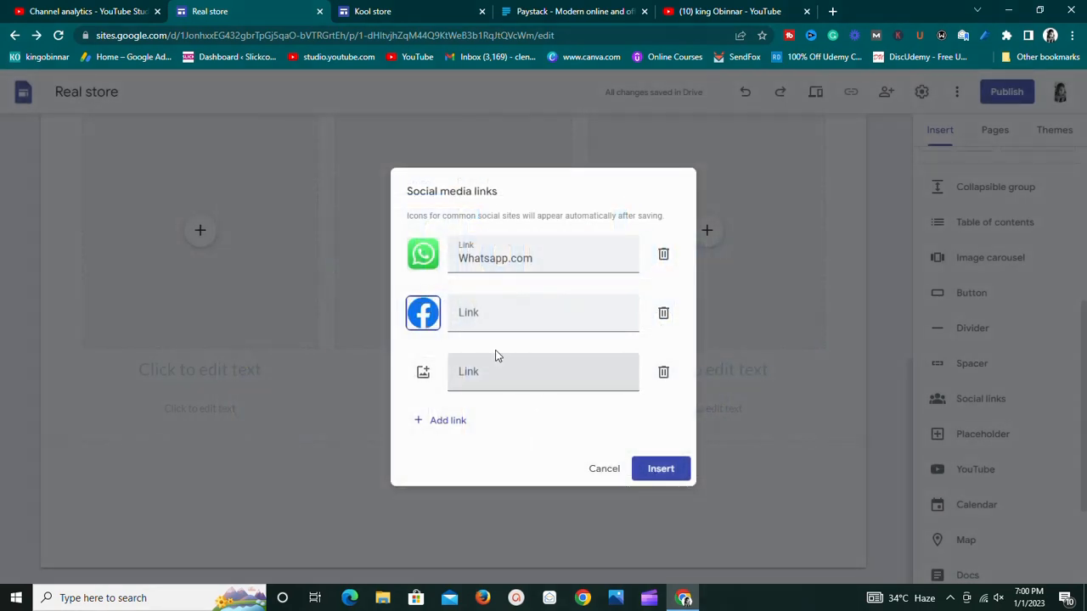
Step: Enter facebook.com as the second social link and insert the social links element into the page
left_click(495, 334)
left_click(488, 315)
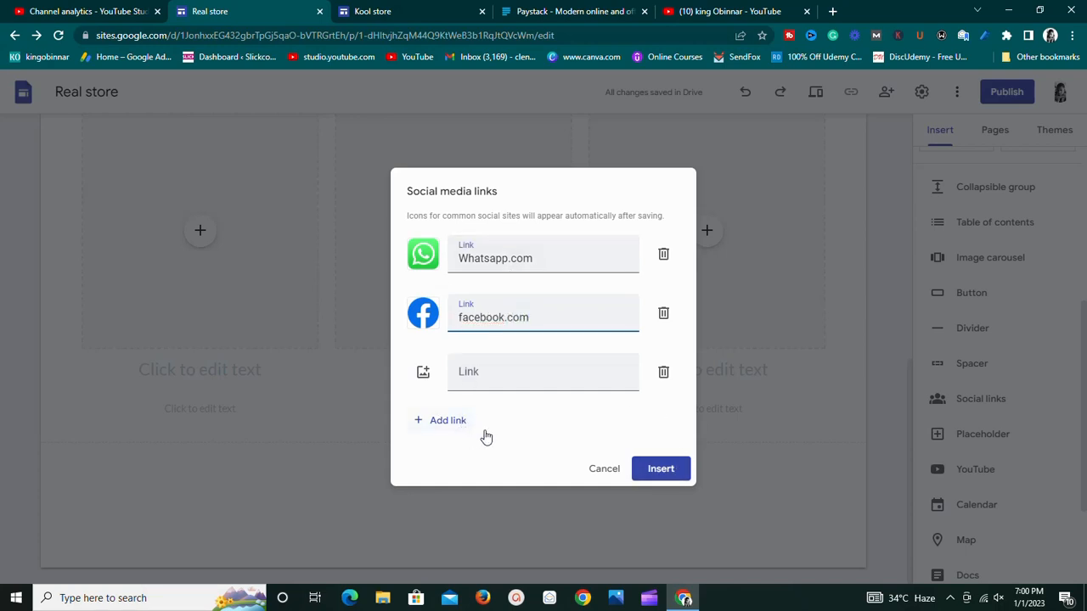
left_click(641, 474)
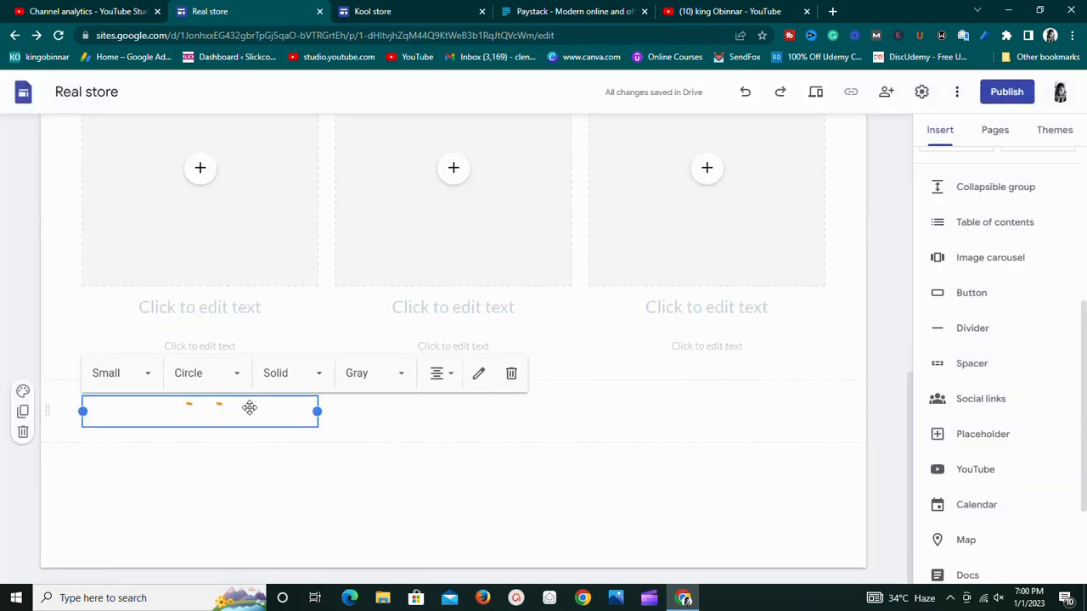
Step: Center-align the social links and widen their element to span all three columns of the section above
left_click_drag(249, 408, 451, 386)
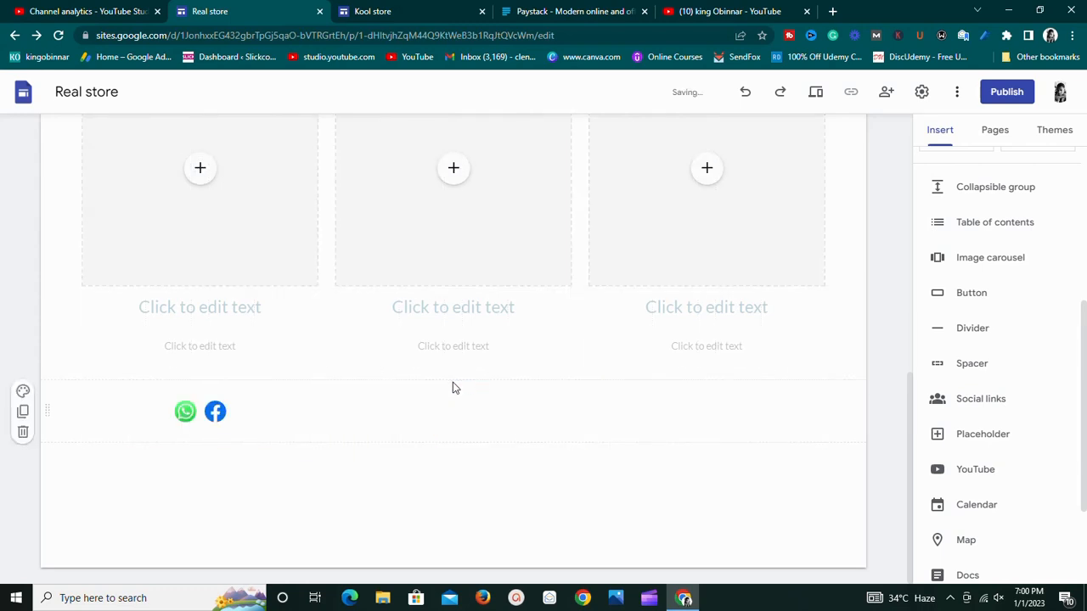
left_click(233, 413)
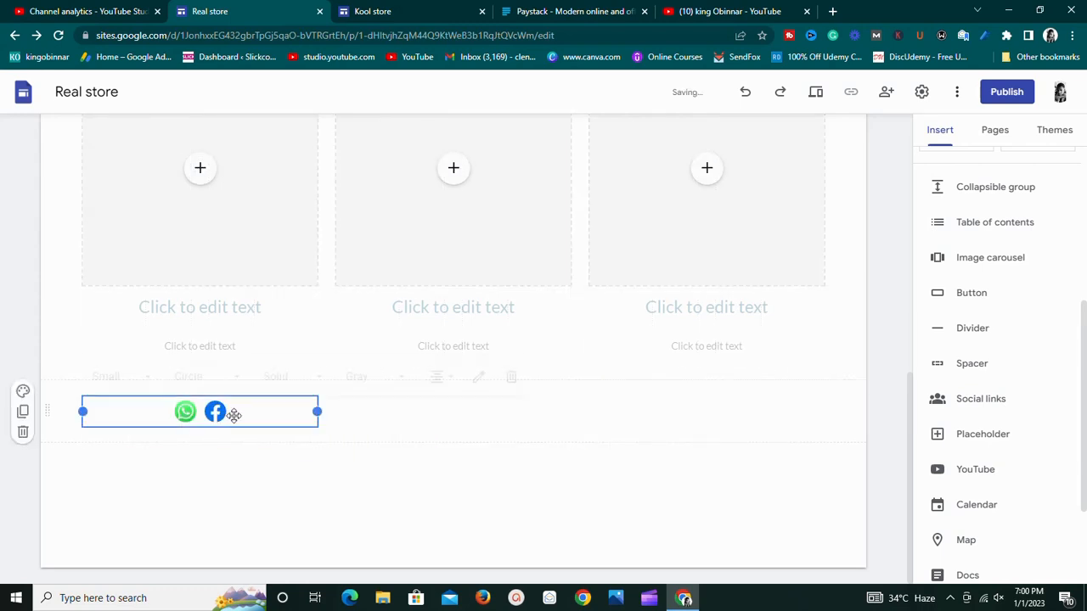
left_click(439, 376)
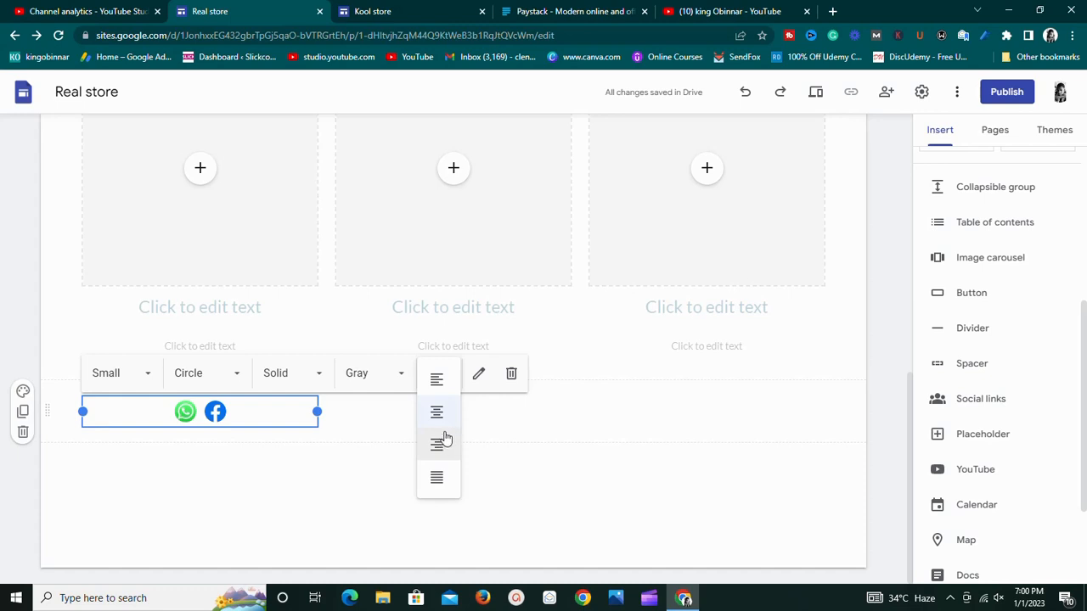
left_click(443, 416)
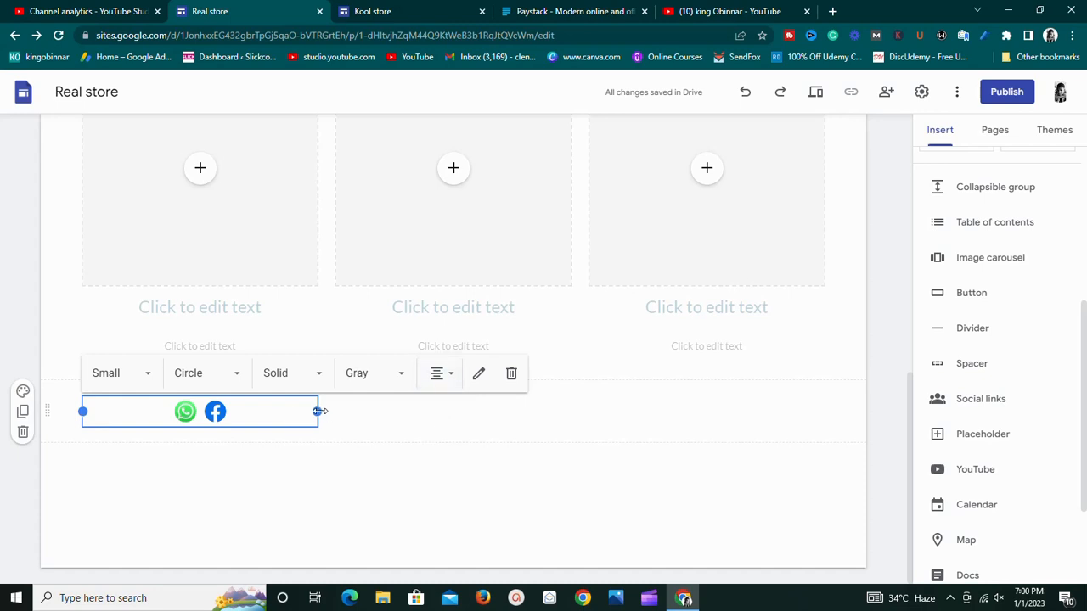
left_click_drag(317, 412, 824, 433)
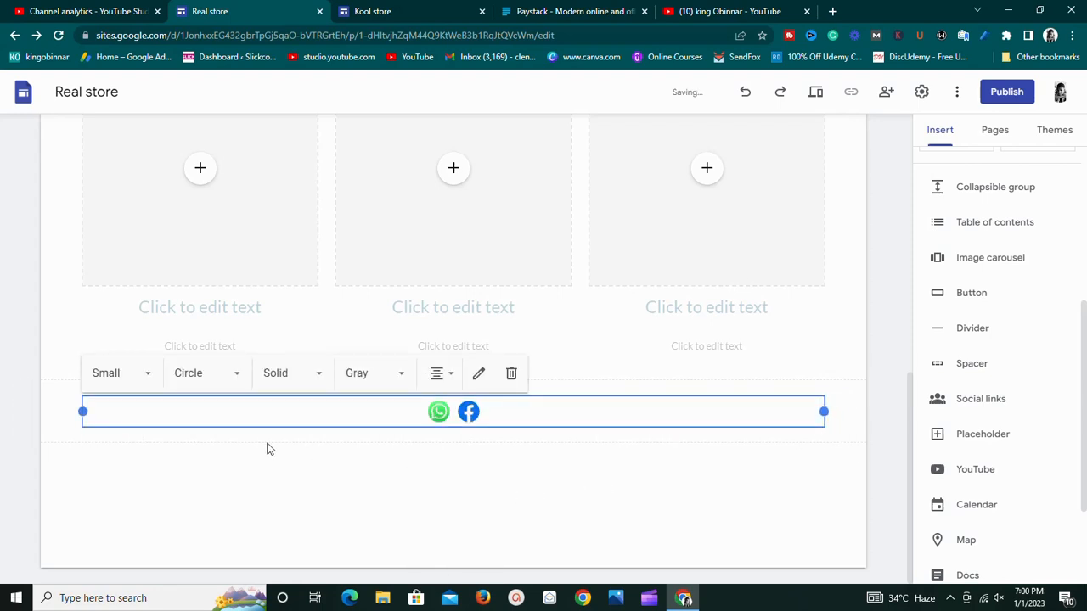
Step: Try the Square shape on the social link icons and return them to Circle
left_click(222, 380)
left_click(221, 479)
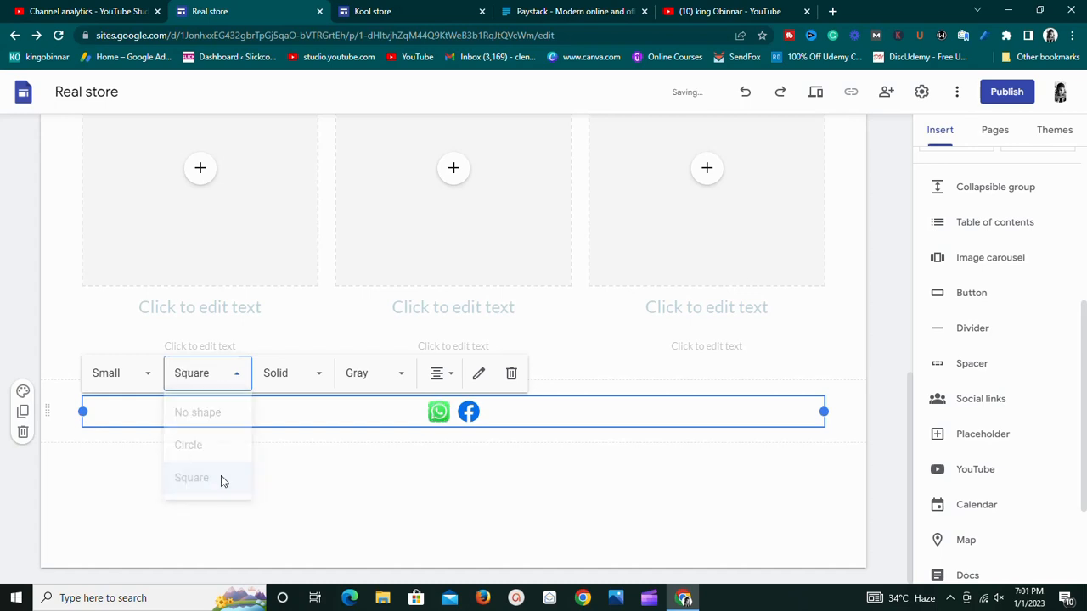
left_click(233, 379)
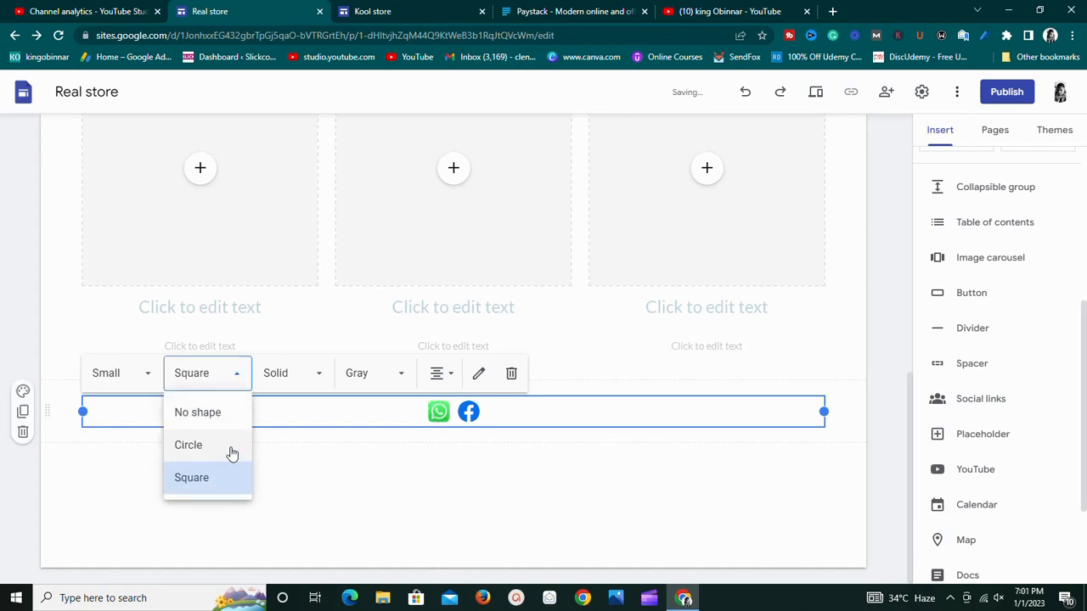
left_click(242, 437)
Step: Keep the social link icons Solid, try the Colored and Black icon colors, and set the color to White
left_click(304, 374)
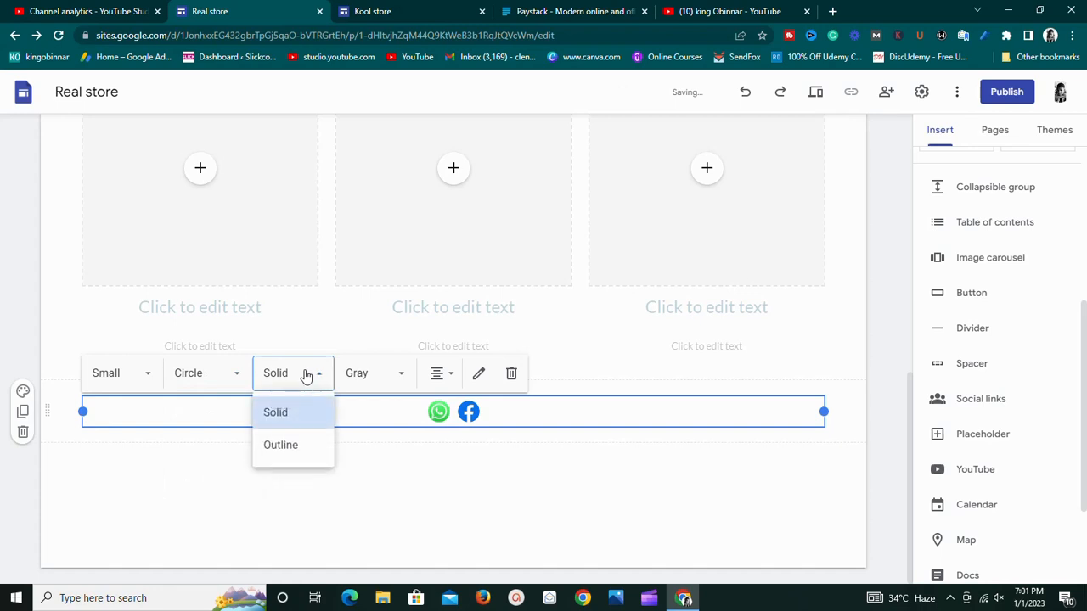
left_click(301, 429)
left_click(397, 387)
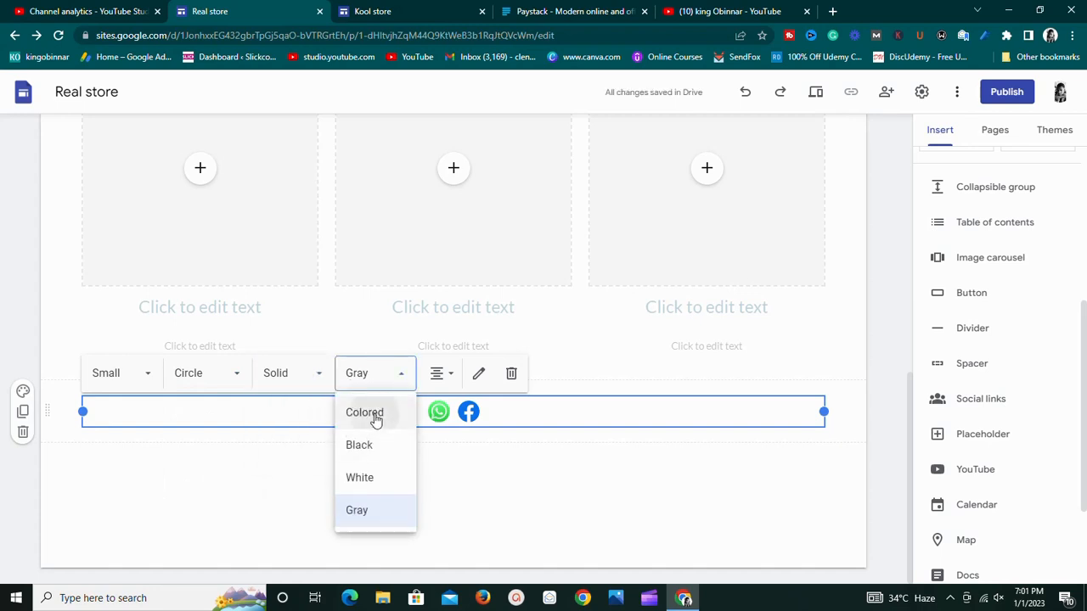
left_click(374, 414)
left_click(400, 380)
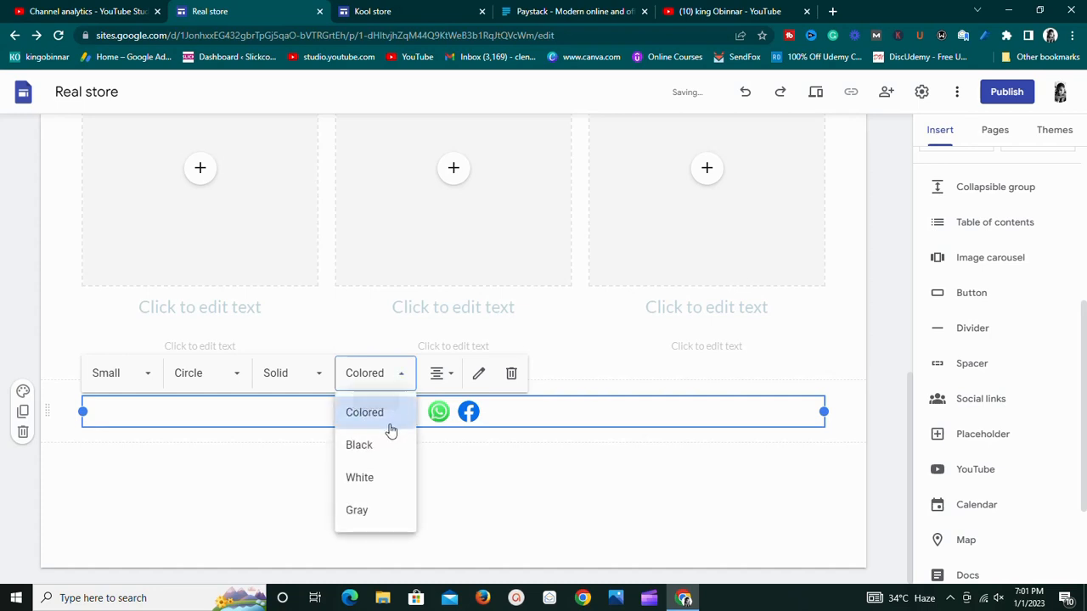
left_click(378, 449)
left_click(405, 378)
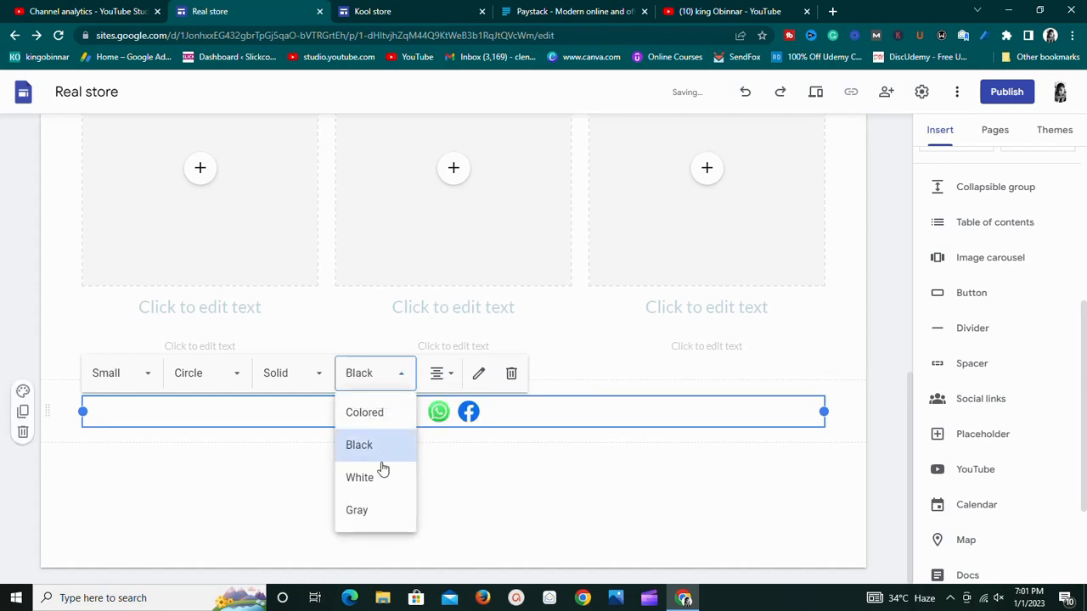
left_click(371, 477)
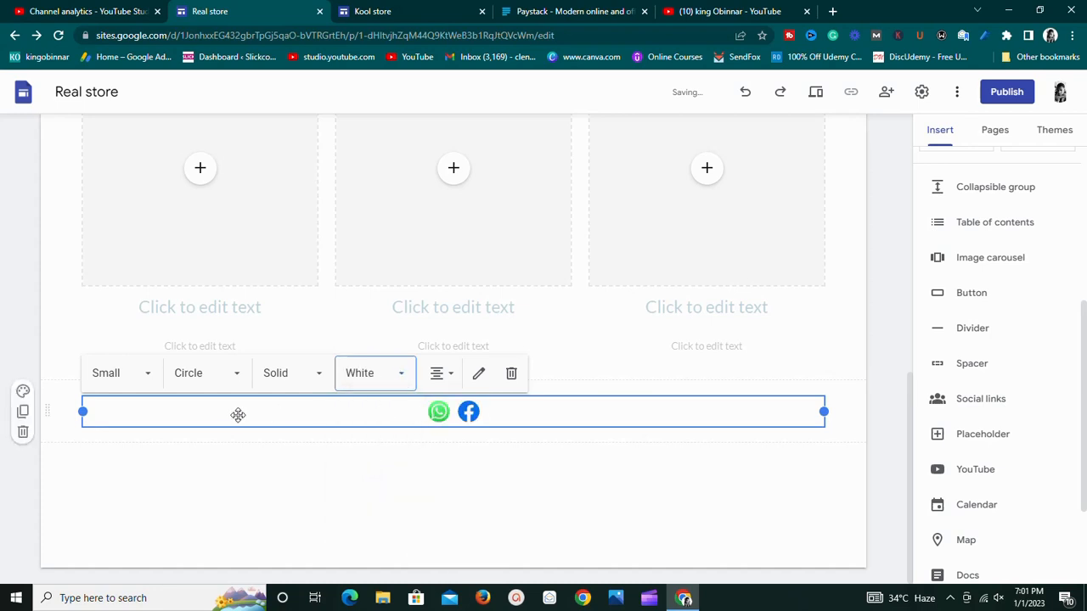
Step: Try the Medium size on the social link icons and set their size to Large
left_click(148, 379)
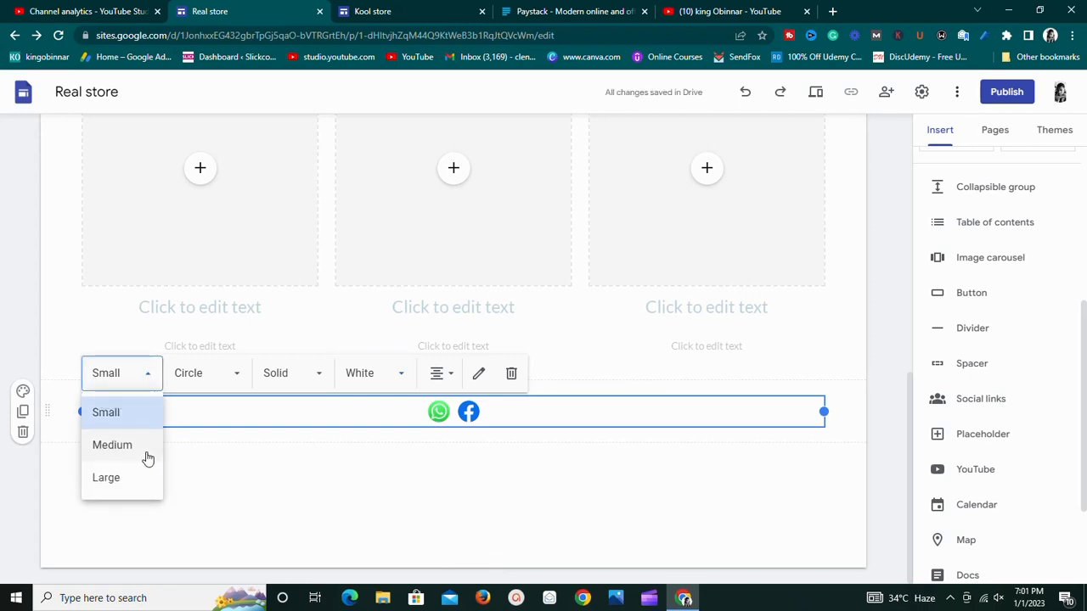
left_click(145, 450)
left_click(151, 383)
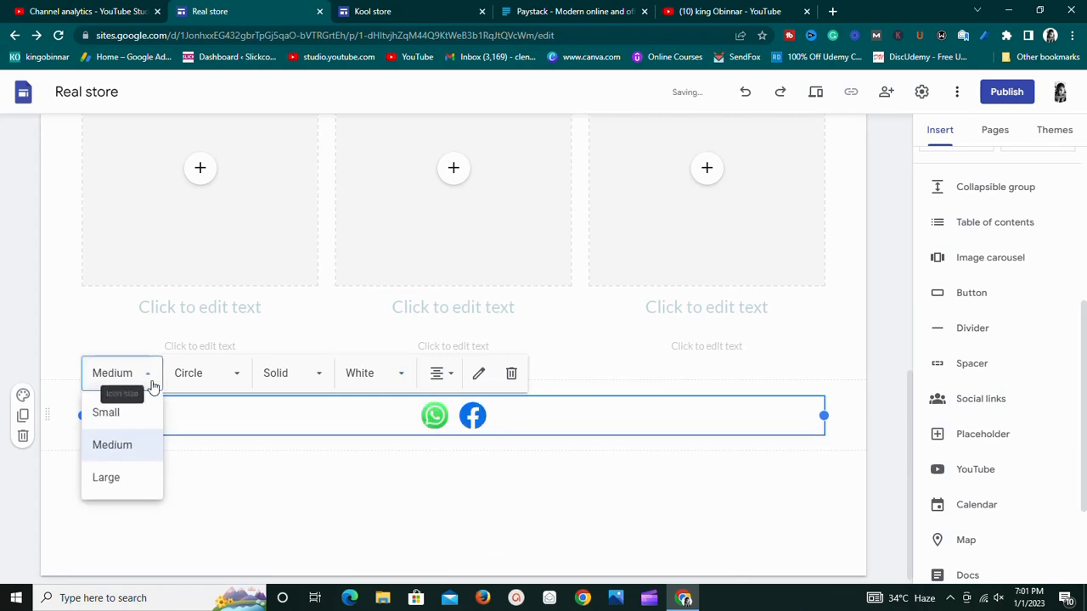
left_click(144, 494)
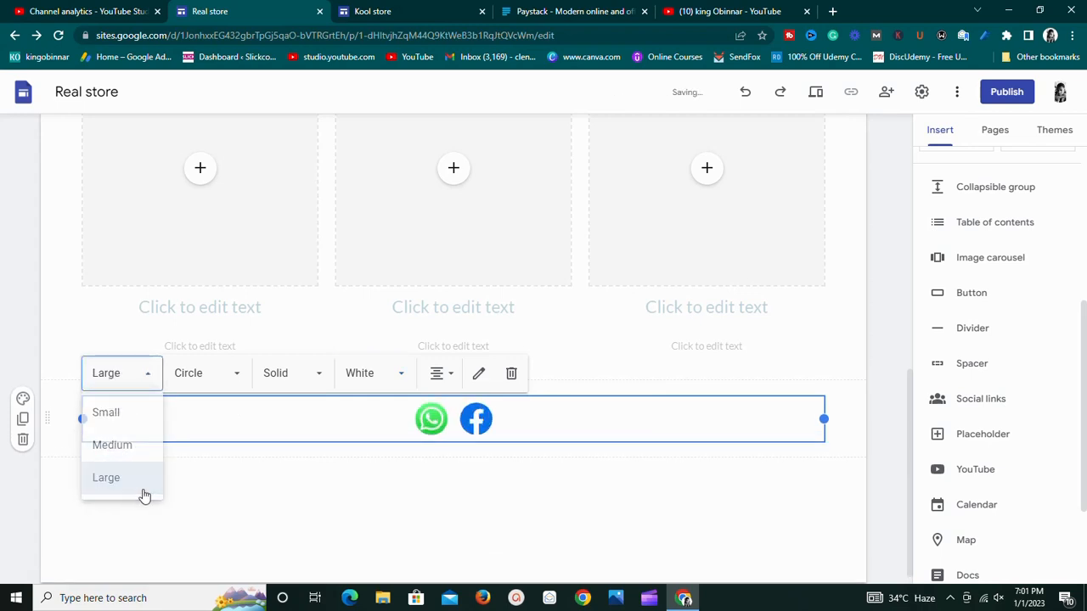
left_click(427, 472)
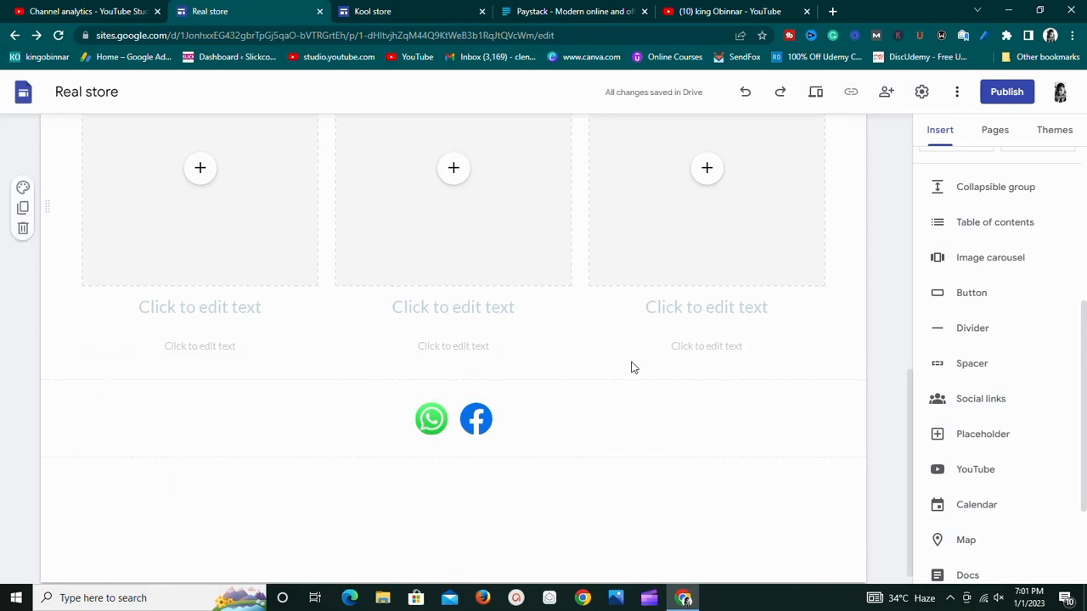
Step: Add a page footer reading "Copyright 2023 real store" and center-align its text
scroll(445, 409, "up", 10)
scroll(445, 409, "down", 10)
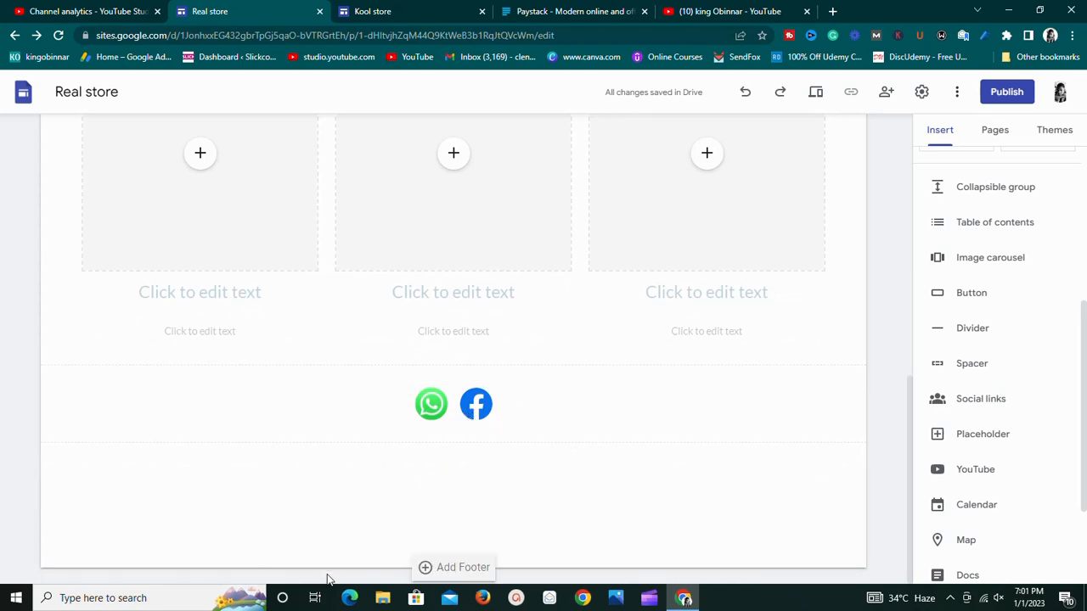
left_click(429, 565)
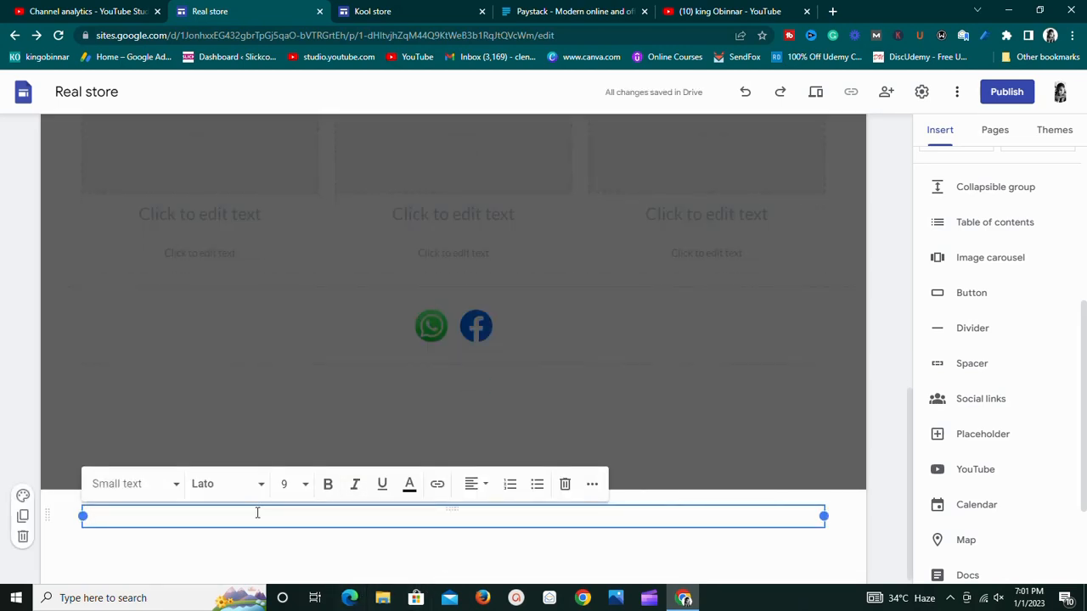
type("c")
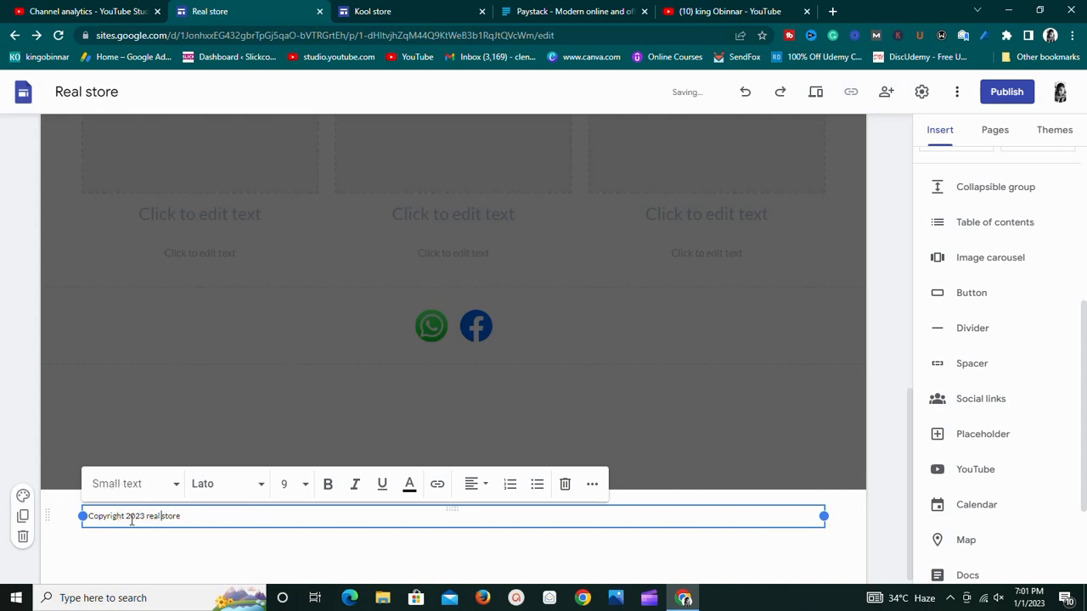
left_click(473, 486)
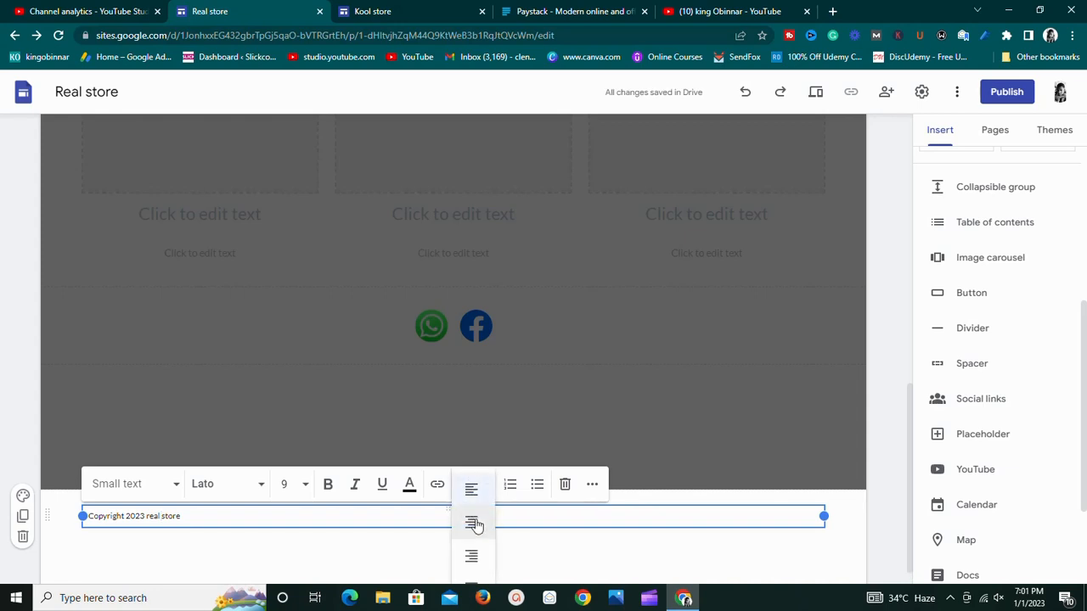
left_click(473, 524)
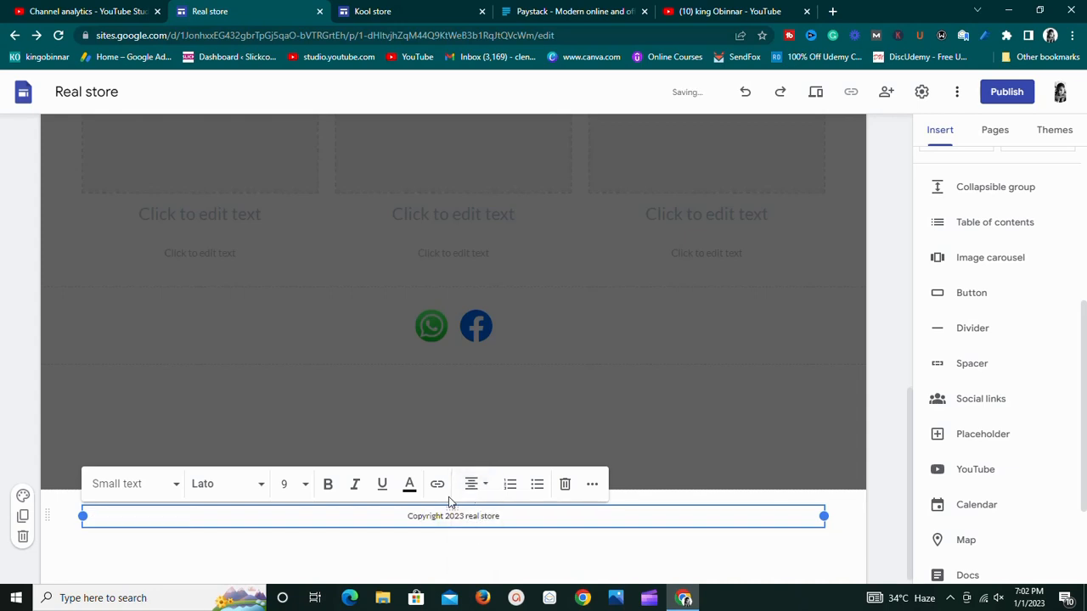
Step: Make the footer's copyright line bold at font size 10, keep its Small text style, and return to editing the page
left_click(327, 484)
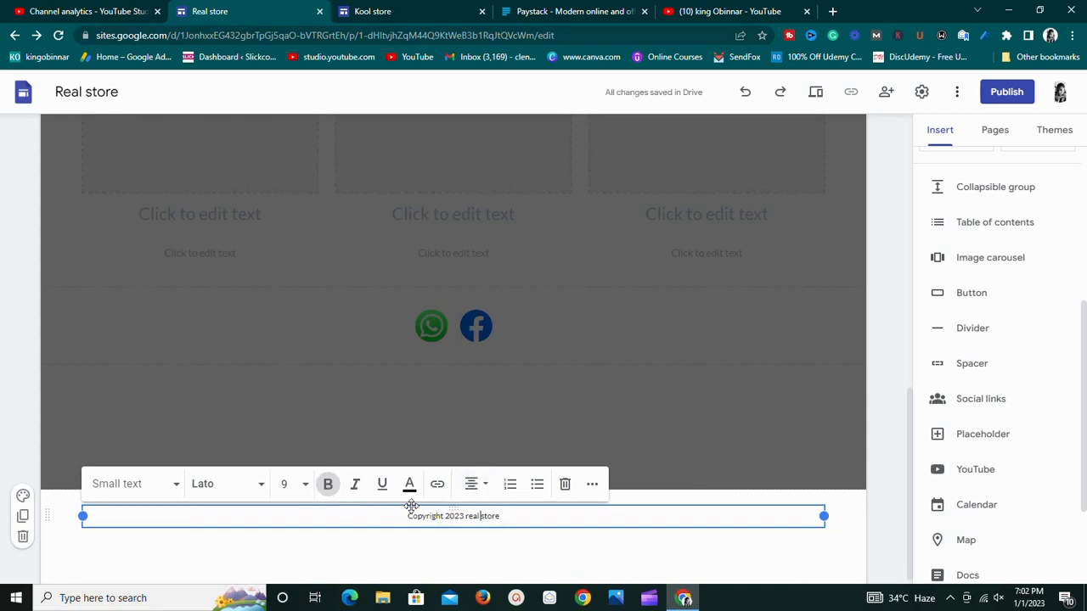
triple_click(415, 521)
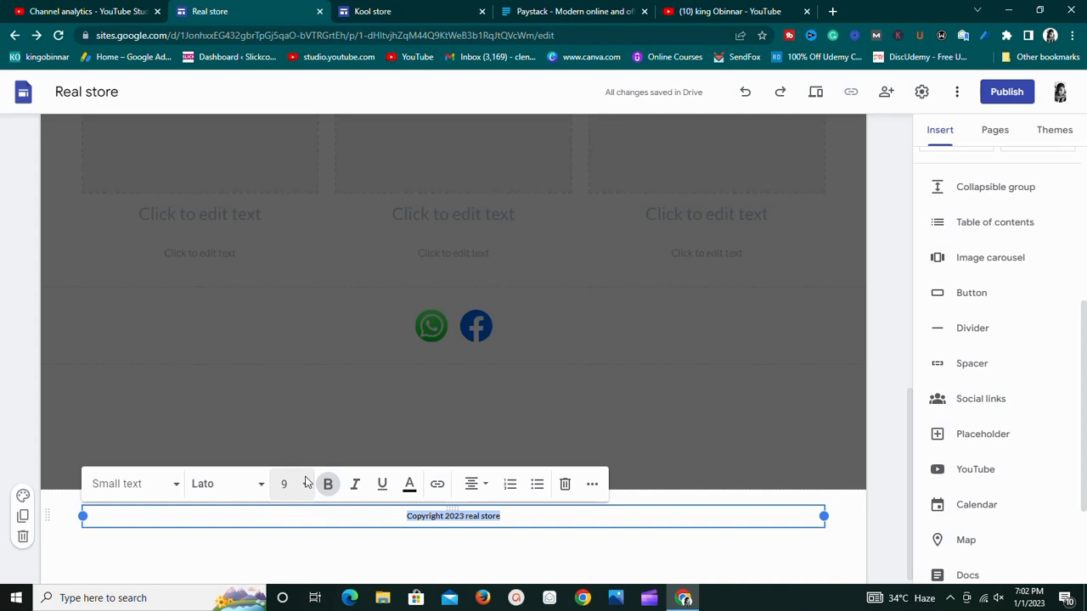
left_click(305, 485)
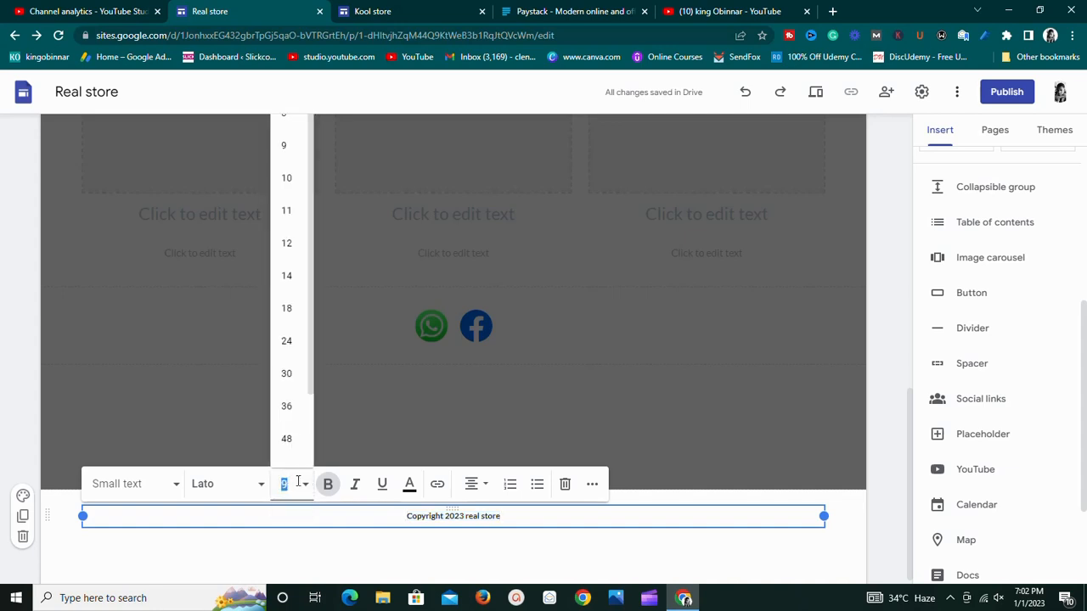
left_click(287, 178)
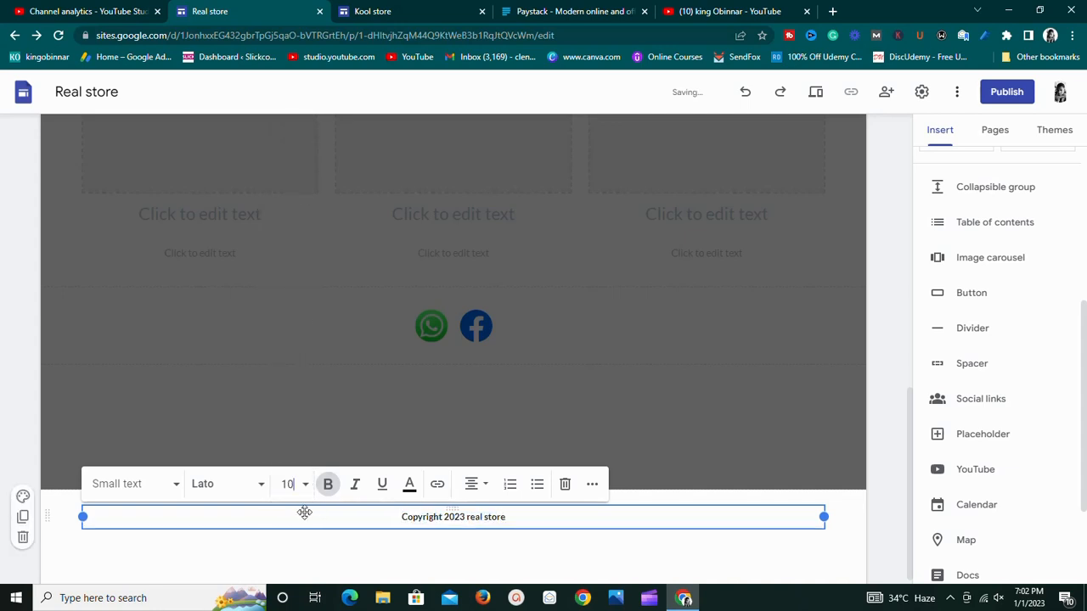
left_click(293, 544)
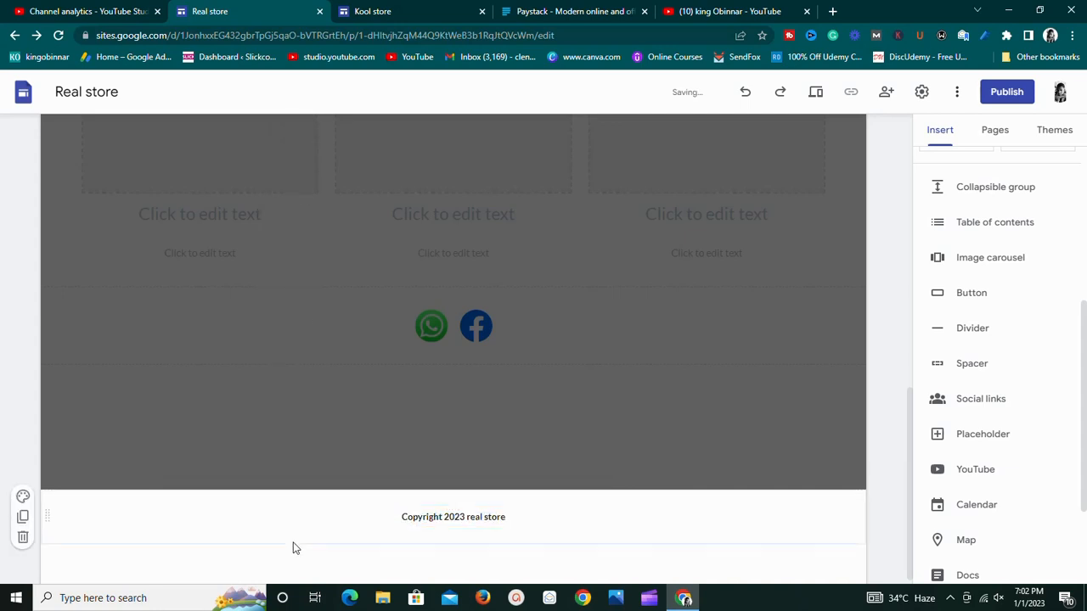
left_click(389, 518)
left_click(179, 485)
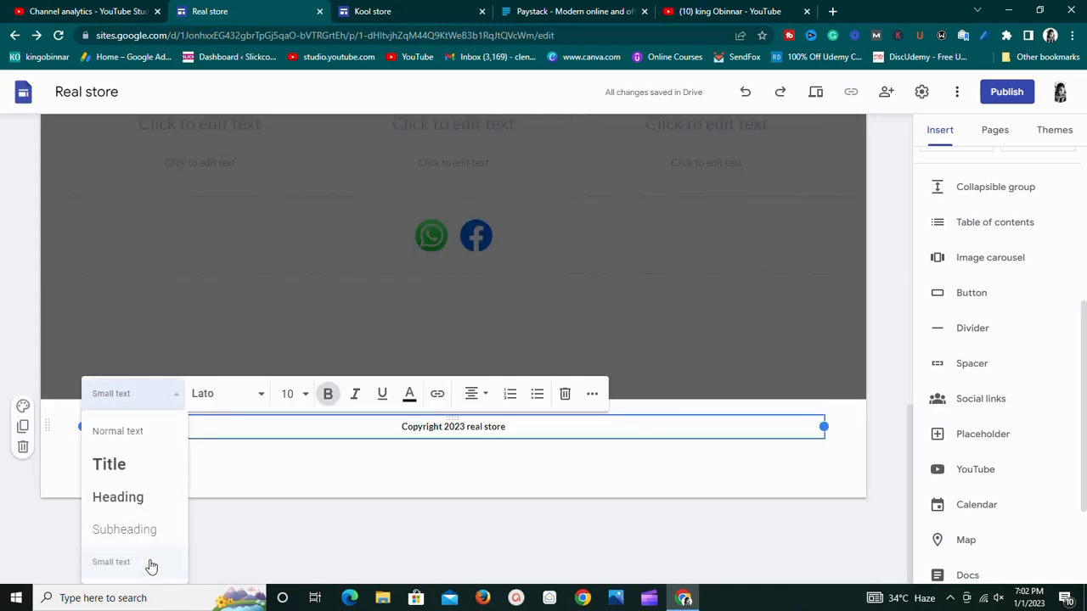
left_click(281, 555)
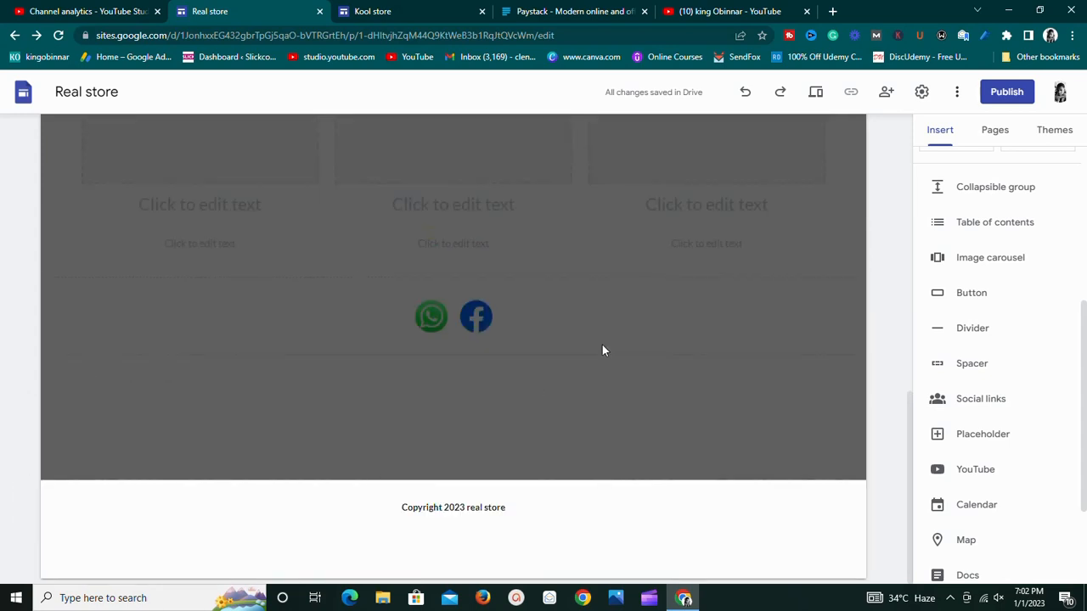
left_click(603, 348)
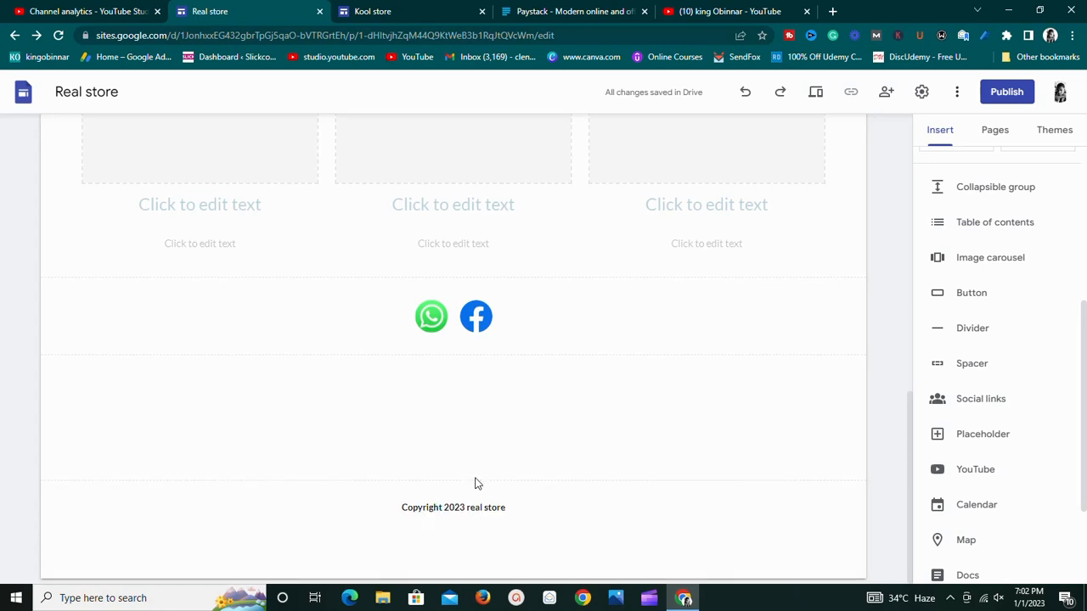
Step: Review the whole page from the Real Store header through the product placeholders and social links to the footer
mouse_move(485, 510)
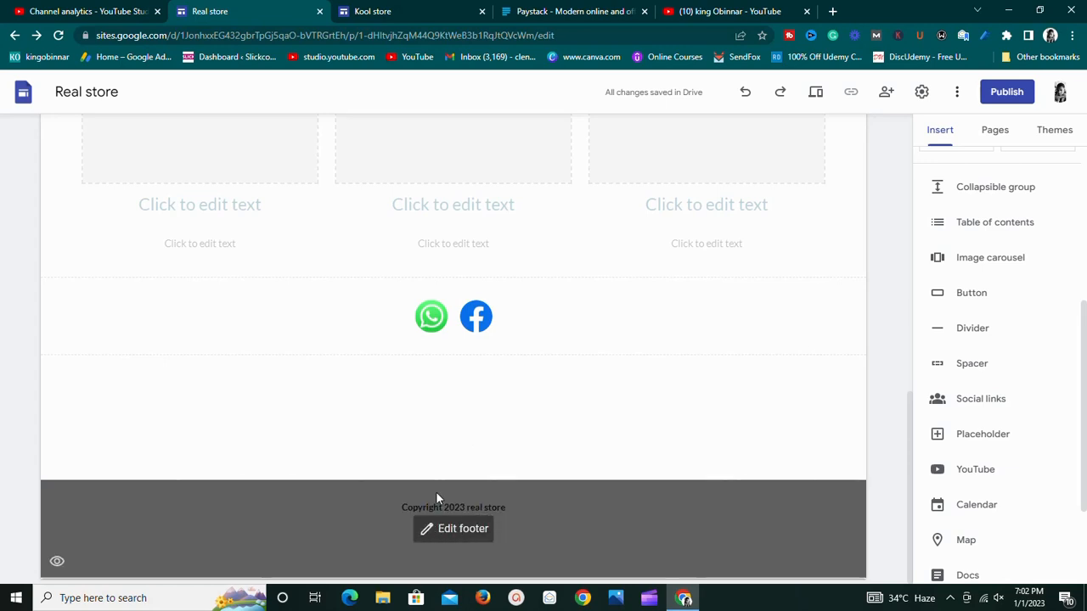
scroll(438, 493, "up", 10)
scroll(447, 495, "down", 6)
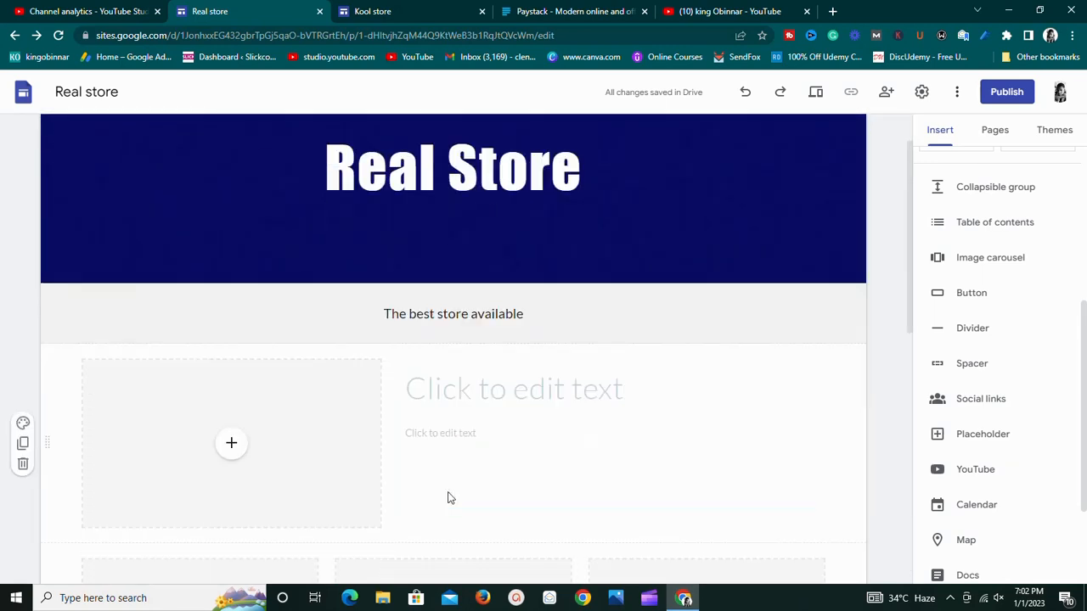
scroll(445, 490, "up", 6)
scroll(445, 485, "down", 6)
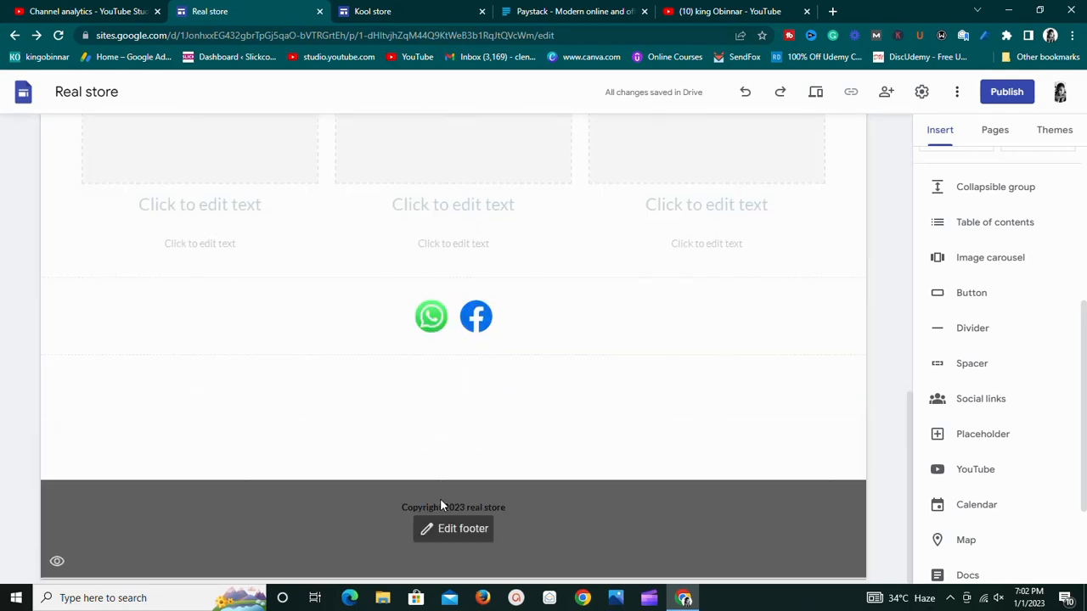
scroll(440, 498, "up", 6)
scroll(440, 500, "down", 3)
scroll(439, 500, "up", 2)
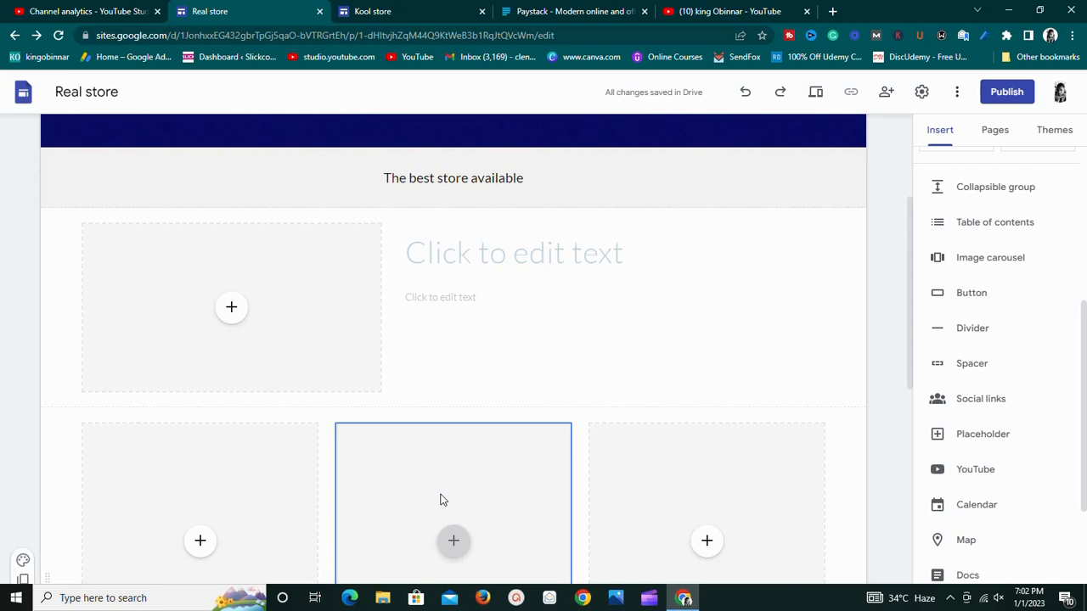
scroll(456, 461, "down", 5)
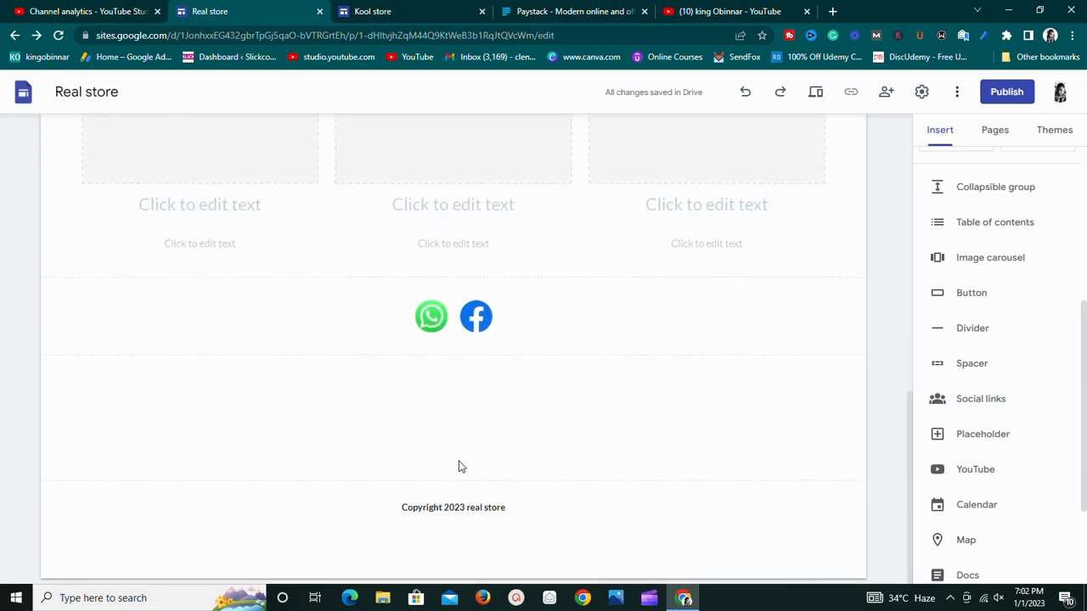
scroll(459, 463, "up", 6)
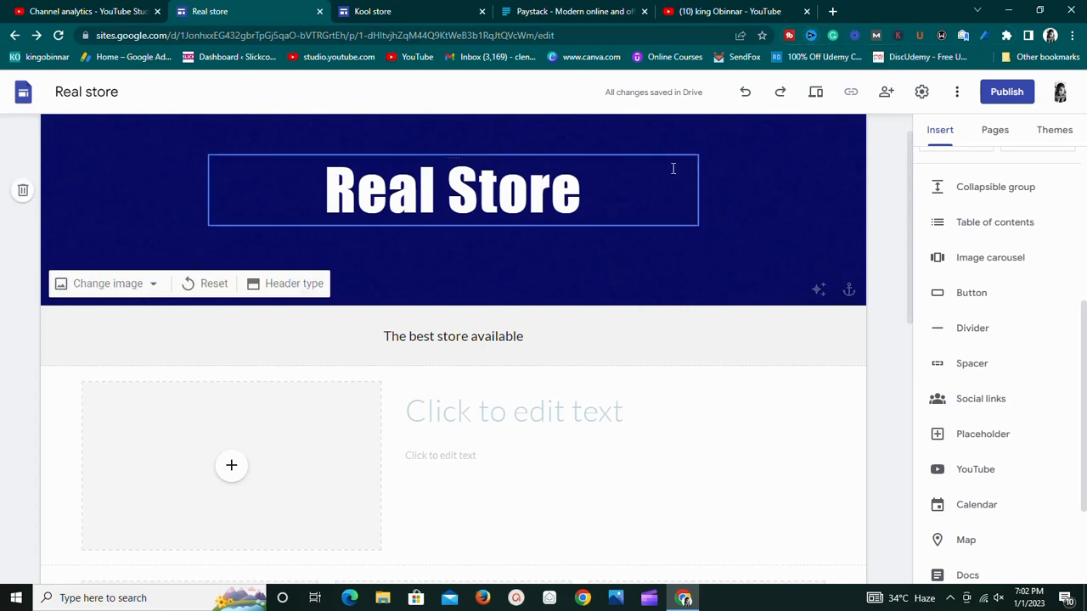
scroll(671, 184, "down", 6)
scroll(671, 184, "up", 3)
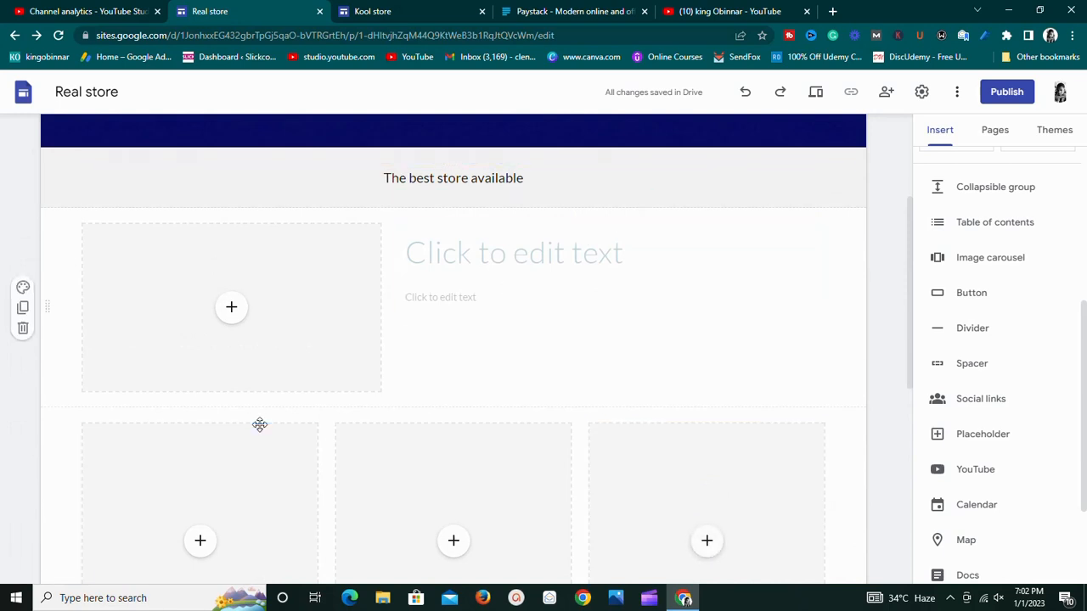
Step: Open pixabay.com in a new browser tab and search its images for "shoes"
left_click(832, 11)
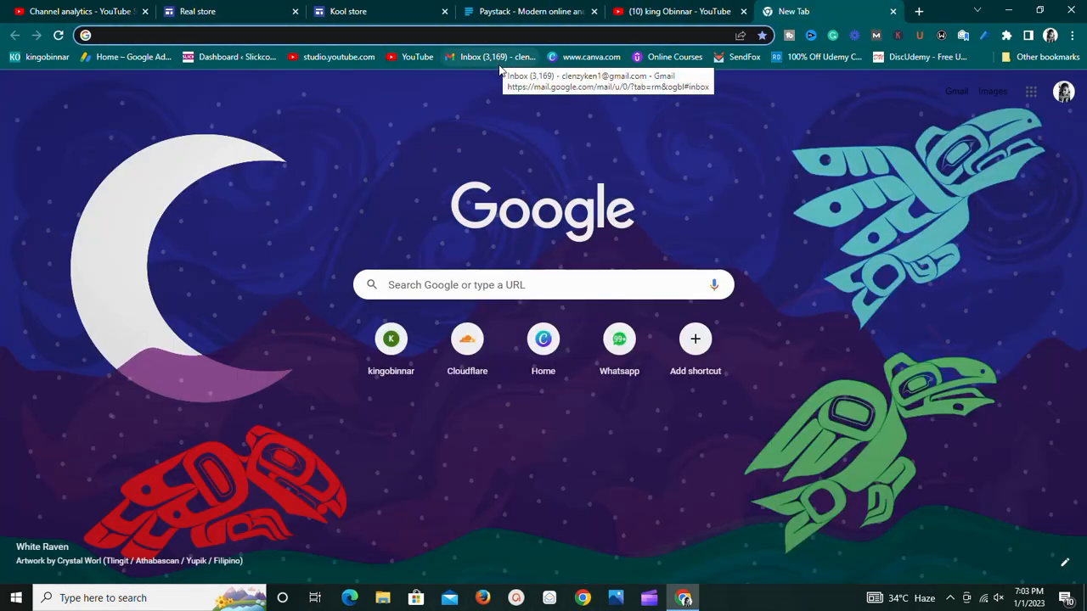
type("pix")
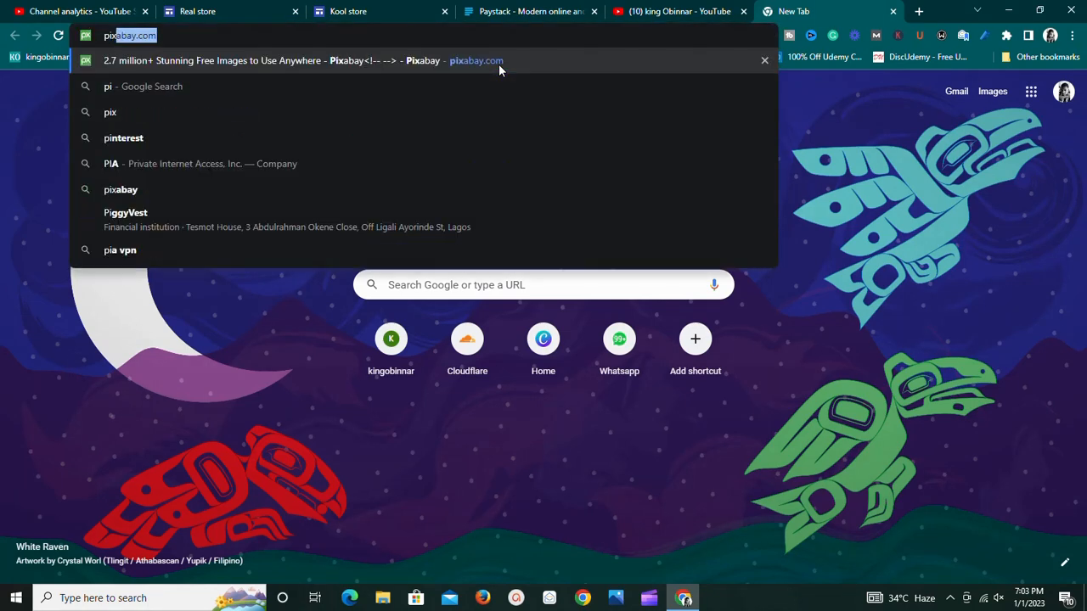
key("Return")
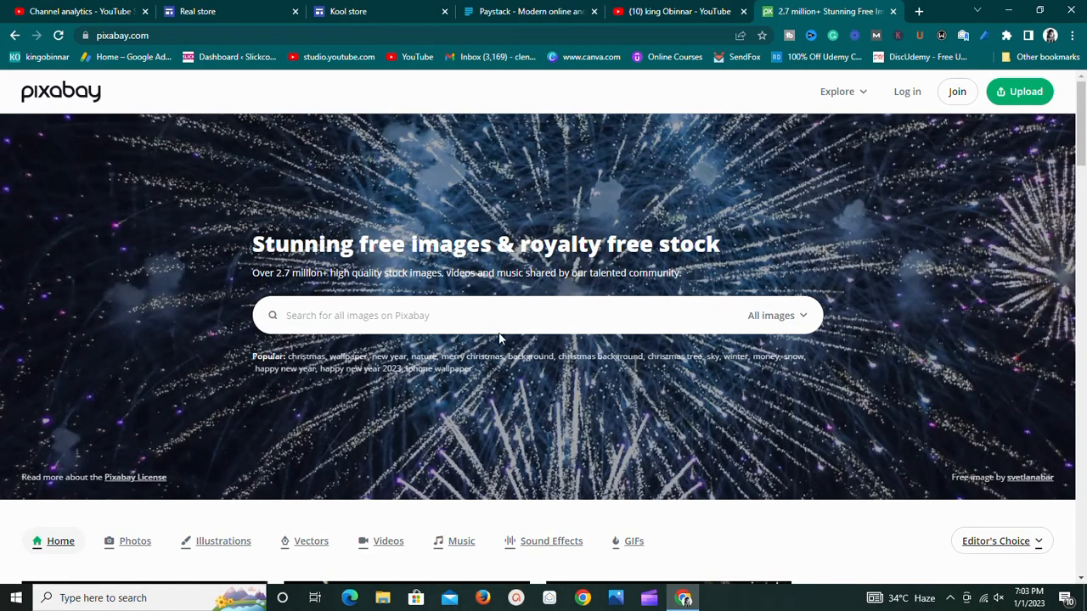
left_click(314, 317)
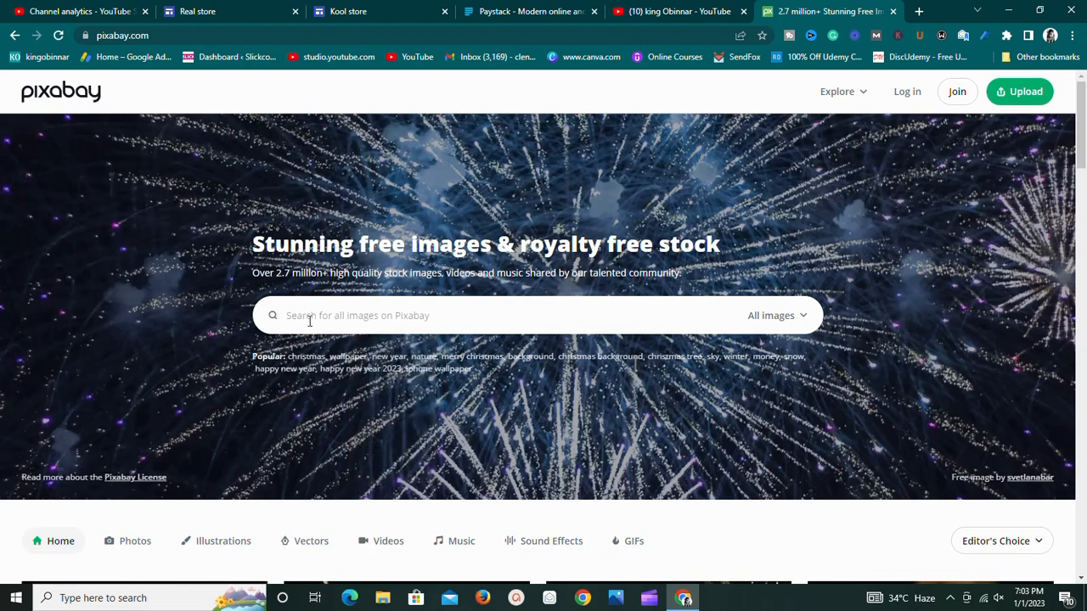
type("shoes")
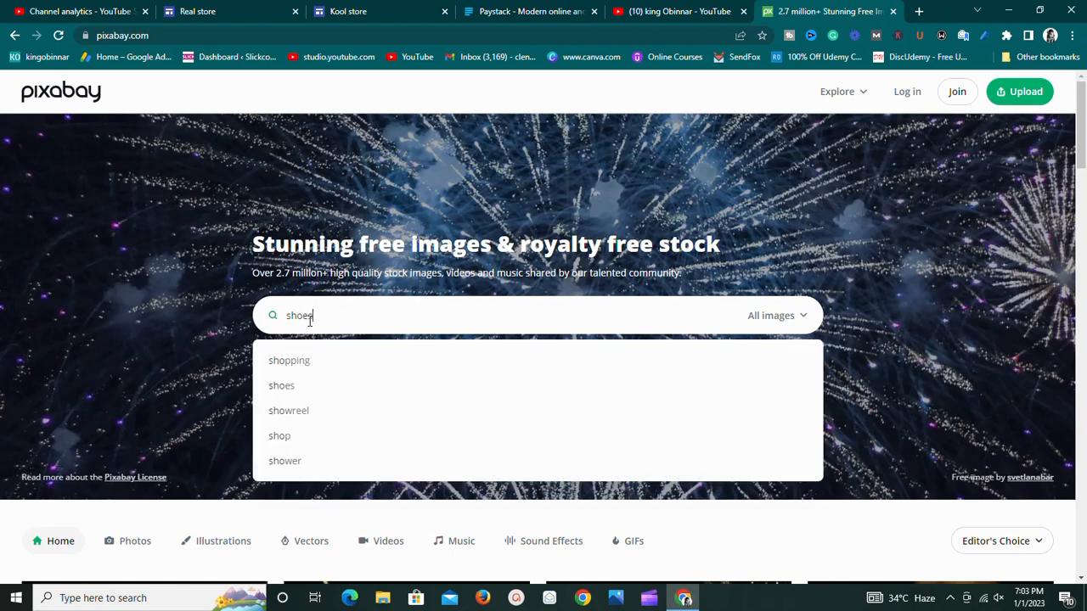
key("Return")
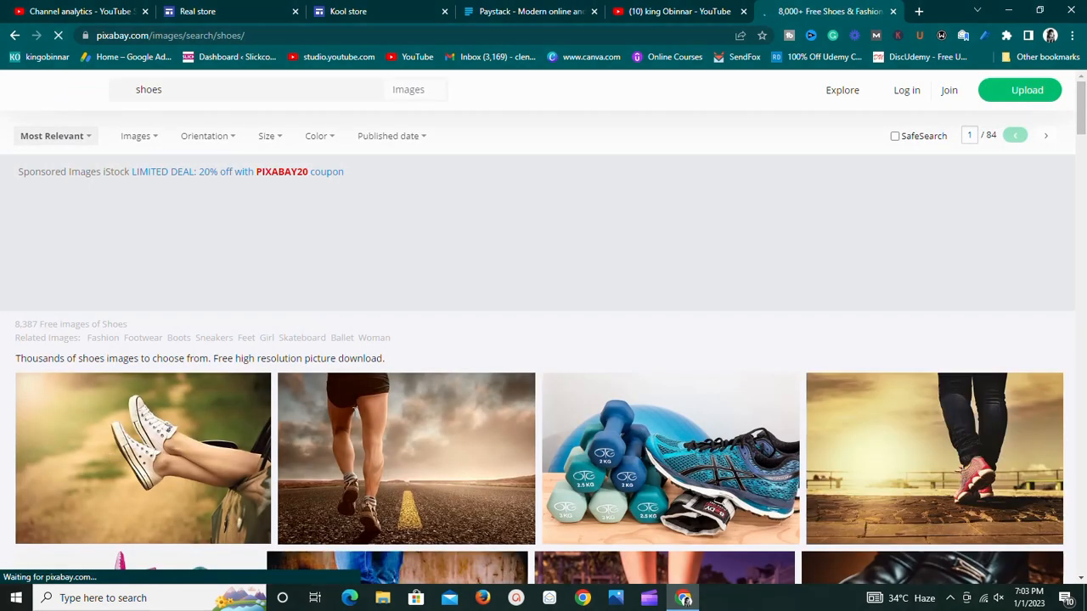
Step: Open the photo of the blue sport shoe with the black mesh toe from the shoes search results
scroll(431, 406, "down", 10)
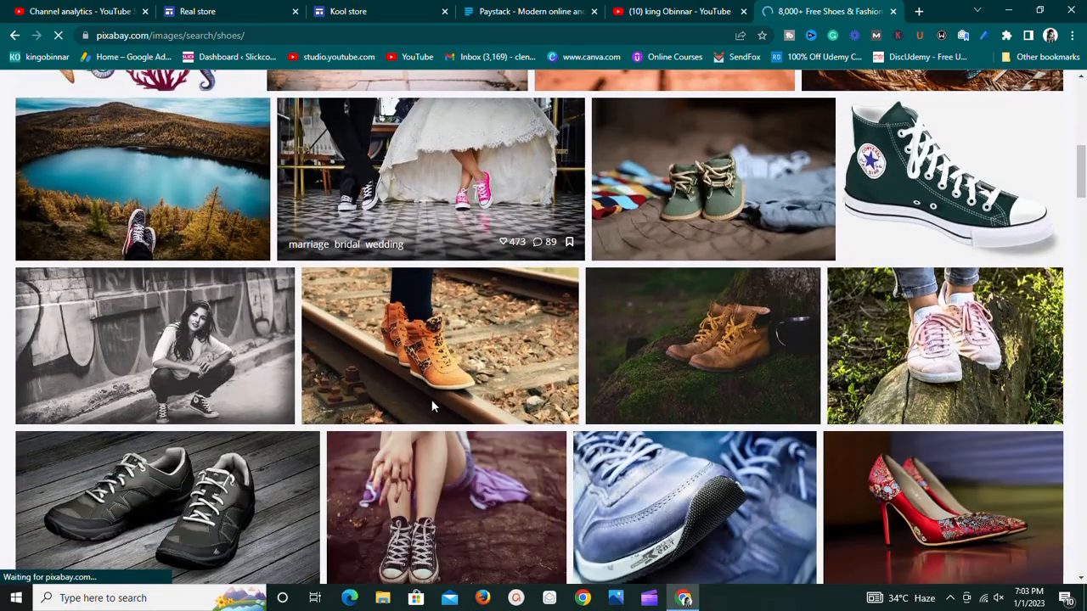
scroll(432, 407, "down", 2)
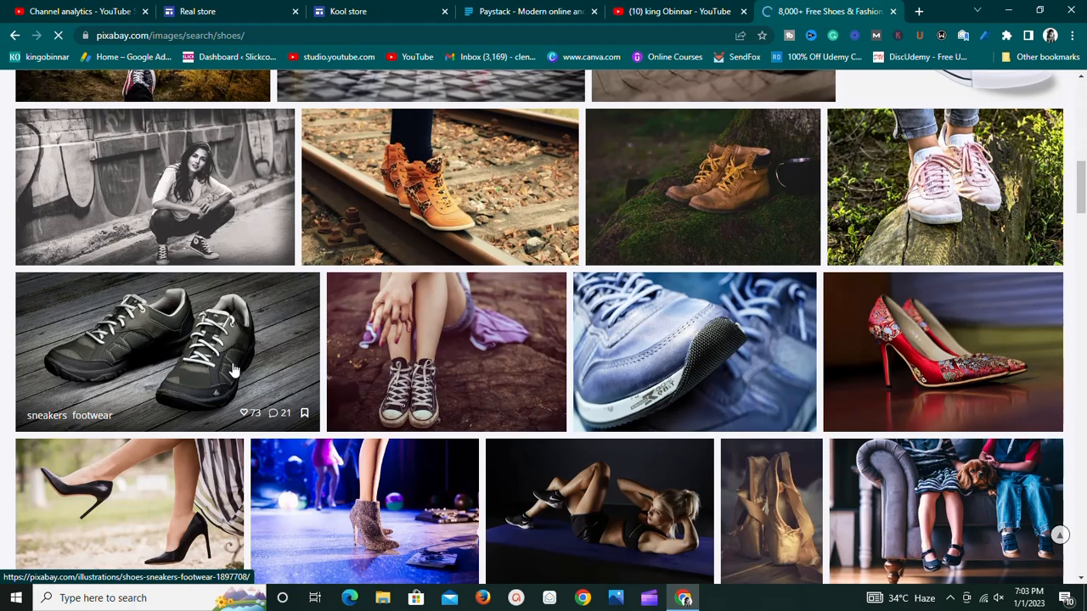
left_click(690, 344)
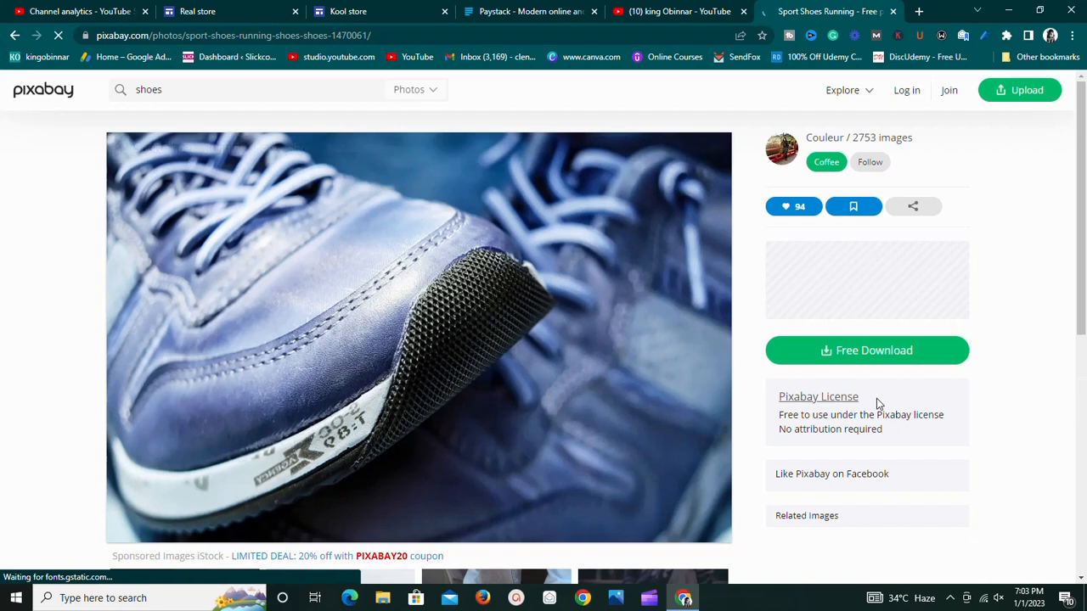
Step: Choose the 1280×840 JPG size for downloading the sport shoe photo
left_click(868, 351)
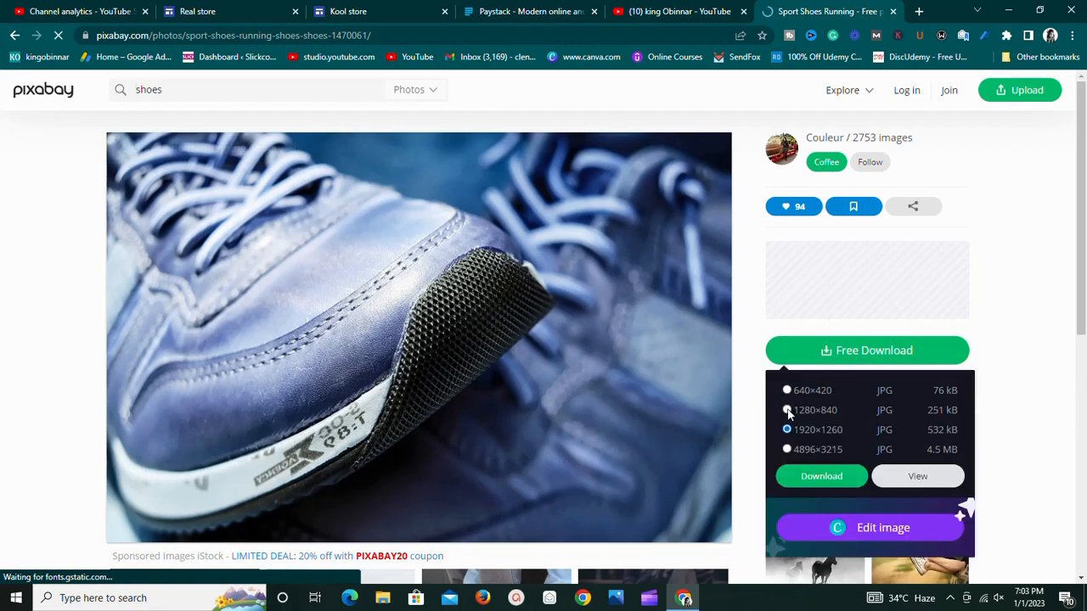
left_click(787, 411)
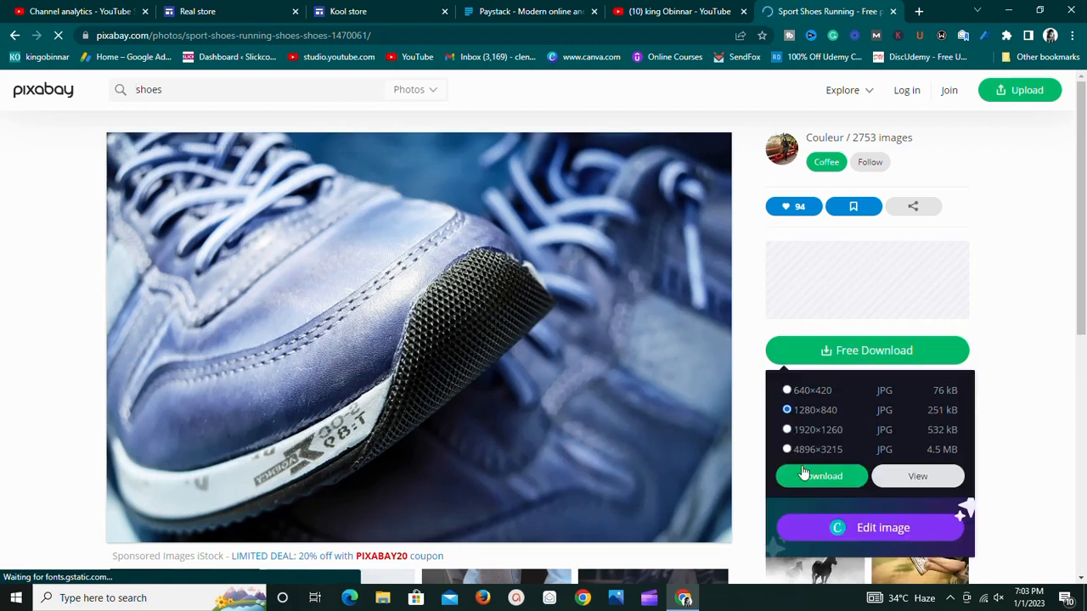
left_click(839, 531)
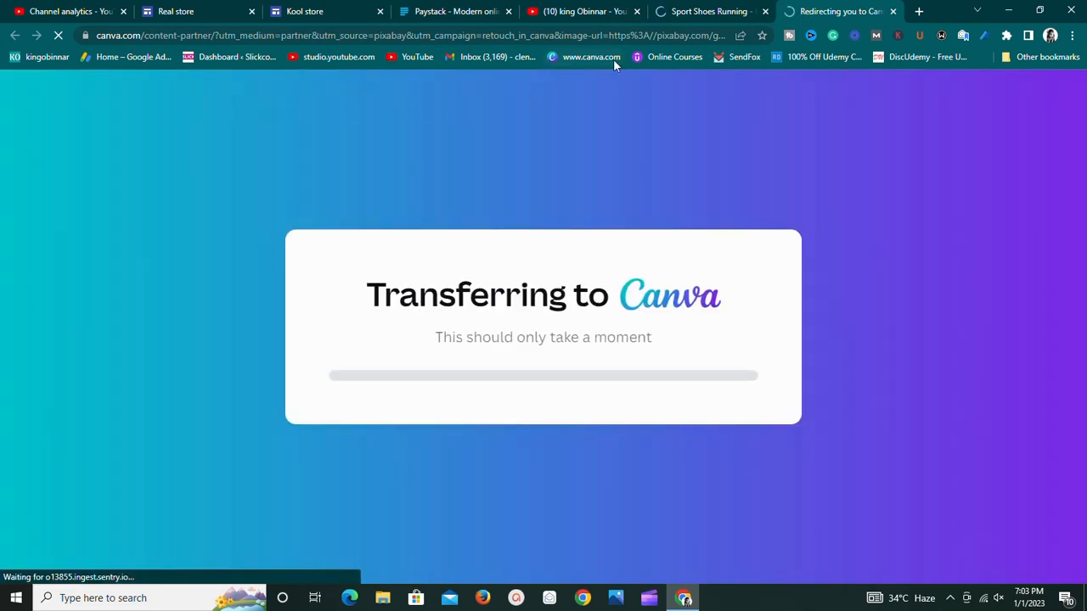
left_click(675, 11)
Step: Try to download the shoe photo, passing the robot check by selecting all images with traffic lights
left_click(856, 482)
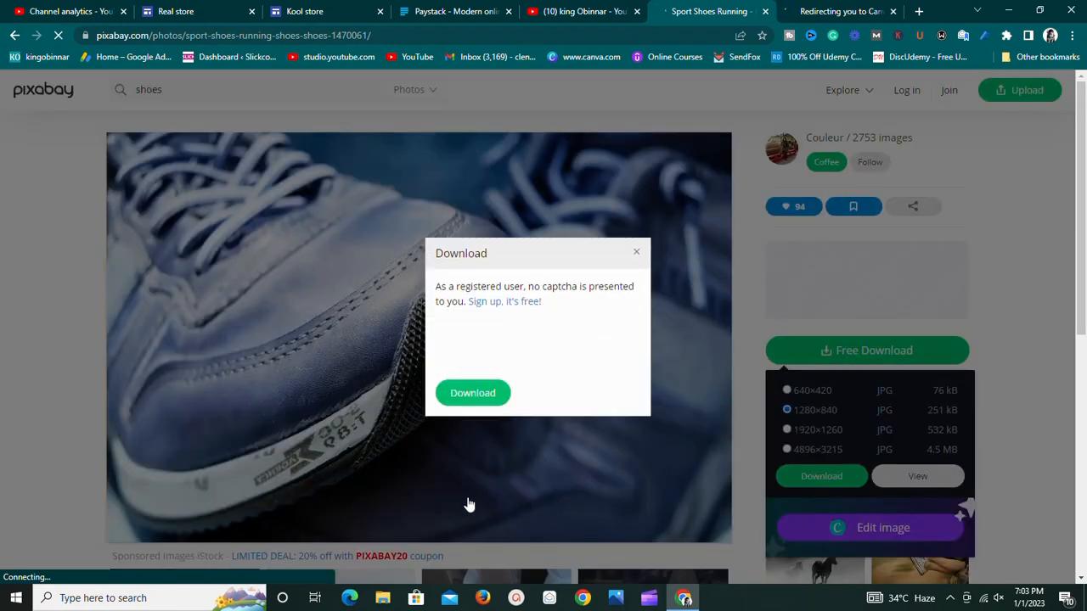
left_click(457, 342)
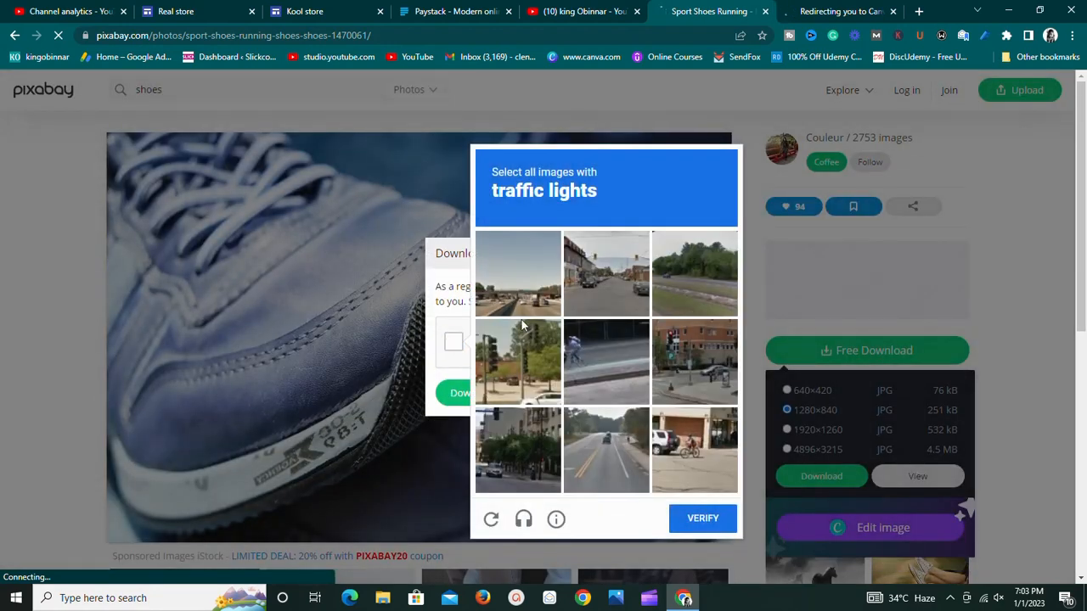
left_click(653, 386)
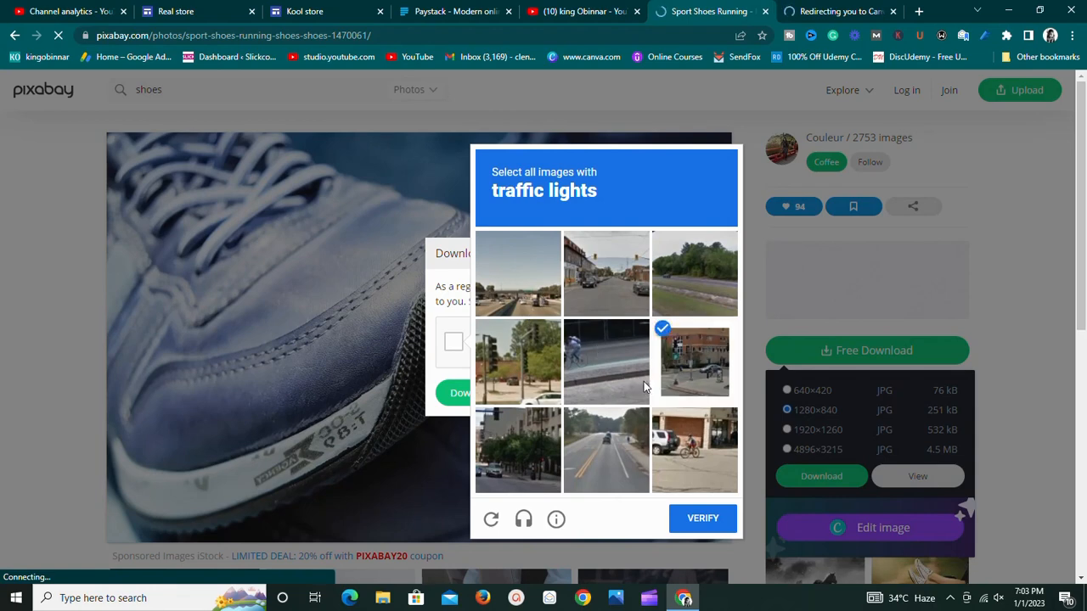
left_click(514, 384)
left_click(512, 445)
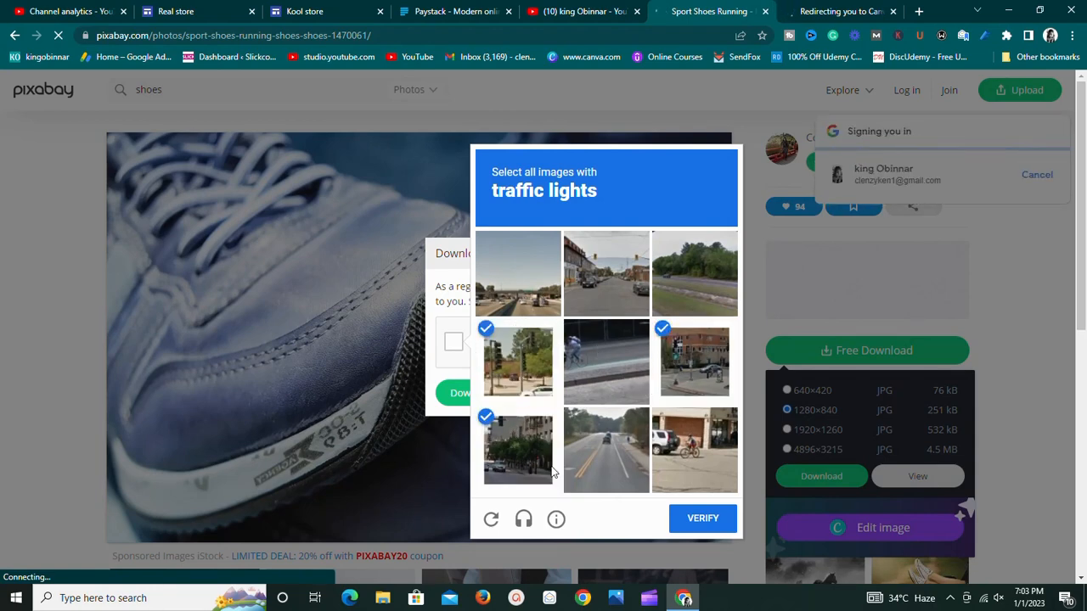
left_click(696, 515)
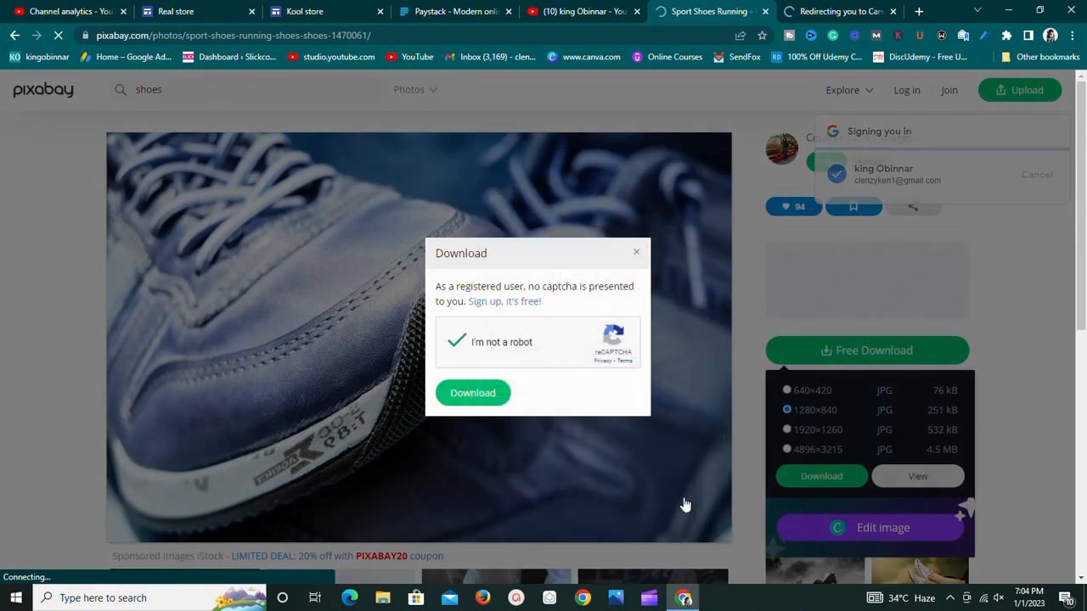
left_click(491, 398)
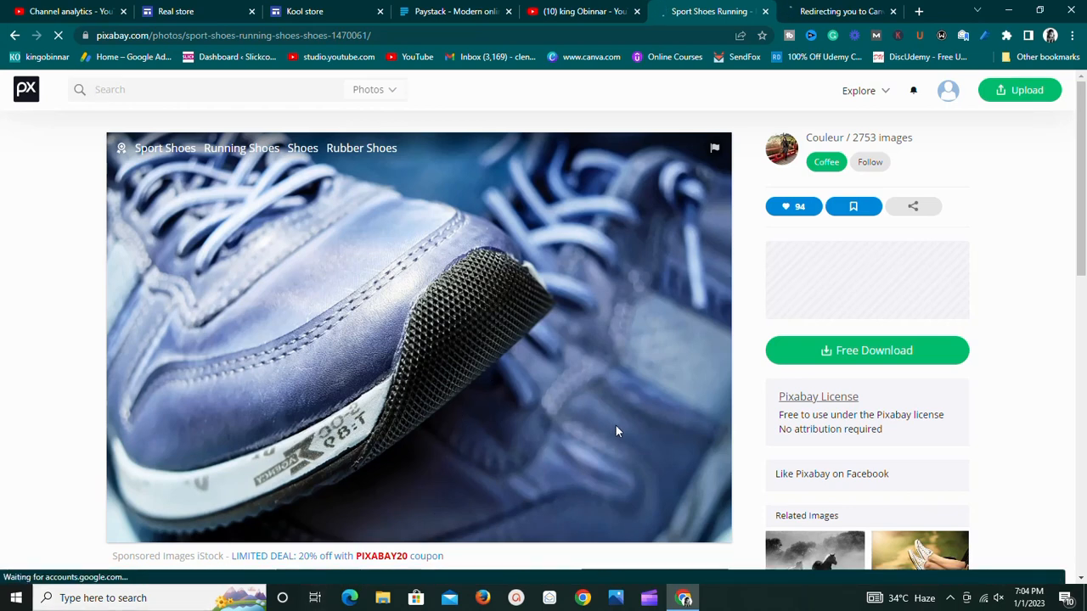
Step: Close the Canva transfer tab and download the sport shoe photo as a JPG from its Pixabay page
left_click(801, 8)
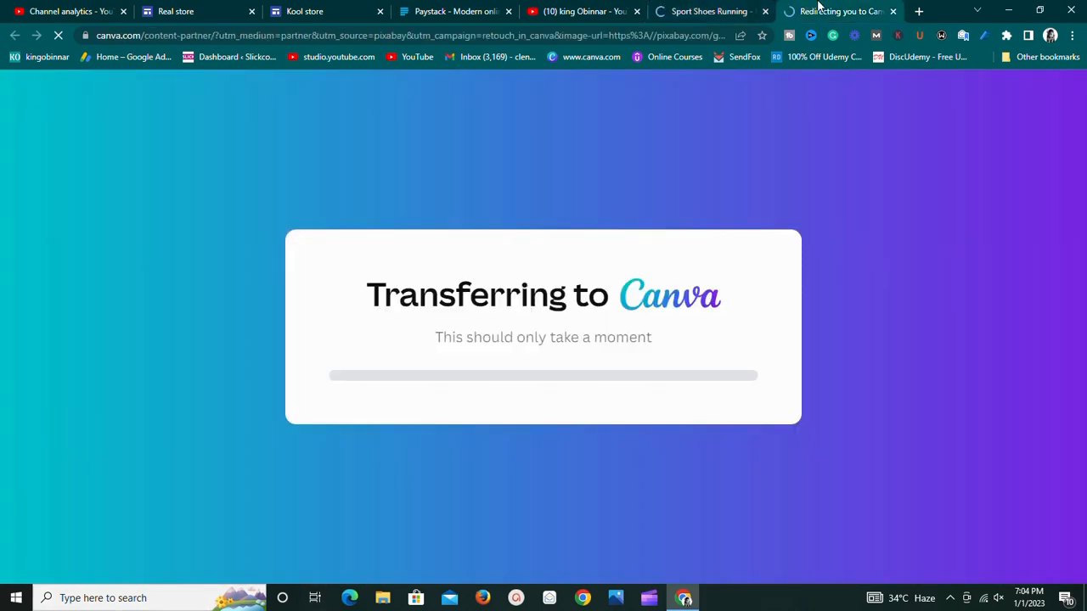
left_click(892, 12)
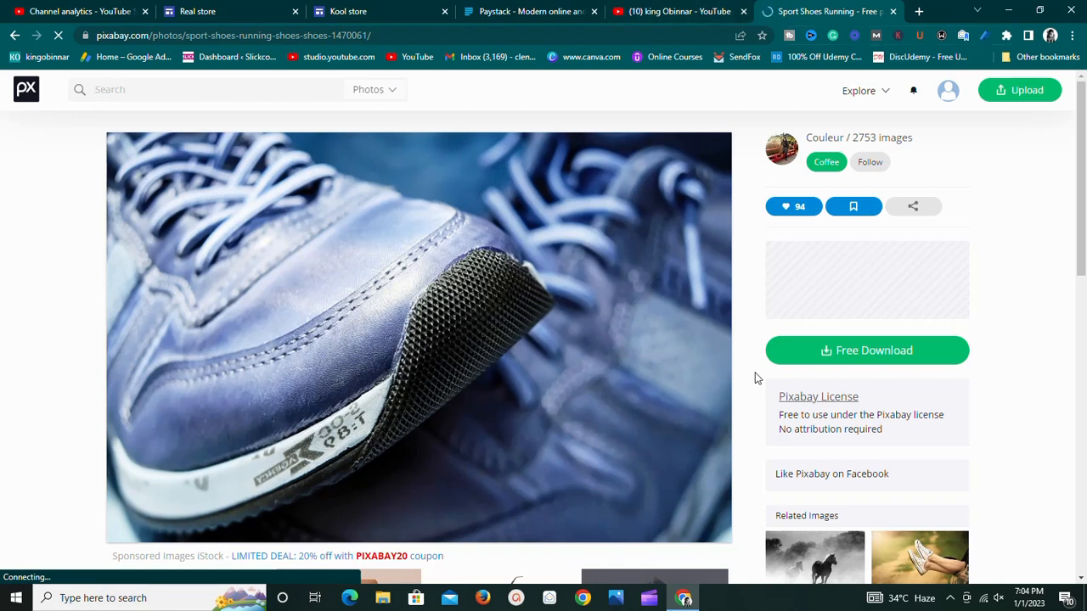
left_click(853, 348)
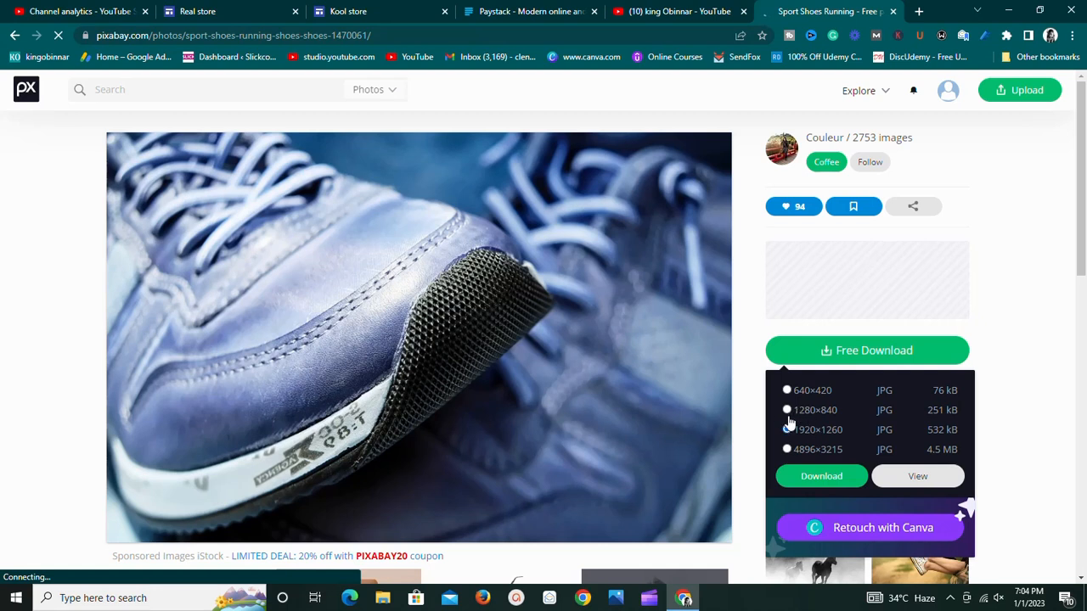
left_click(829, 476)
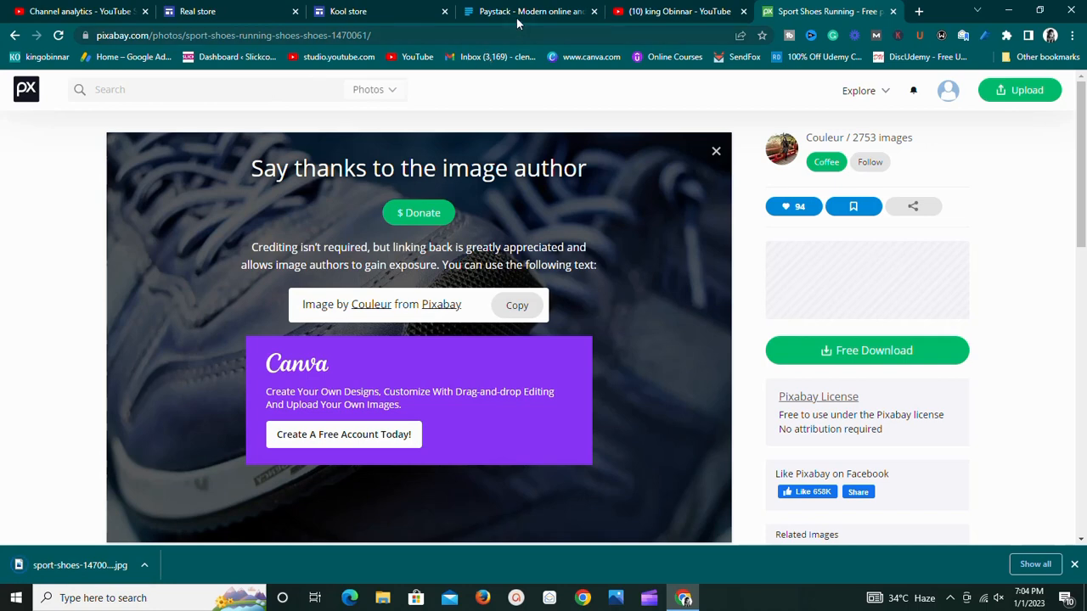
Step: Return to the Real store site, place the downloaded shoe photo in the placeholder beside the text, and make it taller until roughly square
left_click(351, 10)
left_click(259, 7)
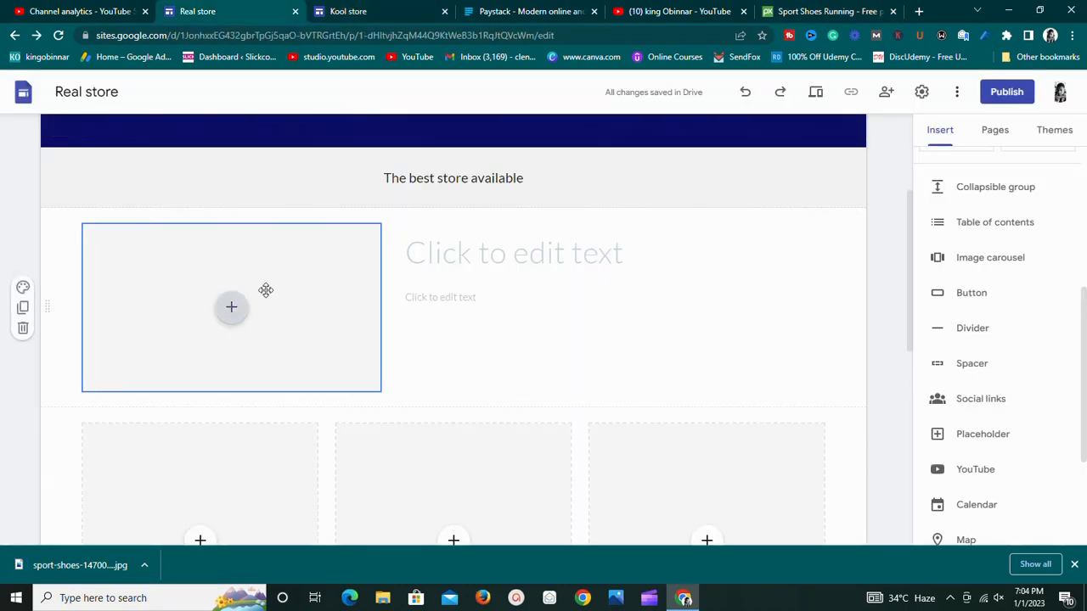
left_click(231, 307)
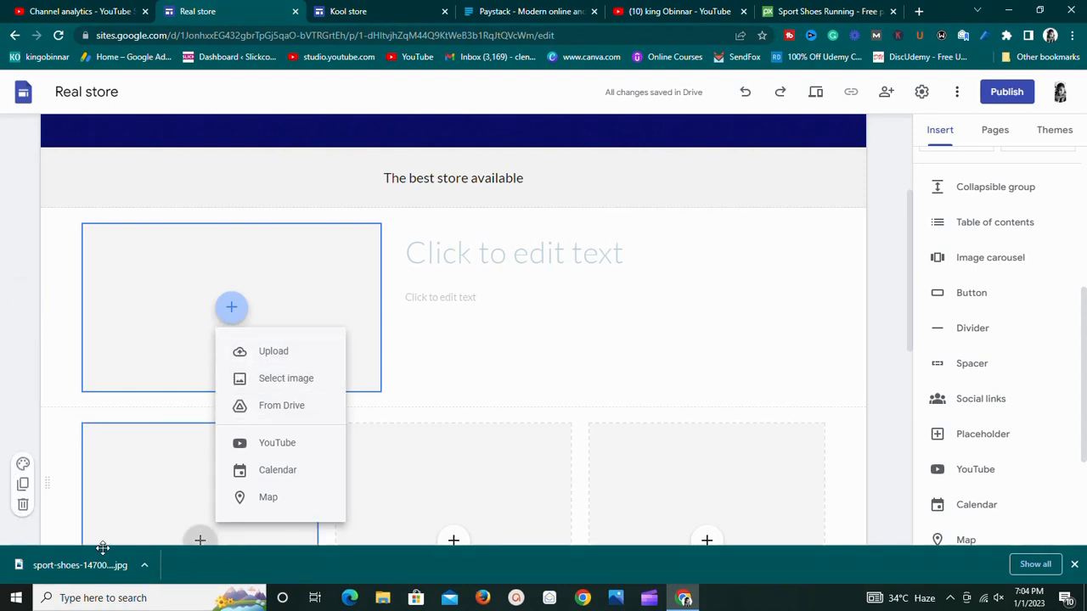
left_click_drag(229, 303, 229, 297)
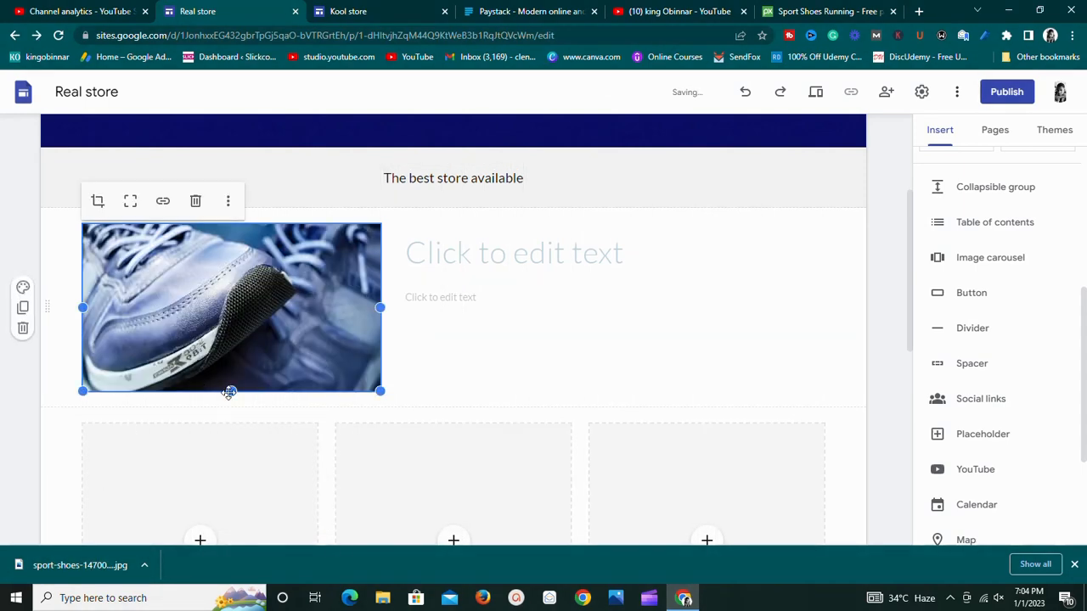
left_click_drag(231, 390, 208, 522)
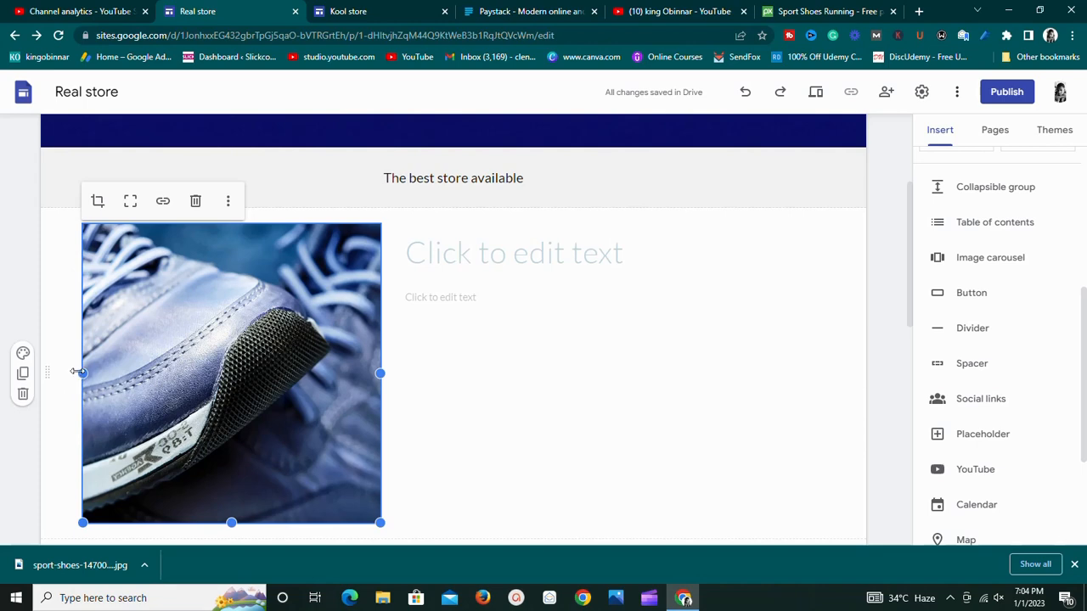
left_click_drag(78, 372, 56, 363)
Step: Enter "Real Air Max" as the product title beside the shoe photo
left_click(521, 256)
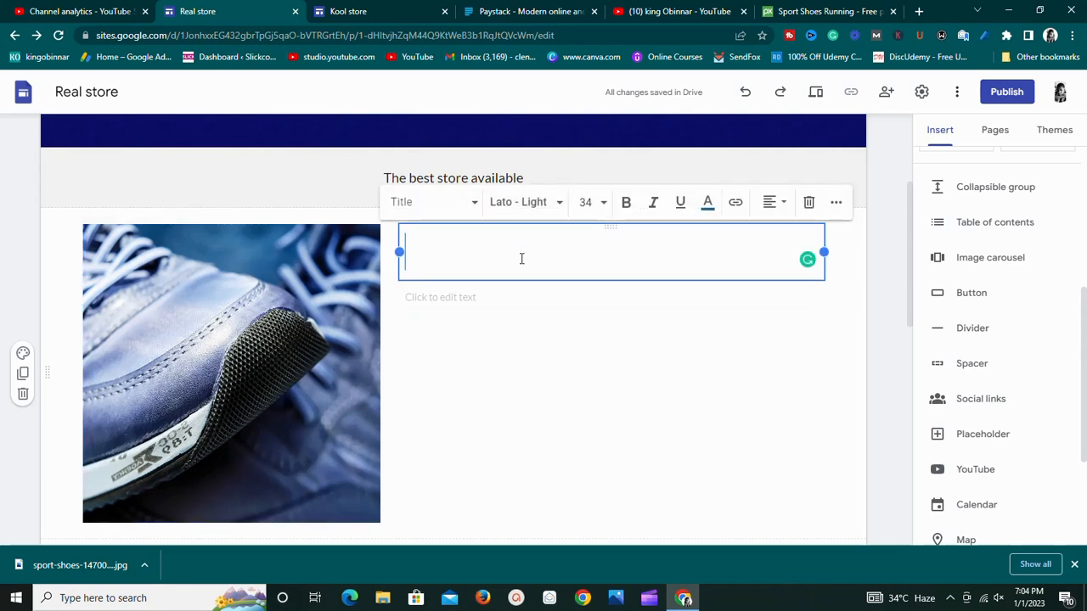
type("Real ")
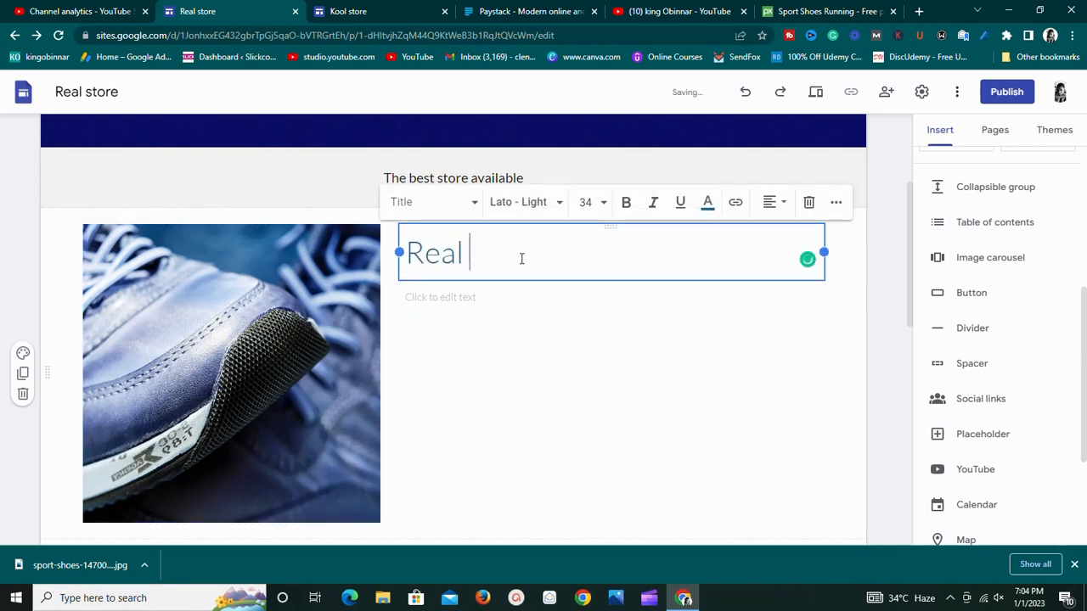
type("Air Max")
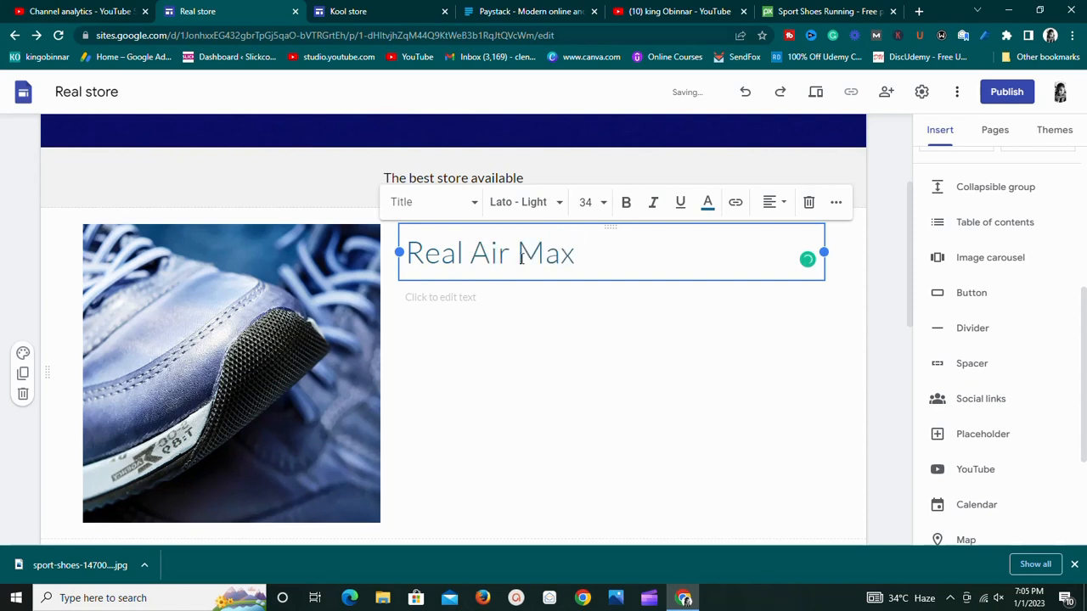
Step: Enter the product description "This shoes is for real person." below the Real Air Max title
left_click(522, 300)
left_click(493, 301)
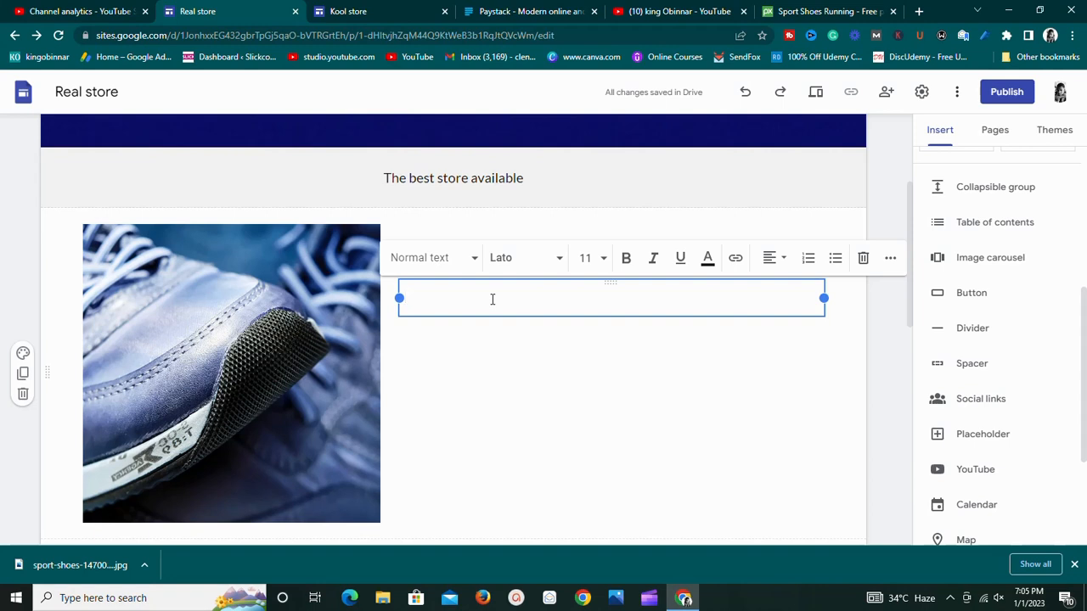
type("This shoes is for real")
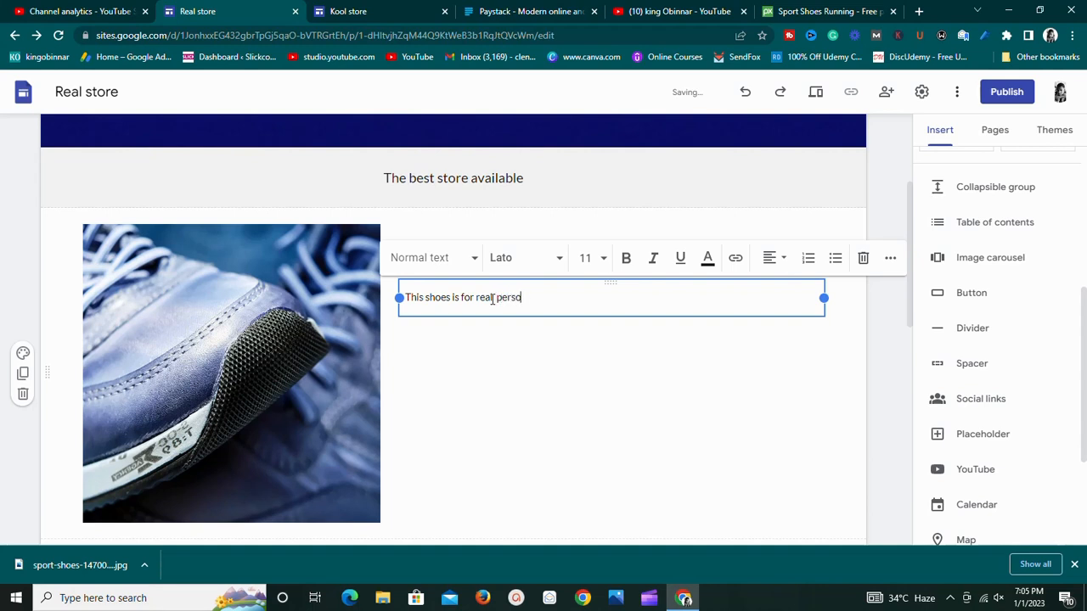
type("person")
scroll(551, 388, "up", 2)
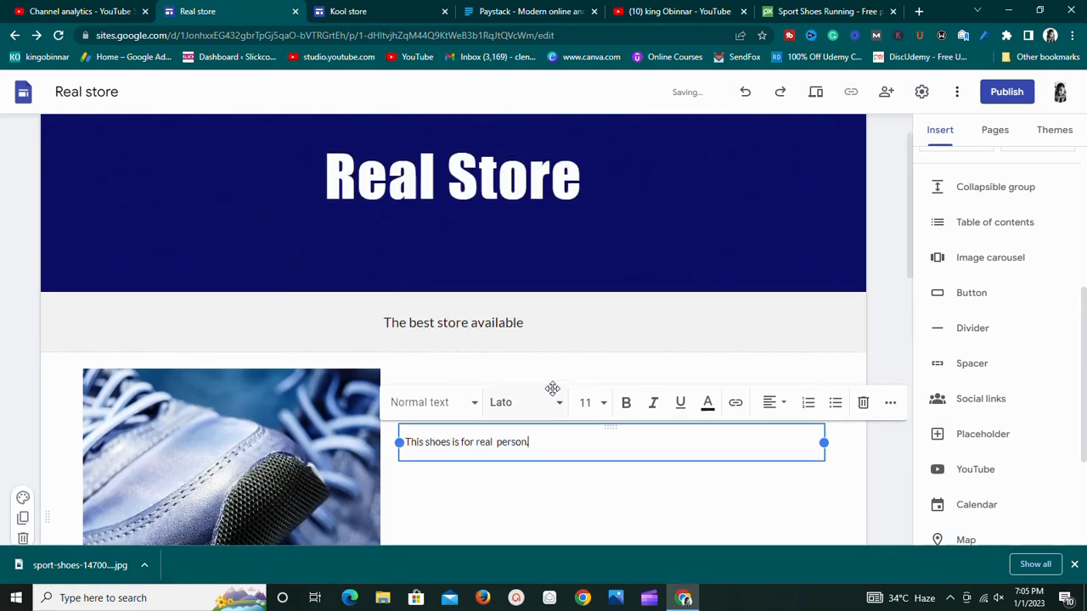
scroll(552, 400, "down", 5)
scroll(552, 399, "up", 5)
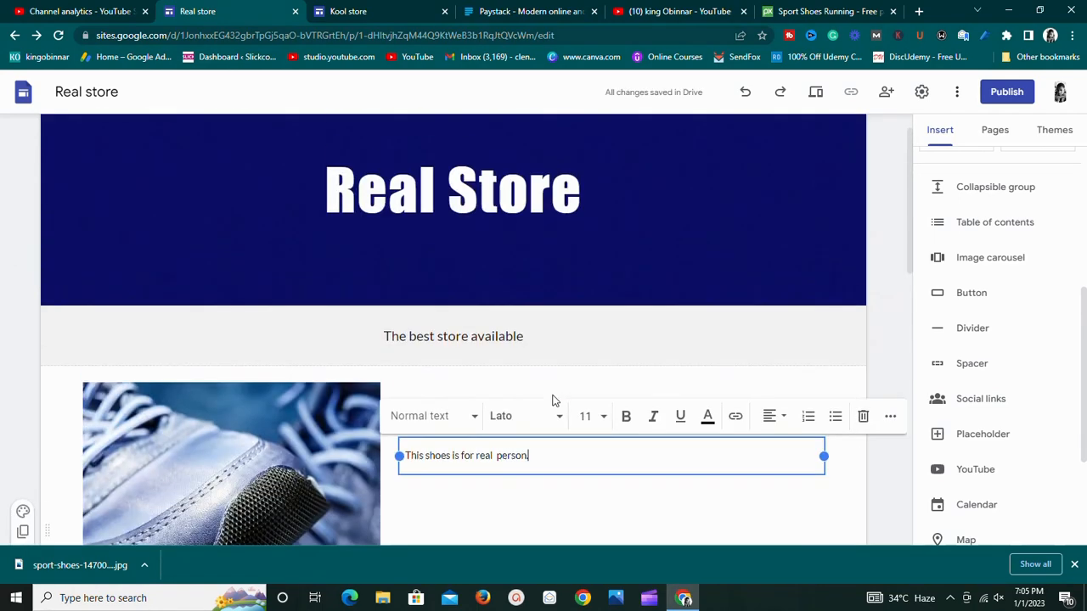
scroll(554, 401, "down", 2)
type(".")
left_click(545, 342)
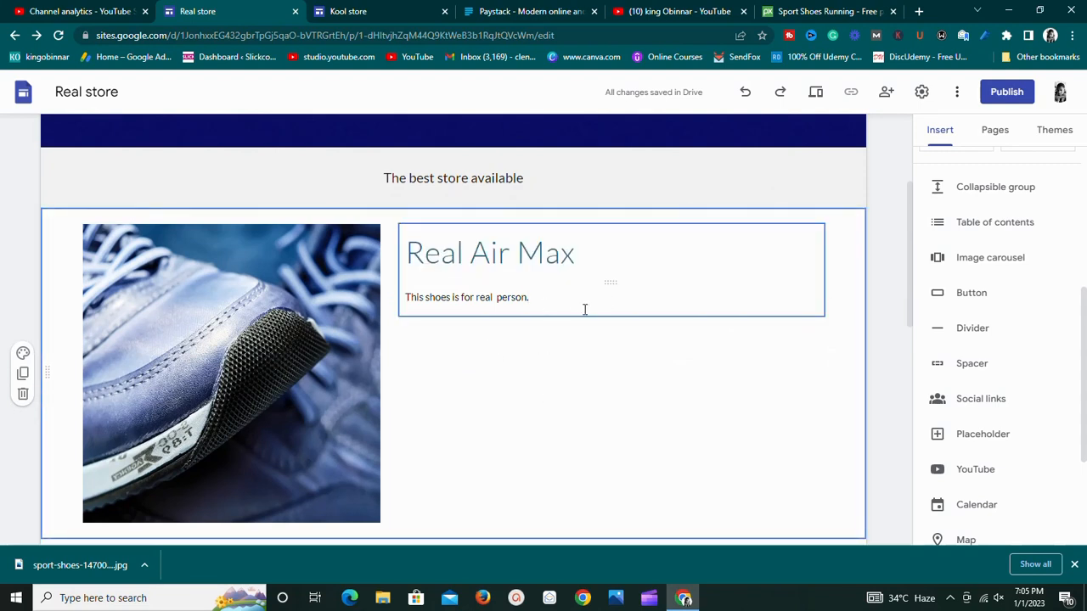
Step: Insert a "Buy Now" button with the placeholder link ".c" and place it beneath the Real Air Max description
scroll(983, 420, "down", 3)
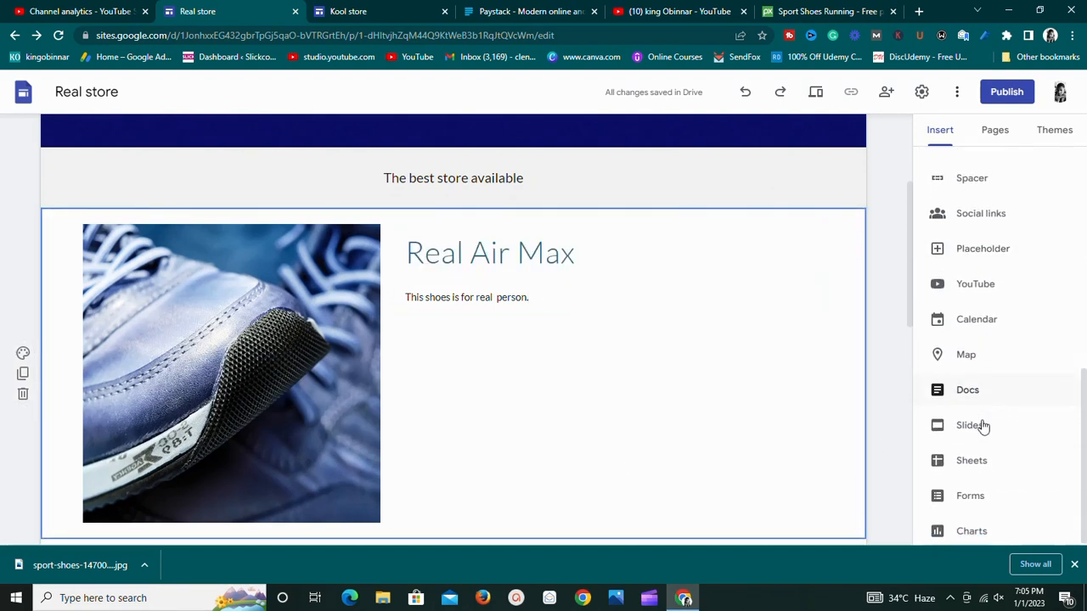
scroll(977, 463, "up", 2)
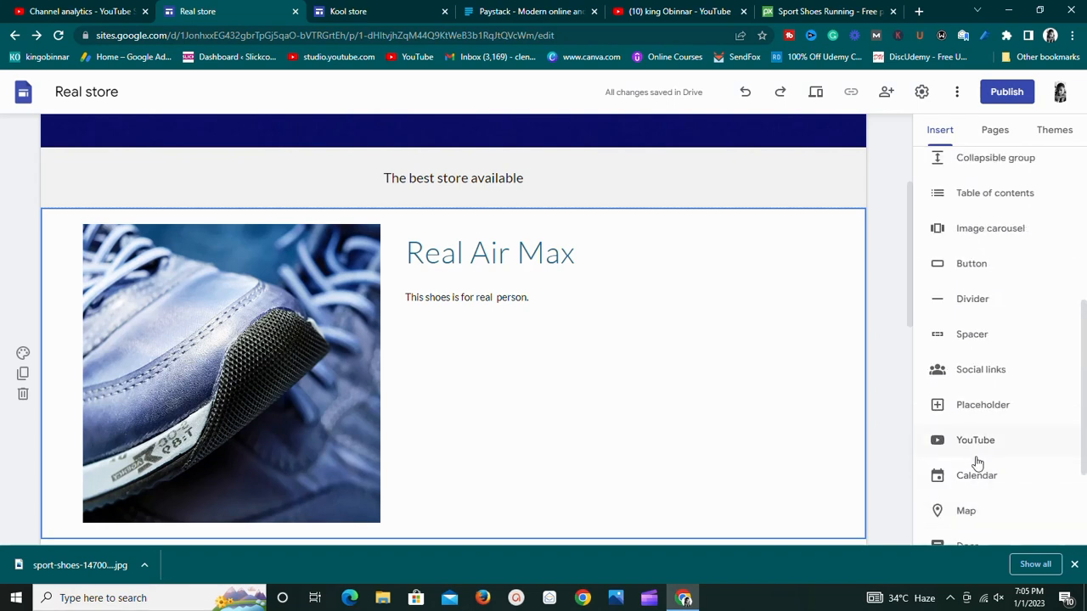
scroll(977, 462, "down", 2)
scroll(977, 459, "up", 1)
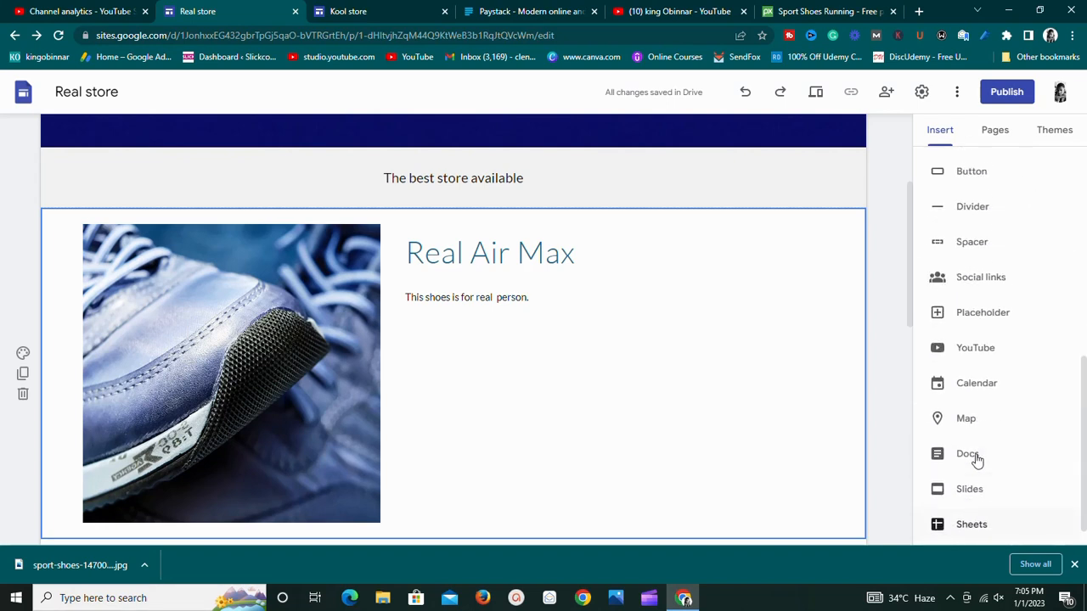
scroll(977, 460, "up", 3)
scroll(977, 460, "down", 2)
scroll(977, 459, "up", 2)
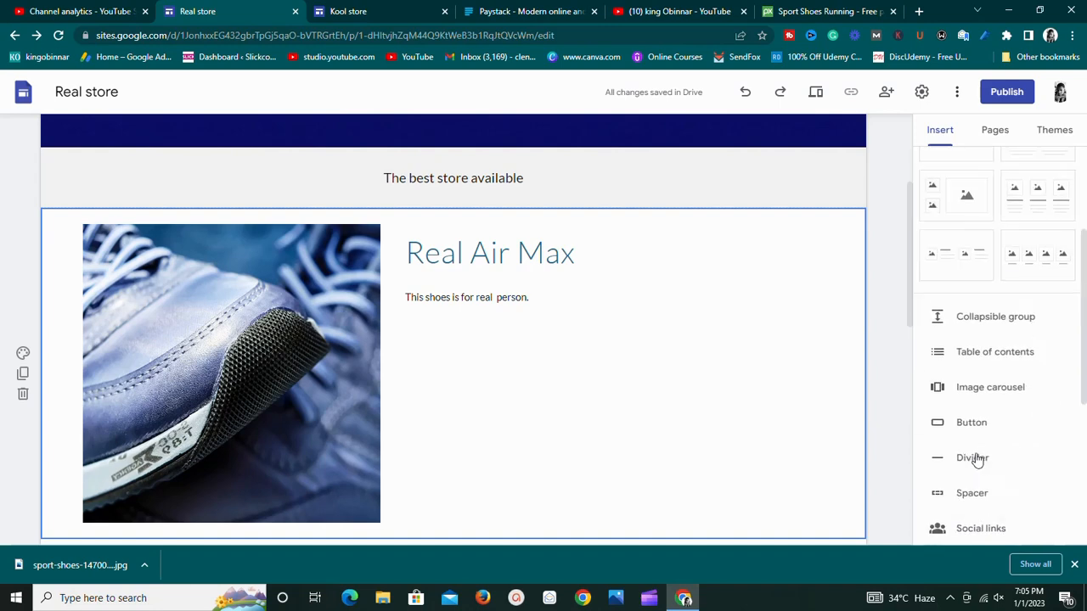
left_click(972, 425)
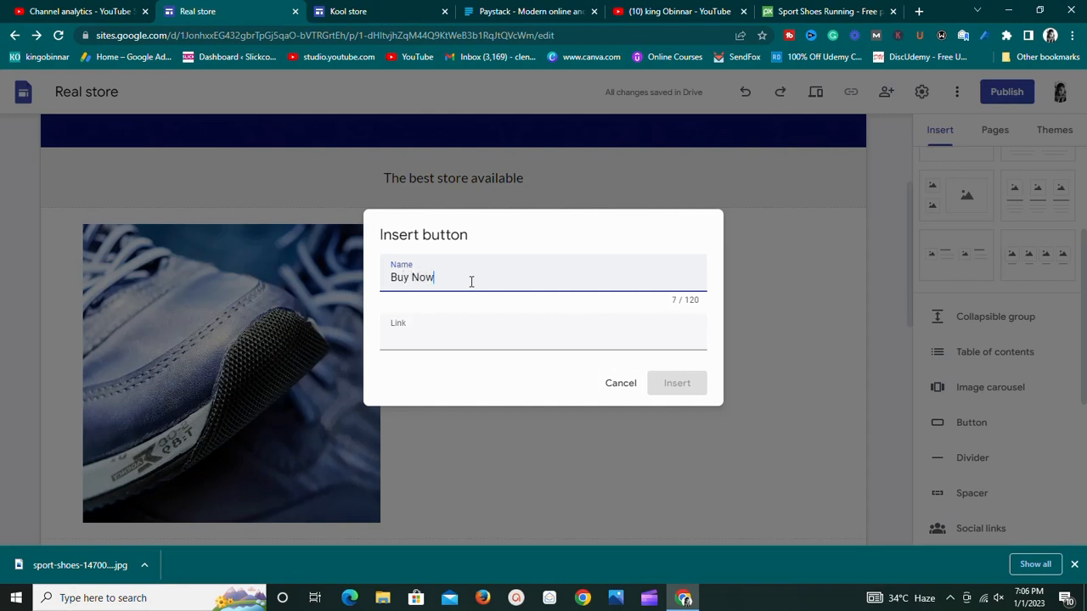
left_click(480, 338)
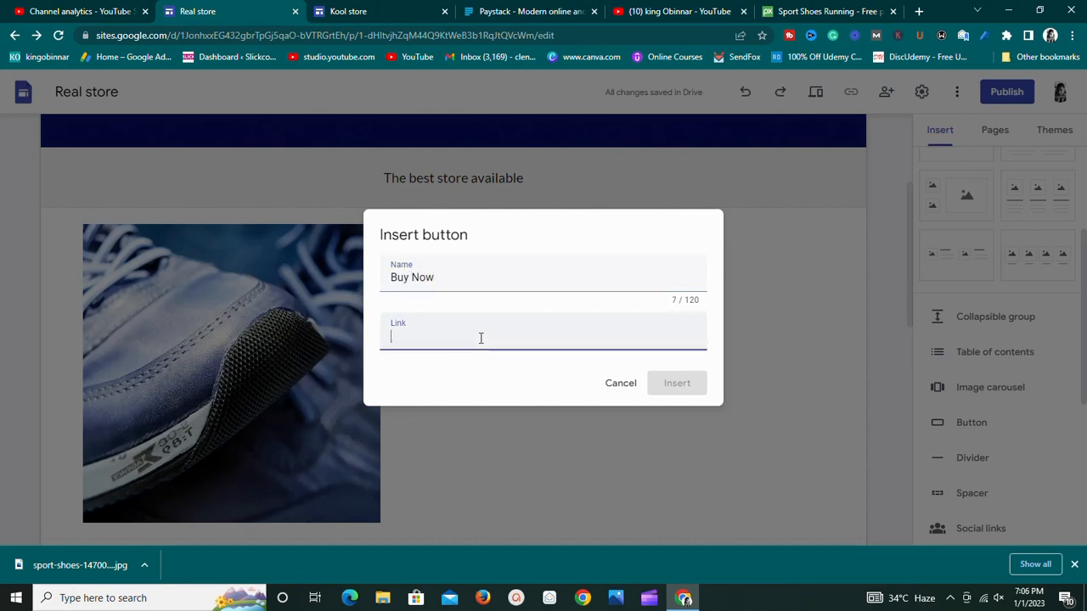
type("#d")
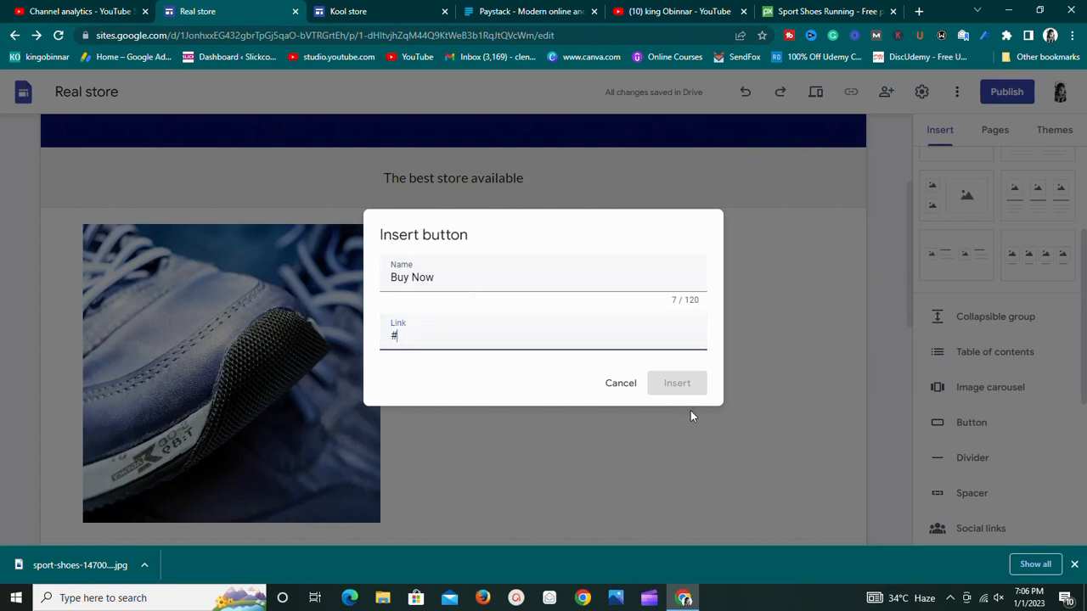
type(".c")
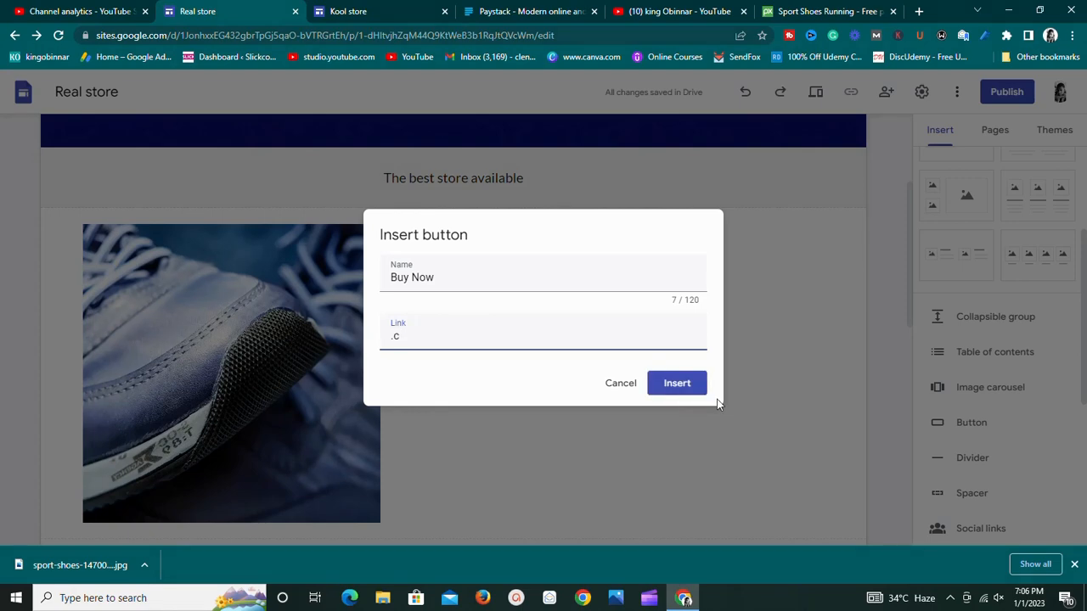
left_click(701, 392)
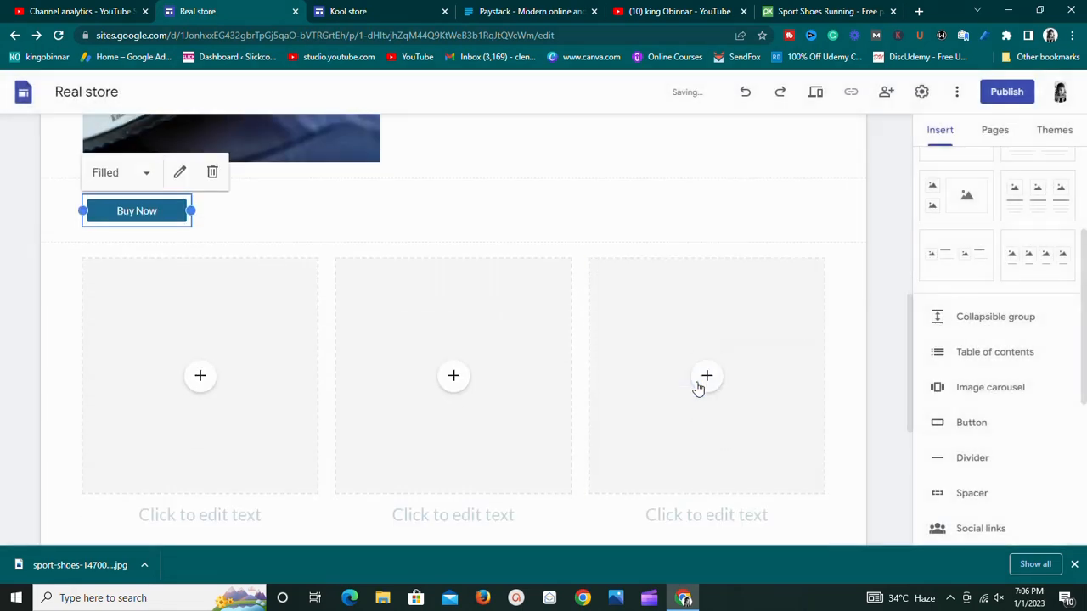
left_click_drag(170, 200, 580, 281)
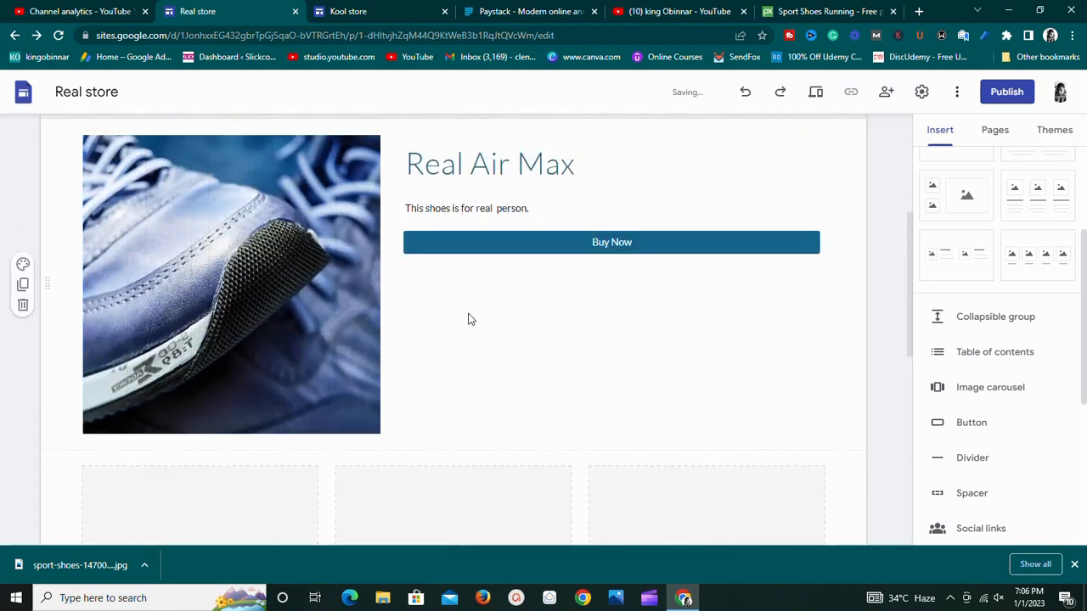
Step: Add a text box with the price "$200" below the Buy Now button and turn on bold for it
left_click(546, 209)
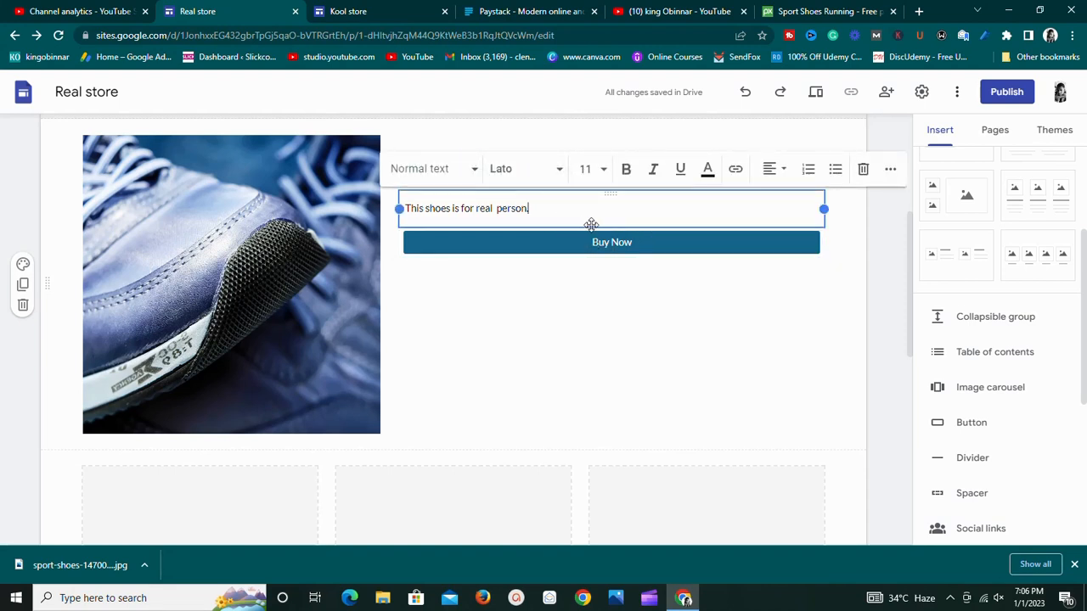
left_click(619, 331)
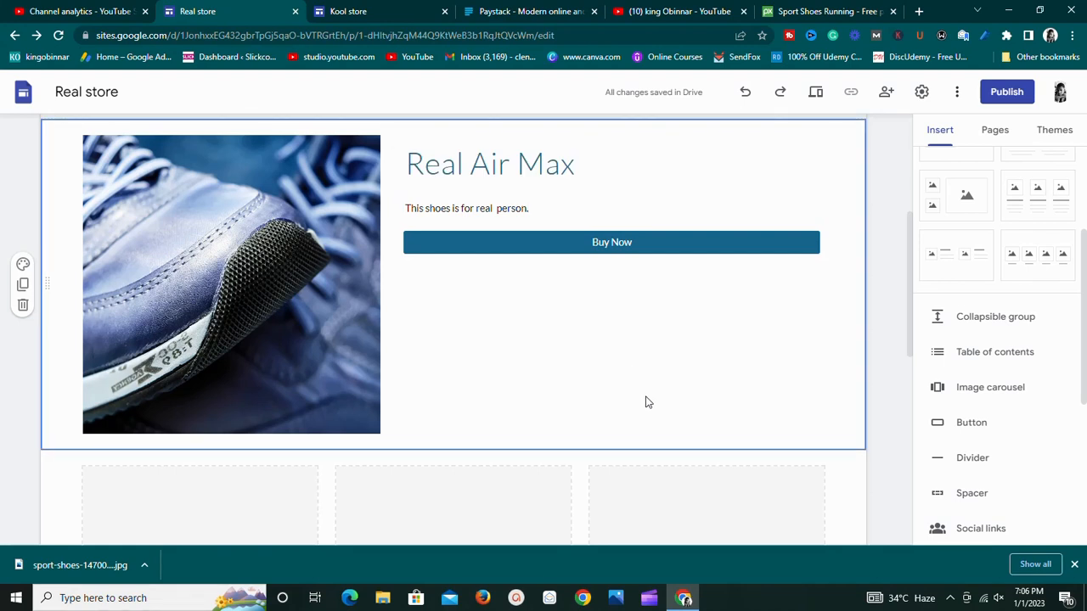
key("ctrl+z")
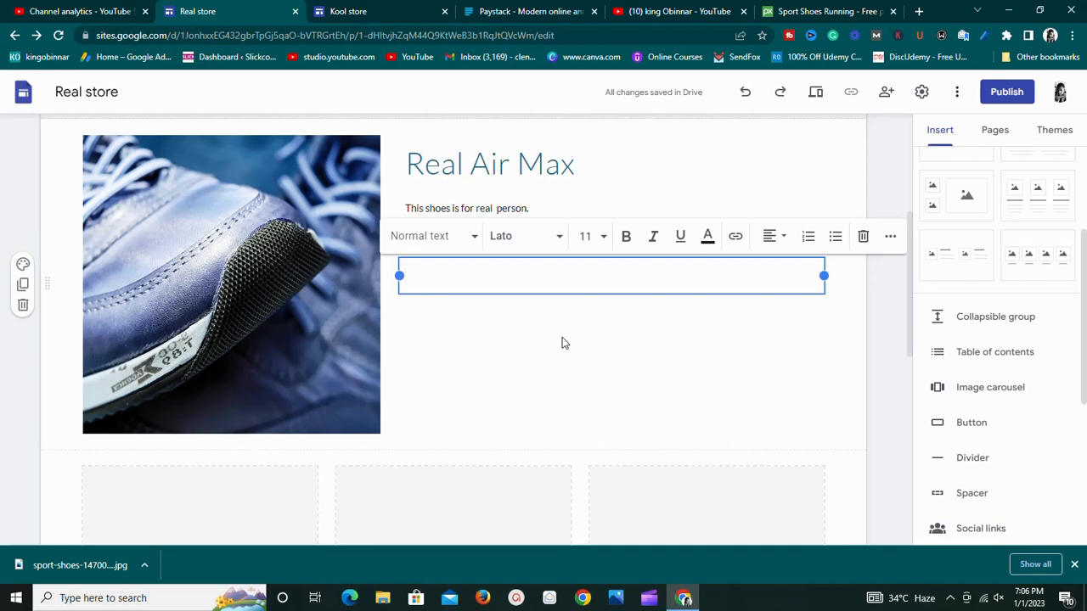
type("$200")
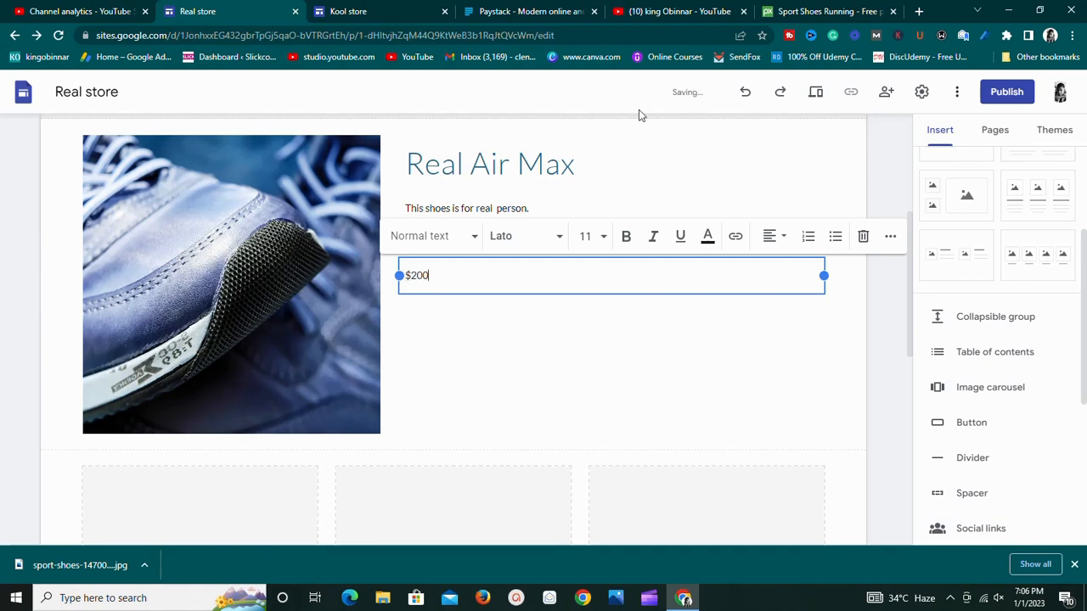
left_click(626, 237)
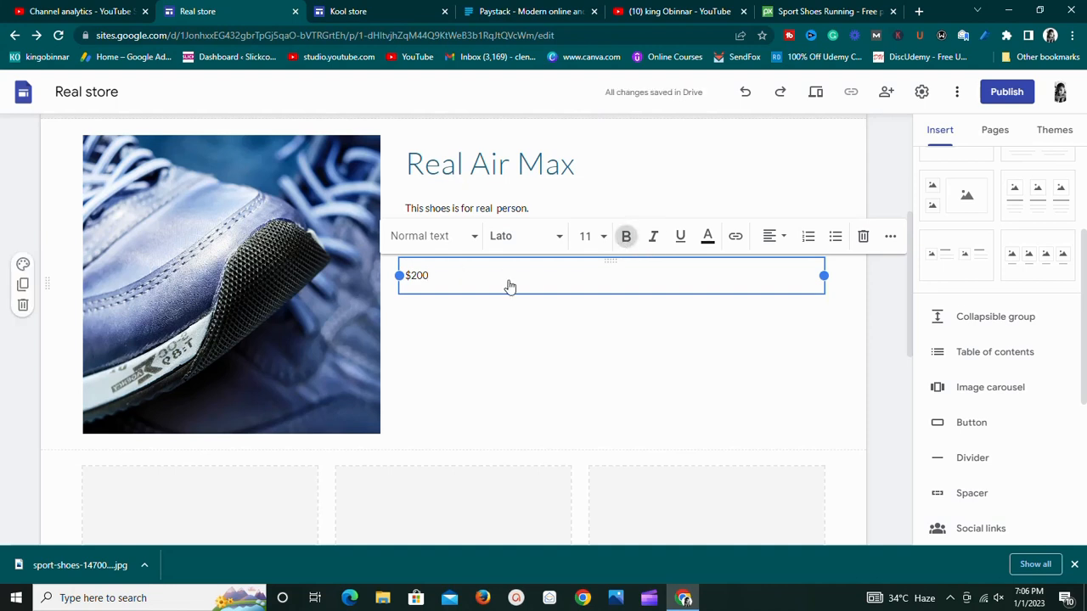
Step: Make the $200 price text bold and set its font size to 18
double_click(416, 277)
triple_click(415, 283)
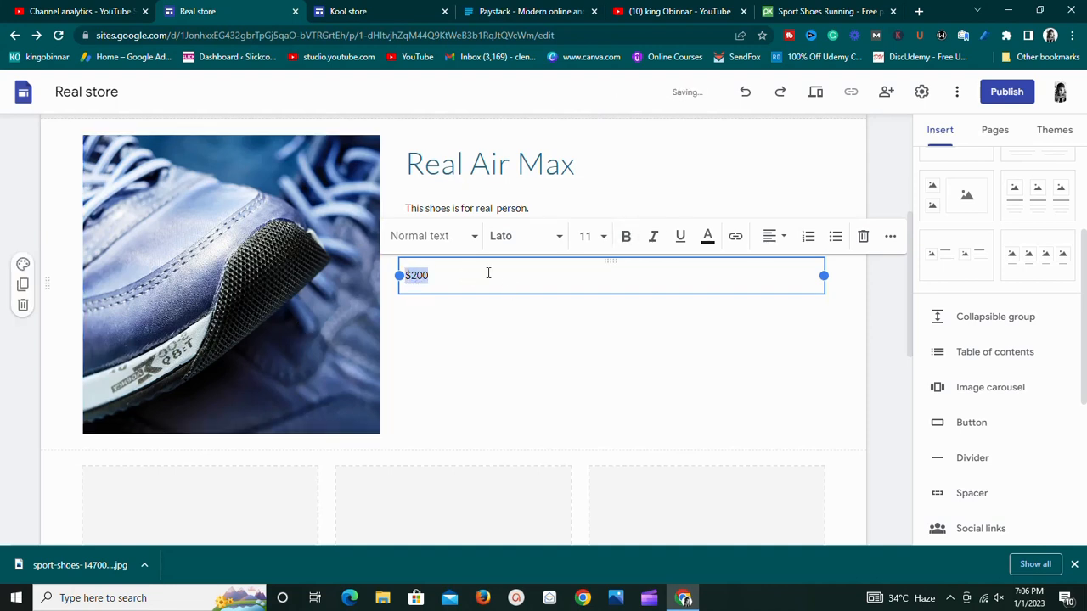
left_click(627, 240)
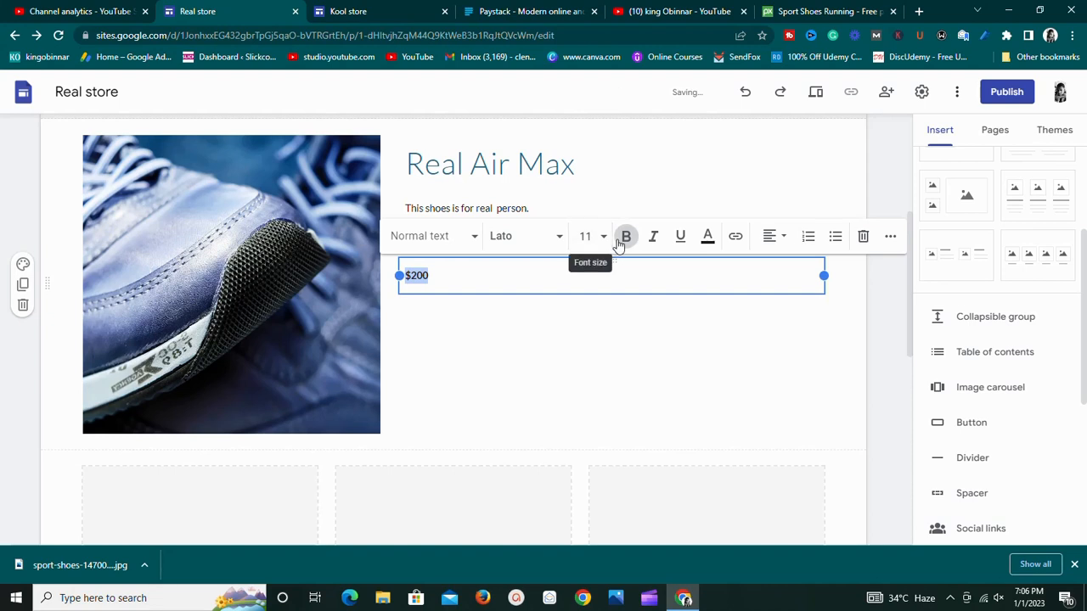
left_click(604, 237)
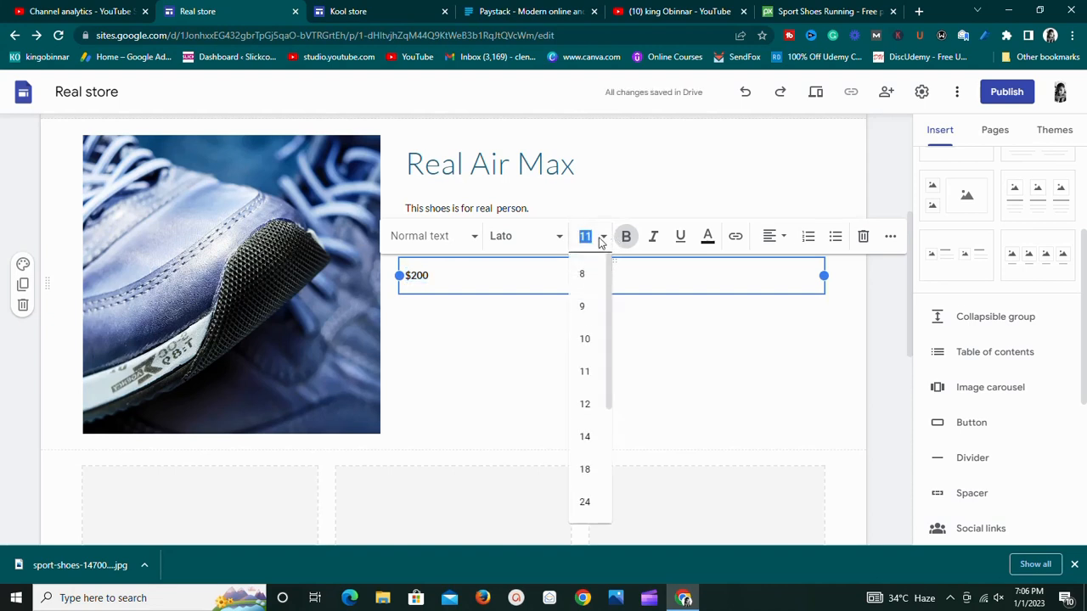
left_click(590, 473)
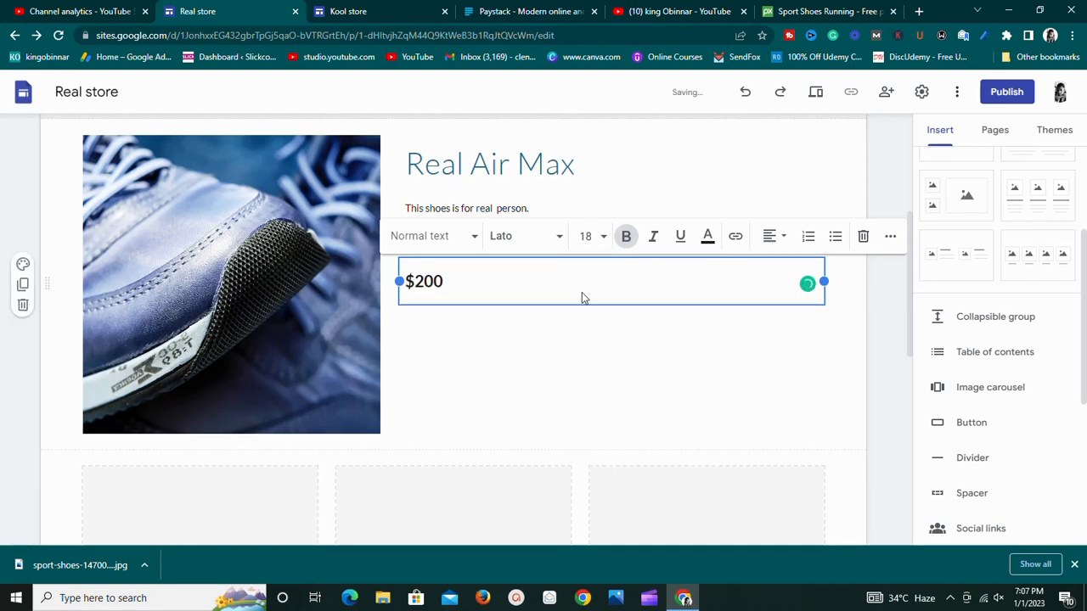
left_click(630, 336)
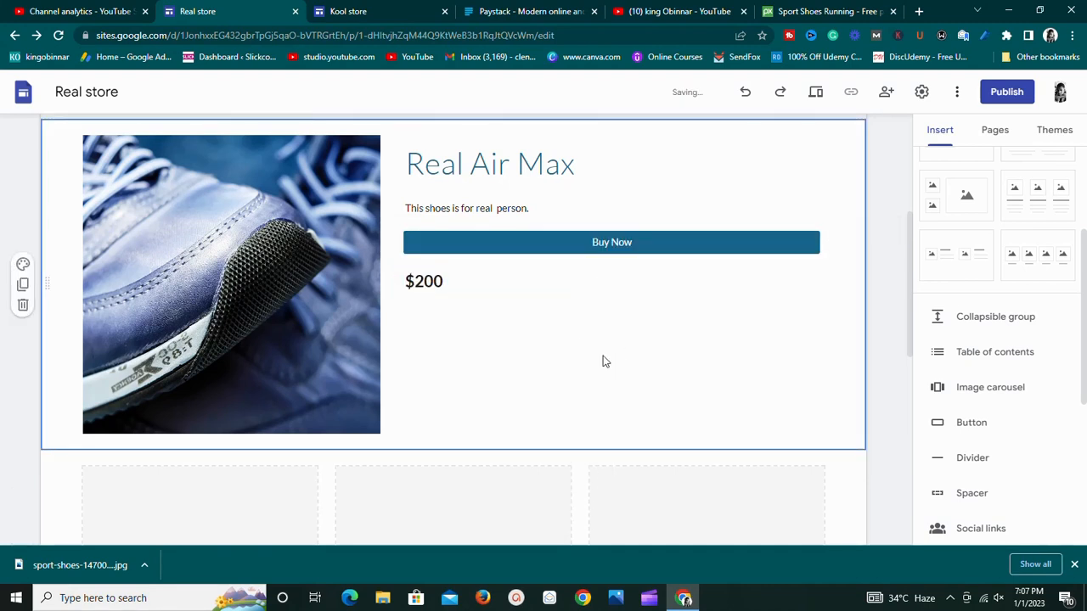
Step: Move the $200 price text above the Buy Now button and center-align it
left_click(431, 290)
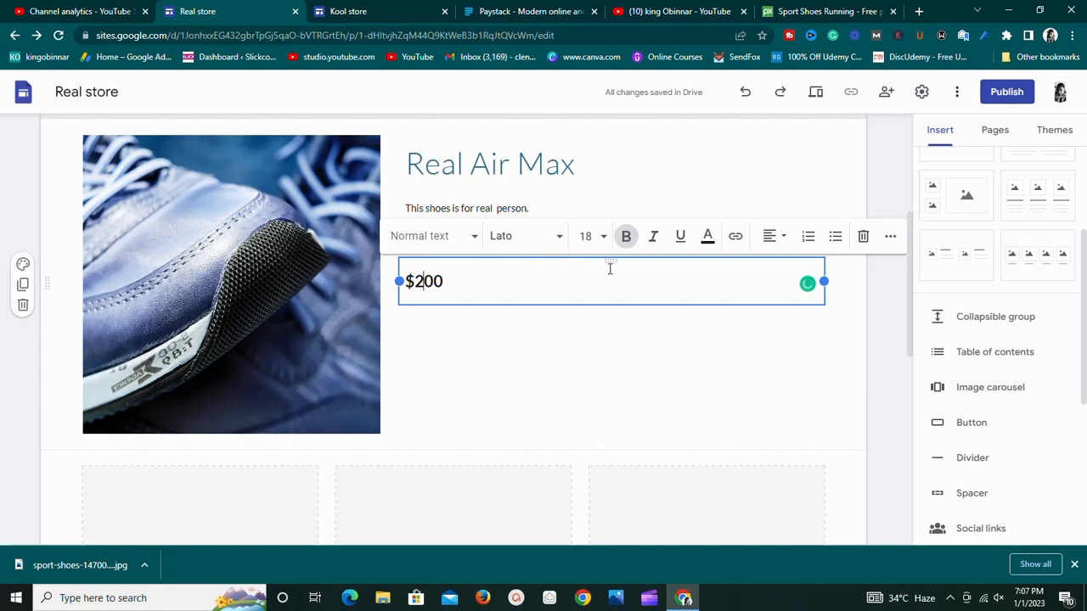
left_click_drag(608, 261, 612, 226)
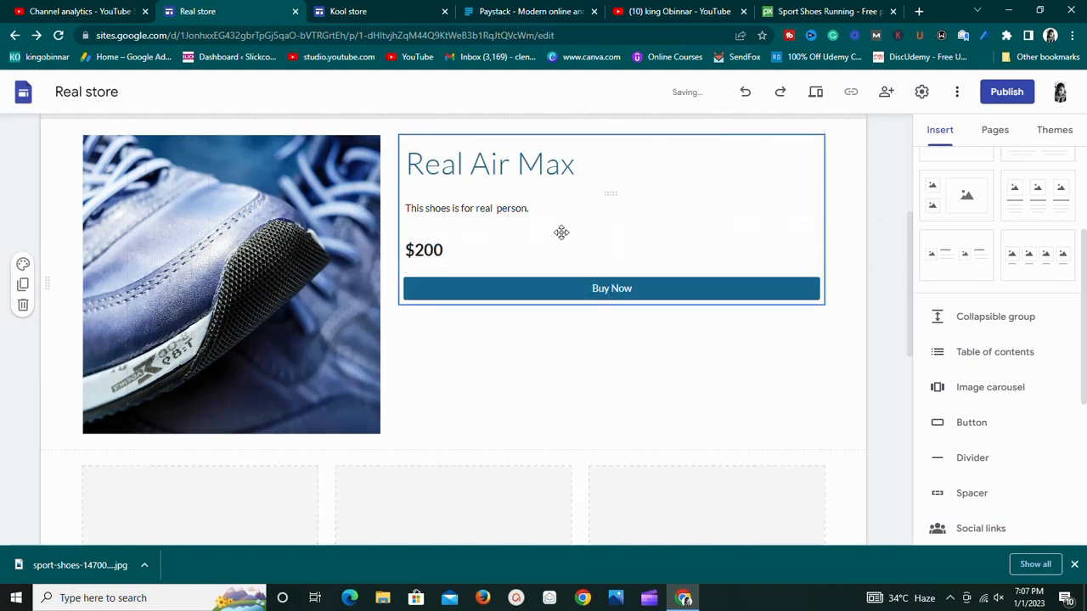
left_click(421, 256)
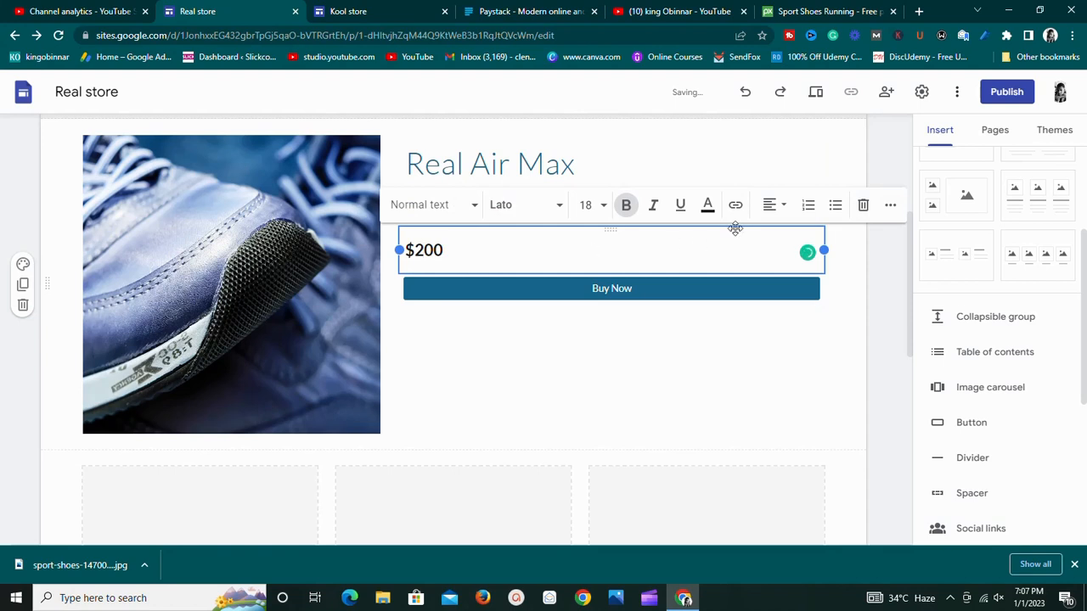
left_click(773, 204)
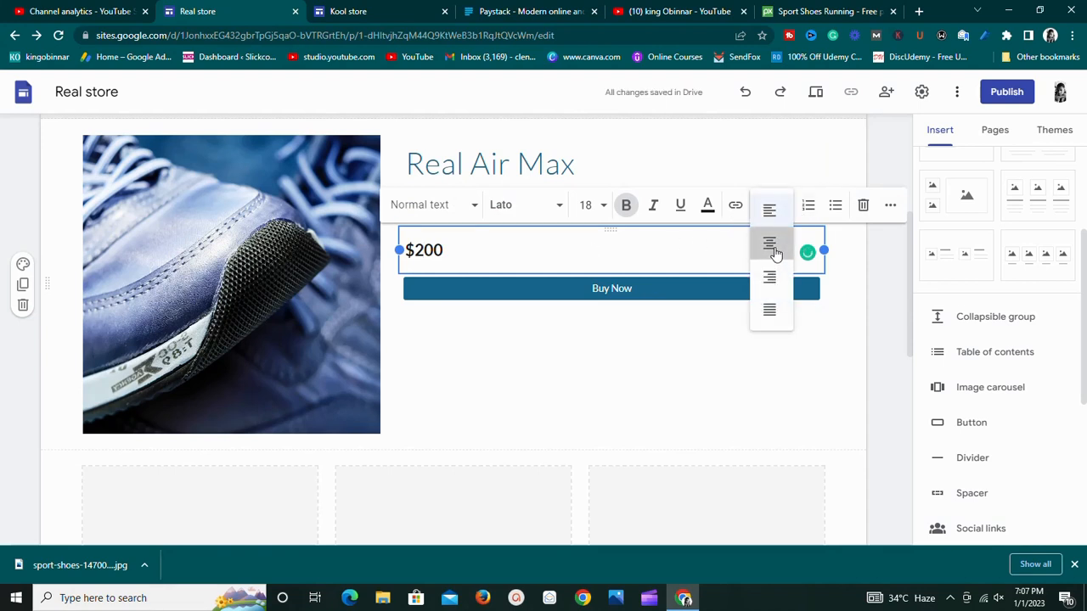
left_click(766, 243)
left_click(646, 403)
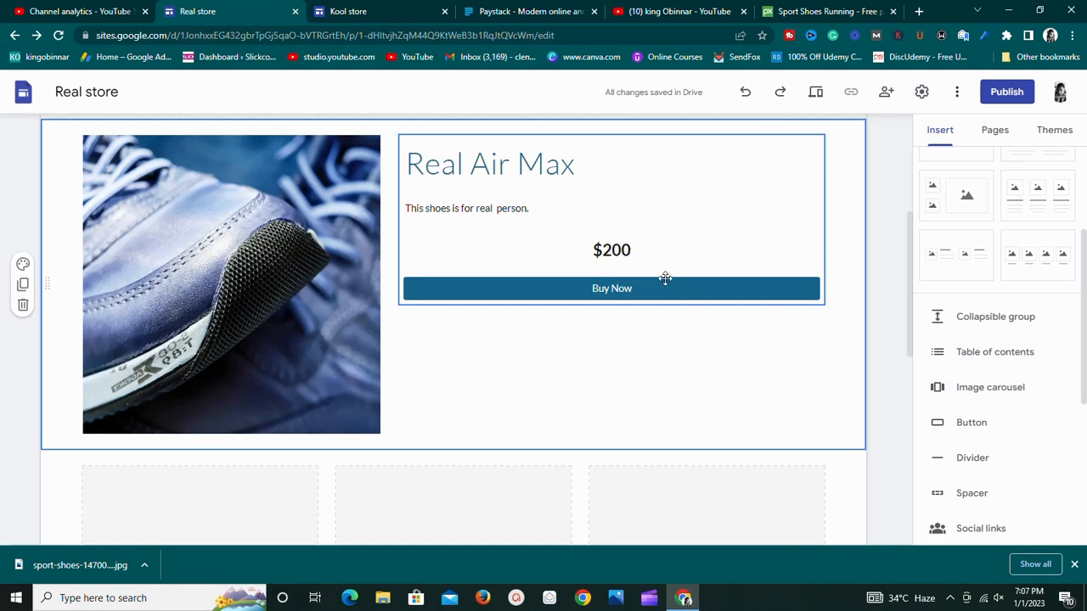
Step: Review the page layout in the editor, from the Real Store header to the empty image placeholders and social links
scroll(510, 335, "down", 5)
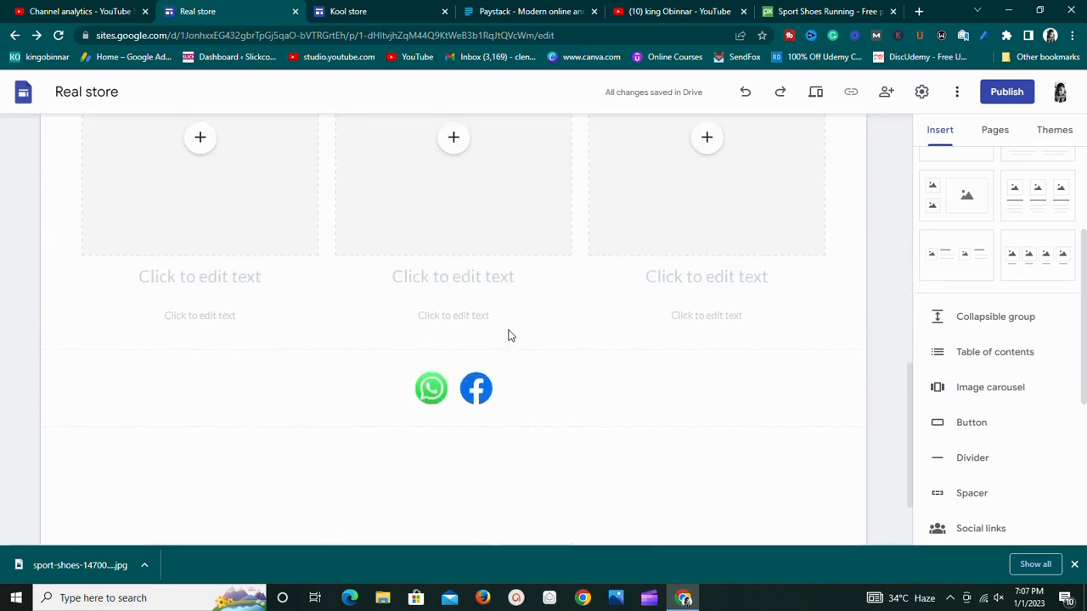
scroll(510, 334, "up", 10)
scroll(514, 305, "down", 5)
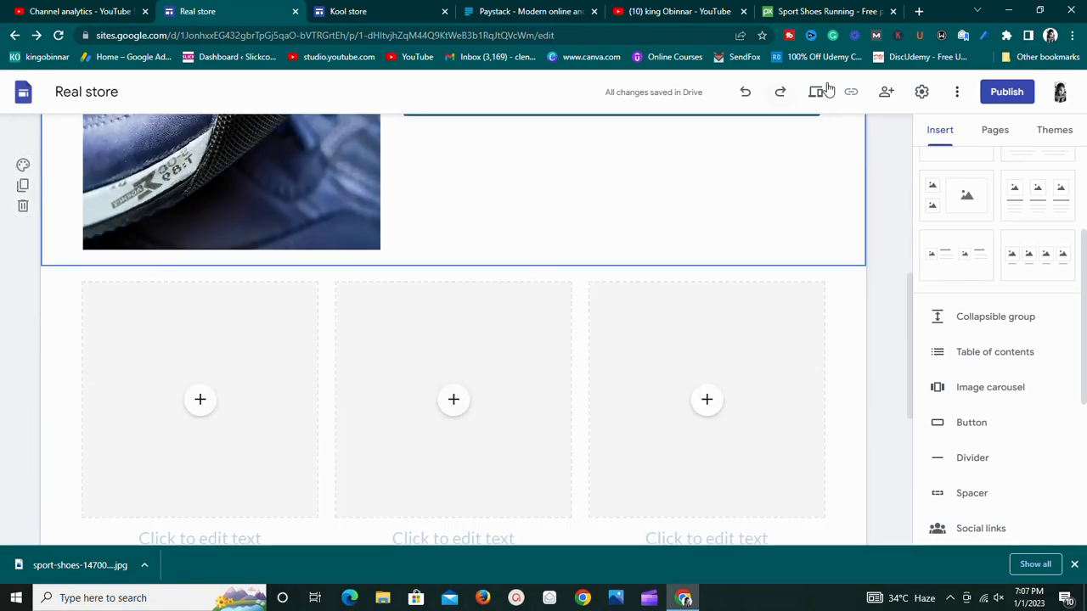
scroll(590, 238, "up", 2)
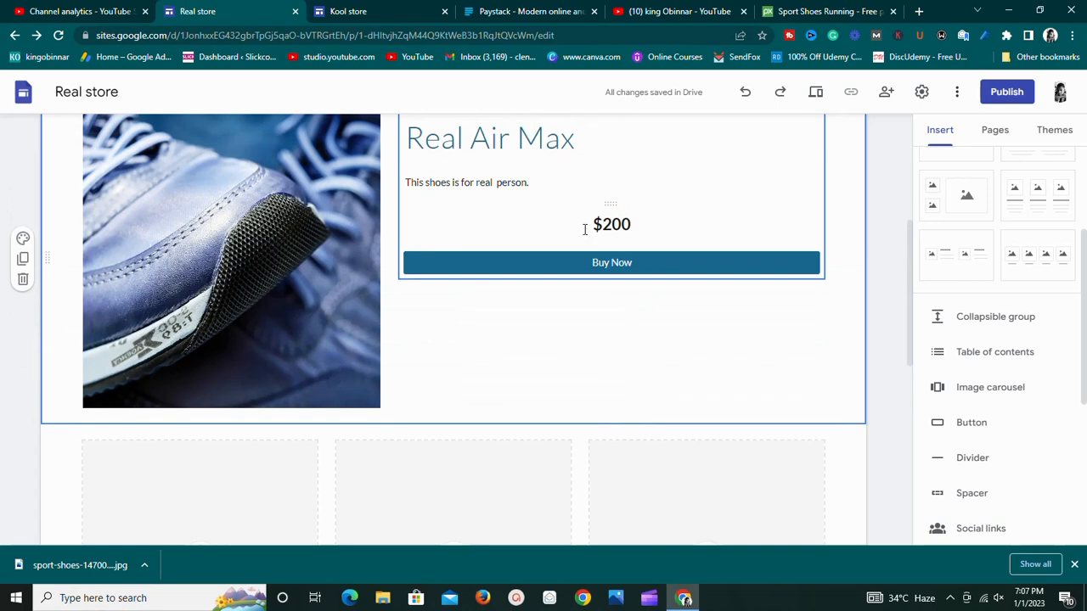
scroll(586, 236, "up", 4)
scroll(574, 236, "down", 2)
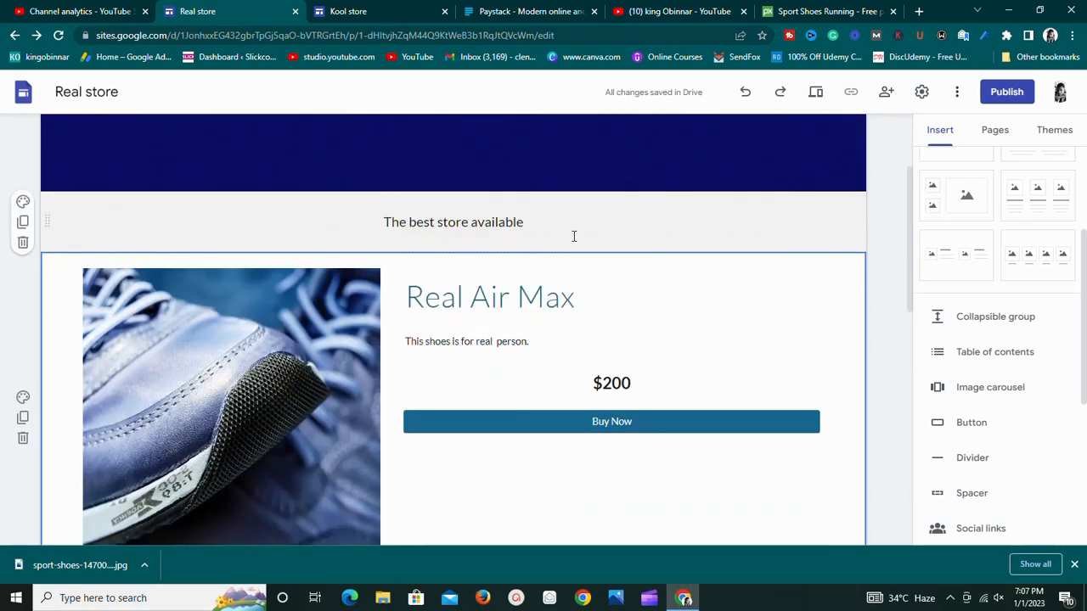
scroll(572, 235, "down", 4)
scroll(572, 235, "up", 4)
scroll(575, 227, "up", 3)
left_click(591, 228)
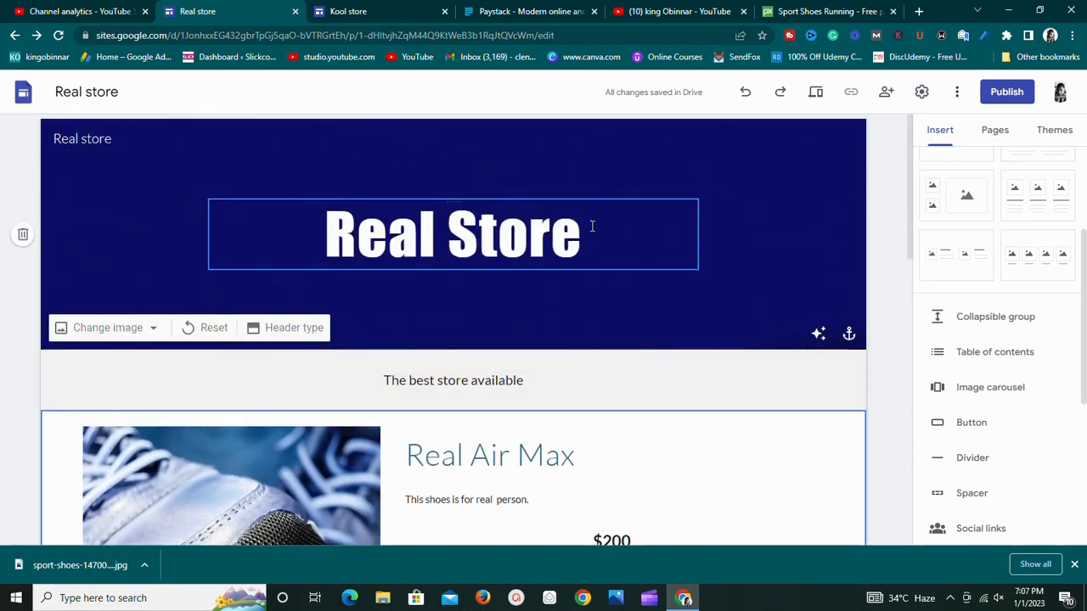
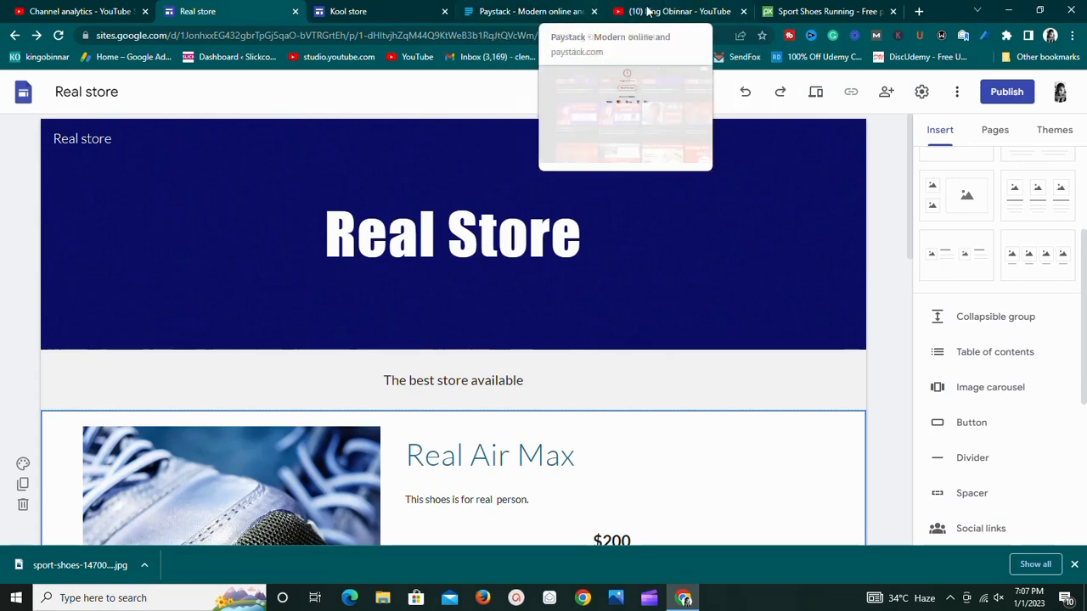
Step: Preview the Real store site and examine its header and the Real Air Max product section
left_click(806, 91)
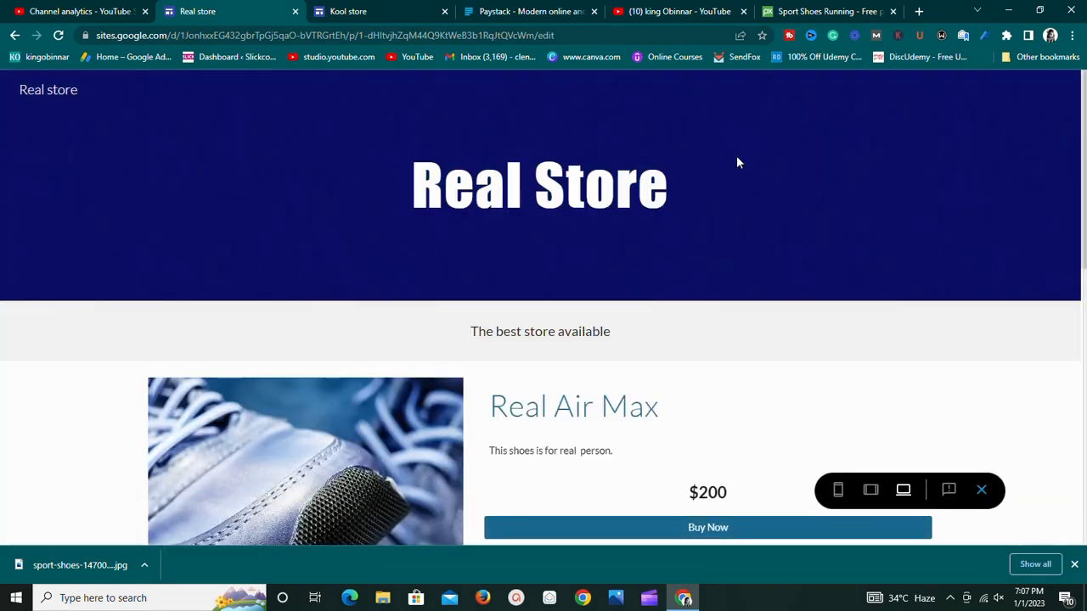
scroll(703, 179, "down", 3)
scroll(703, 180, "up", 5)
scroll(701, 180, "down", 4)
scroll(701, 181, "up", 1)
scroll(701, 180, "up", 3)
scroll(698, 177, "down", 4)
scroll(690, 179, "up", 2)
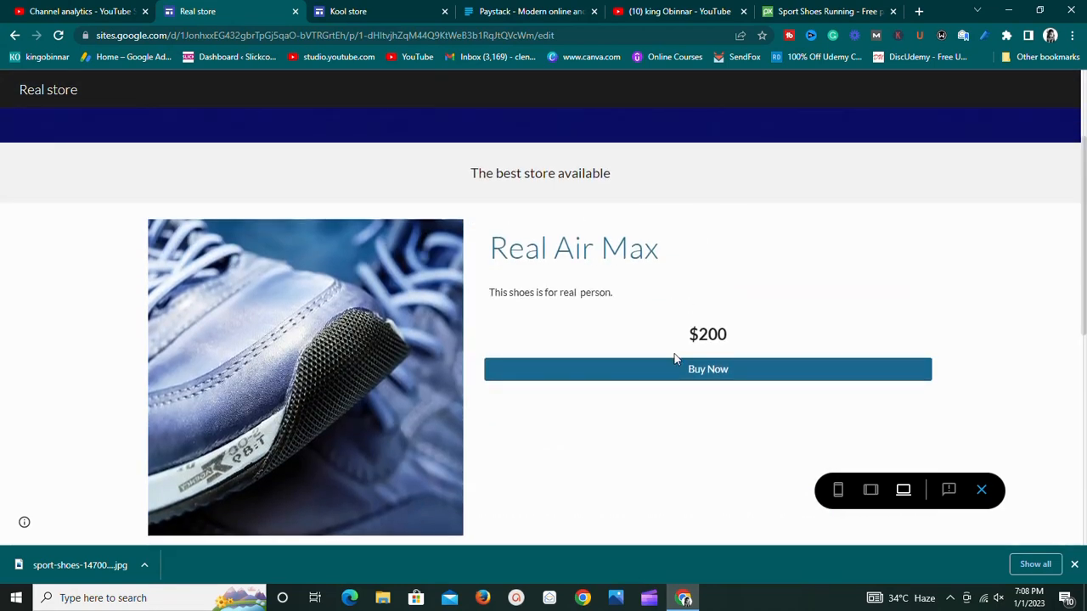
Step: Compare the preview with the Kool store site, check the empty placeholders on Real store, and exit the preview
left_click(333, 9)
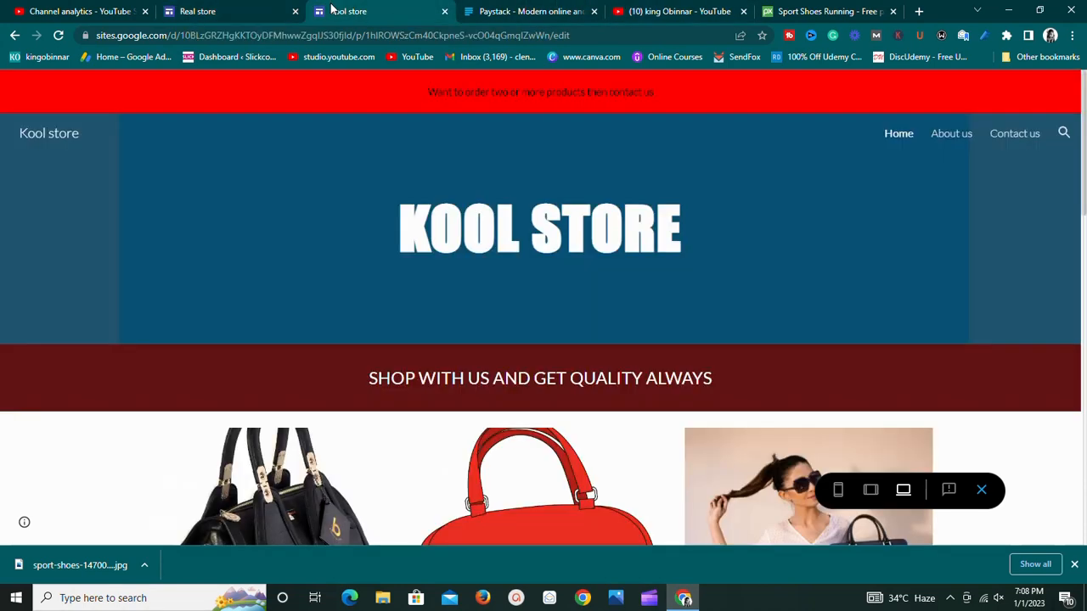
left_click(255, 9)
scroll(466, 349, "down", 5)
scroll(293, 291, "up", 2)
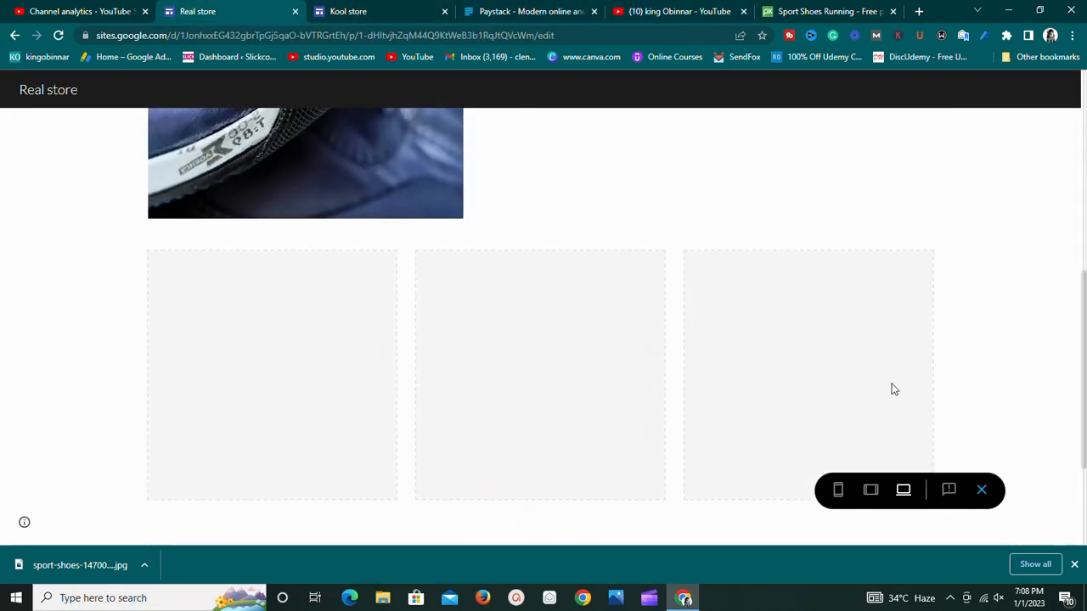
left_click(981, 489)
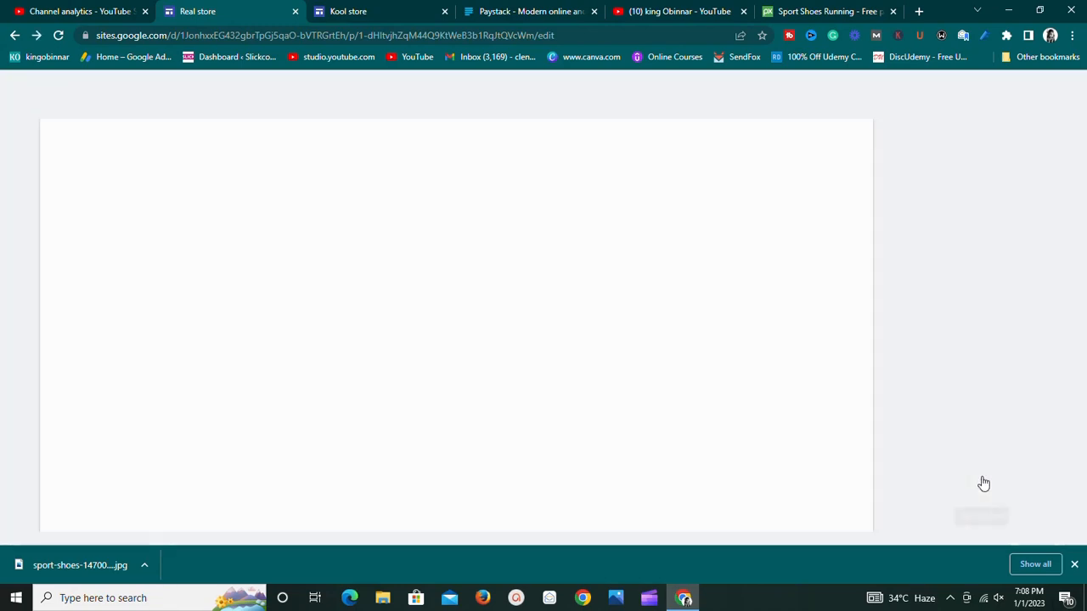
Step: Open the content options for the first empty image placeholder and switch to the Pixabay sport shoes page
scroll(793, 513, "down", 6)
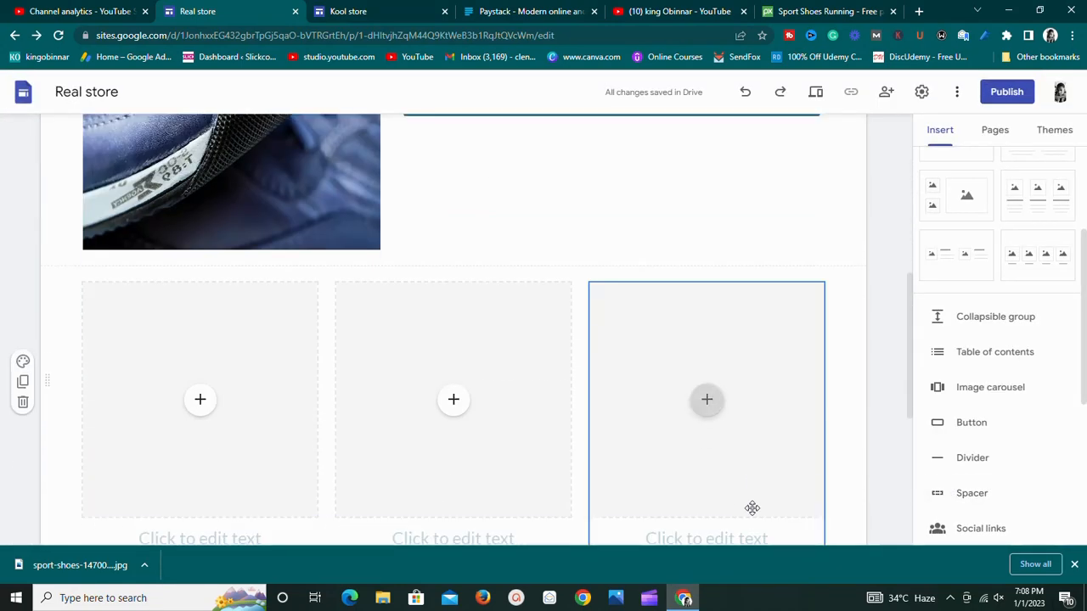
left_click(200, 400)
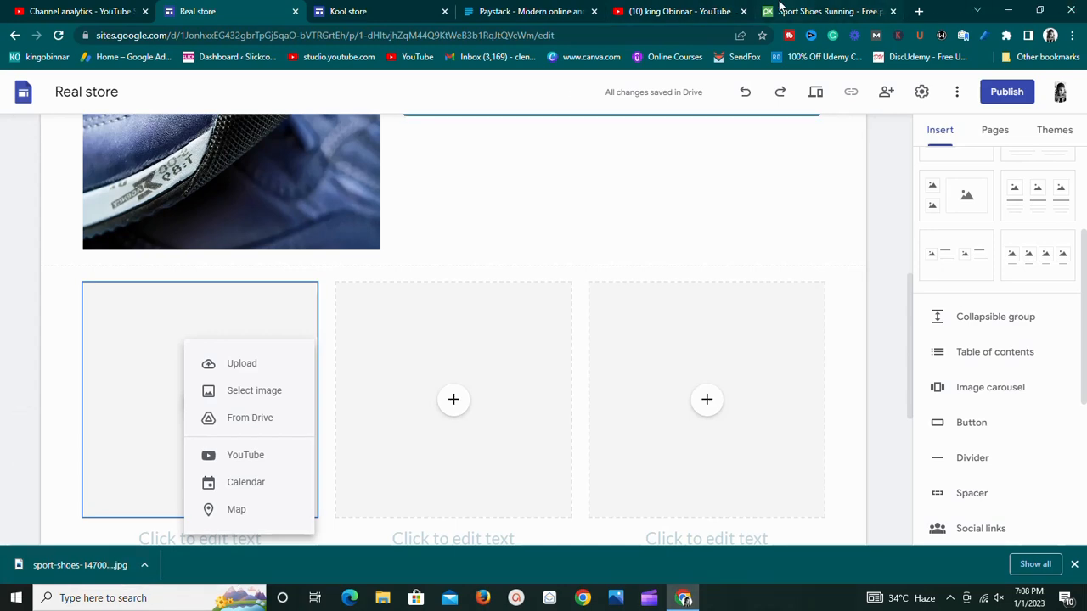
left_click(779, 8)
Step: Browse the sponsored and related images on the Pixabay sport shoes page for another product photo
scroll(708, 390, "down", 5)
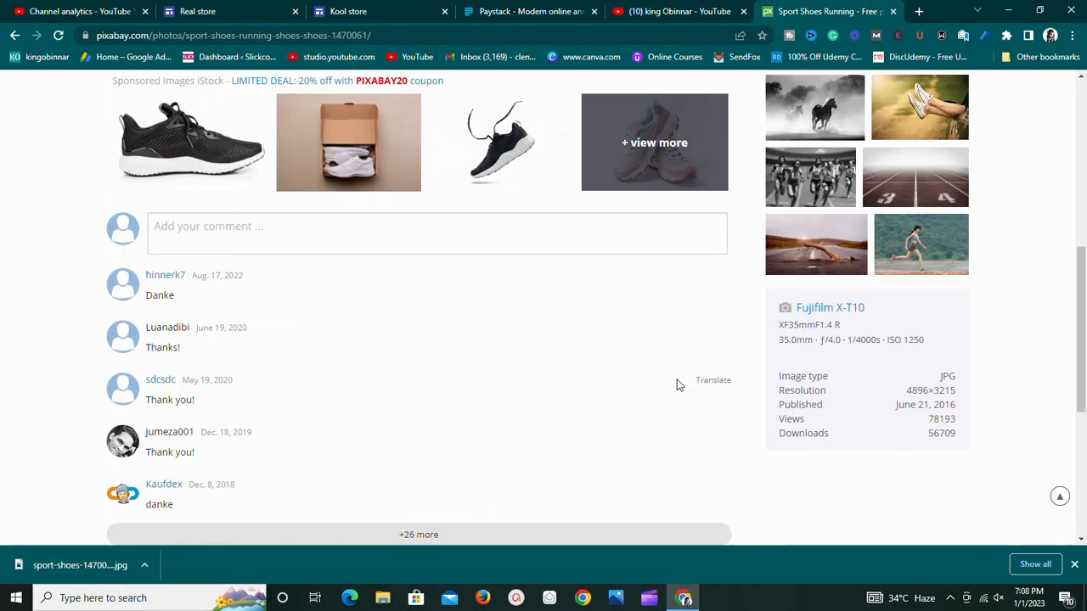
scroll(492, 310, "up", 2)
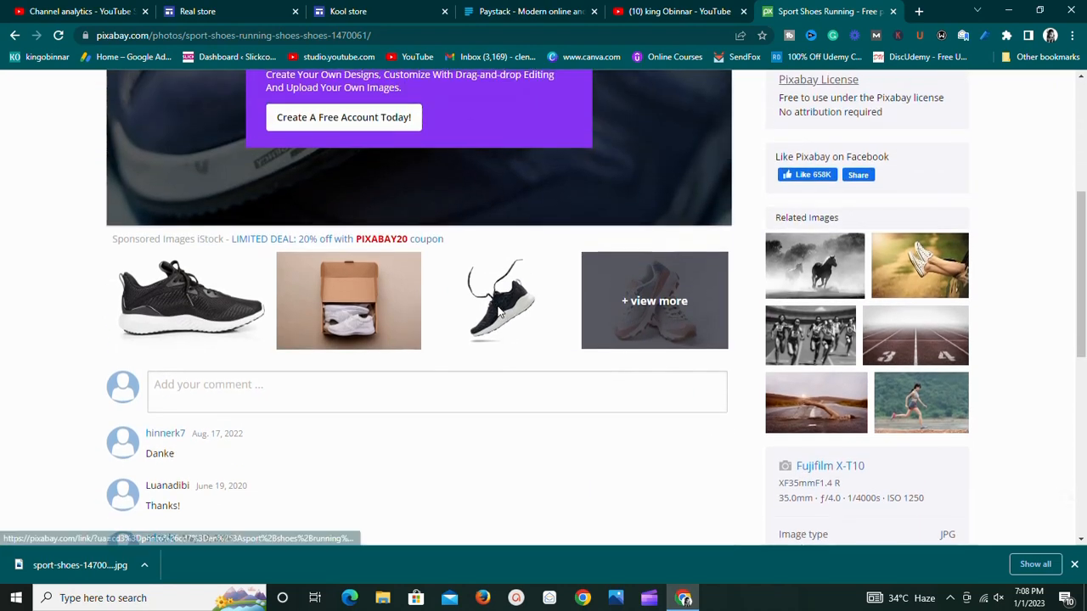
left_click(408, 319)
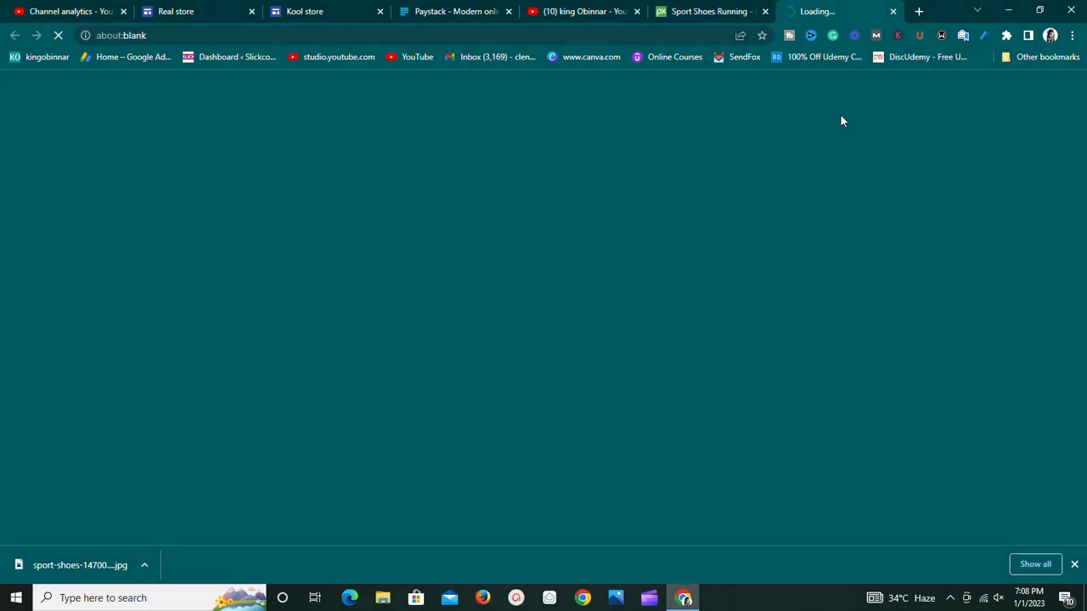
left_click(696, 11)
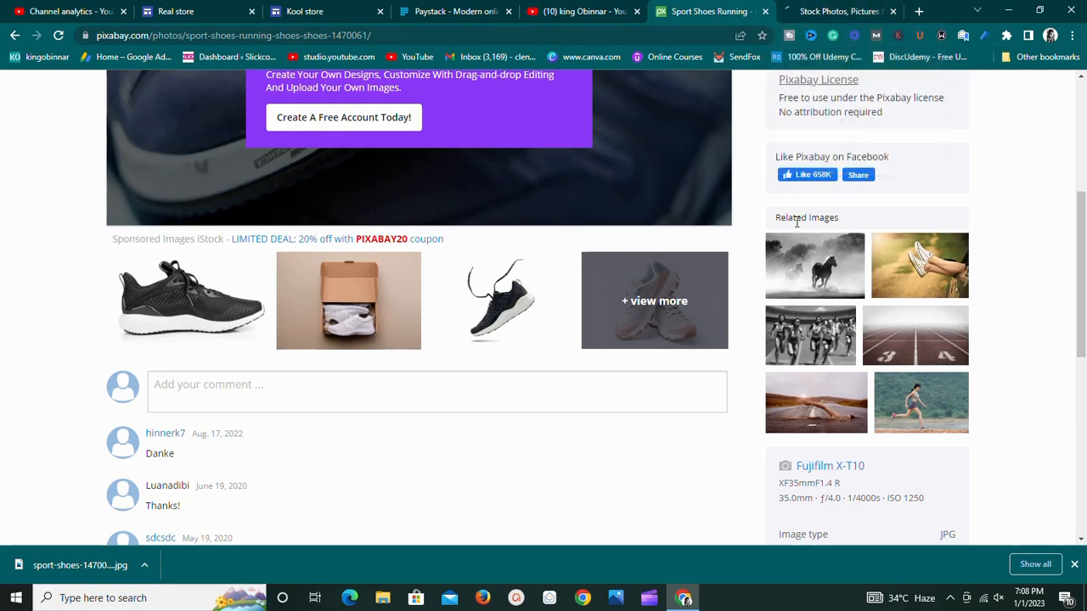
scroll(788, 322, "down", 4)
scroll(787, 330, "down", 2)
scroll(787, 327, "up", 9)
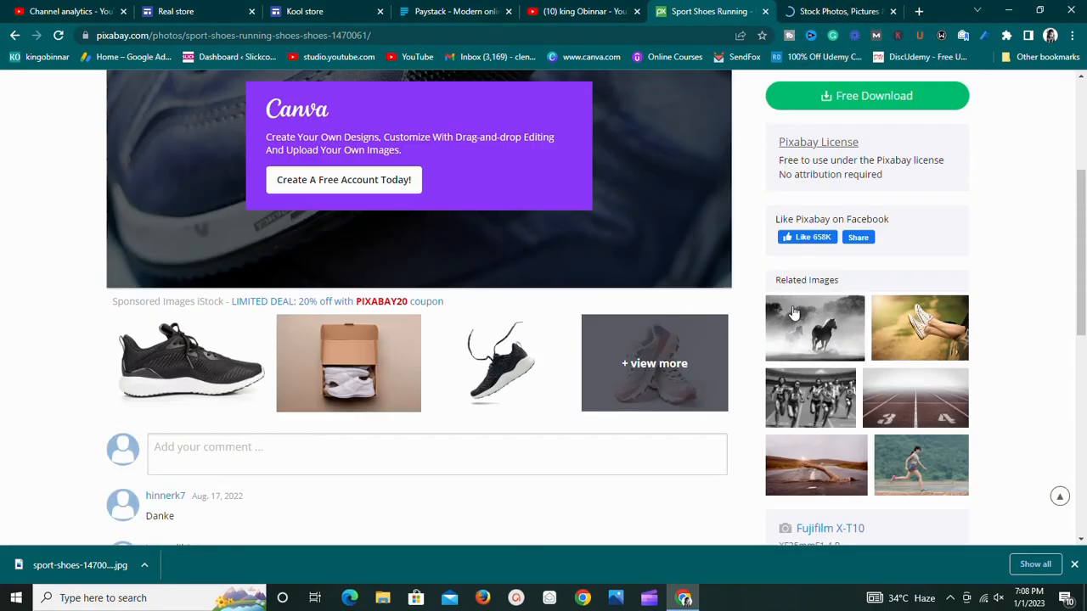
scroll(791, 310, "up", 1)
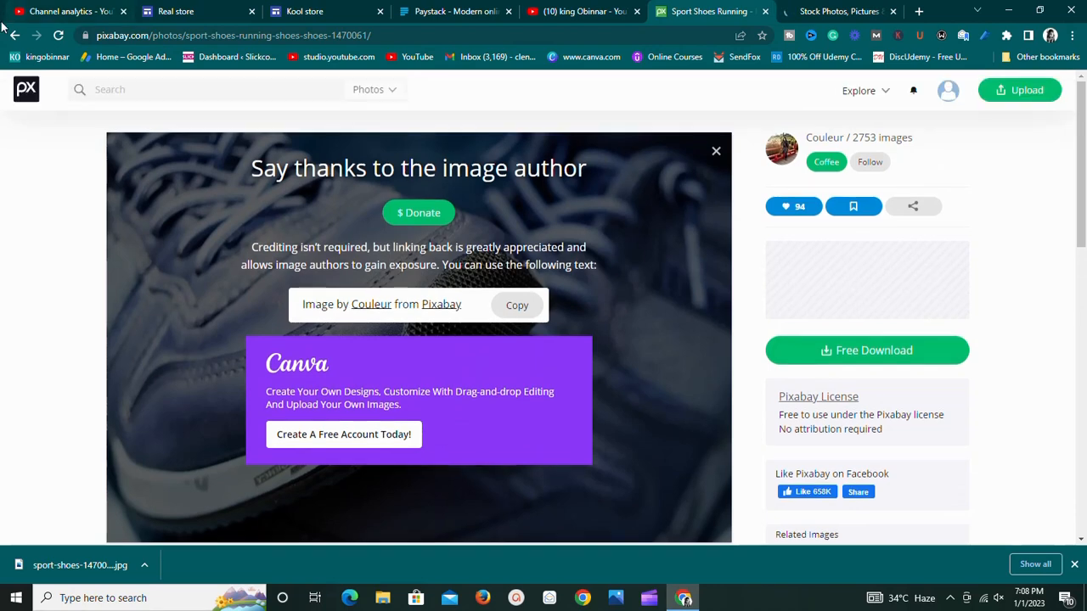
Step: Go back to the Pixabay shoes search results and open the photo of black leather shoes with a necktie
left_click(12, 35)
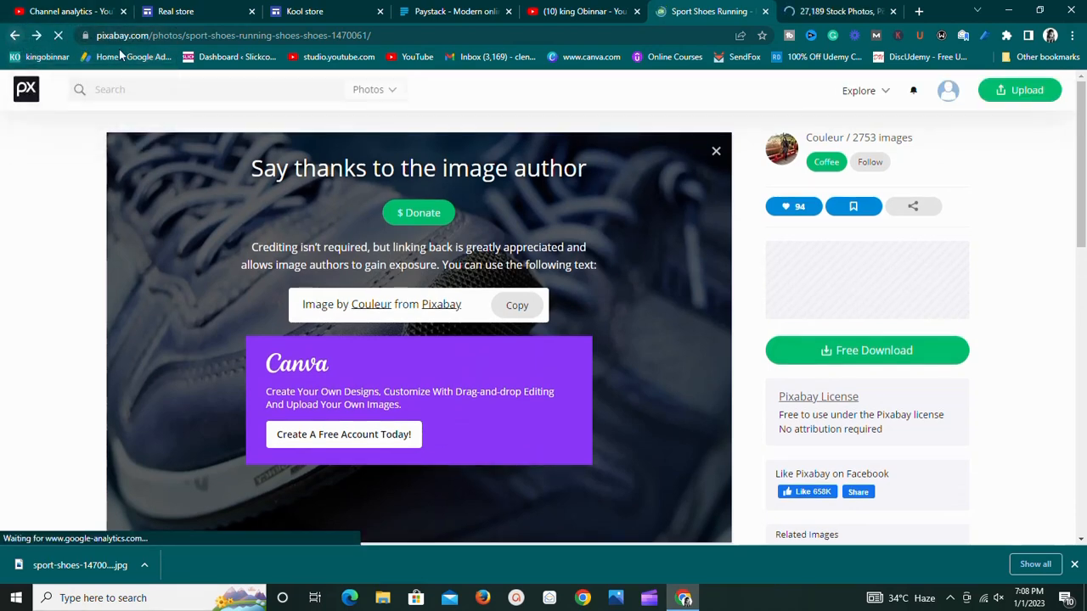
scroll(664, 318, "down", 4)
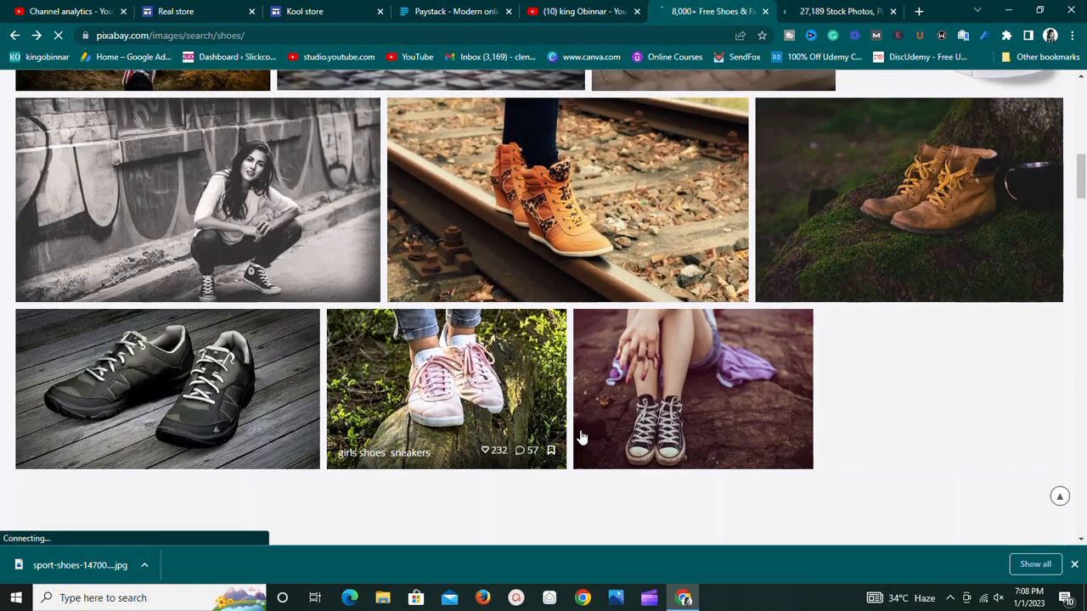
scroll(590, 439, "down", 4)
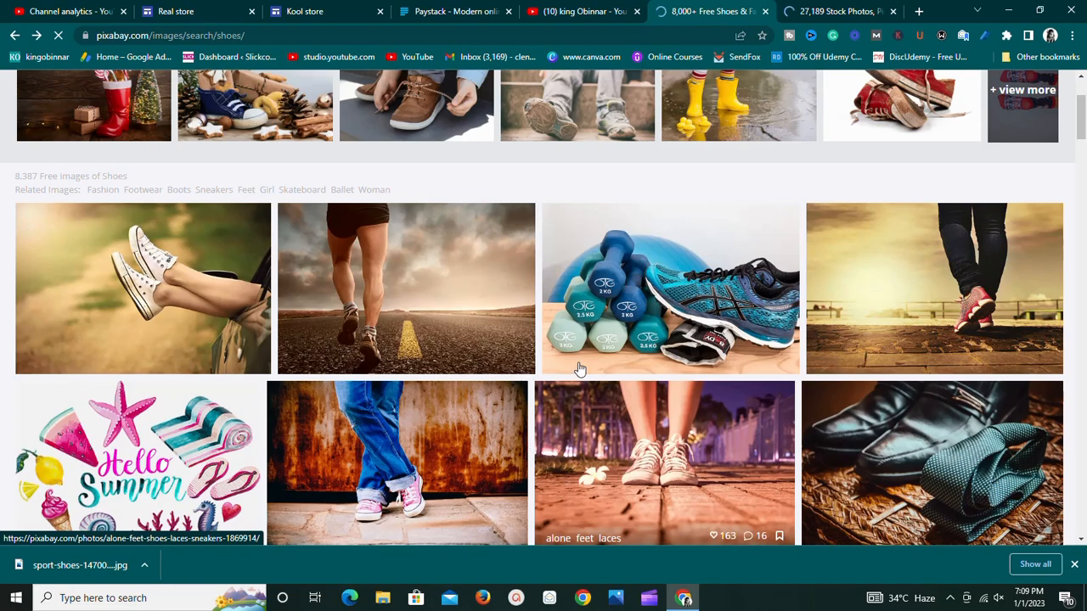
scroll(849, 408, "down", 4)
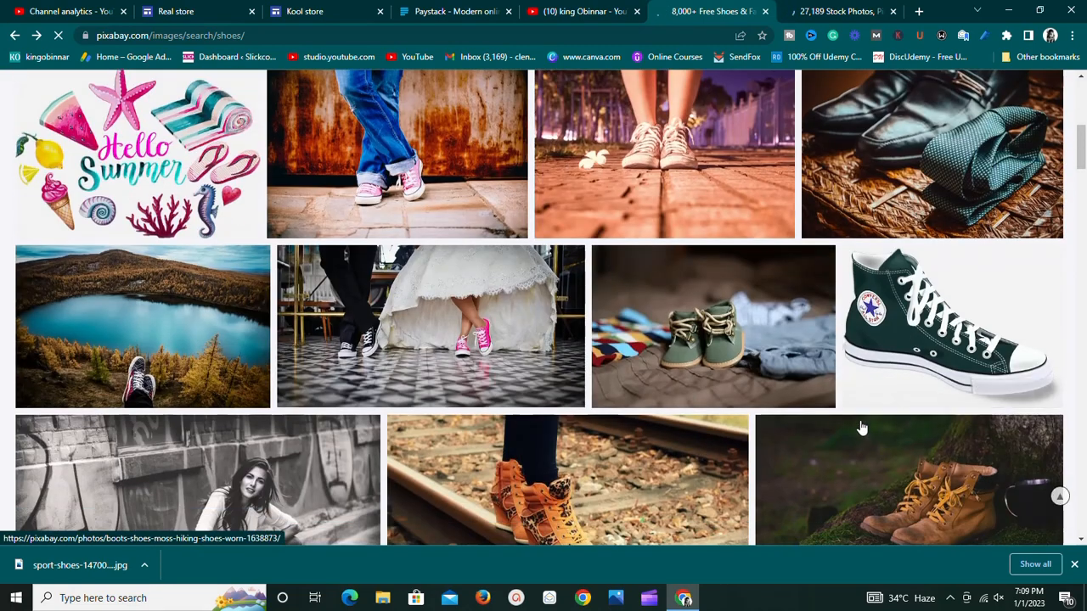
scroll(861, 427, "up", 4)
scroll(861, 427, "down", 2)
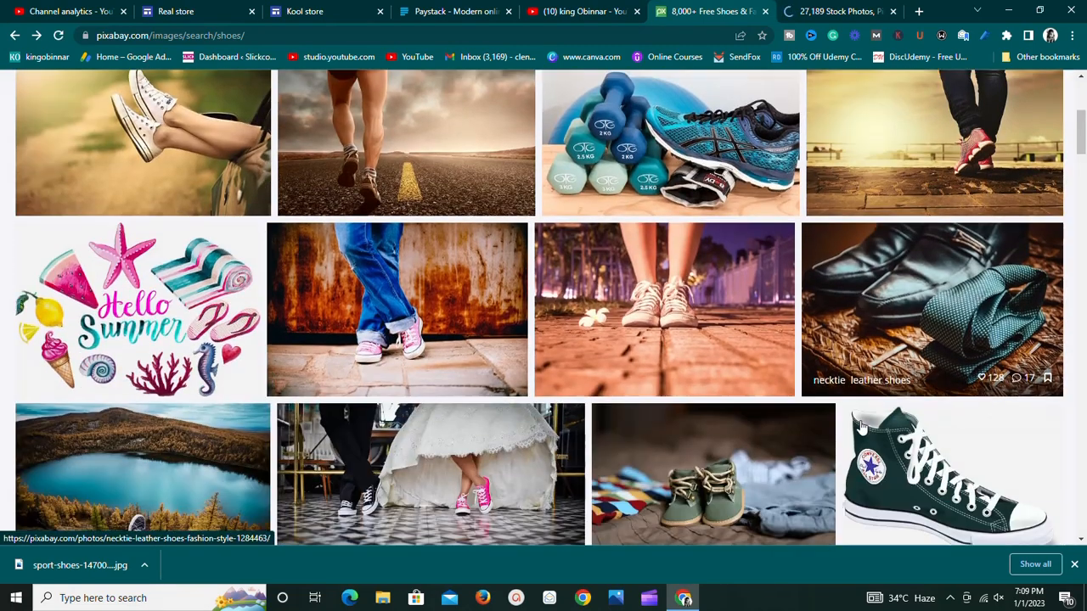
scroll(720, 502, "down", 1)
scroll(720, 503, "down", 2)
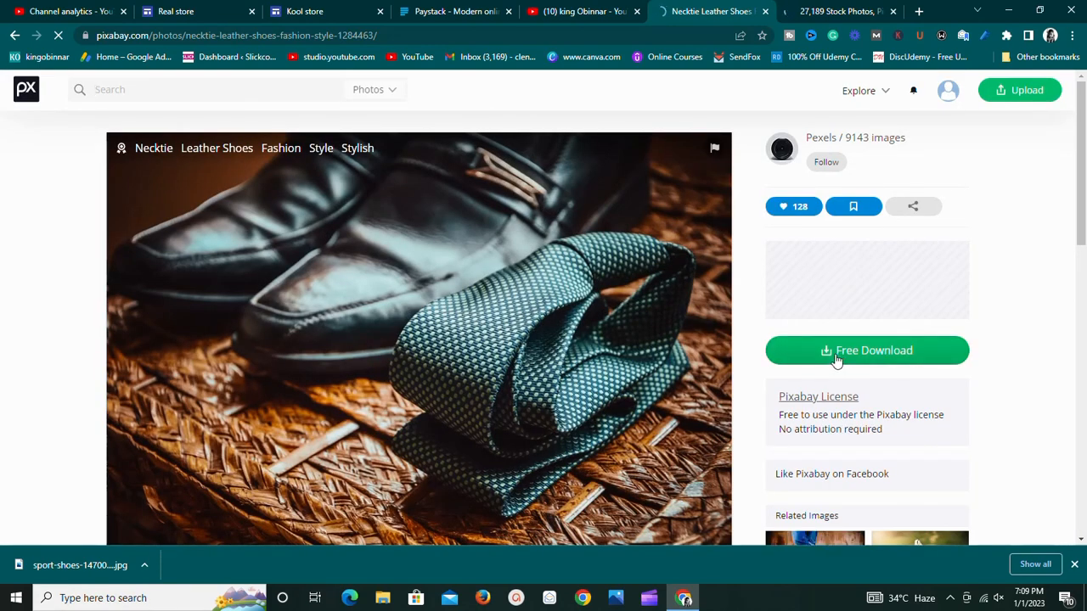
Step: Download the leather shoes and necktie photo at 1280×851 and place it in the first empty image placeholder on Real store
left_click(835, 356)
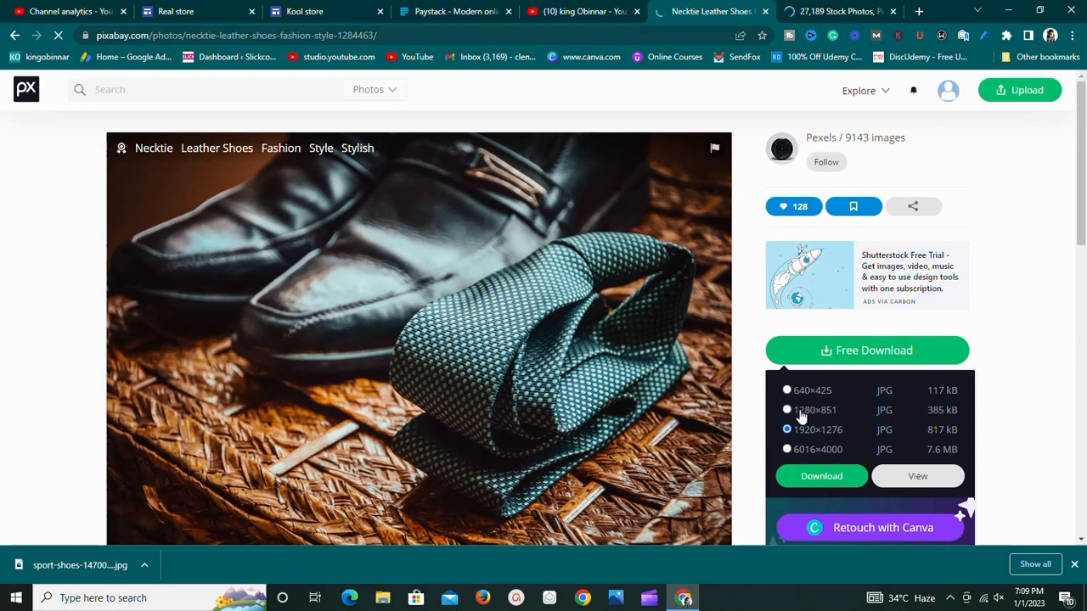
left_click(801, 412)
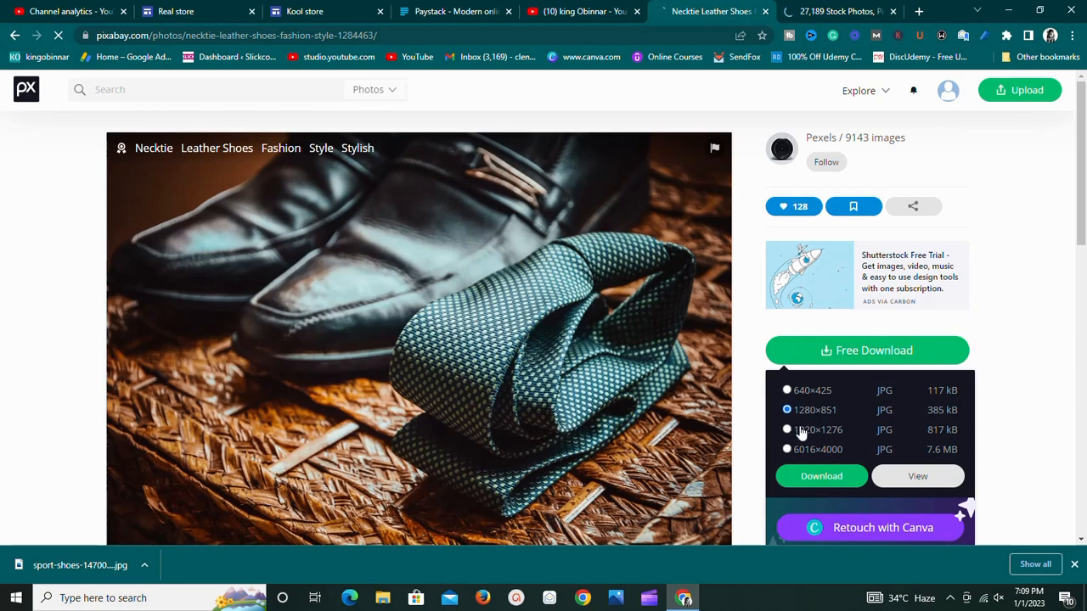
left_click(802, 477)
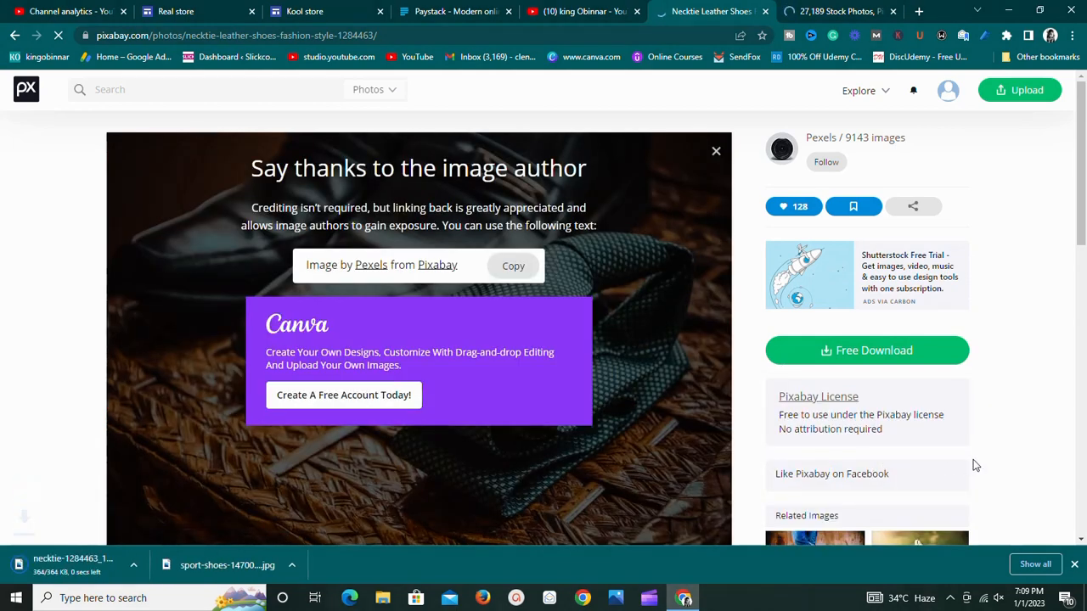
left_click(234, 11)
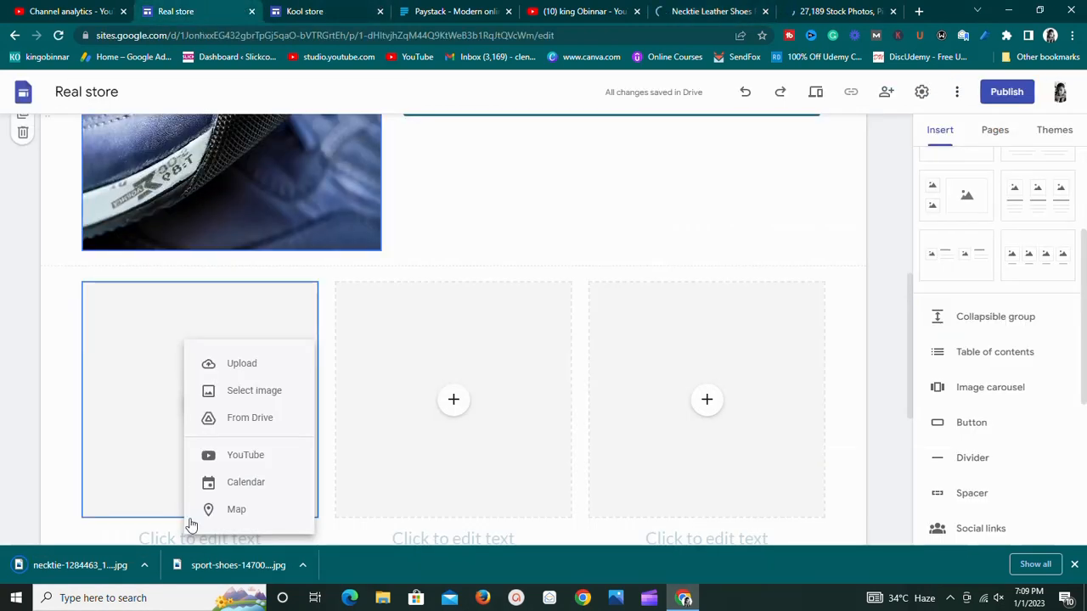
left_click_drag(119, 571, 148, 391)
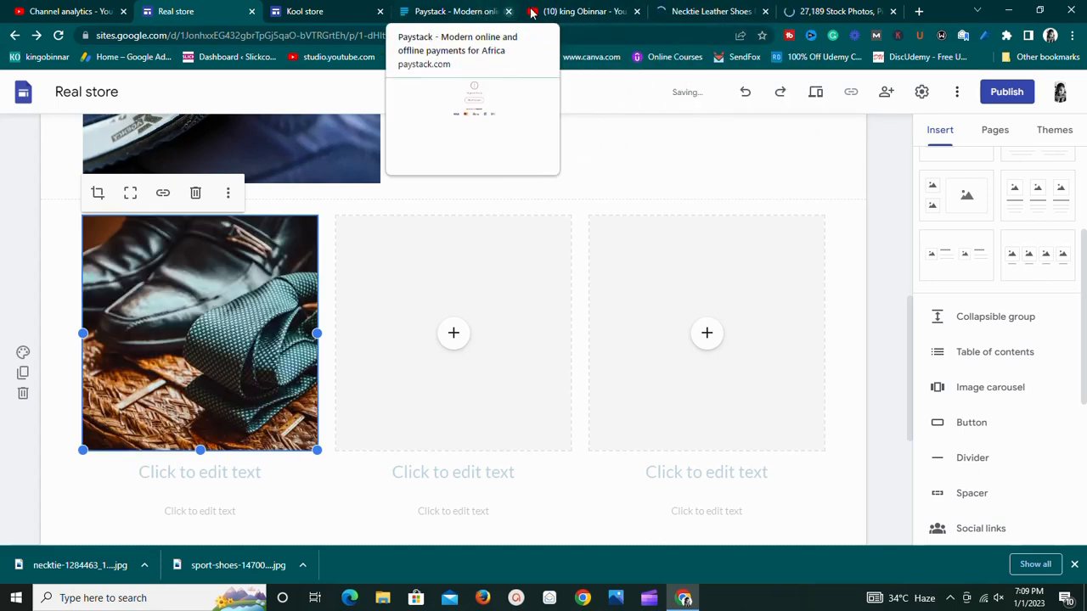
Step: Go back to the Pixabay shoes search results and open the picture of dark sneakers on wooden planks
left_click(696, 11)
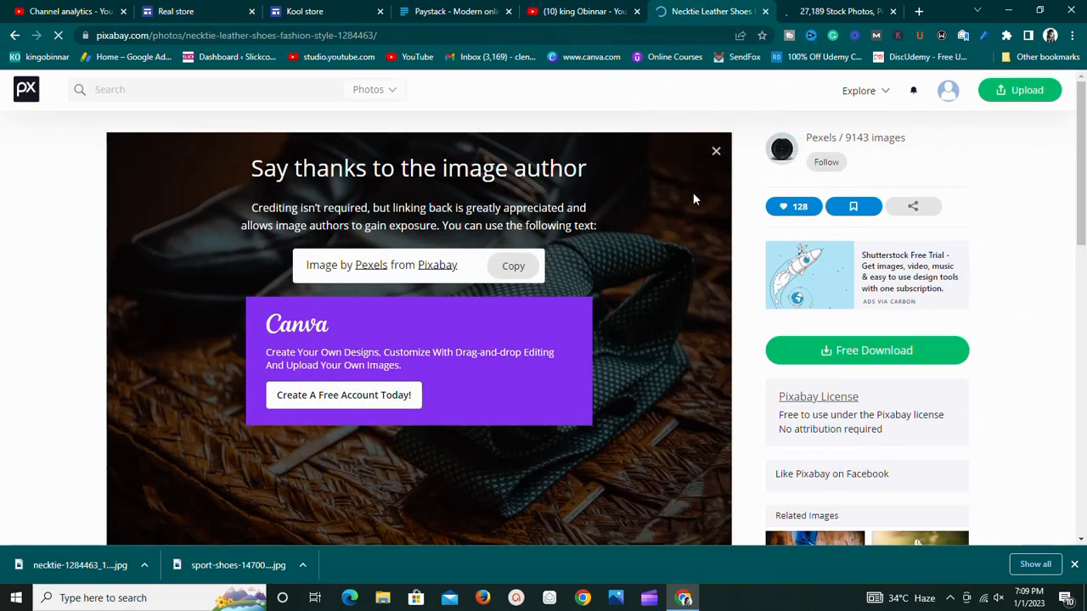
left_click(15, 35)
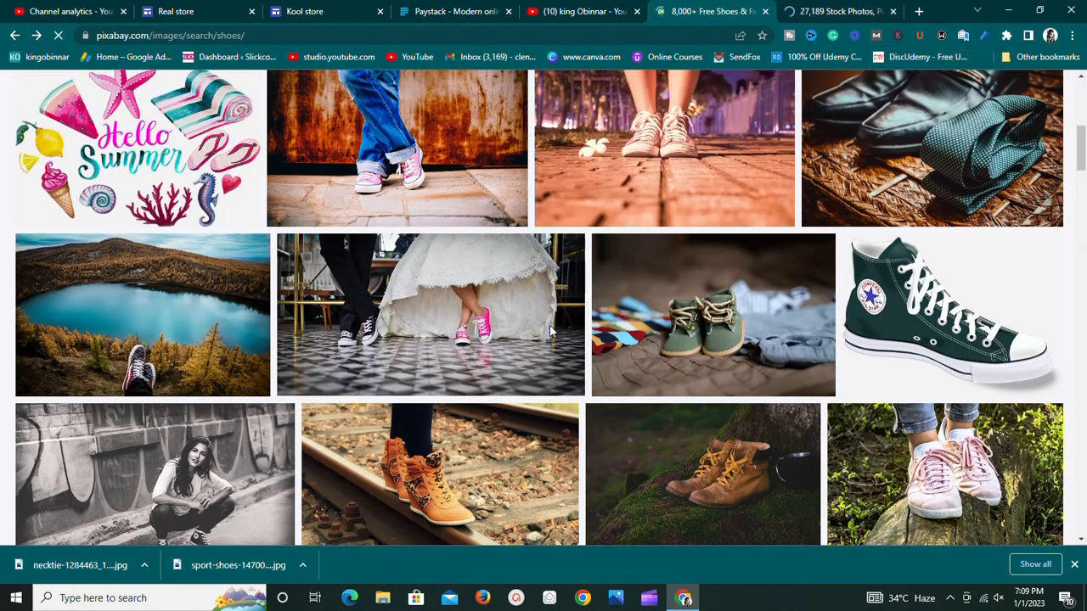
scroll(549, 331, "down", 5)
scroll(549, 327, "down", 2)
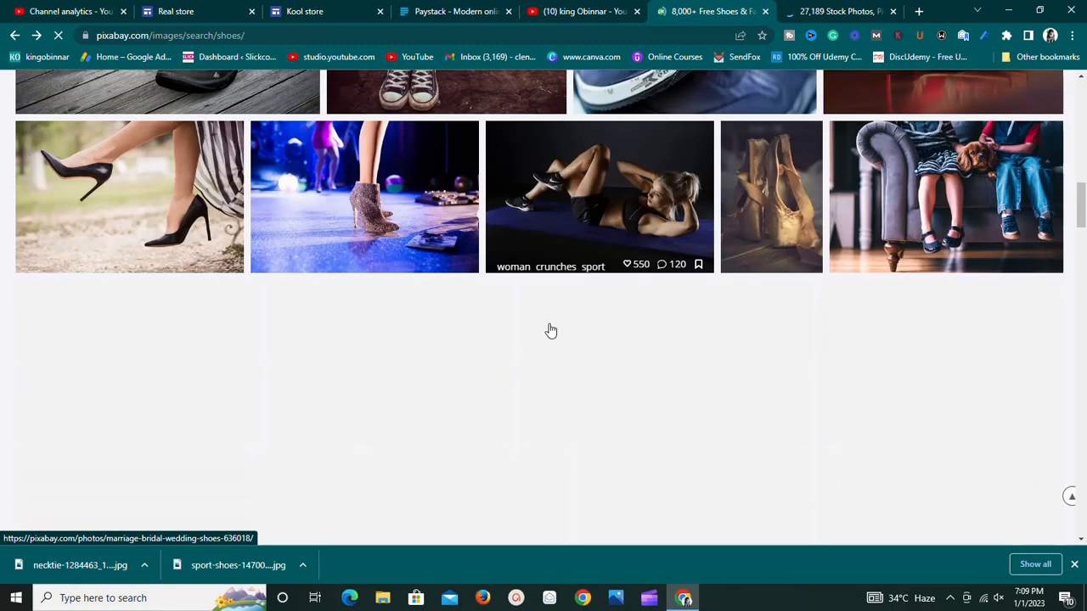
scroll(549, 327, "up", 2)
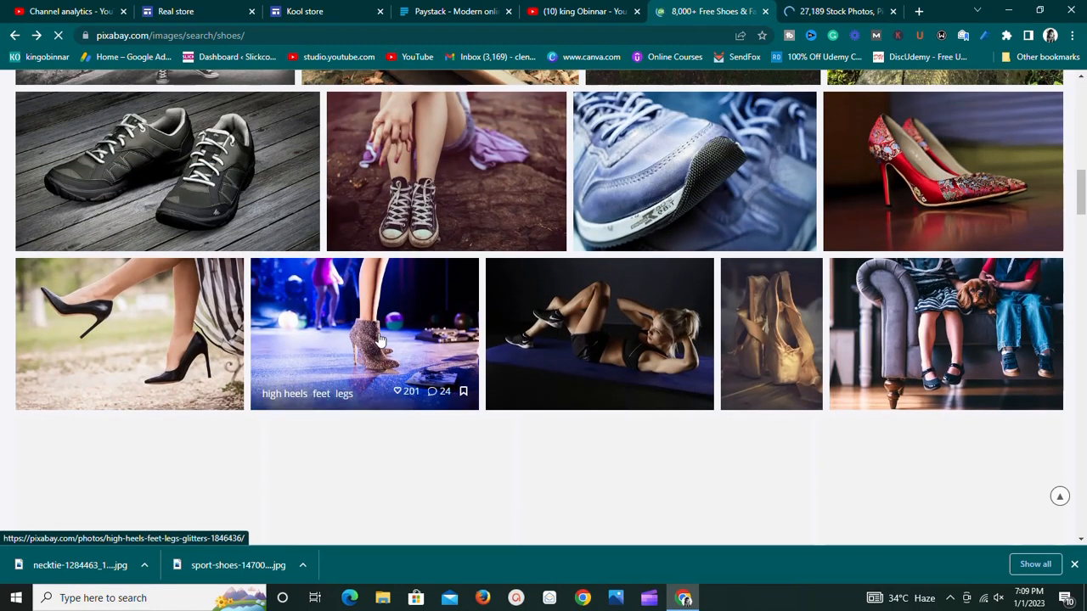
left_click(217, 218)
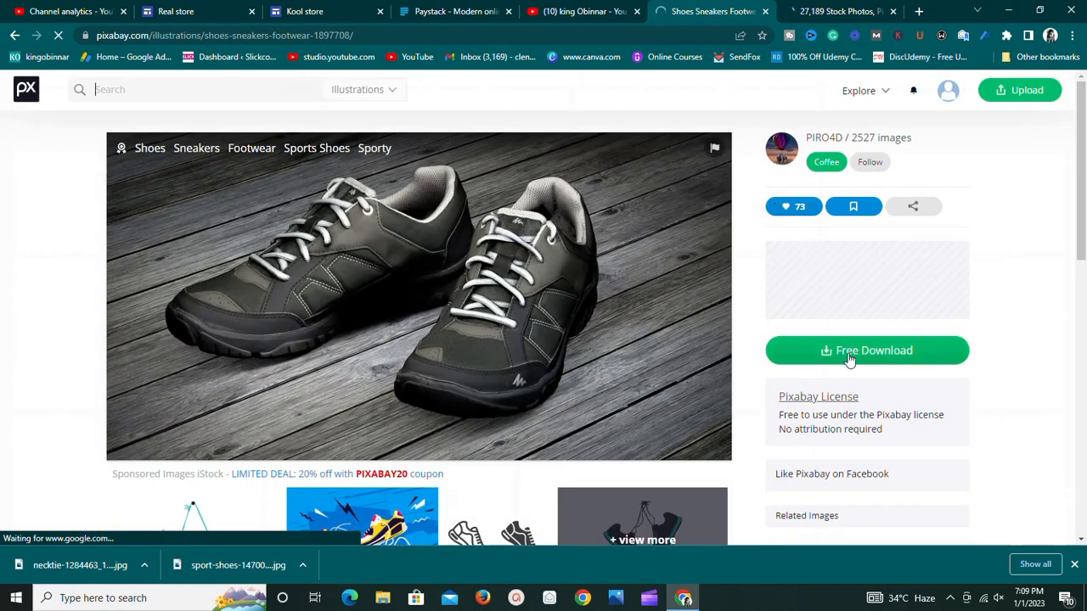
Step: Download the dark sneakers picture at 1280×672 and place it in the middle image placeholder on Real store
left_click(849, 358)
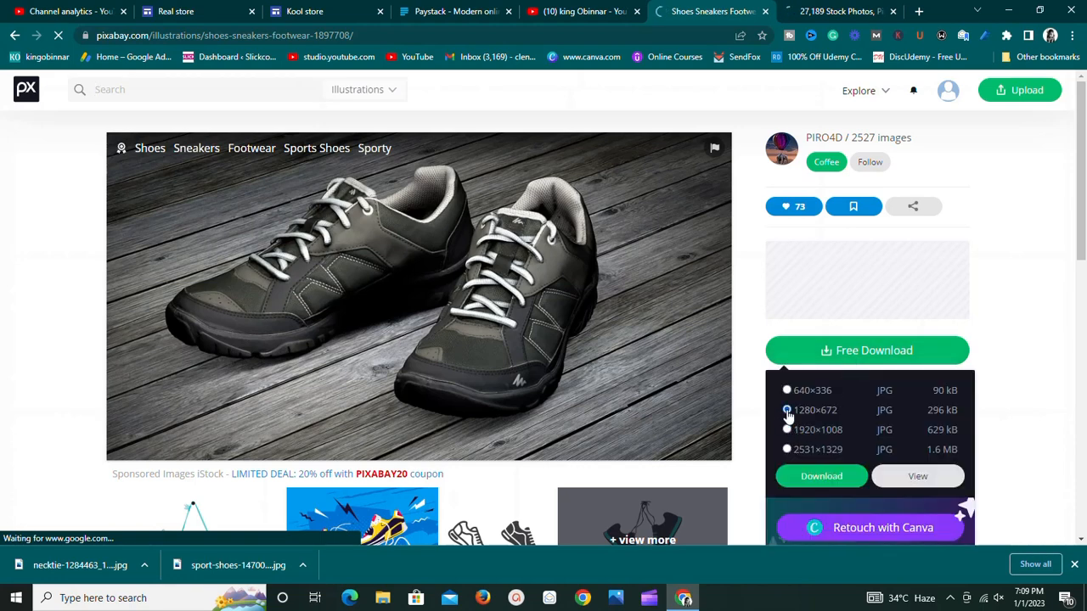
left_click(813, 477)
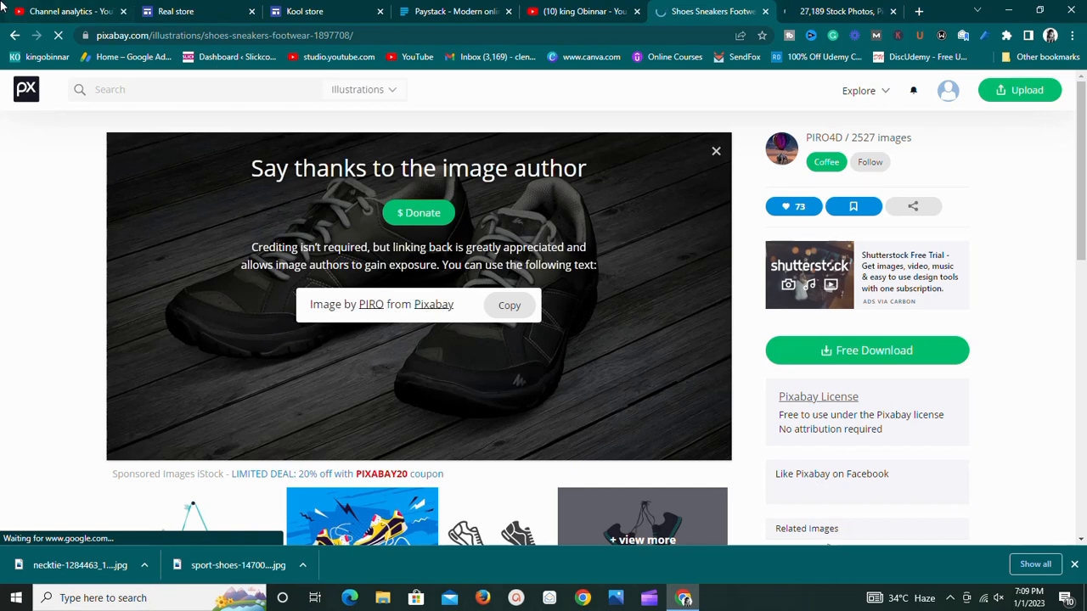
left_click(183, 11)
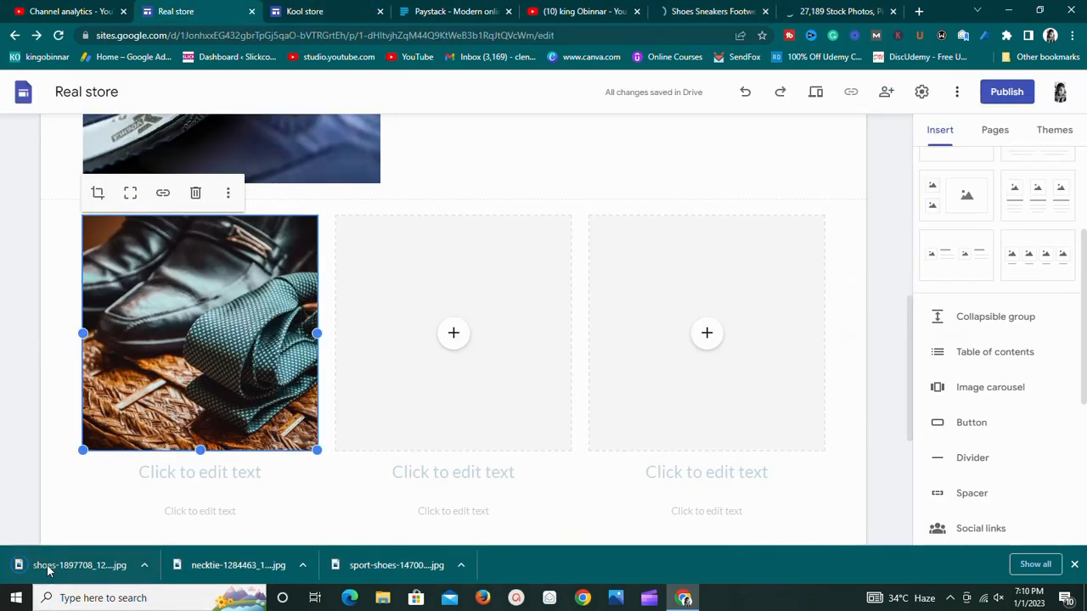
left_click_drag(47, 570, 516, 335)
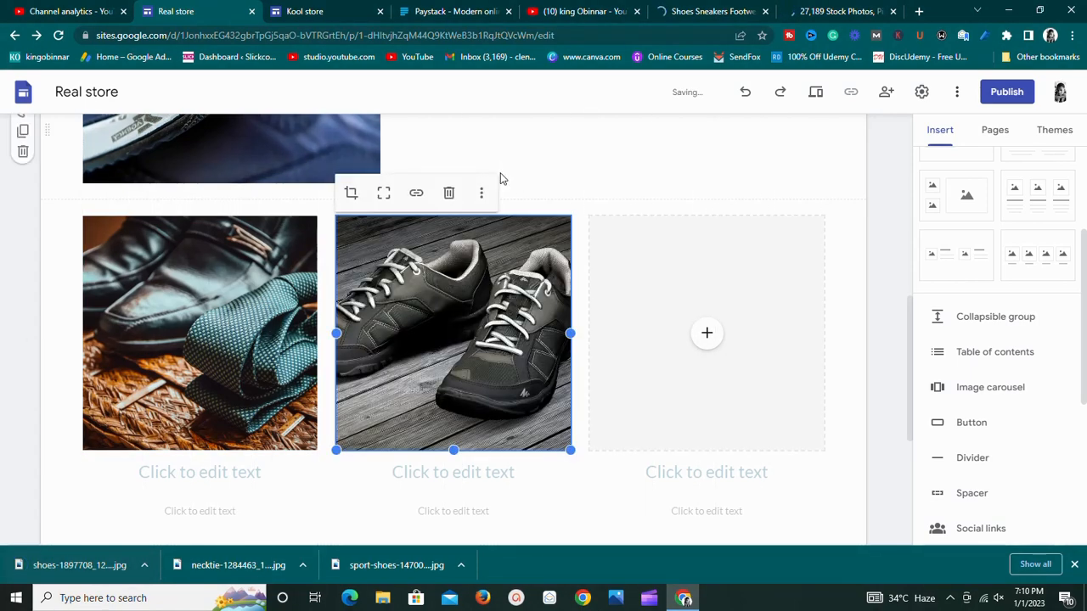
Step: Return to the Pixabay shoes search results, look further down for another product photo, and open the white Nike Air Force street photo
left_click(722, 9)
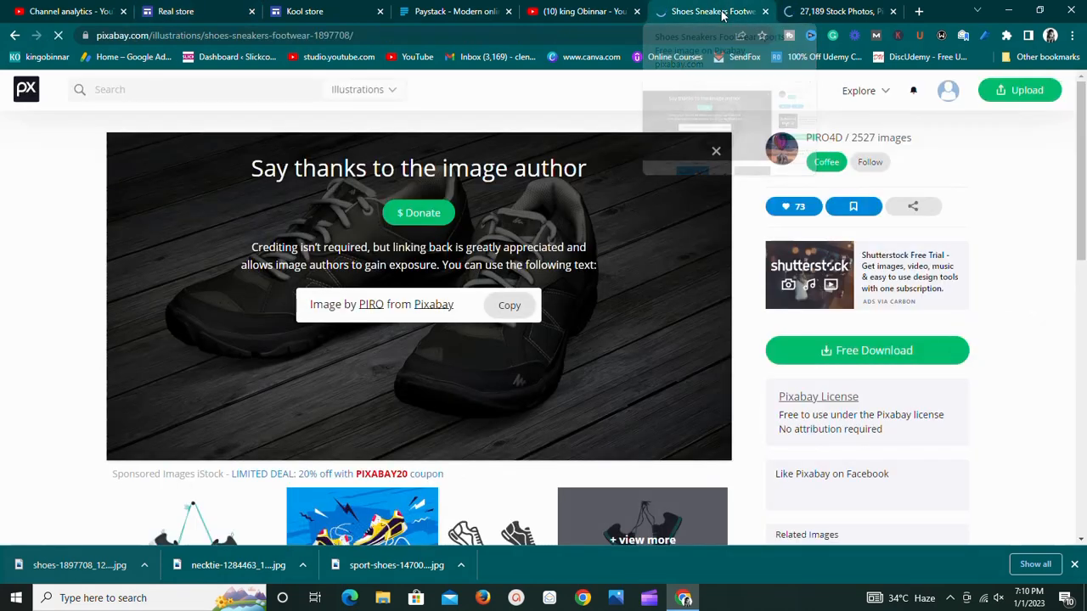
left_click(16, 41)
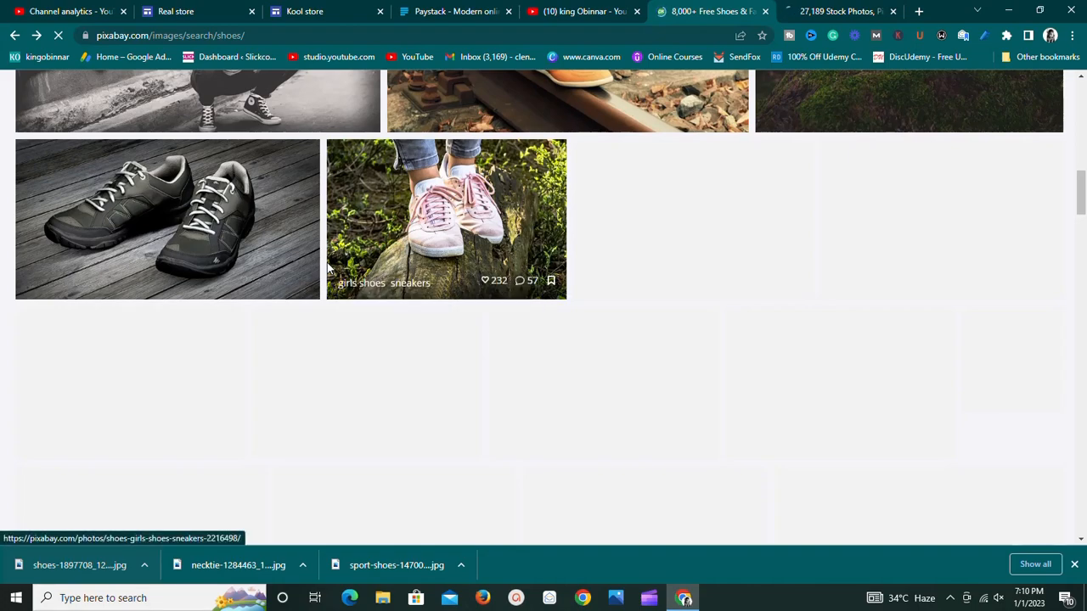
scroll(327, 264, "down", 4)
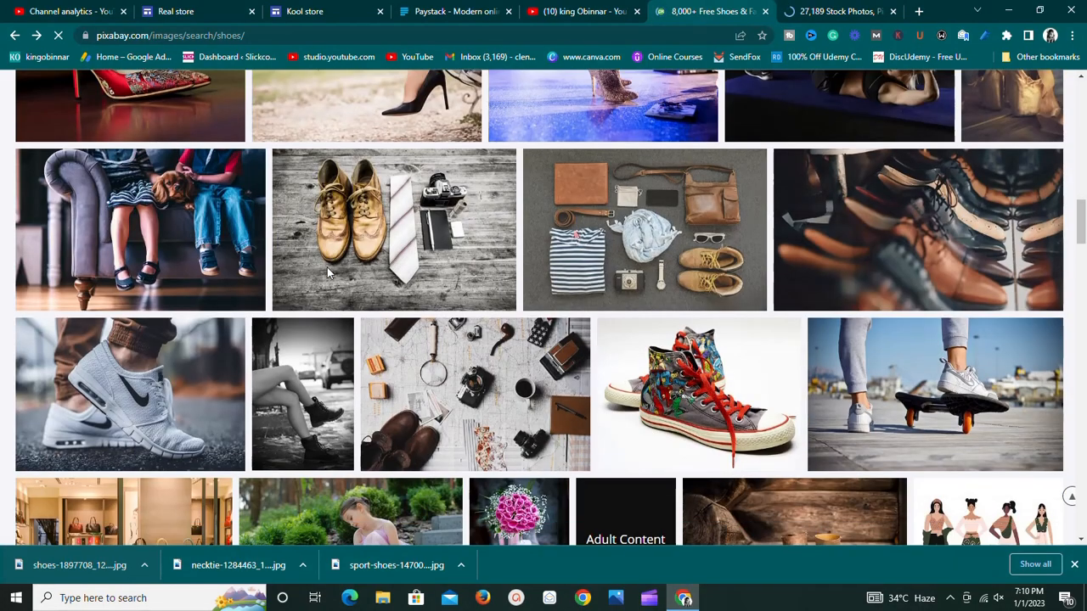
scroll(327, 268, "down", 5)
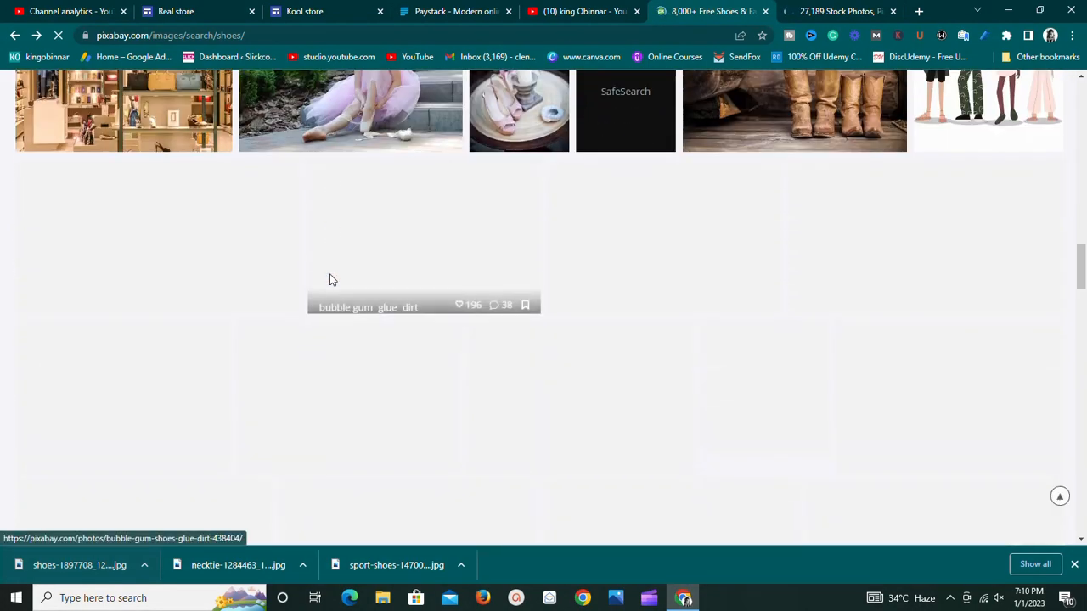
scroll(331, 281, "up", 4)
scroll(335, 278, "down", 2)
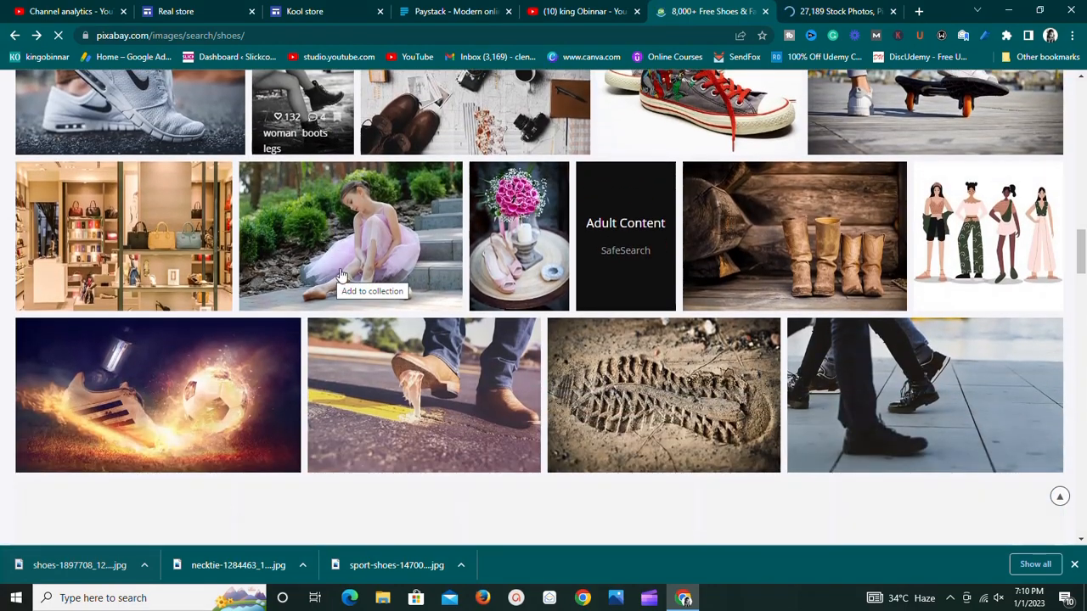
scroll(428, 239, "up", 2)
scroll(420, 246, "down", 6)
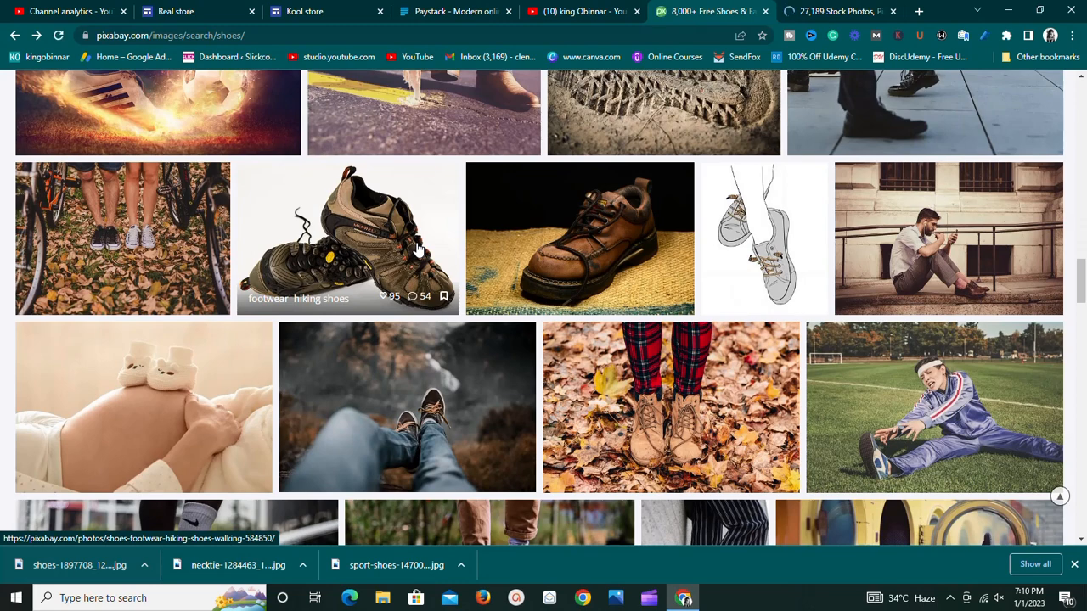
scroll(419, 250, "down", 2)
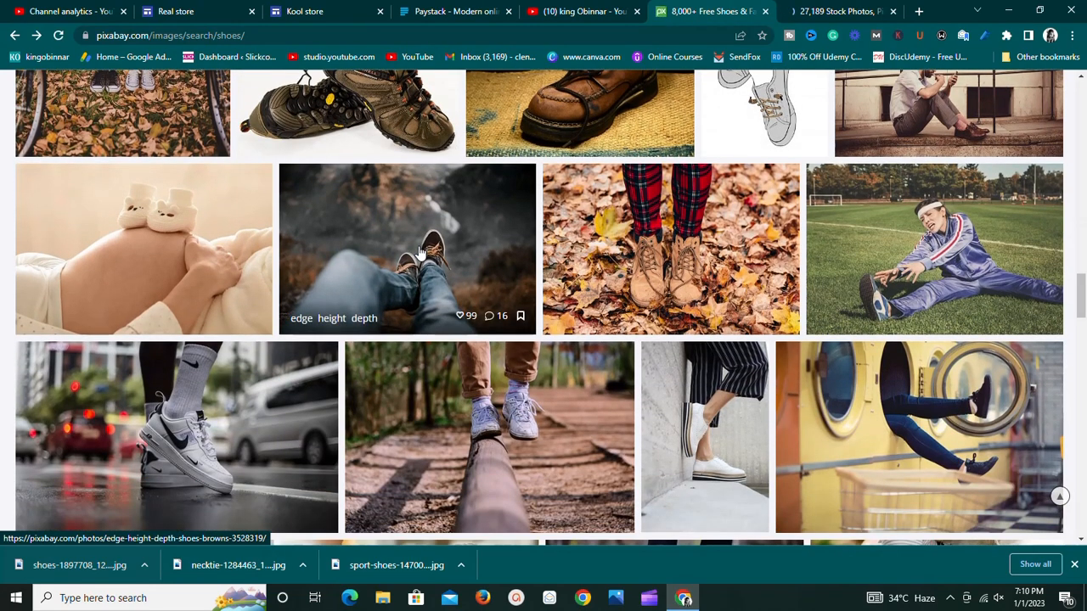
scroll(419, 253, "up", 2)
scroll(420, 253, "down", 2)
left_click(223, 406)
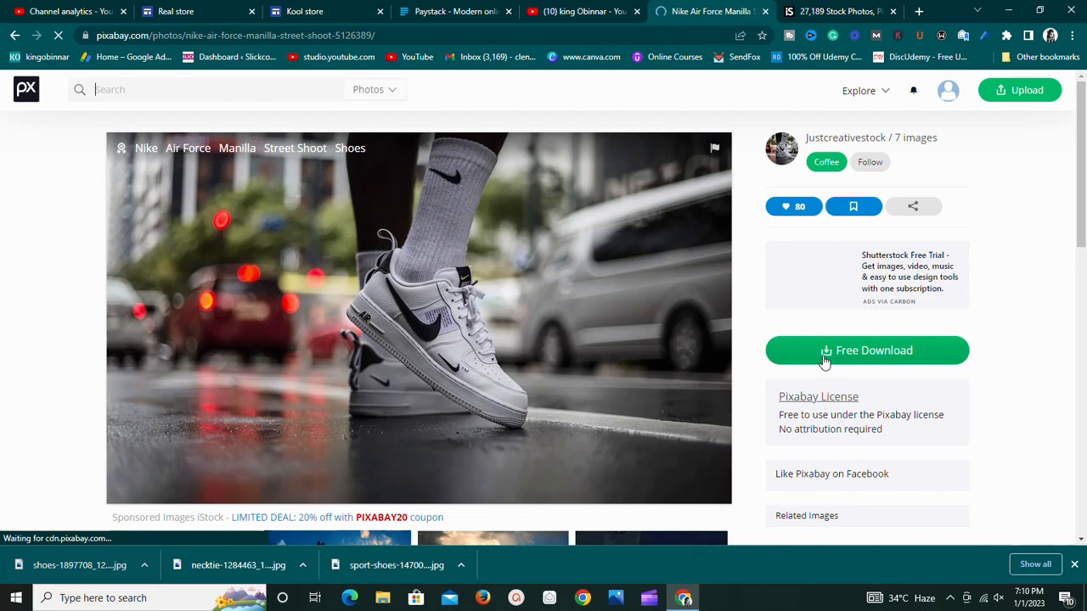
Step: Download the Nike Air Force photo at 1280×760 and place it in the remaining image placeholder on Real store
left_click(824, 361)
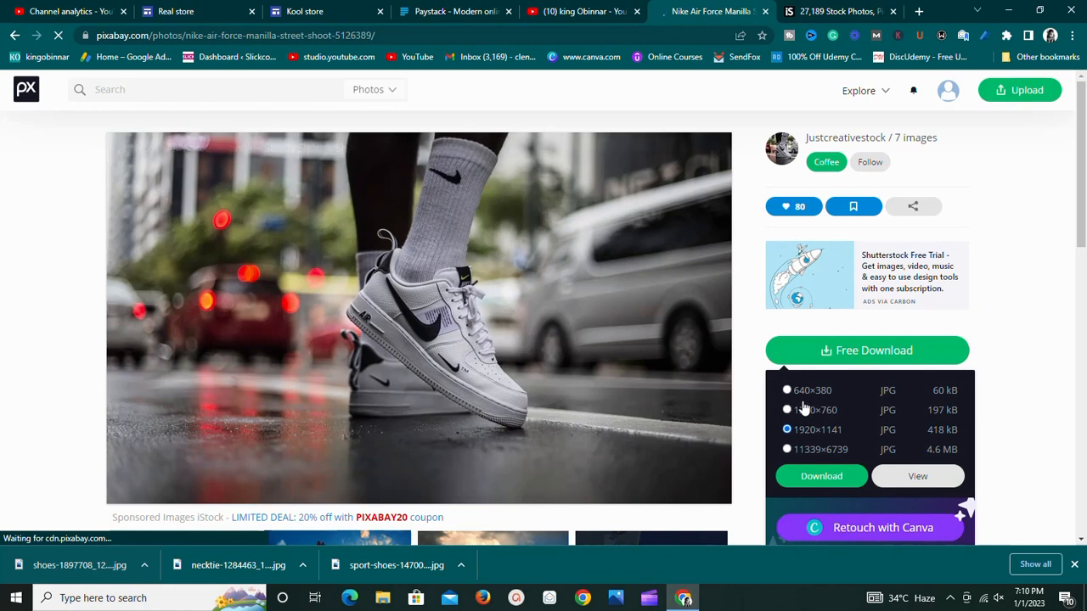
left_click(806, 478)
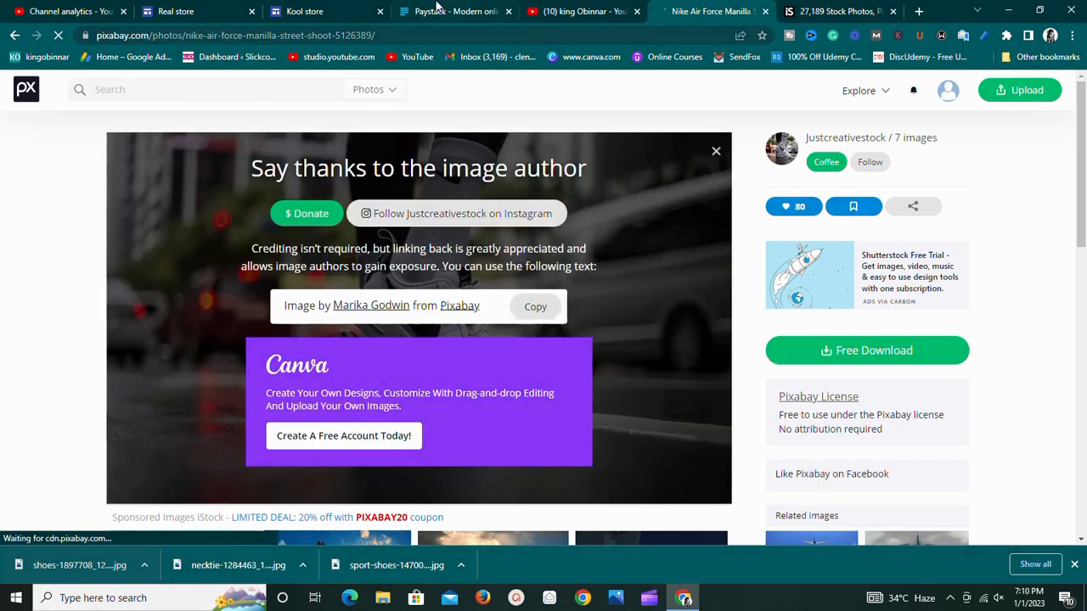
left_click(161, 10)
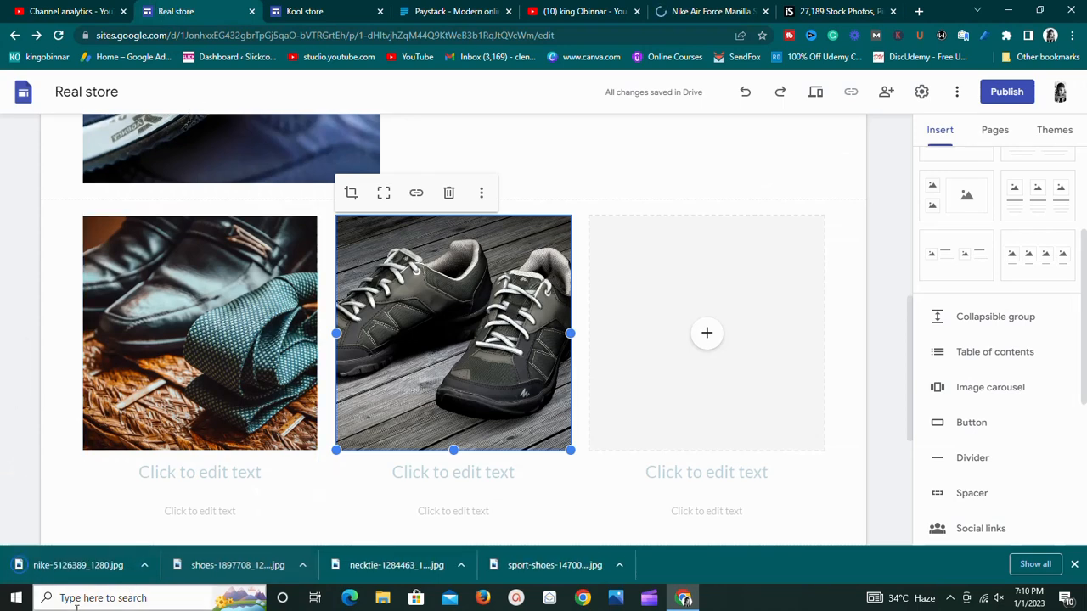
left_click_drag(60, 565, 655, 323)
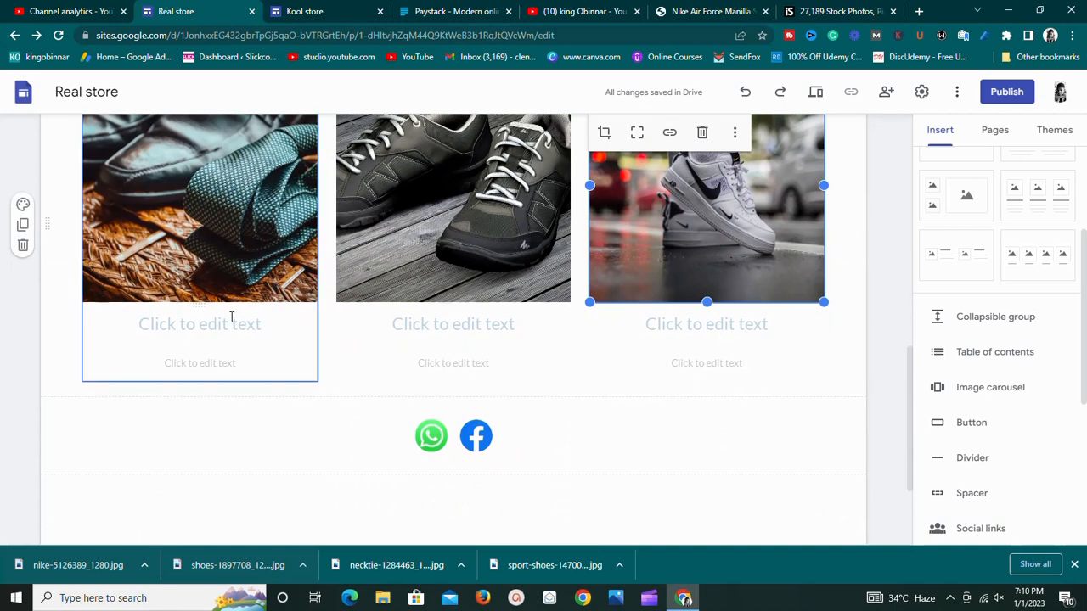
Step: Enter the heading "Men Leather Shoe" under the leather shoes photo and "Top sneakers" under the dark sneakers picture
left_click(228, 324)
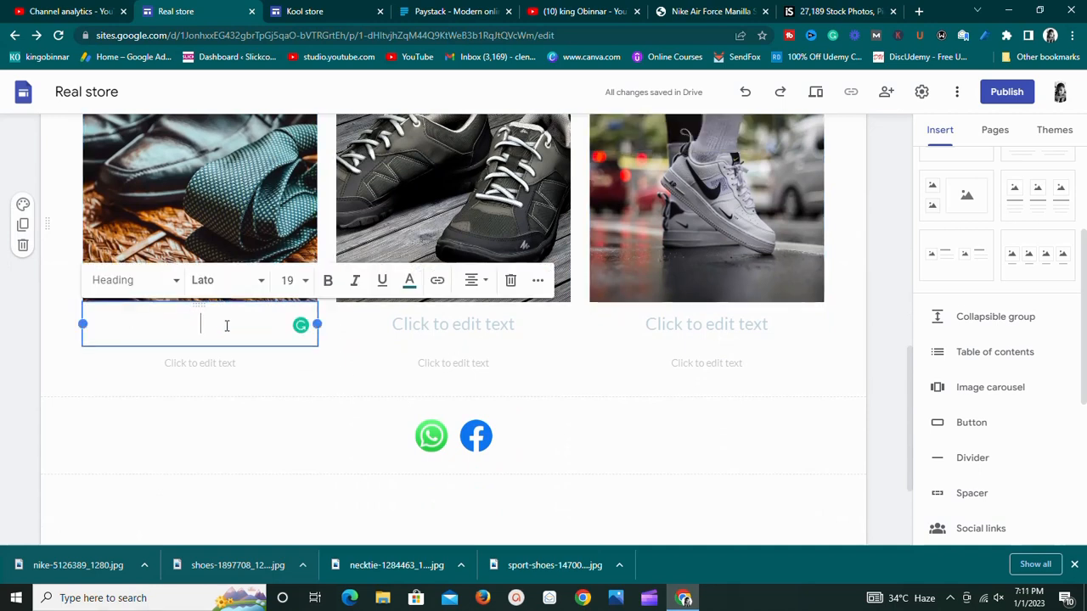
type("Me")
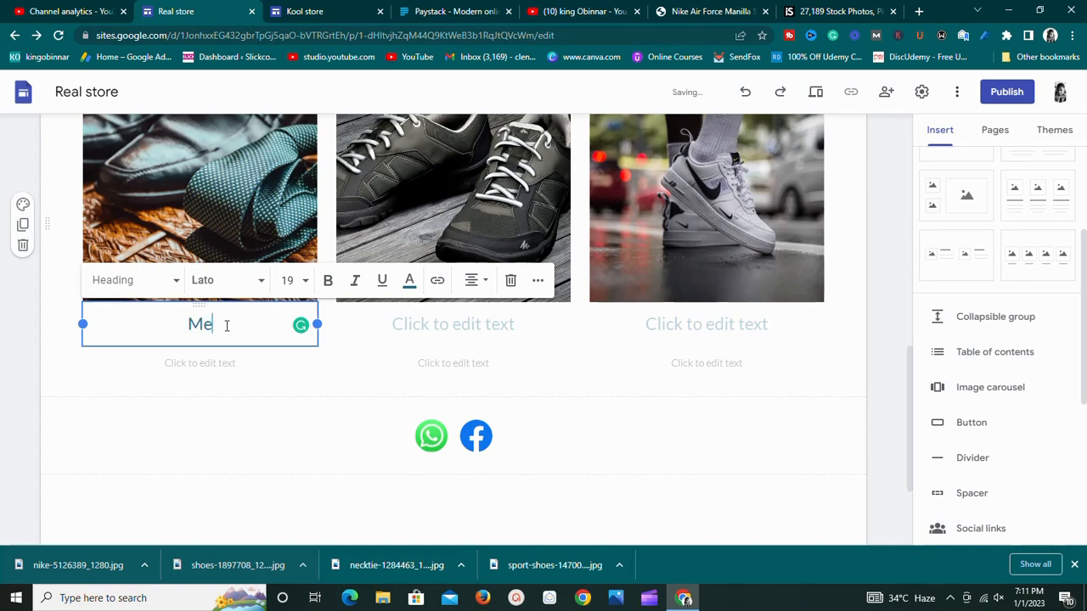
type("n Leather ")
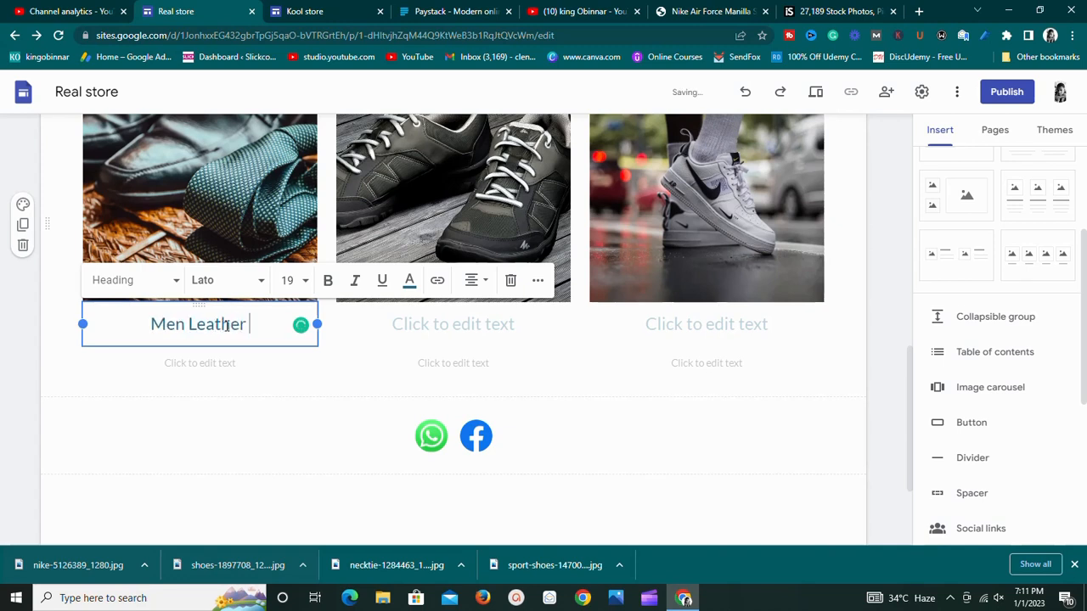
type("Shoe")
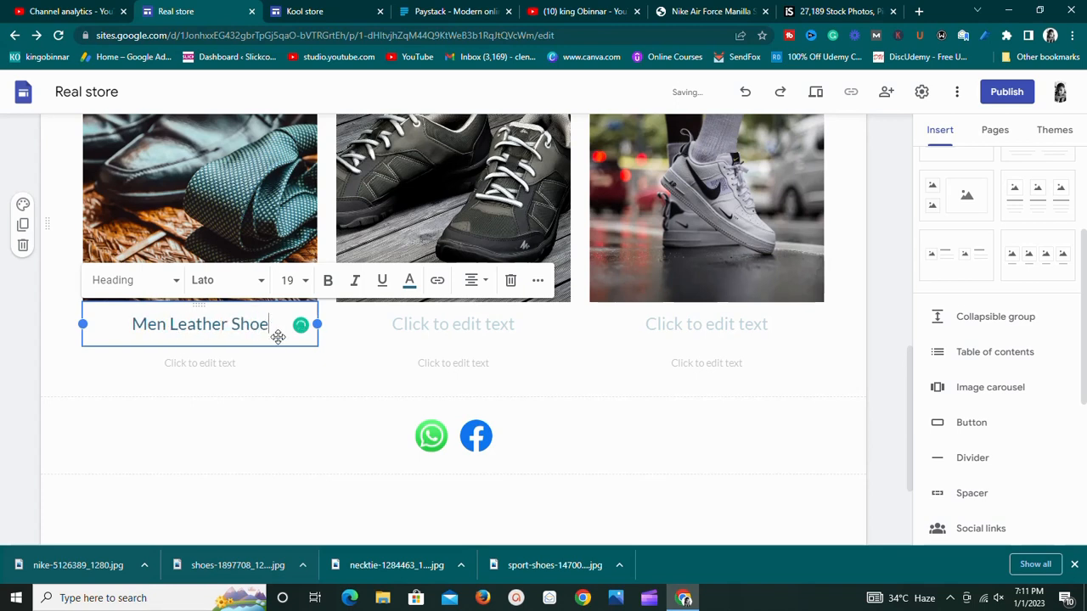
left_click(409, 330)
type("T")
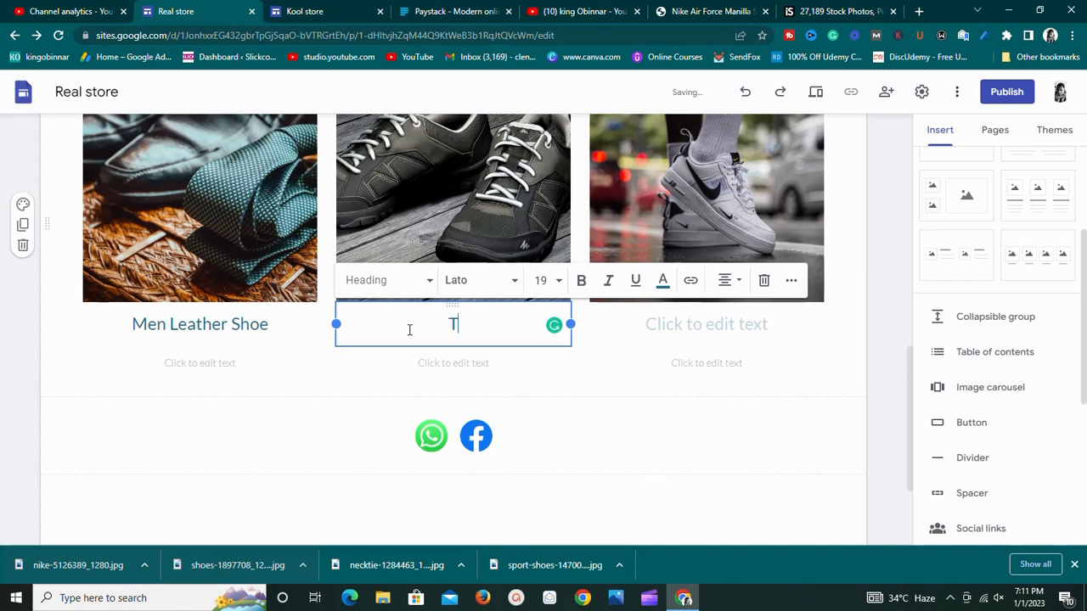
type("op sneakers")
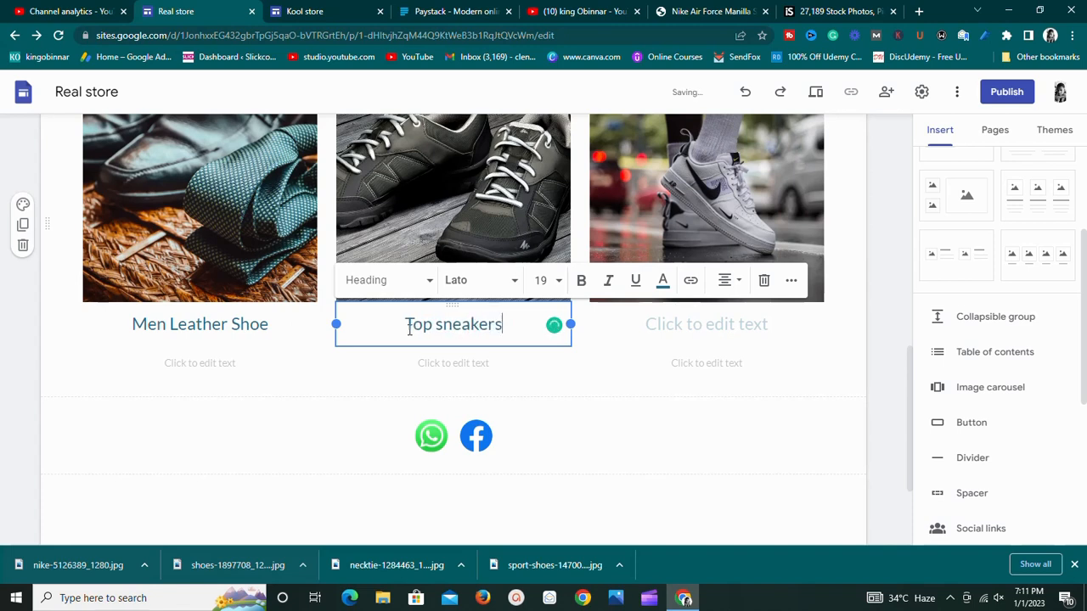
Step: Enter the heading "White rolls" under the white Nike sneaker photo
left_click(705, 329)
type("White ")
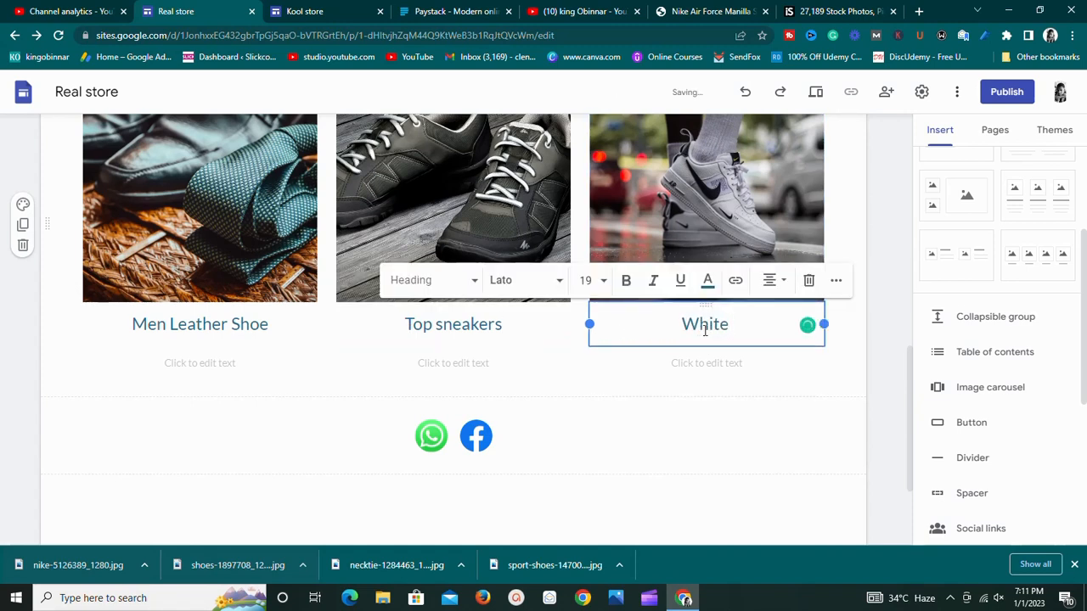
type("roll")
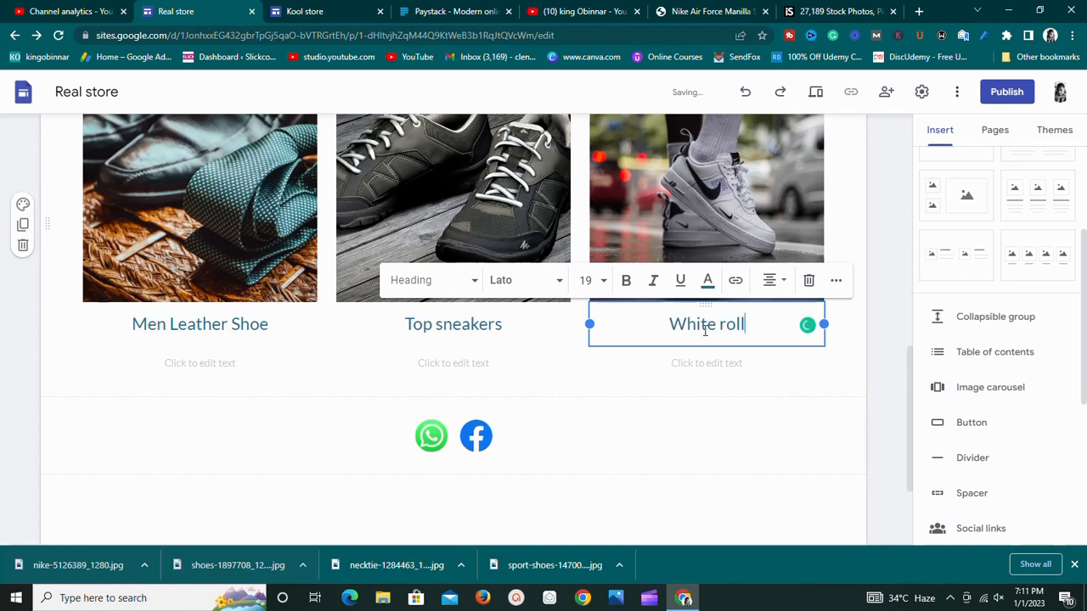
type("z")
key("BackSpace")
type("s")
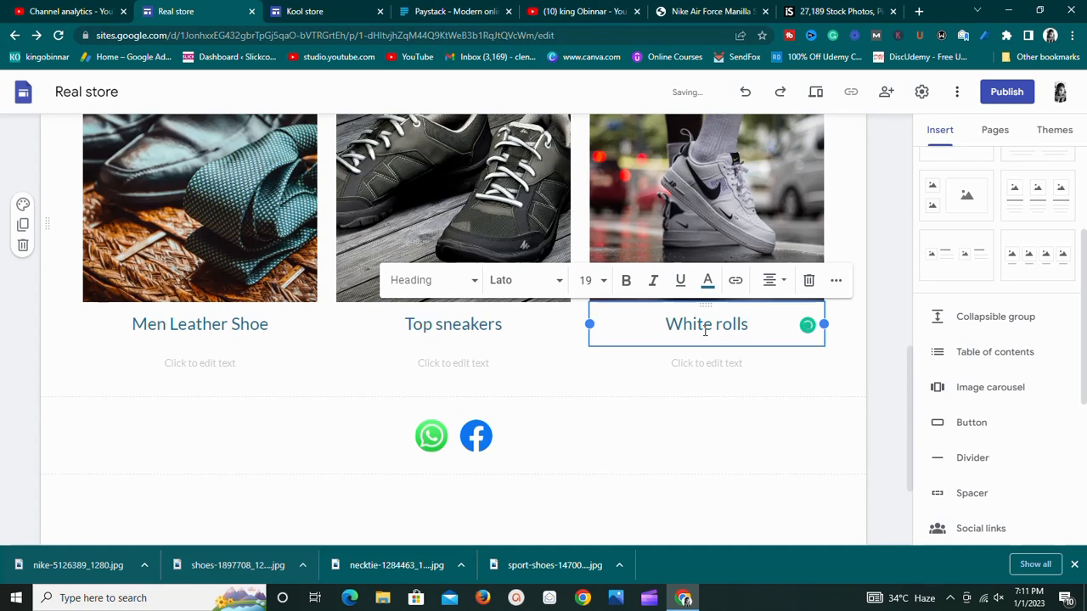
Step: Enter the prices $110 under Men Leather Shoe, $150 under Top sneakers and $200 under White rolls
left_click(213, 365)
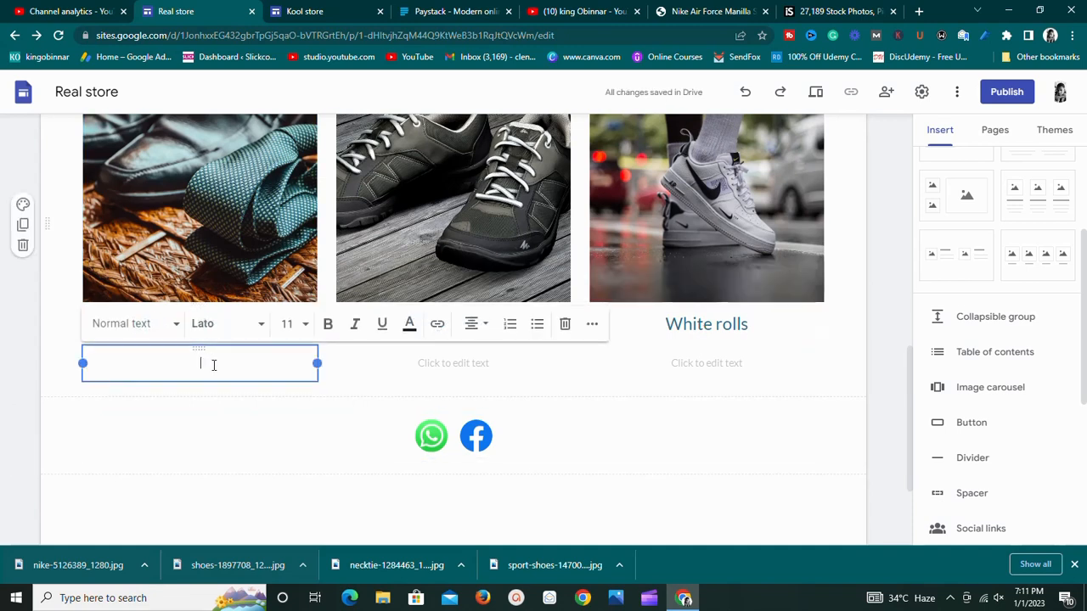
type("$110")
left_click(503, 368)
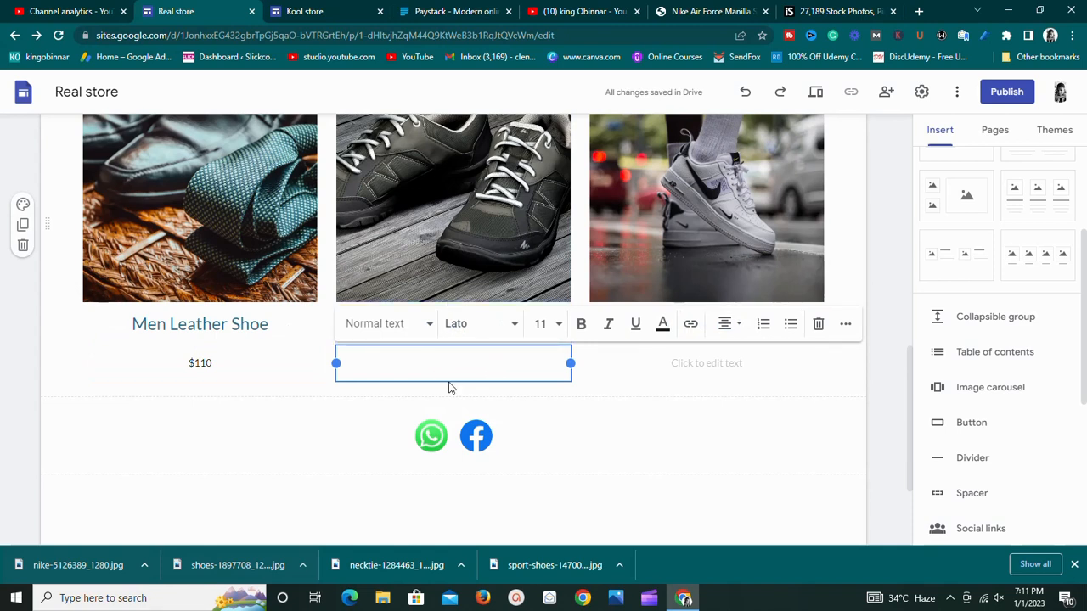
type("$10")
key("BackSpace")
type("50")
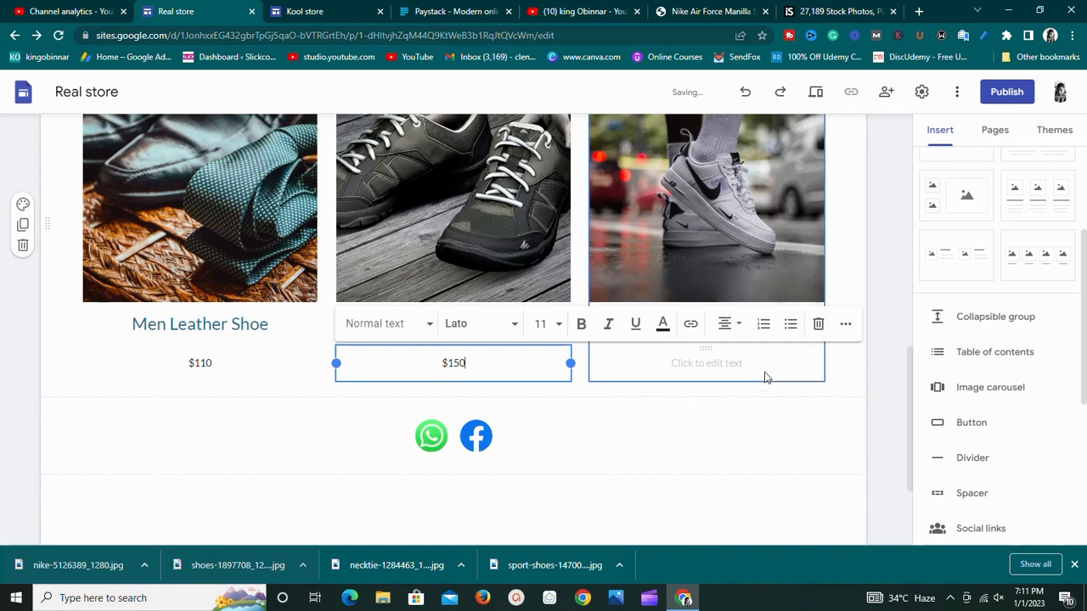
left_click(736, 369)
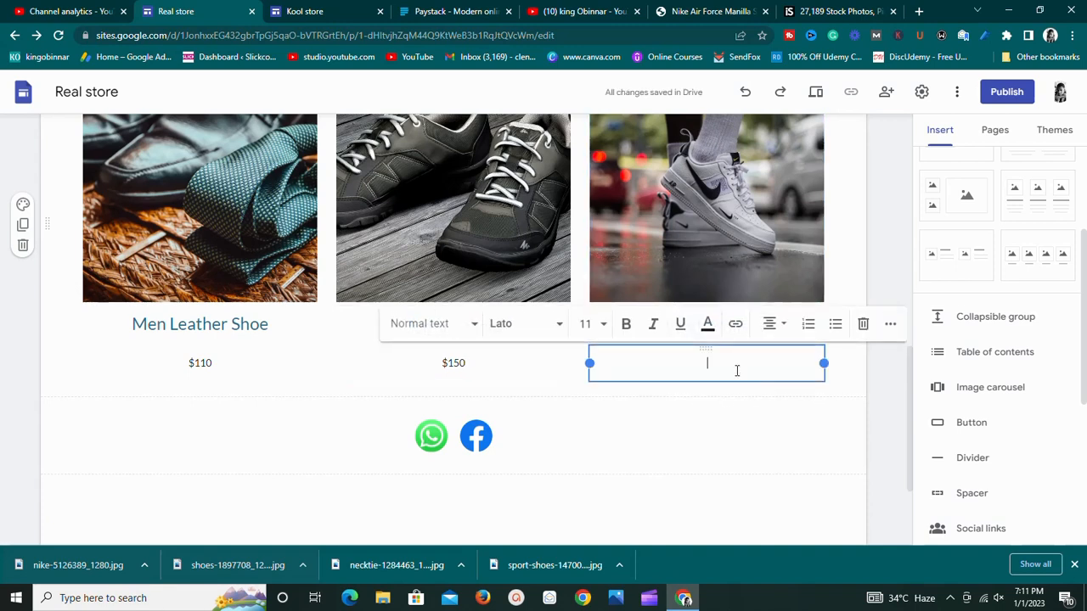
type("$200")
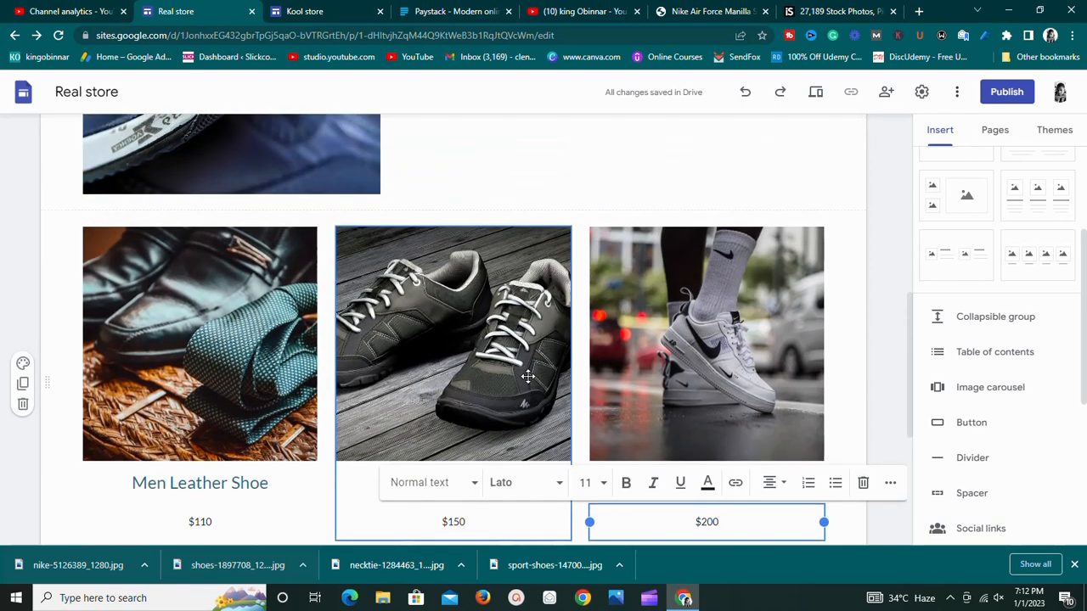
Step: Review the Real Air Max section, the three-product row and the footer of the page in the editor
scroll(523, 376, "up", 2)
scroll(528, 373, "up", 6)
scroll(526, 364, "down", 4)
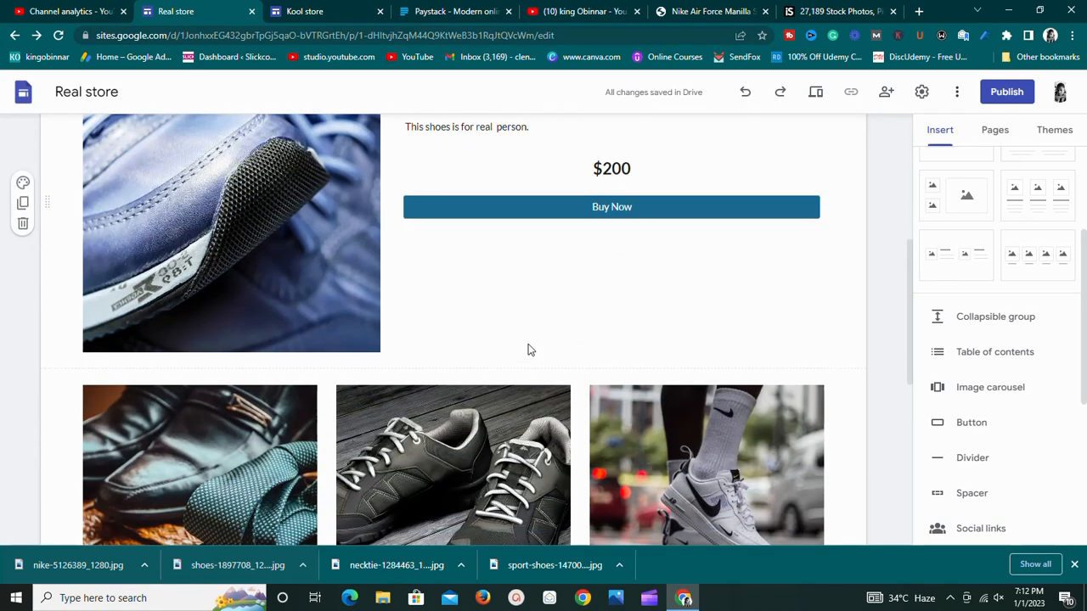
scroll(549, 318, "down", 3)
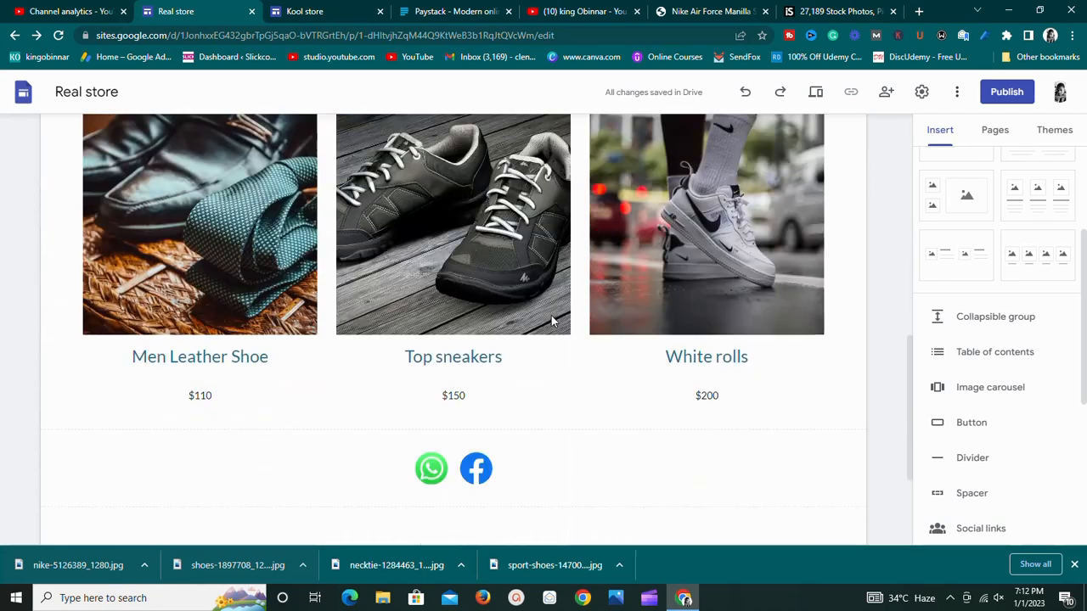
left_click(551, 315)
scroll(551, 318, "up", 1)
scroll(551, 322, "down", 2)
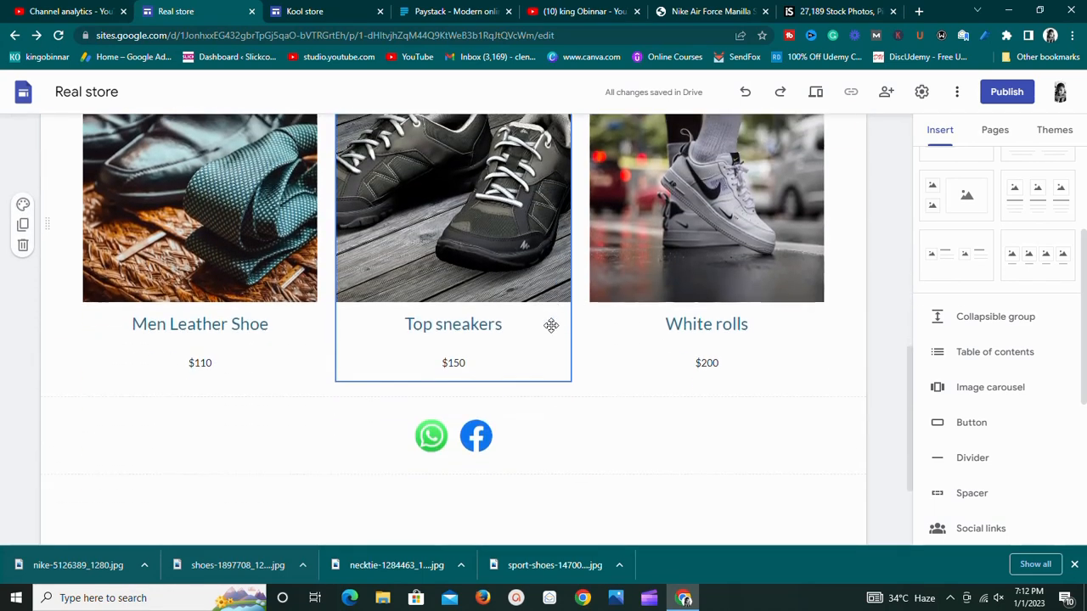
scroll(551, 334, "down", 2)
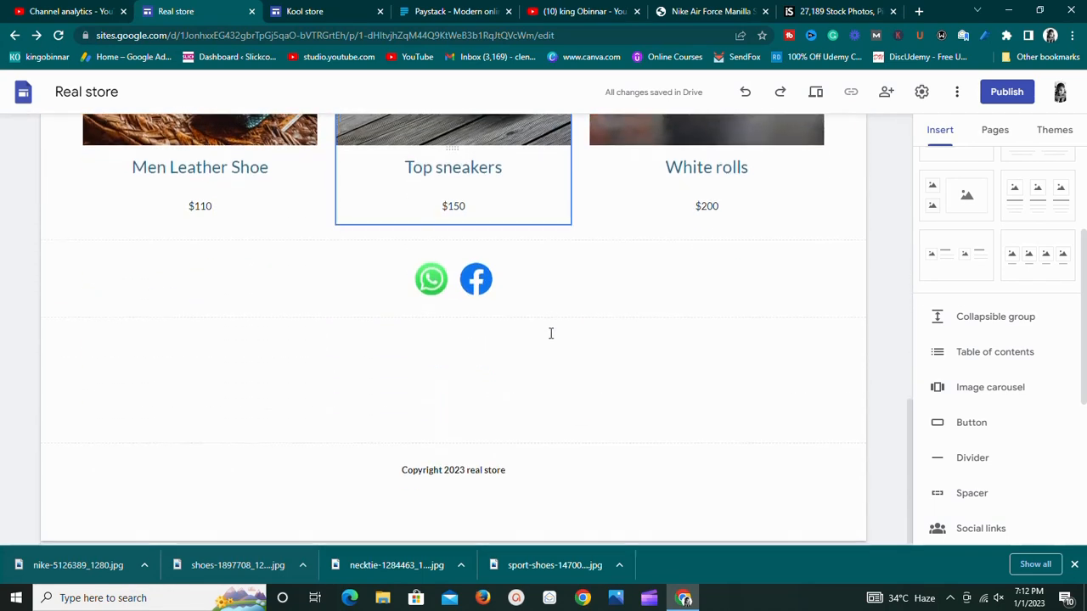
scroll(549, 335, "up", 4)
scroll(548, 339, "up", 4)
scroll(549, 340, "down", 4)
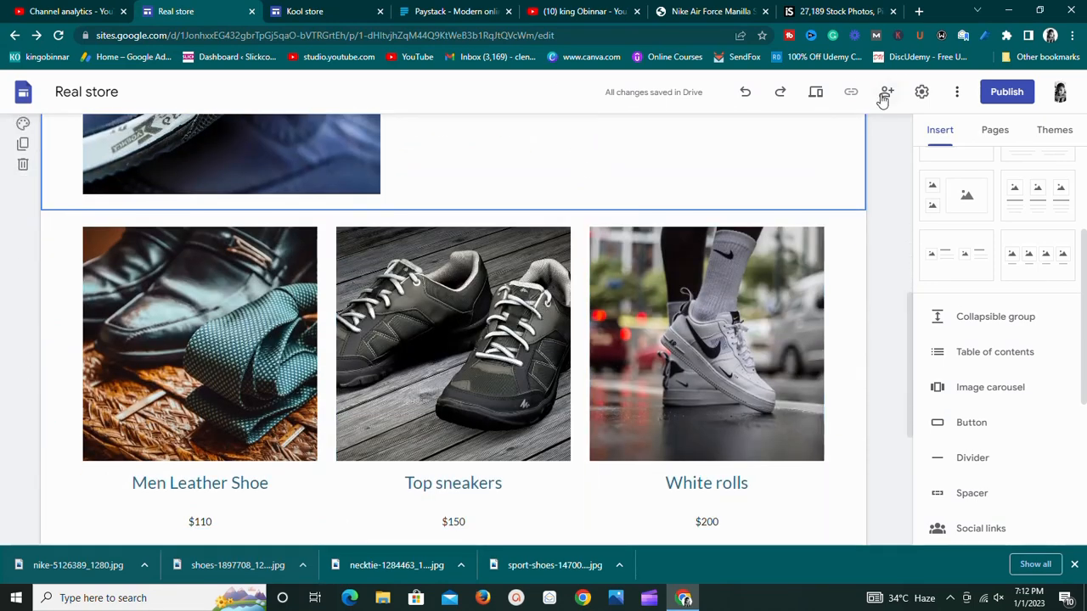
Step: Preview the Real store site at desktop size, check the featured product and the three-product row, and exit the preview
left_click(814, 97)
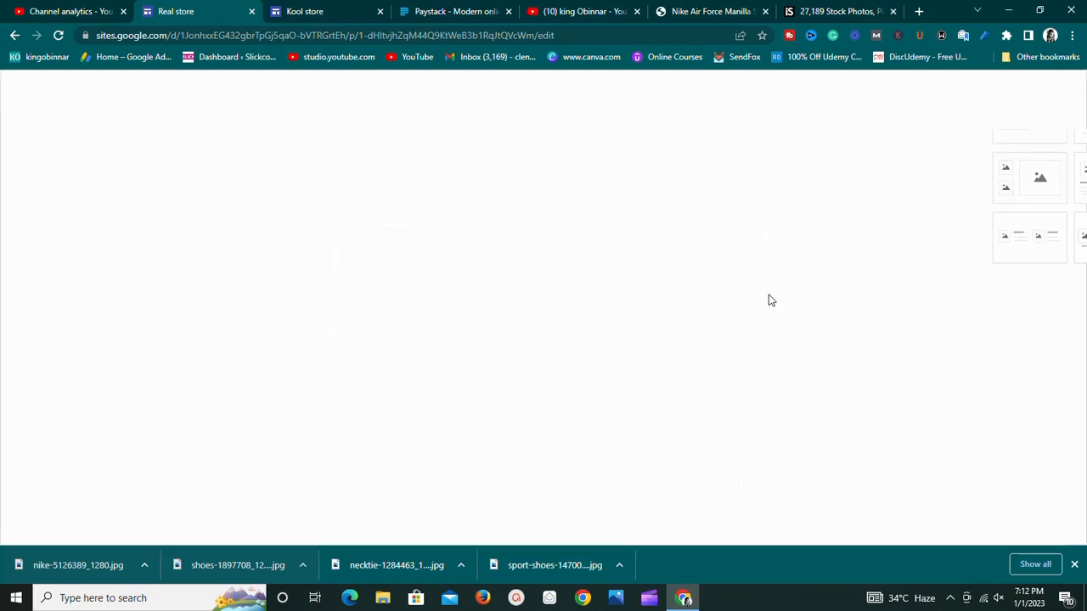
scroll(466, 333, "down", 10)
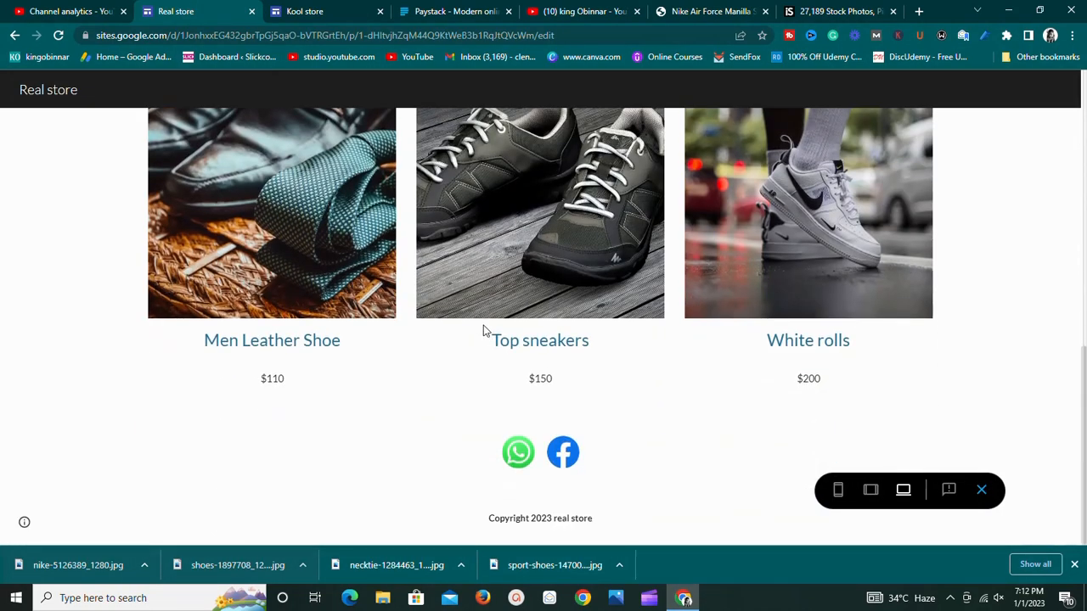
scroll(483, 329, "up", 7)
scroll(484, 335, "down", 4)
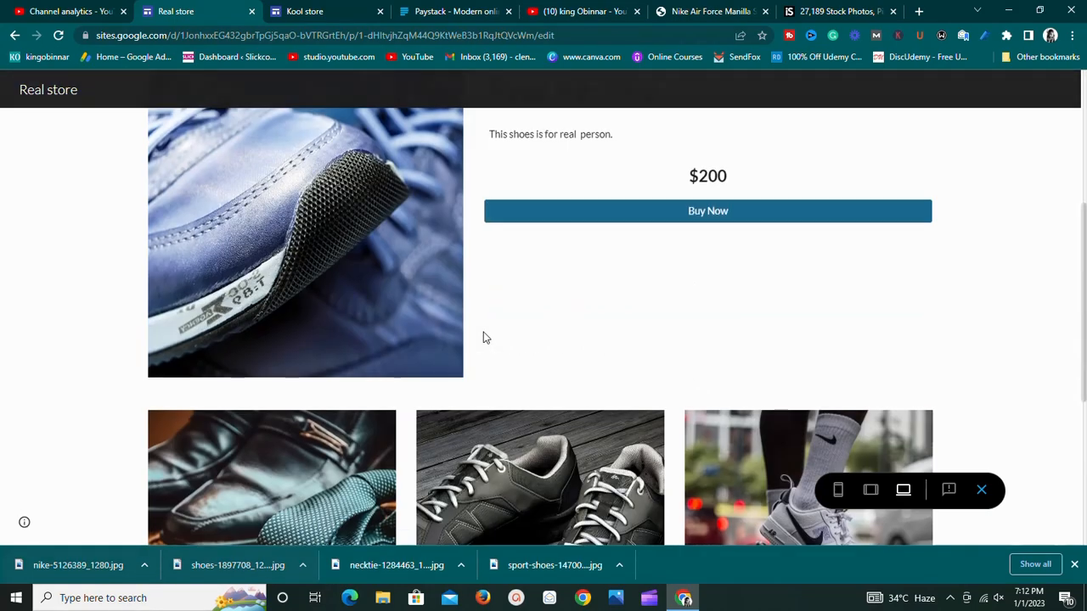
scroll(484, 337, "up", 4)
scroll(484, 337, "down", 6)
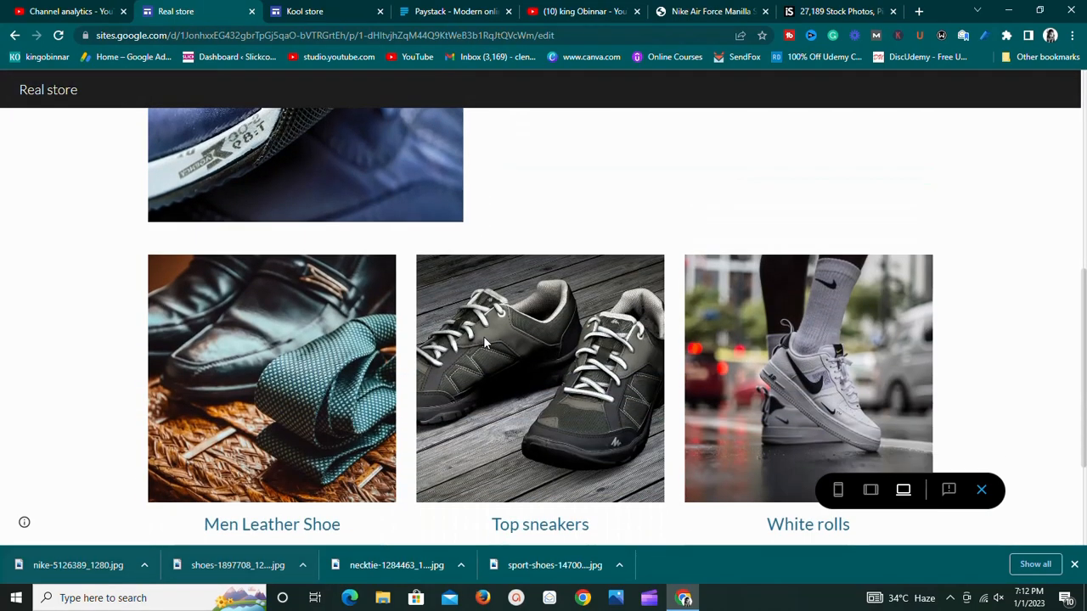
scroll(483, 337, "down", 2)
scroll(899, 373, "up", 4)
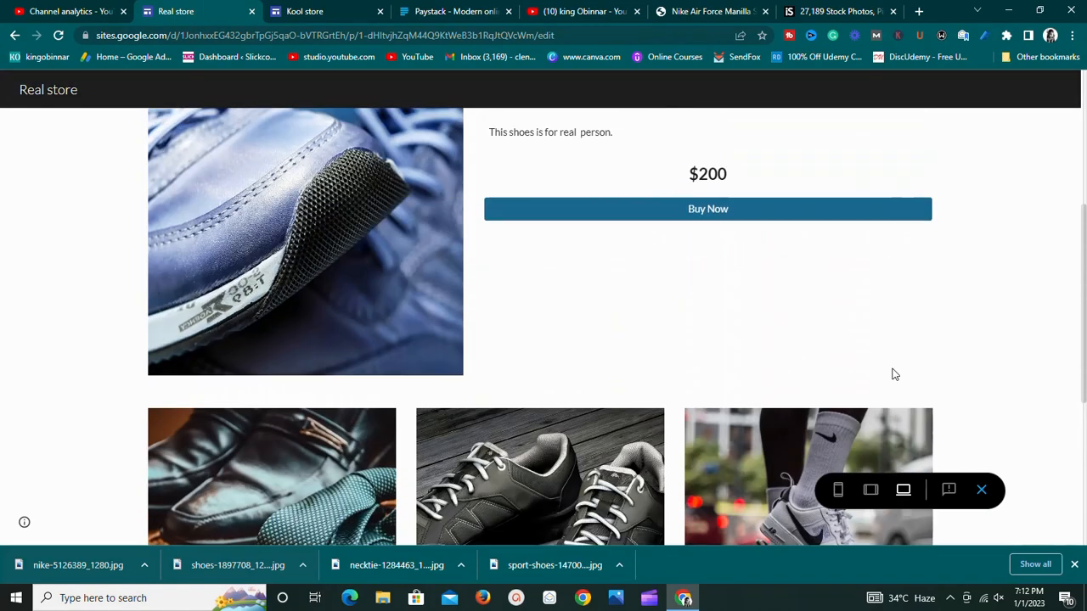
scroll(883, 369, "up", 4)
scroll(880, 369, "down", 6)
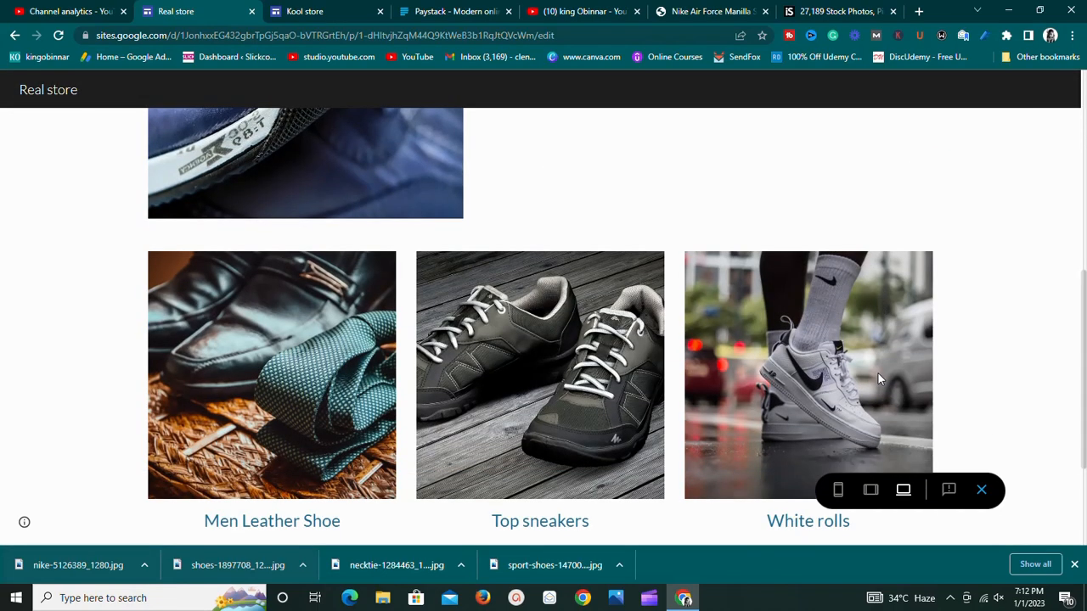
scroll(876, 371, "down", 2)
scroll(877, 369, "up", 5)
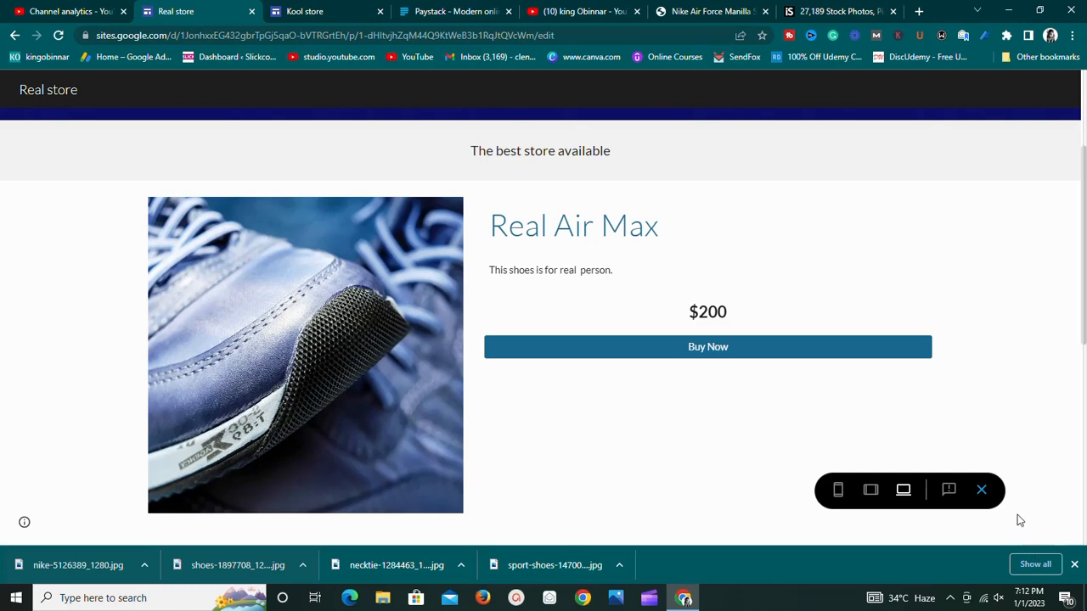
left_click(982, 492)
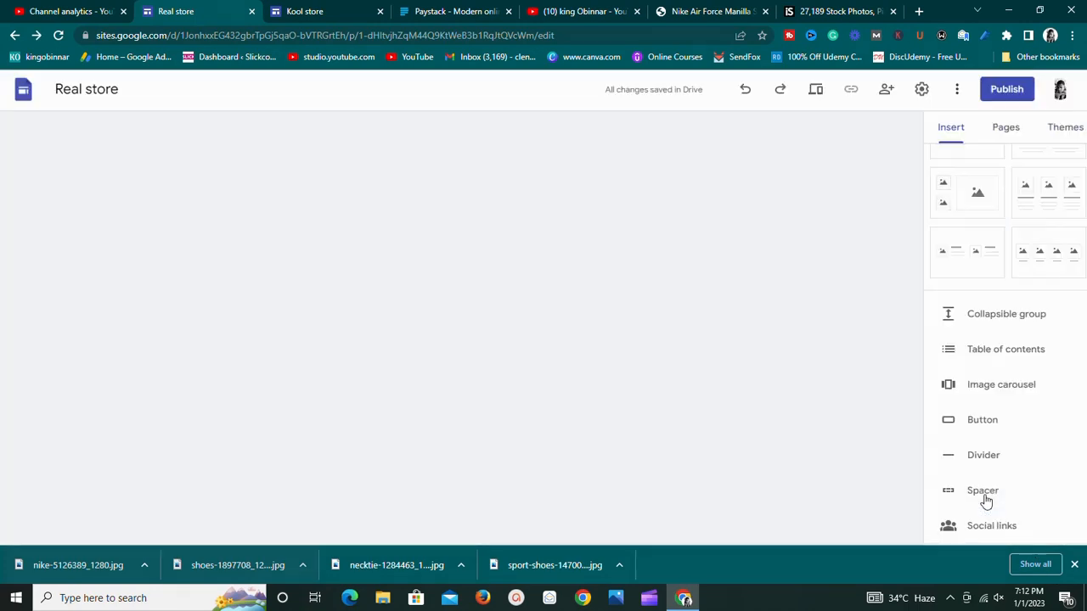
Step: Look over the edited page from the copyright footer back up to the Real Store banner
scroll(985, 522, "down", 2)
scroll(718, 518, "down", 10)
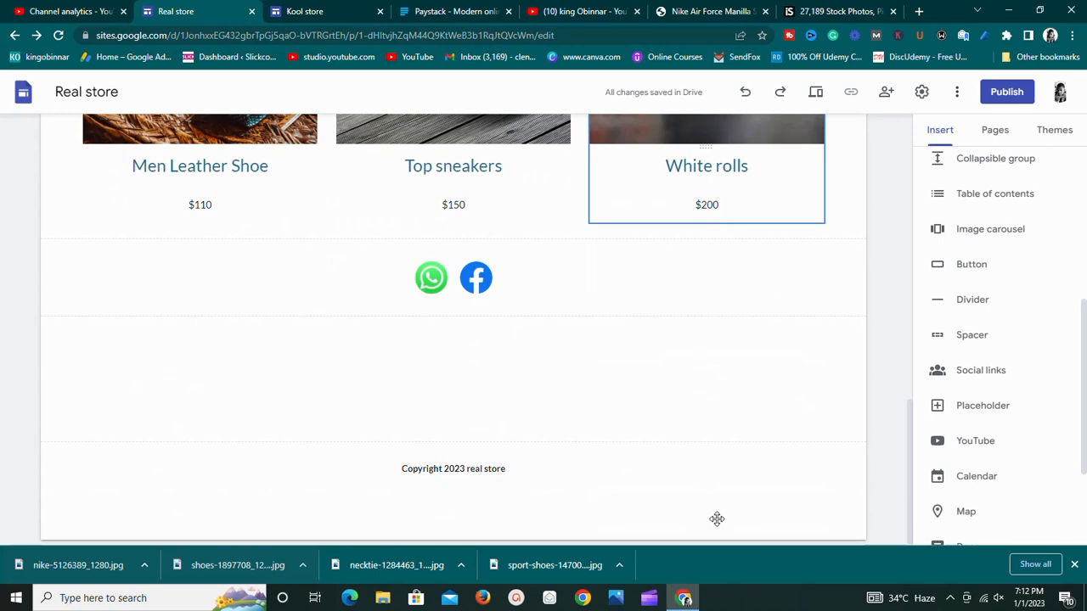
mouse_move(718, 528)
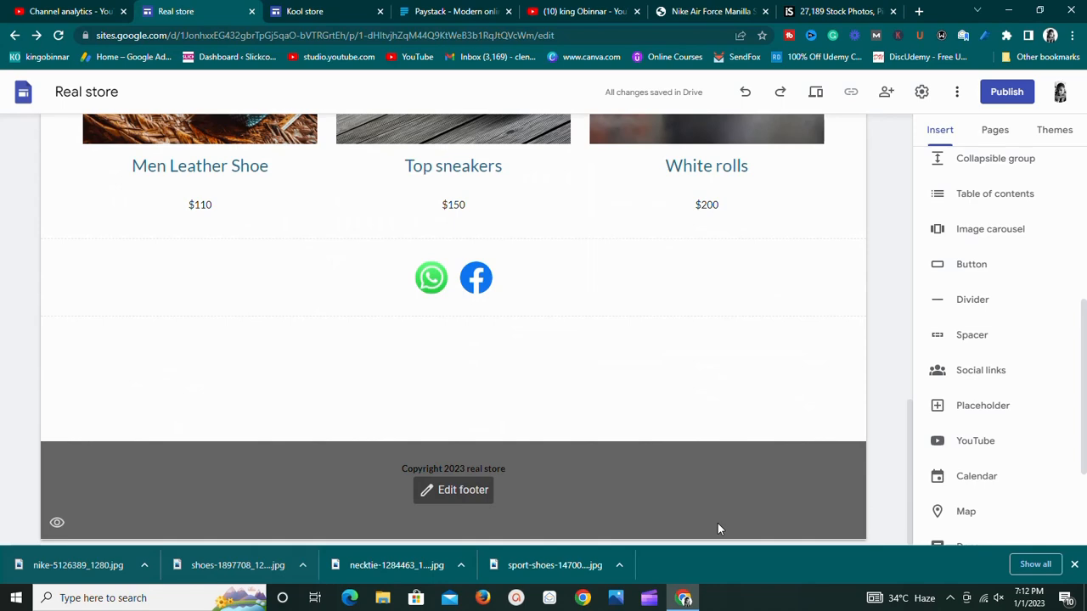
scroll(752, 431, "up", 2)
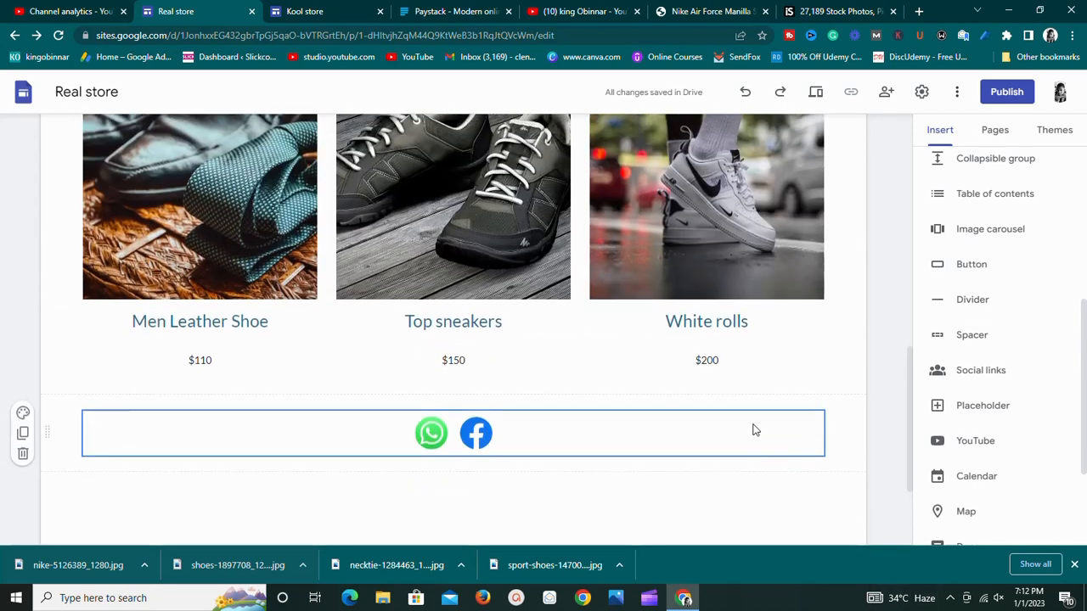
scroll(752, 430, "up", 6)
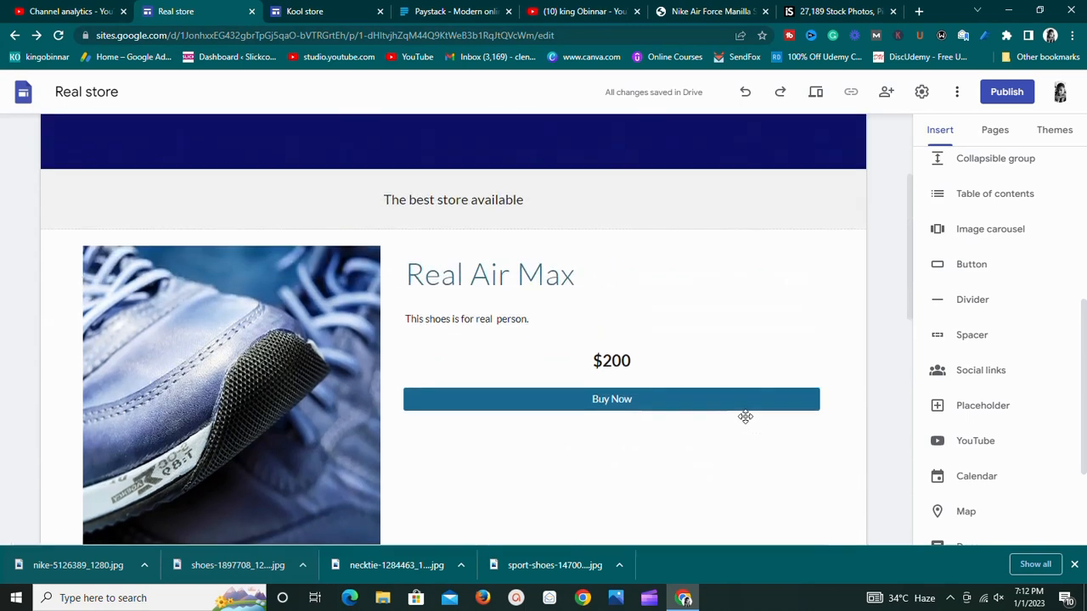
scroll(745, 416, "up", 2)
scroll(745, 416, "down", 4)
scroll(764, 365, "up", 4)
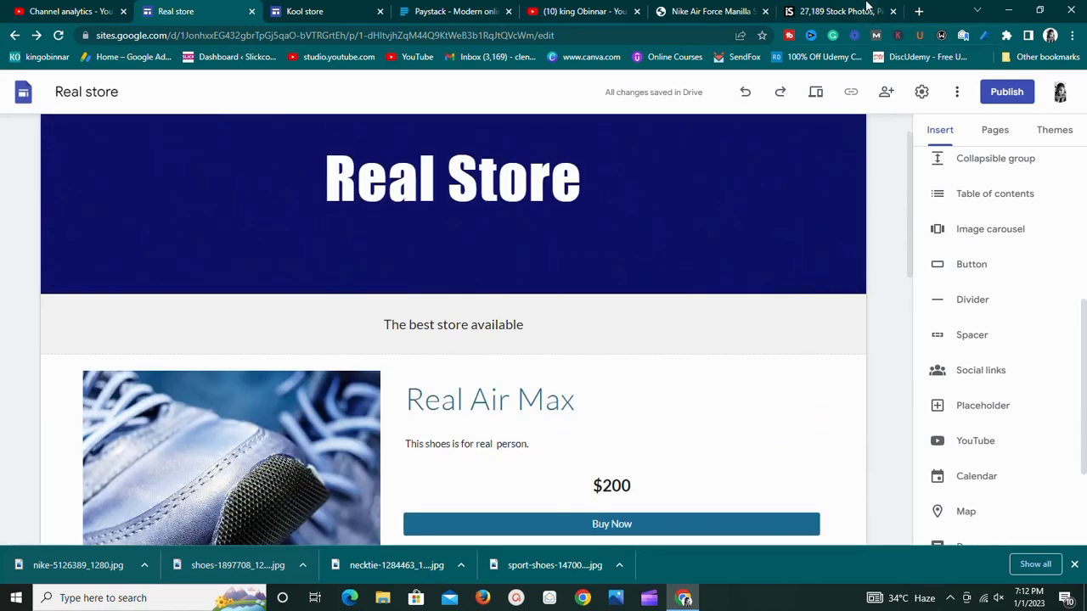
Step: Open the suggested Flutterwave payment page for Kinslic web hosting in a new browser tab
left_click(918, 11)
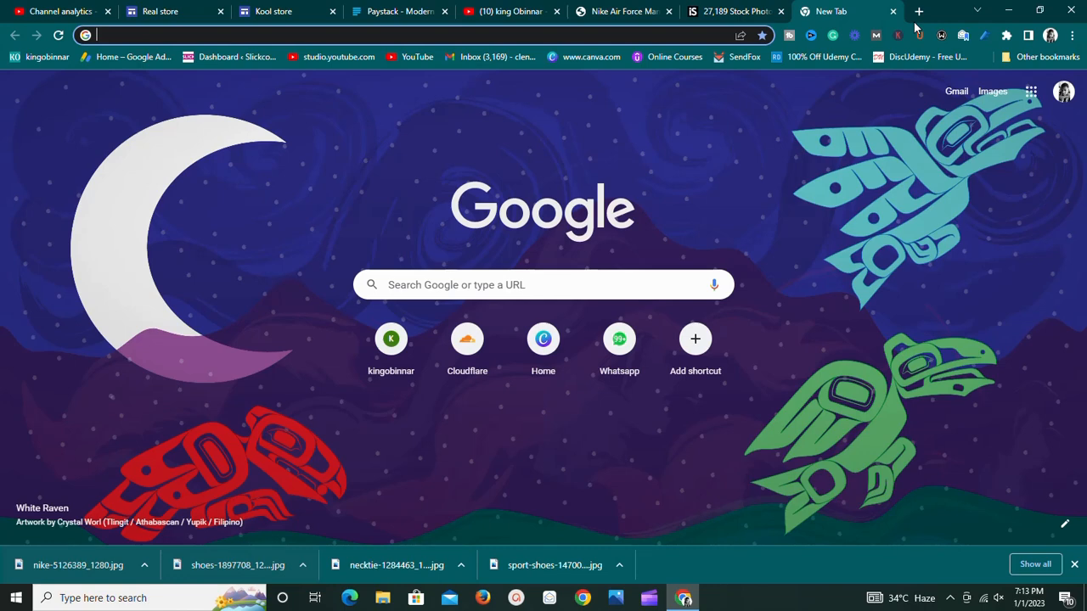
type("flu")
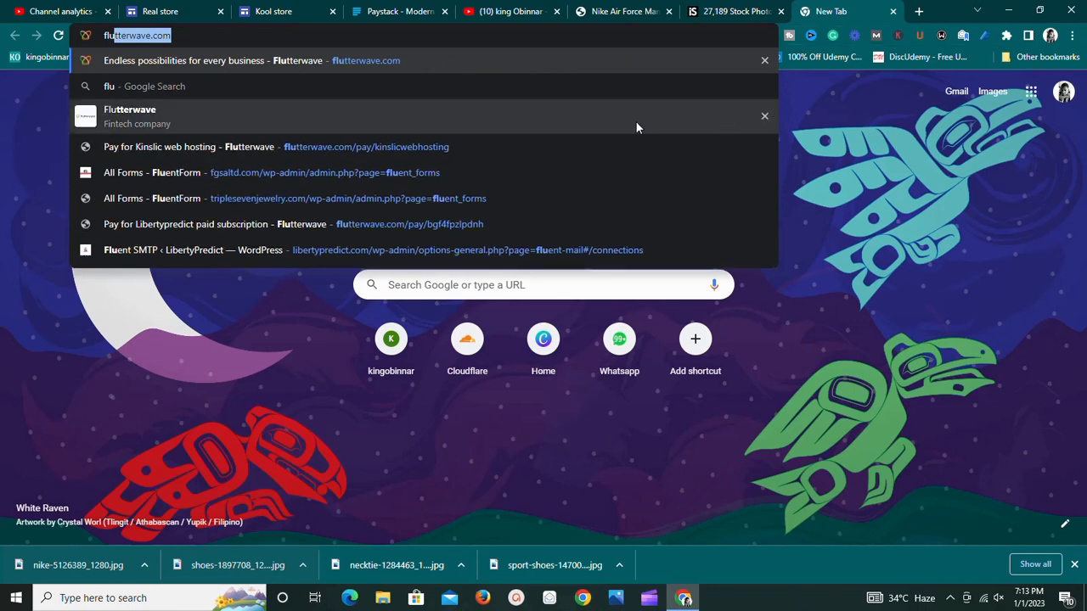
left_click(610, 147)
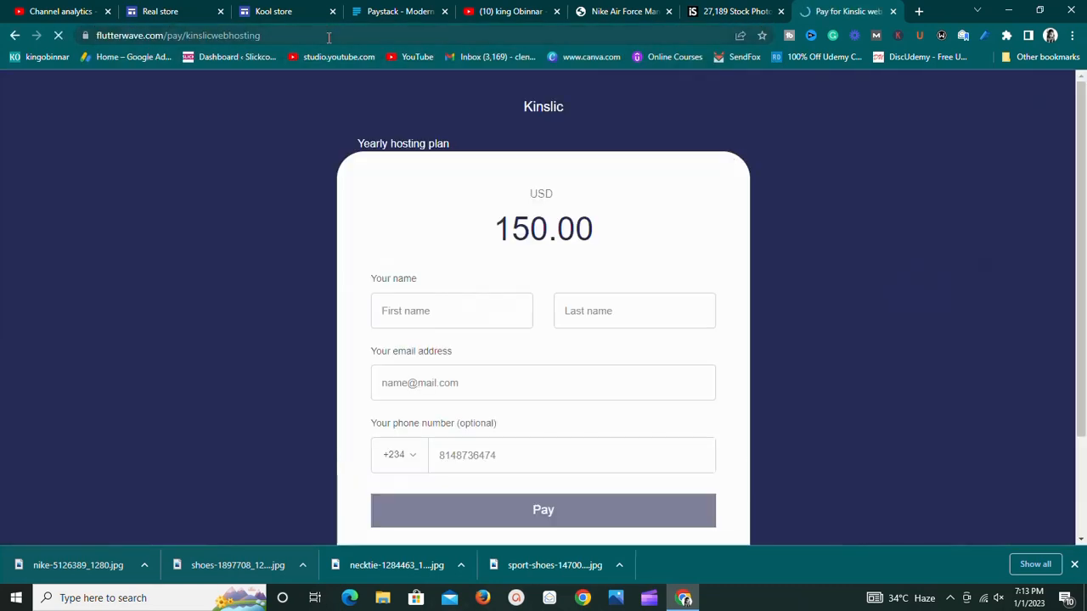
left_click(328, 36)
left_click(327, 36)
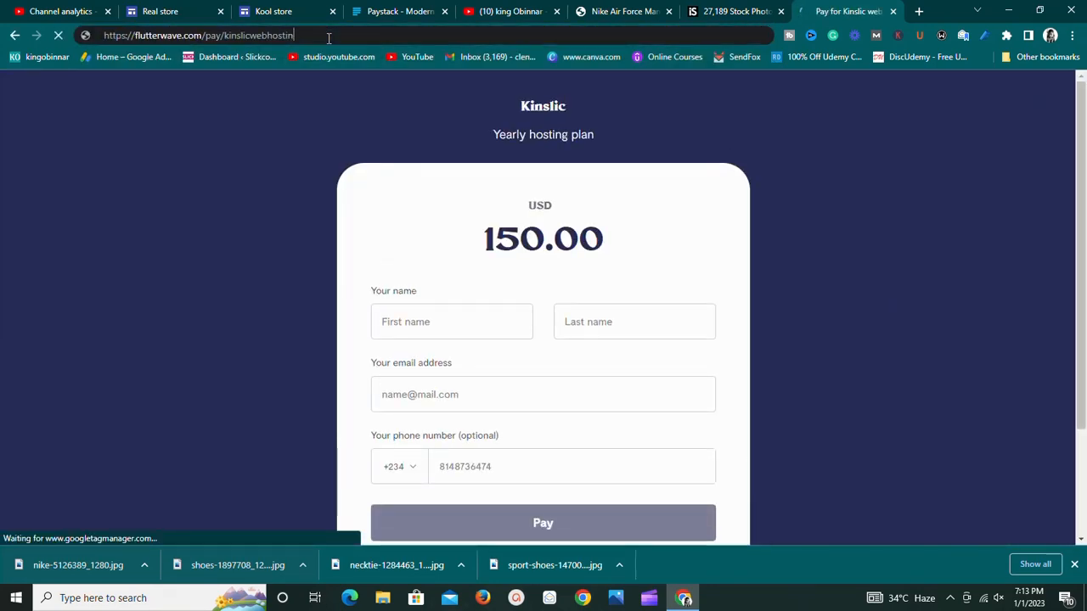
key("BackSpace")
key("BackSpace")
key("BackSpace")
key("BackSpace")
key("BackSpace")
key("BackSpace")
key("BackSpace")
key("BackSpace")
key("BackSpace")
key("BackSpace")
key("BackSpace")
key("BackSpace")
key("BackSpace")
key("BackSpace")
key("BackSpace")
key("BackSpace")
key("BackSpace")
key("BackSpace")
key("BackSpace")
key("BackSpace")
key("BackSpace")
key("BackSpace")
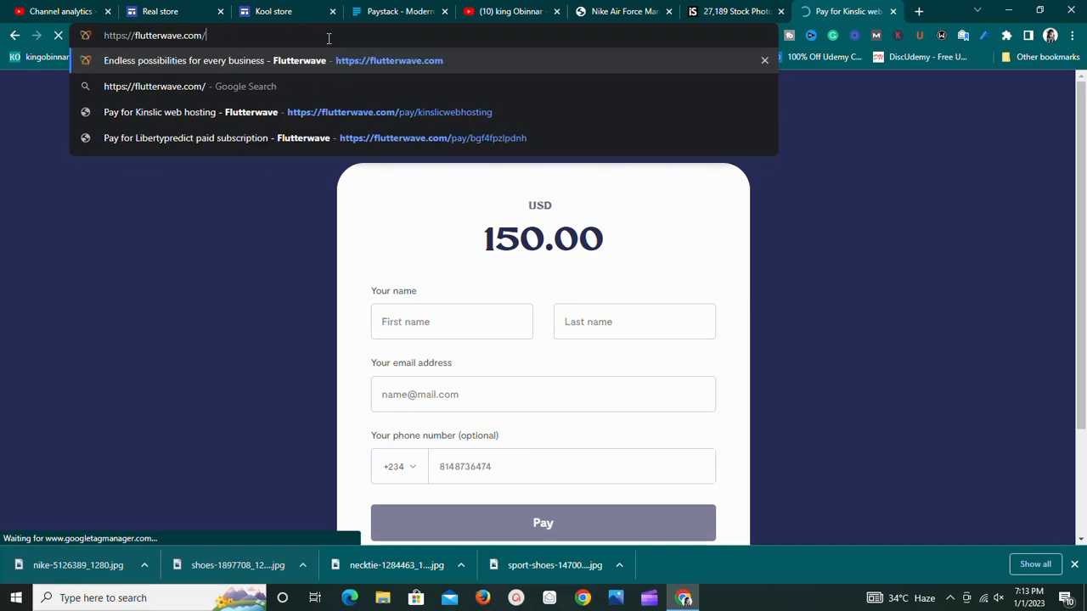
key("Return")
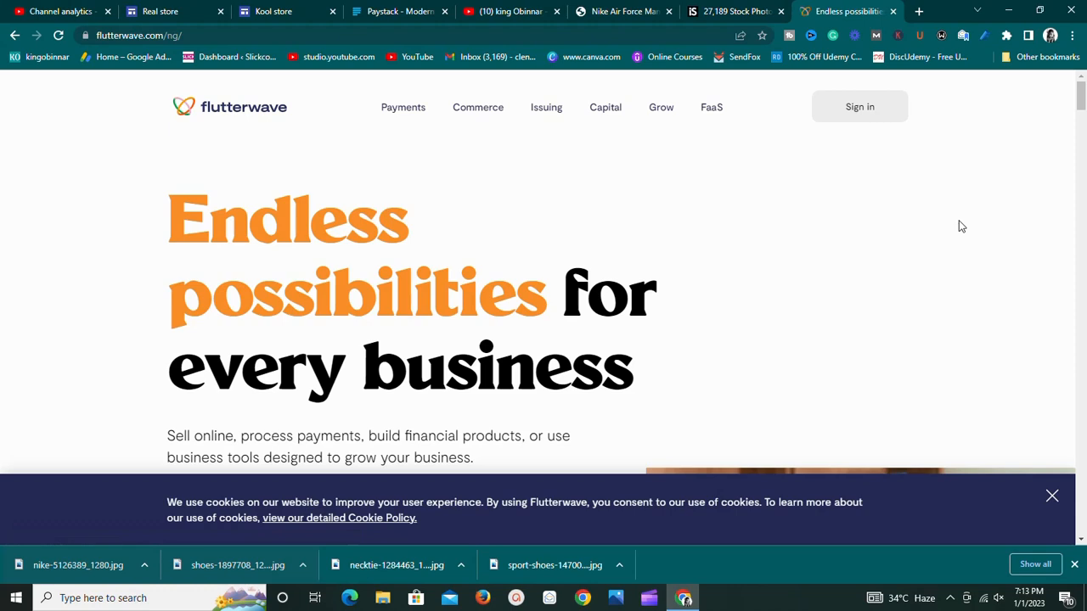
Step: Dismiss the cookie notice on the Flutterwave homepage and open the account sign-in page
left_click(1051, 494)
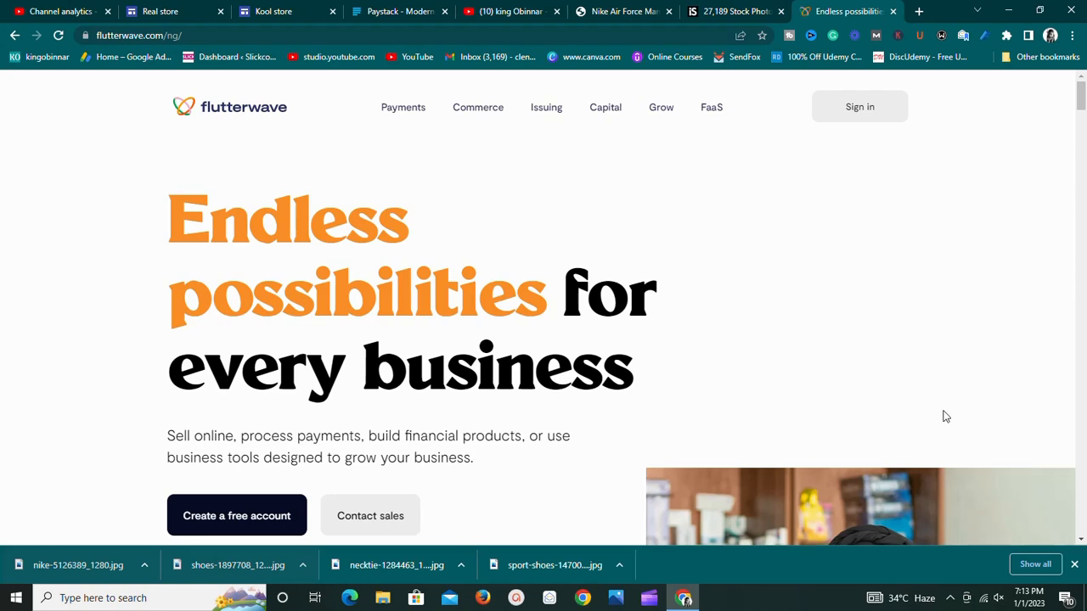
scroll(944, 415, "down", 3)
scroll(929, 415, "up", 3)
left_click(841, 118)
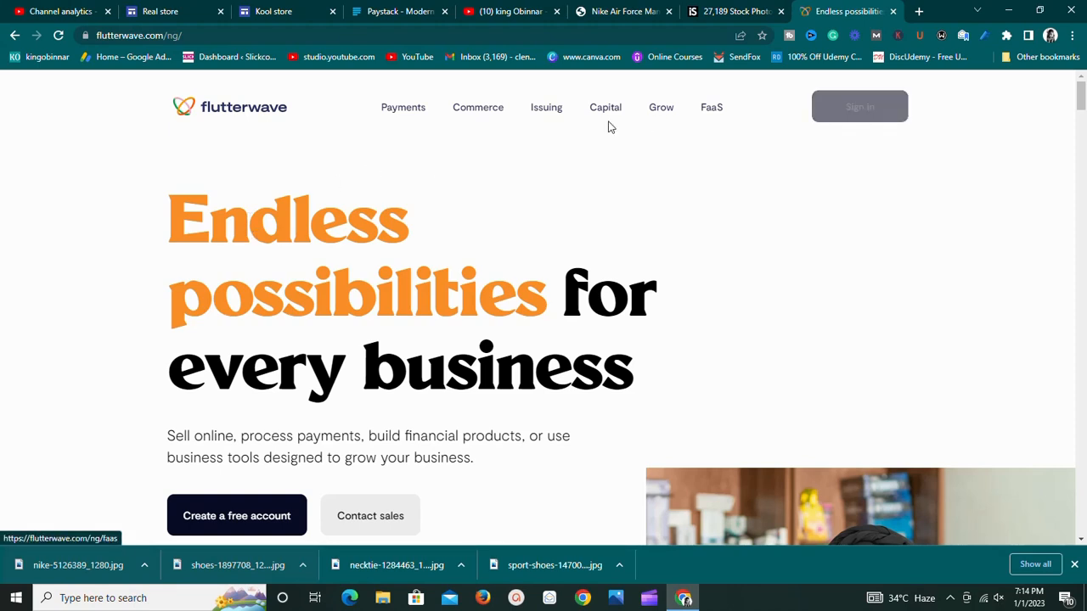
left_click(847, 123)
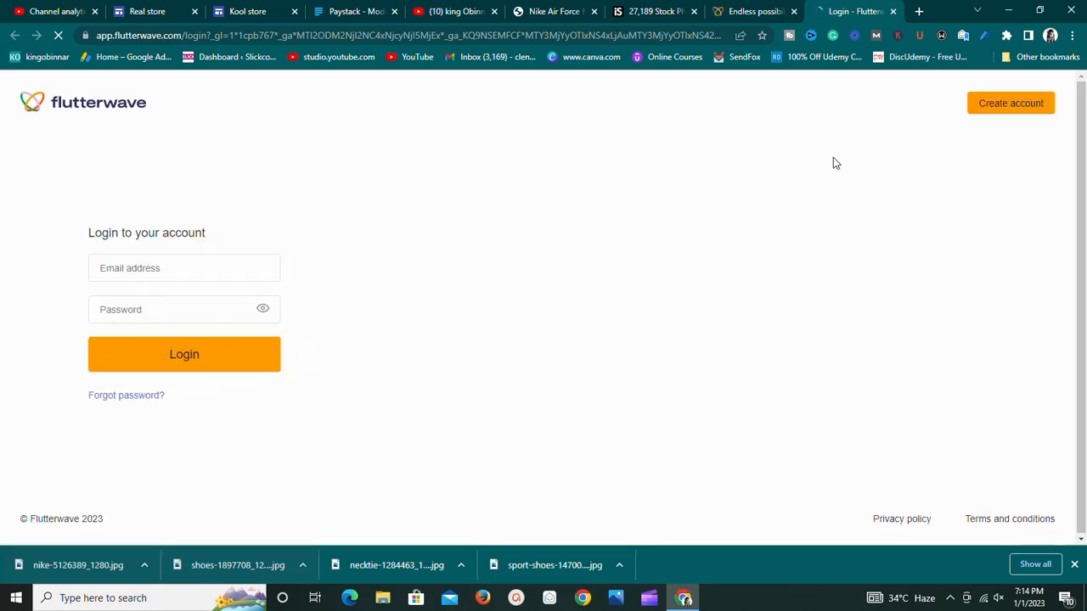
Step: Sign in to the Flutterwave account using the saved account e-mail and password
left_click(203, 265)
type("c")
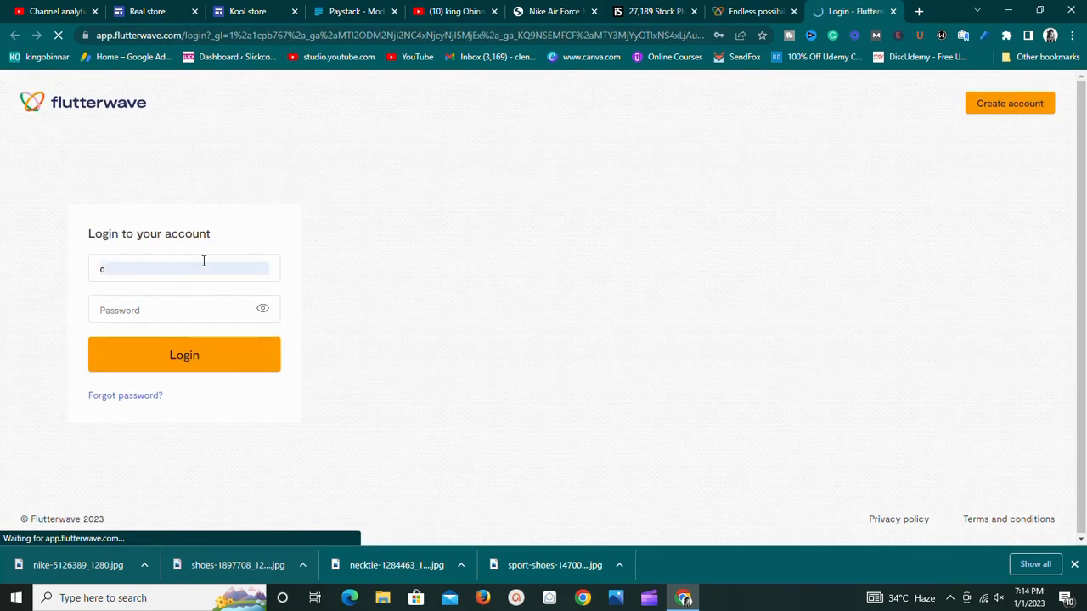
left_click(202, 265)
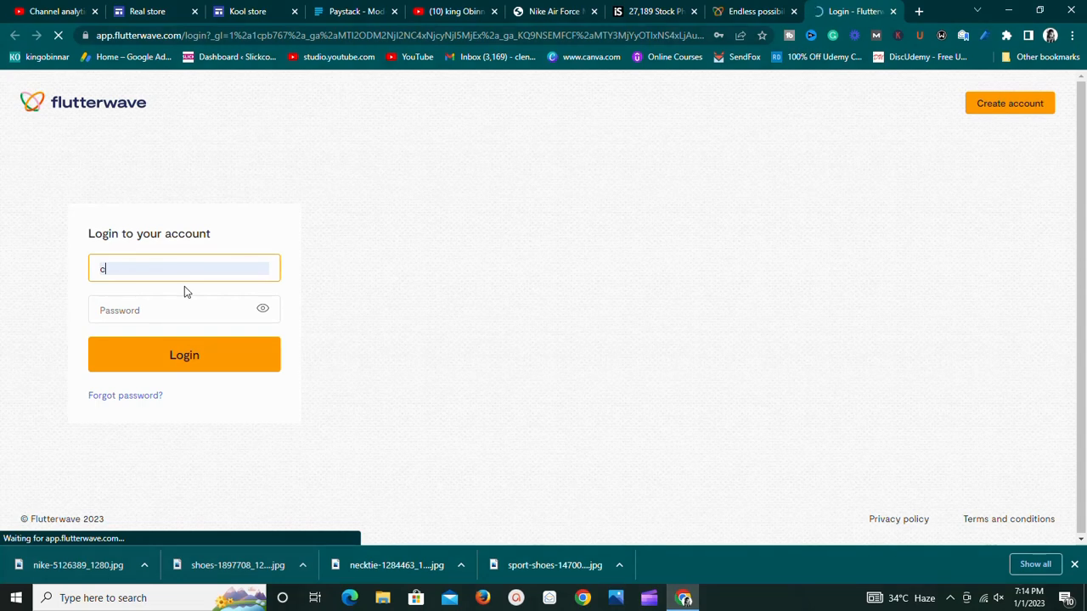
type("l")
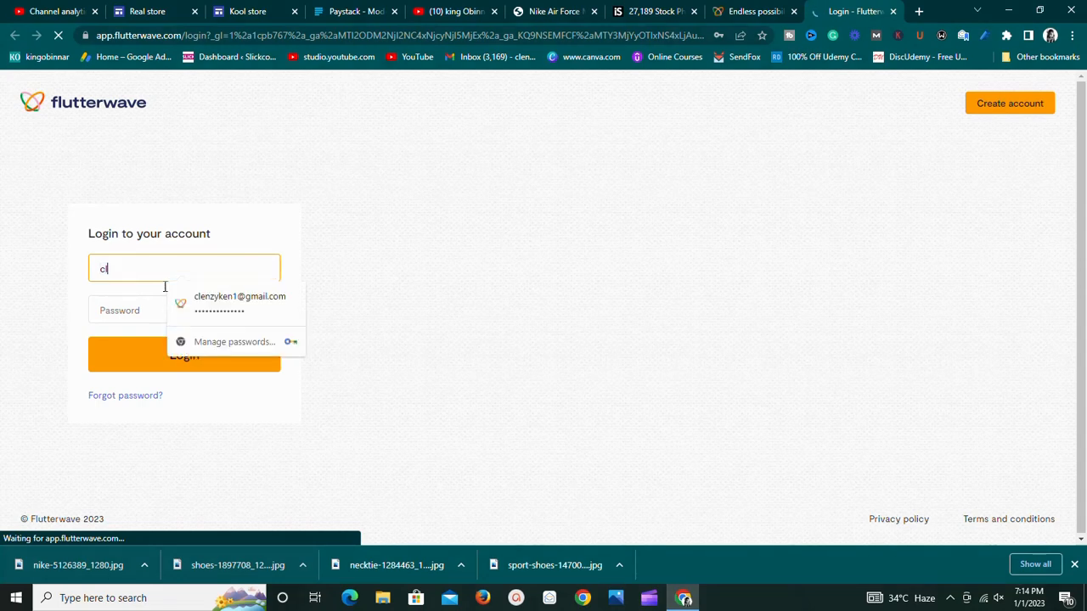
left_click(191, 300)
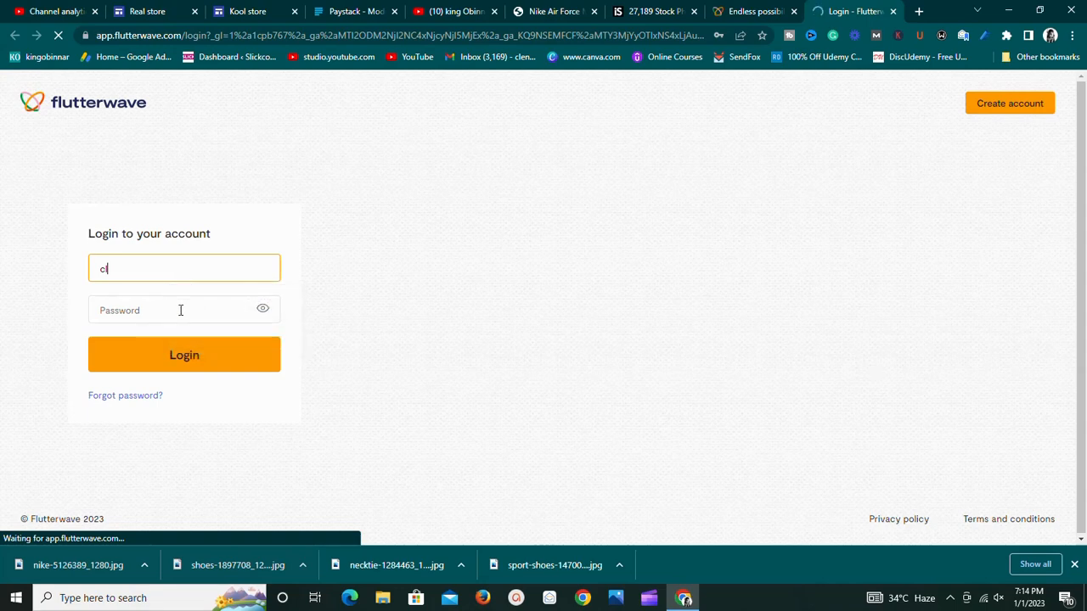
left_click(166, 310)
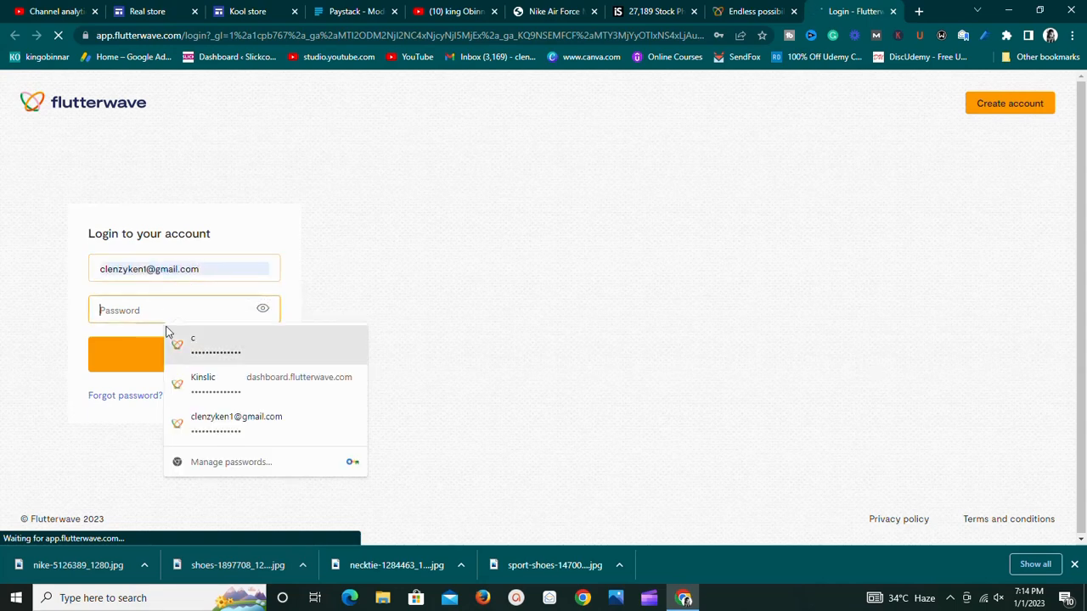
left_click(202, 423)
left_click(119, 356)
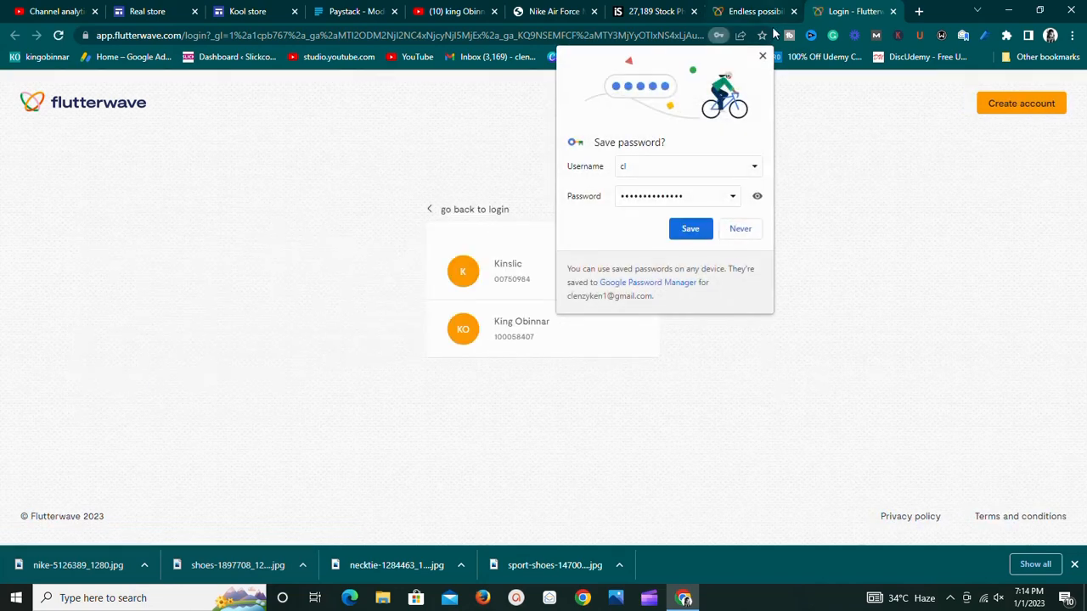
Step: Decline saving the password, choose the Kinslic merchant account and dismiss the two-factor authentication notice
left_click(762, 56)
left_click(557, 289)
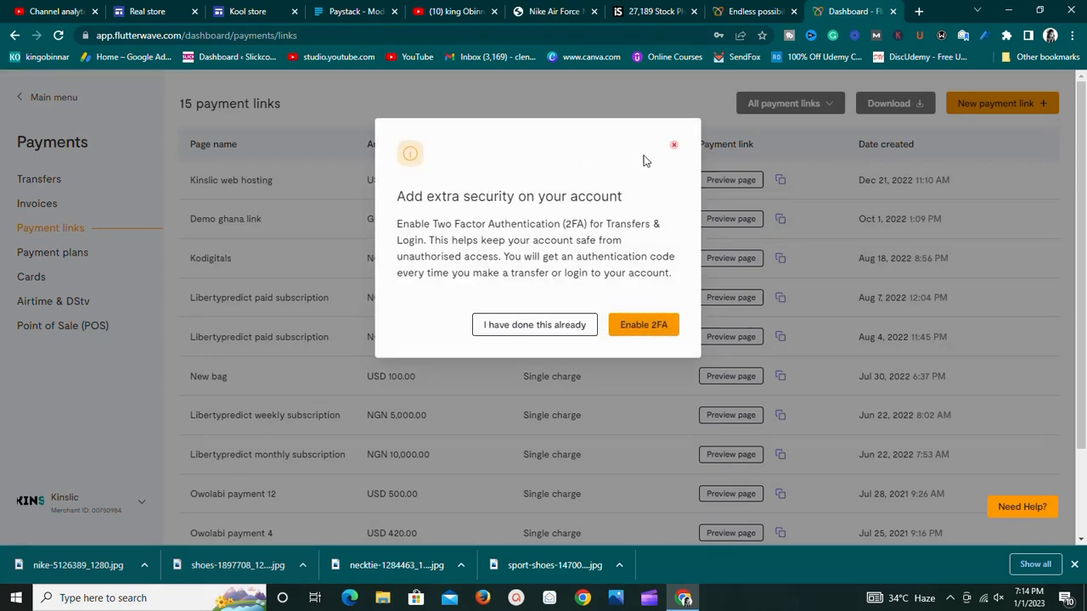
left_click(254, 333)
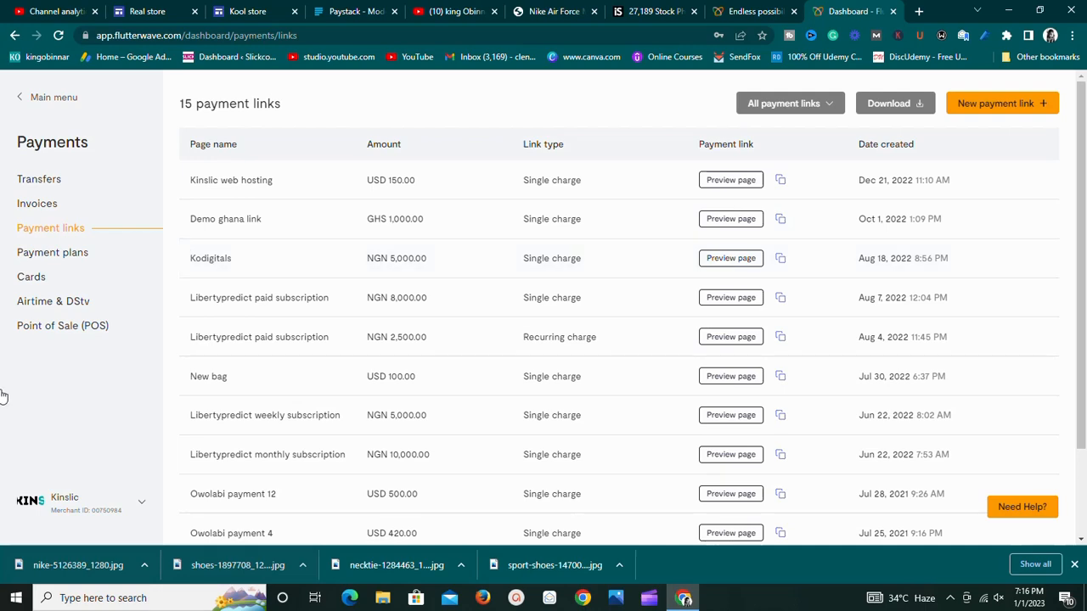
Step: Copy the payment link of the Kinslic web hosting page from the payment links list
scroll(26, 373, "down", 2)
scroll(999, 284, "up", 2)
left_click(780, 180)
left_click(780, 181)
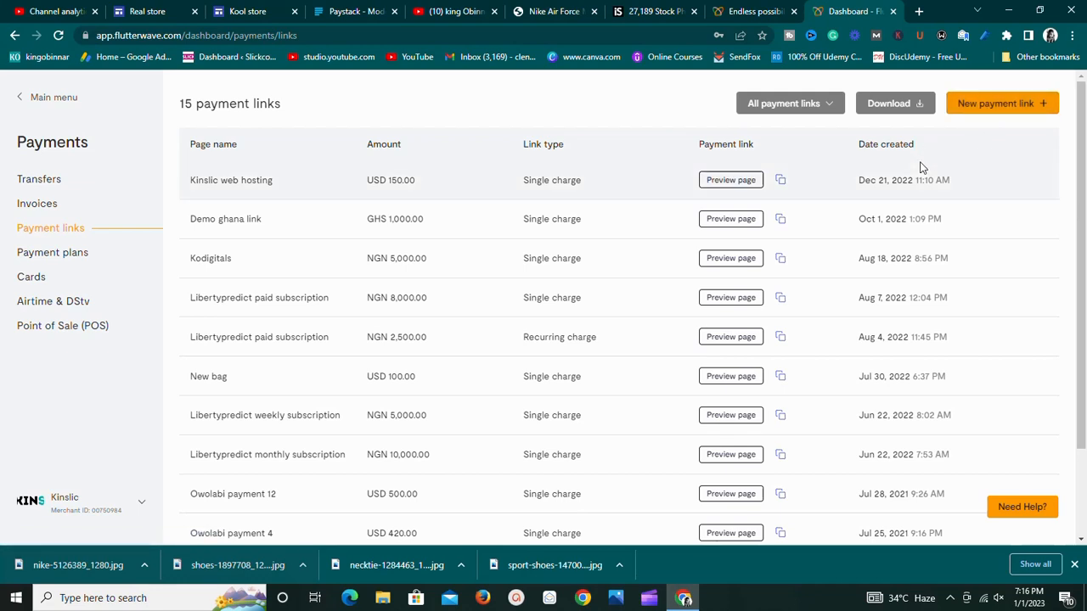
left_click(170, 12)
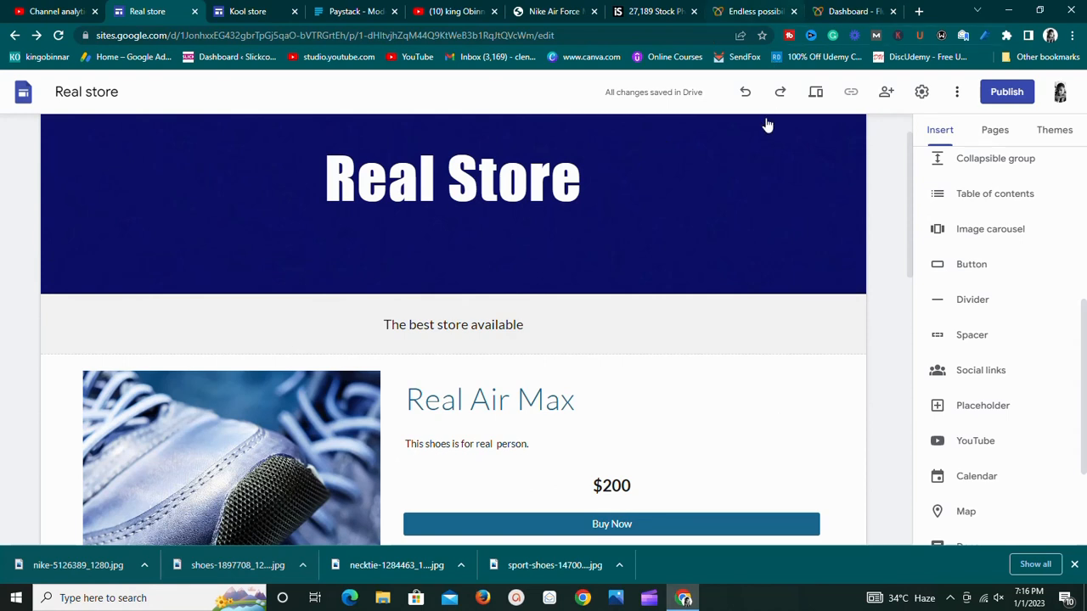
scroll(586, 230, "down", 2)
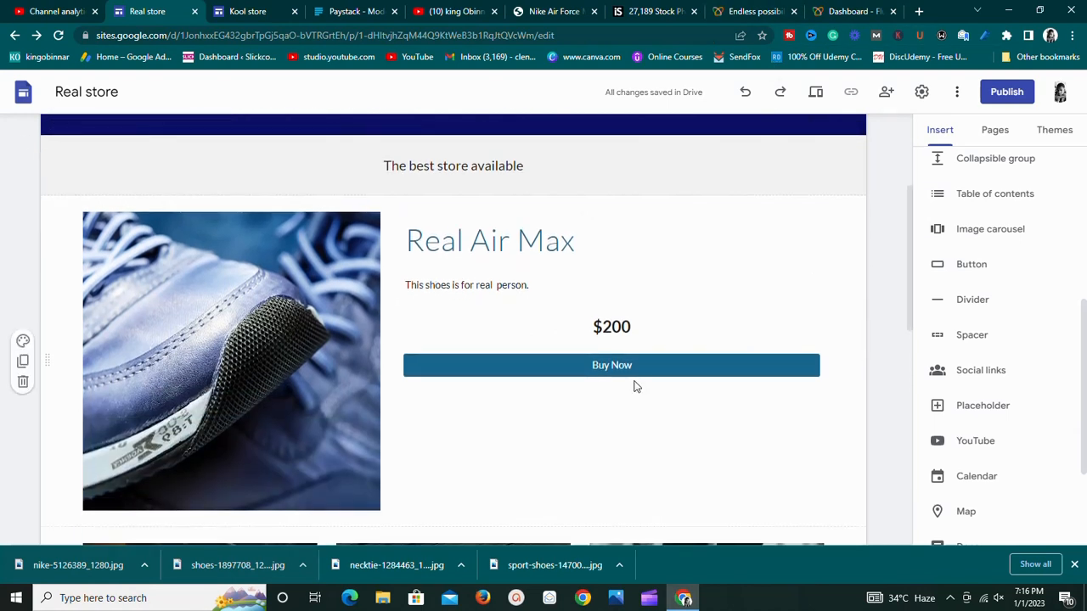
left_click(633, 365)
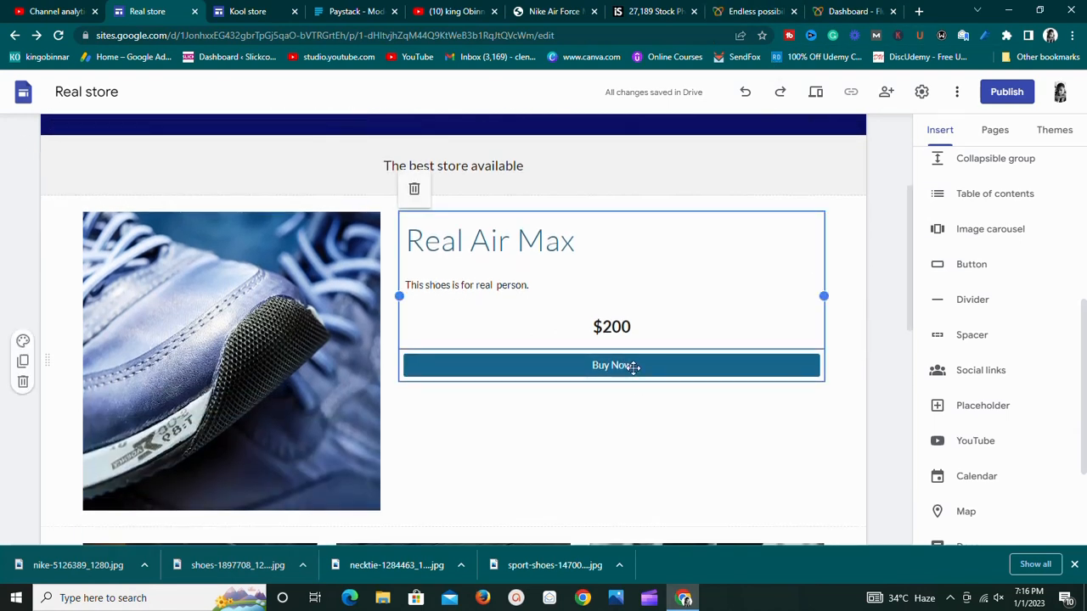
left_click(633, 365)
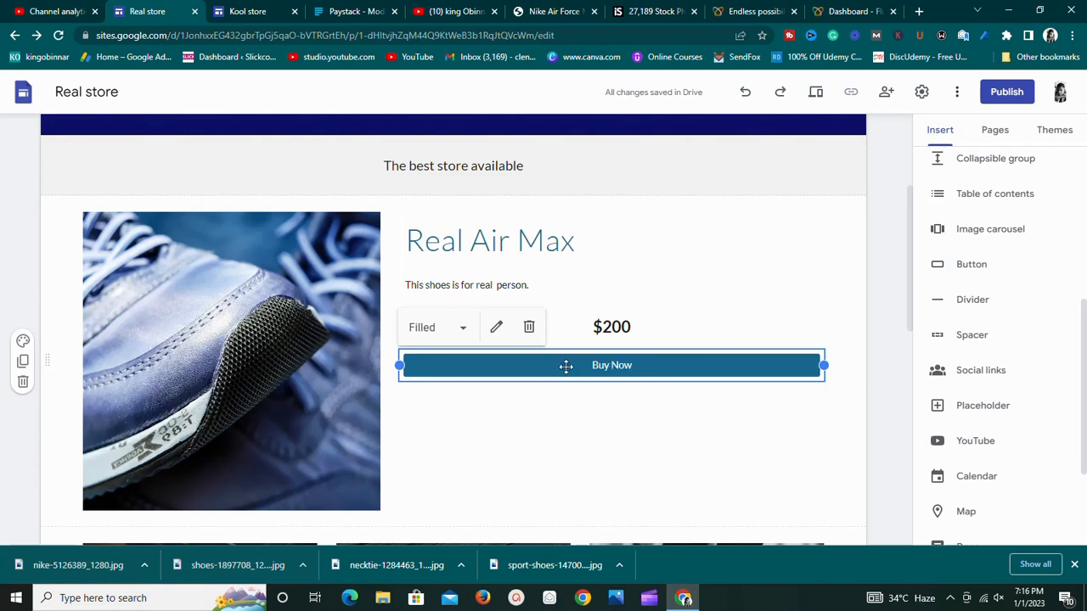
left_click(498, 336)
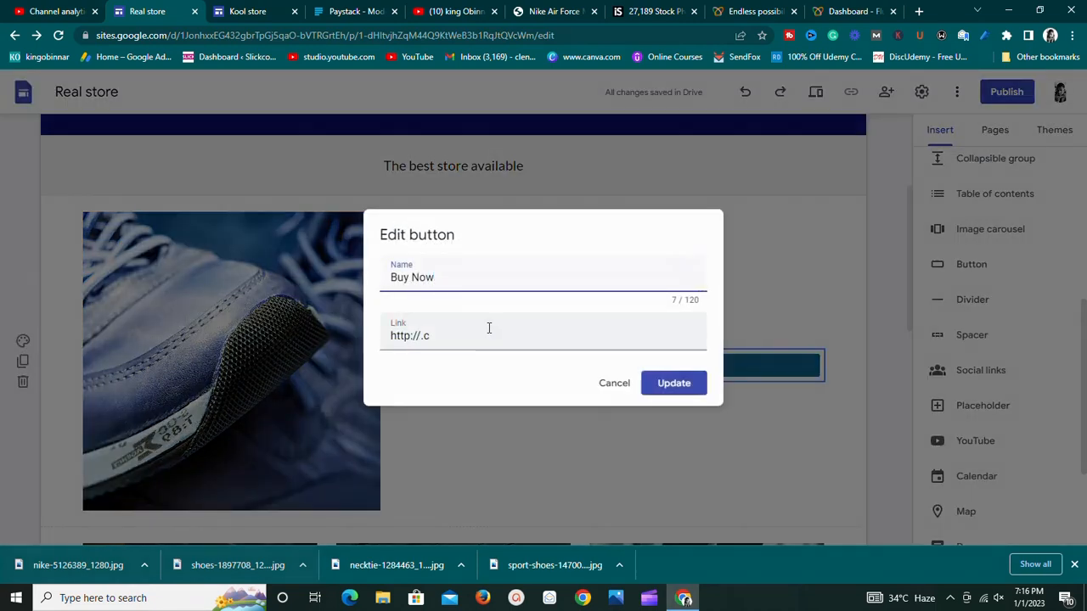
triple_click(478, 340)
right_click(478, 338)
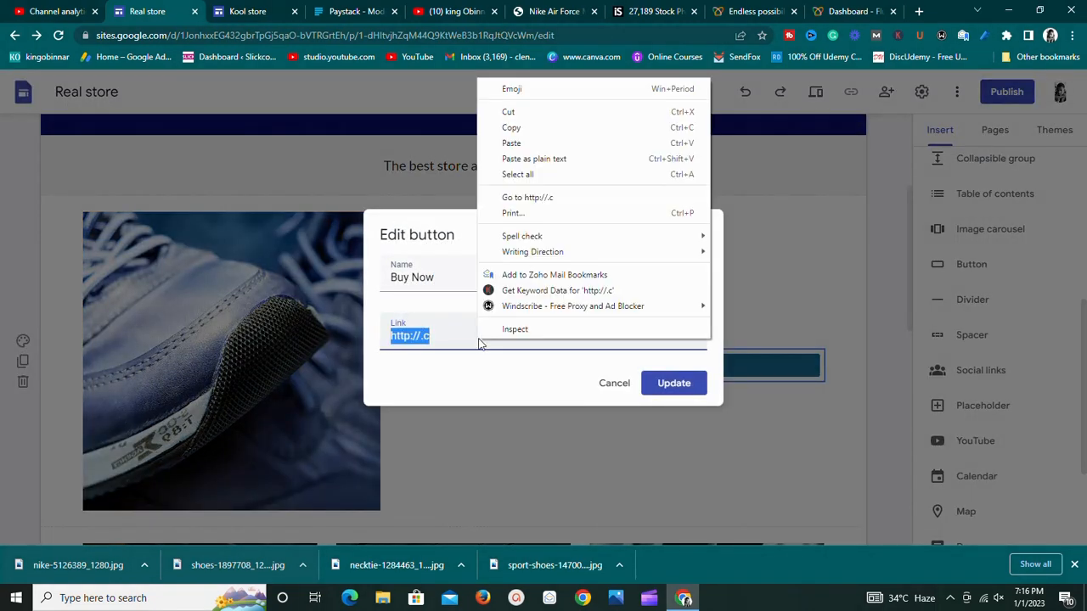
left_click(534, 146)
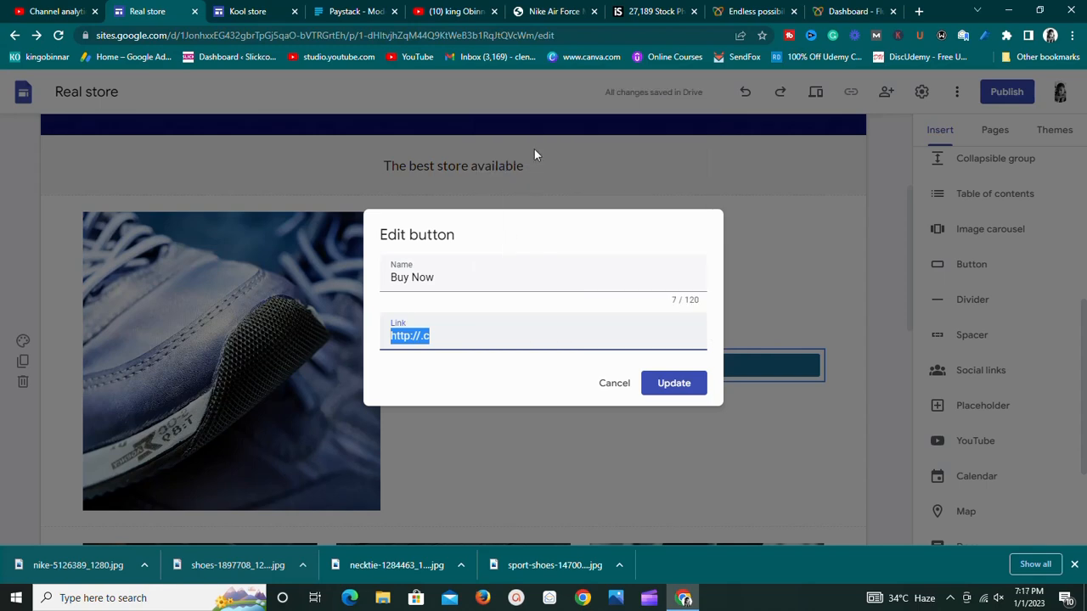
left_click(686, 383)
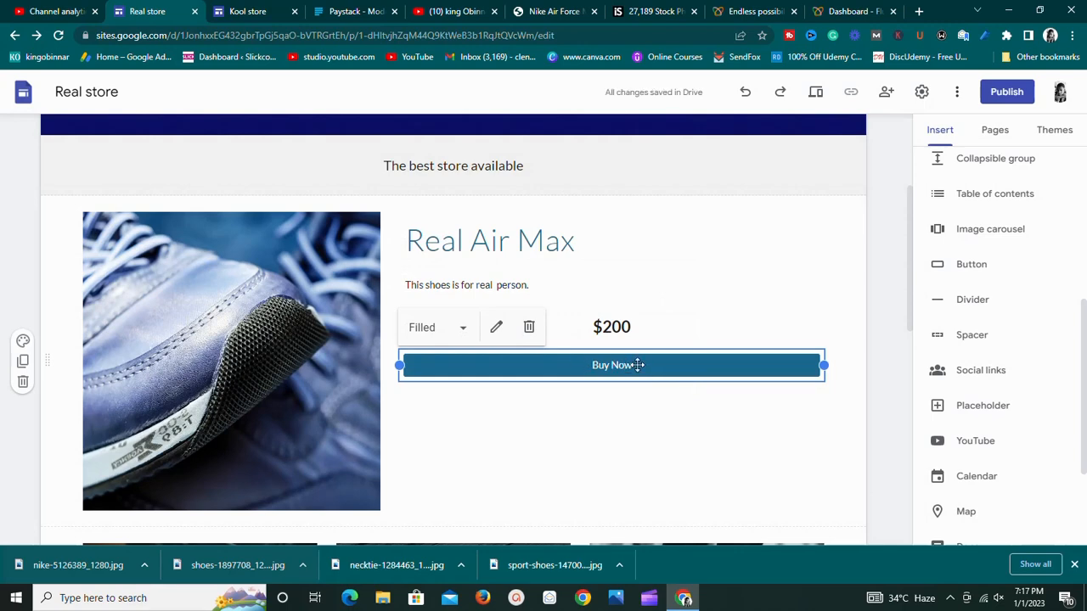
Step: Look over the three-product row and check which products still lack a Buy Now button
scroll(655, 359, "down", 4)
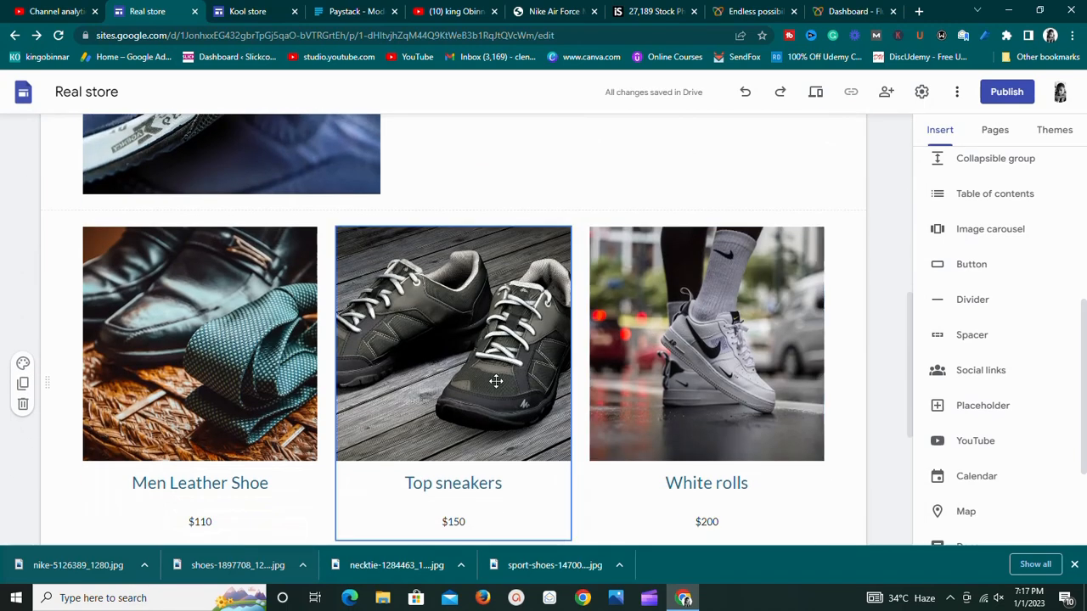
scroll(261, 441, "down", 2)
scroll(260, 310, "up", 2)
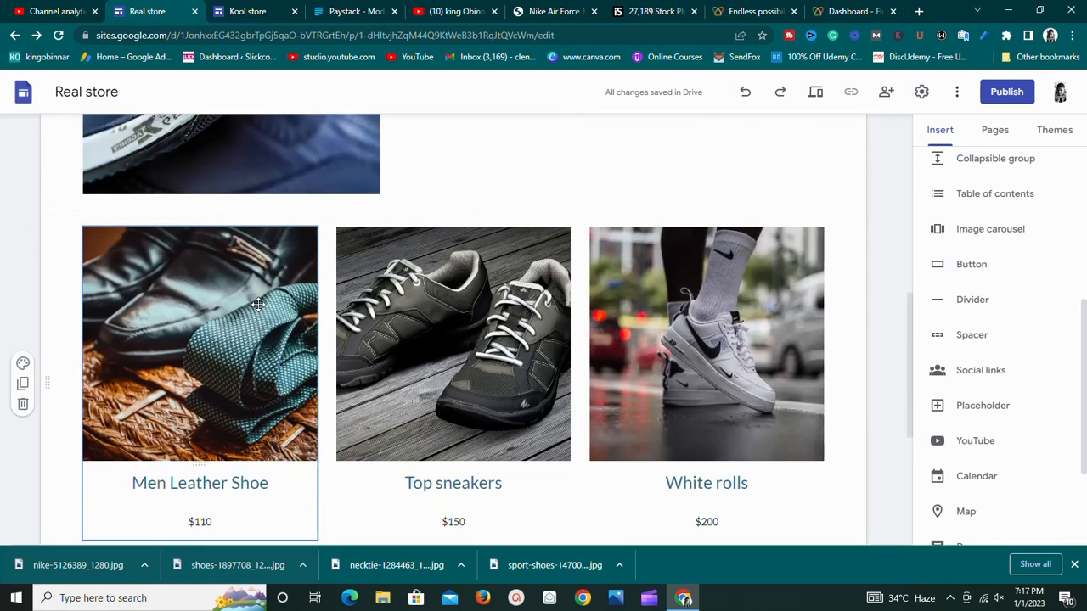
scroll(259, 310, "down", 2)
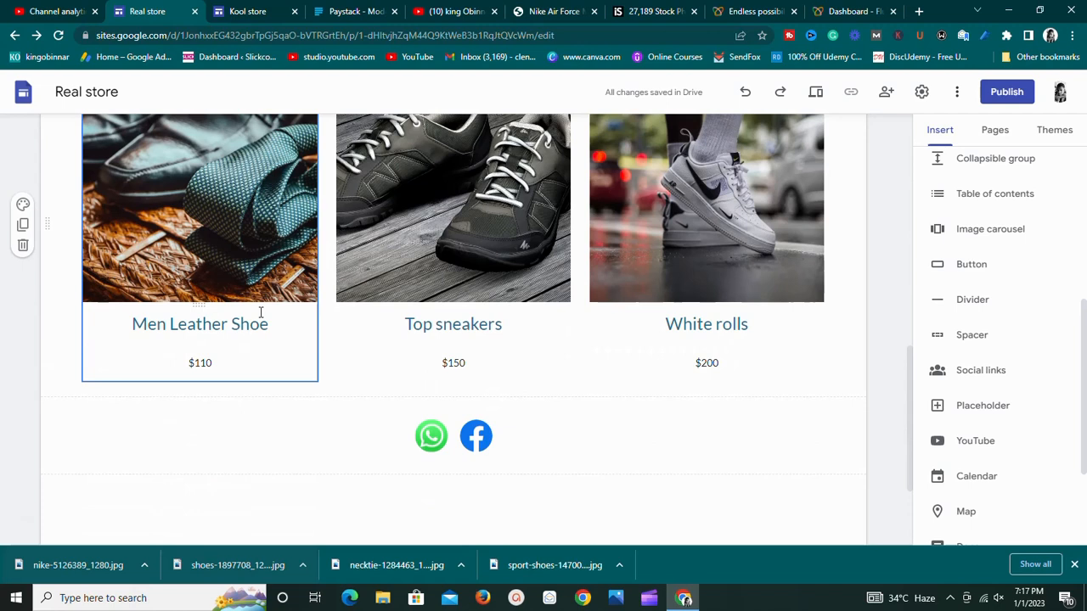
left_click(404, 289)
scroll(435, 292, "up", 4)
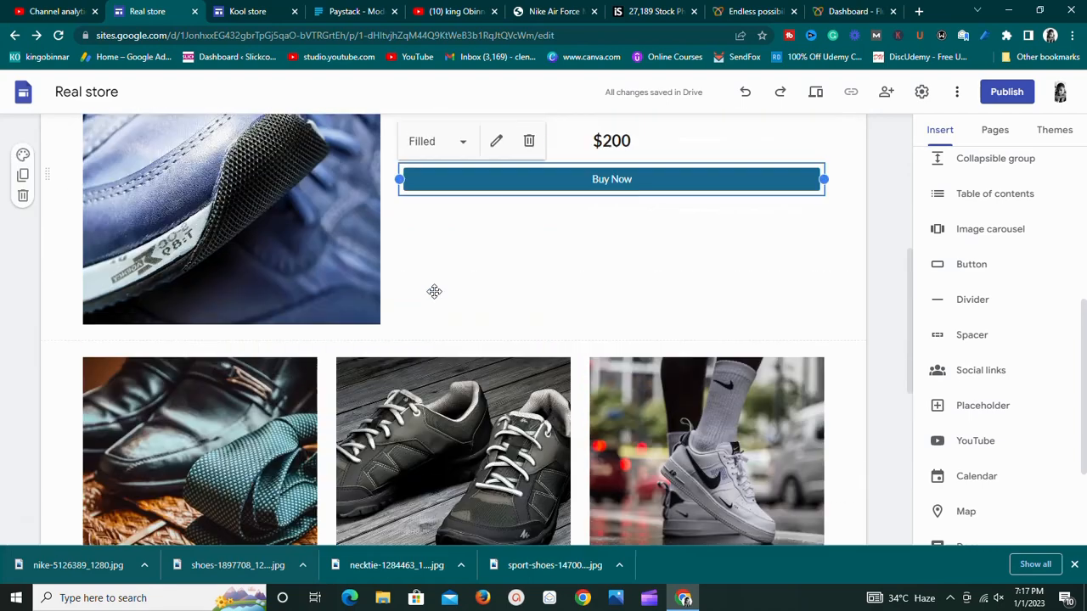
scroll(436, 289, "down", 2)
scroll(435, 287, "up", 2)
left_click(451, 212)
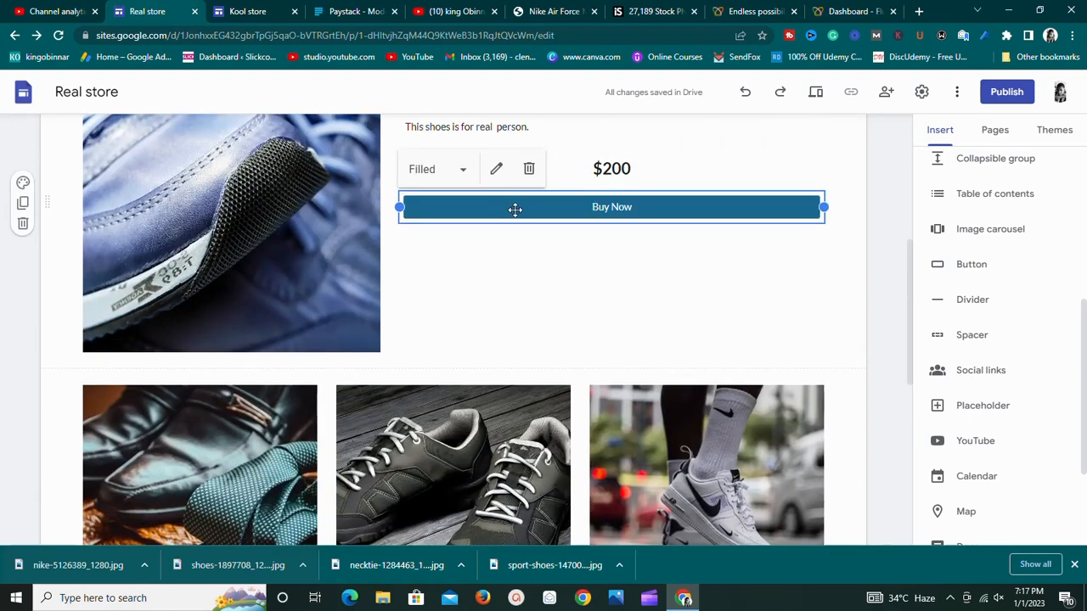
right_click(515, 209)
left_click(471, 239)
scroll(670, 267, "down", 6)
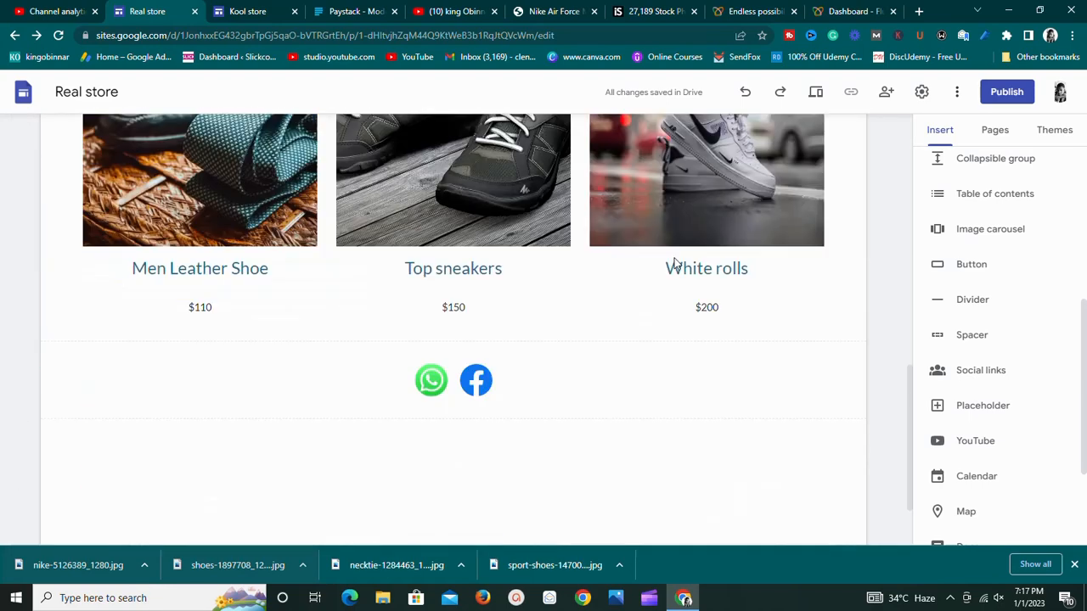
left_click(968, 263)
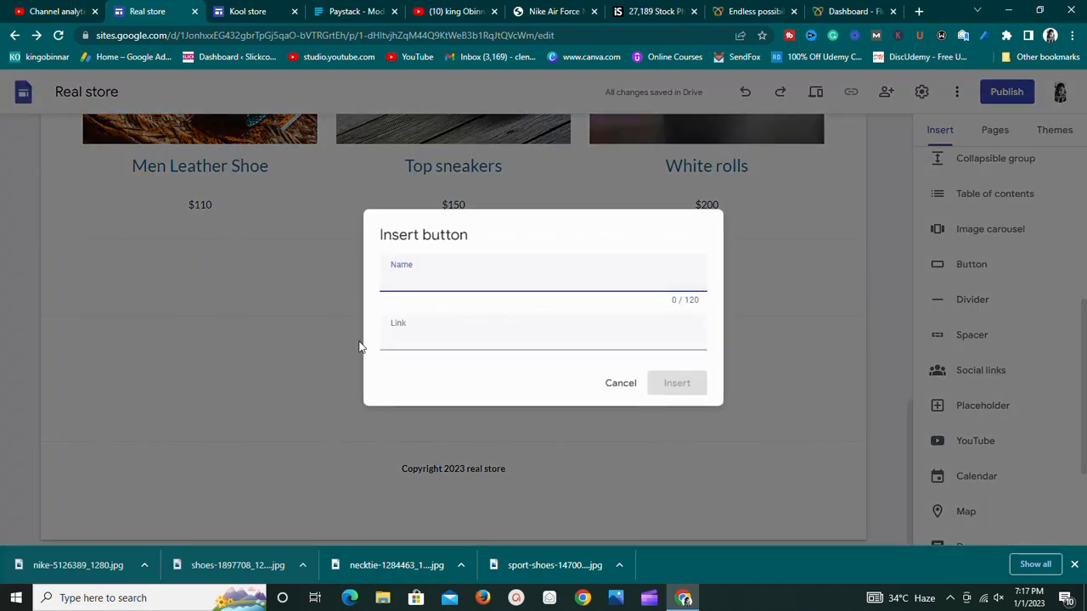
type("Buy Now")
left_click(468, 332)
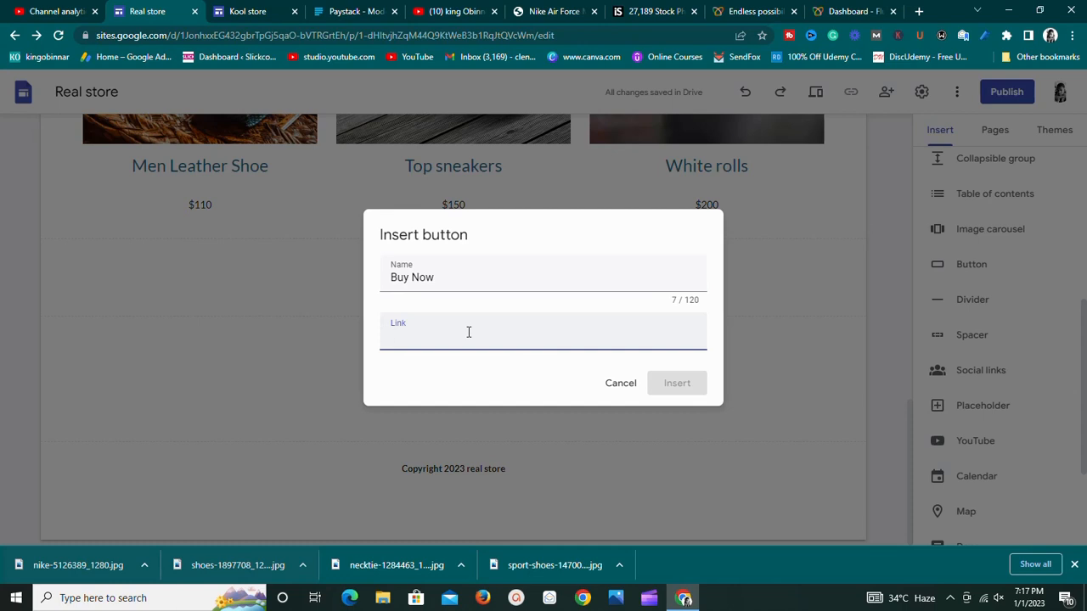
right_click(468, 332)
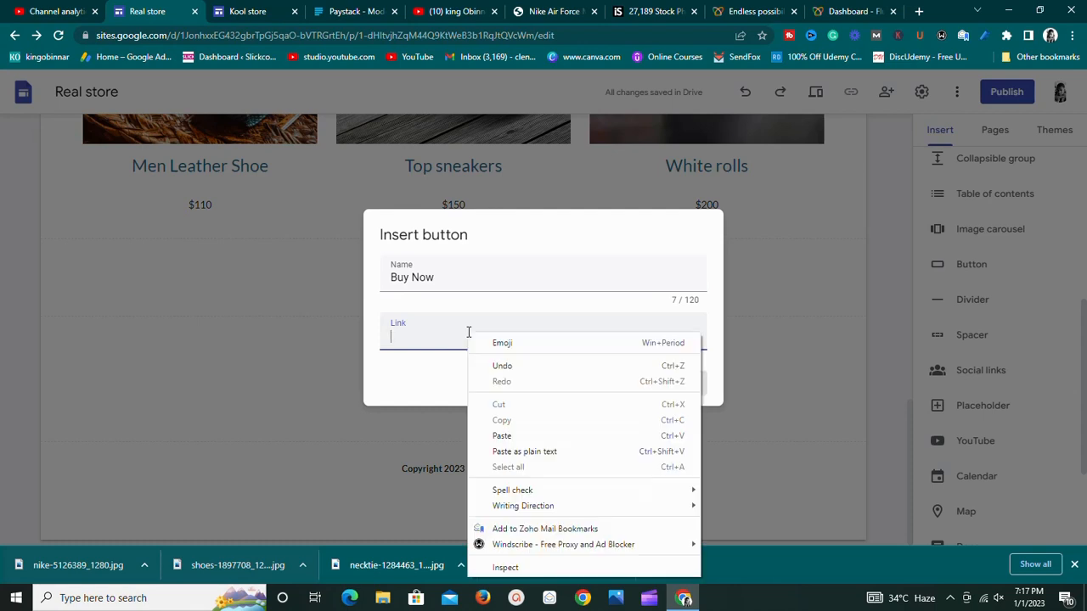
left_click(490, 432)
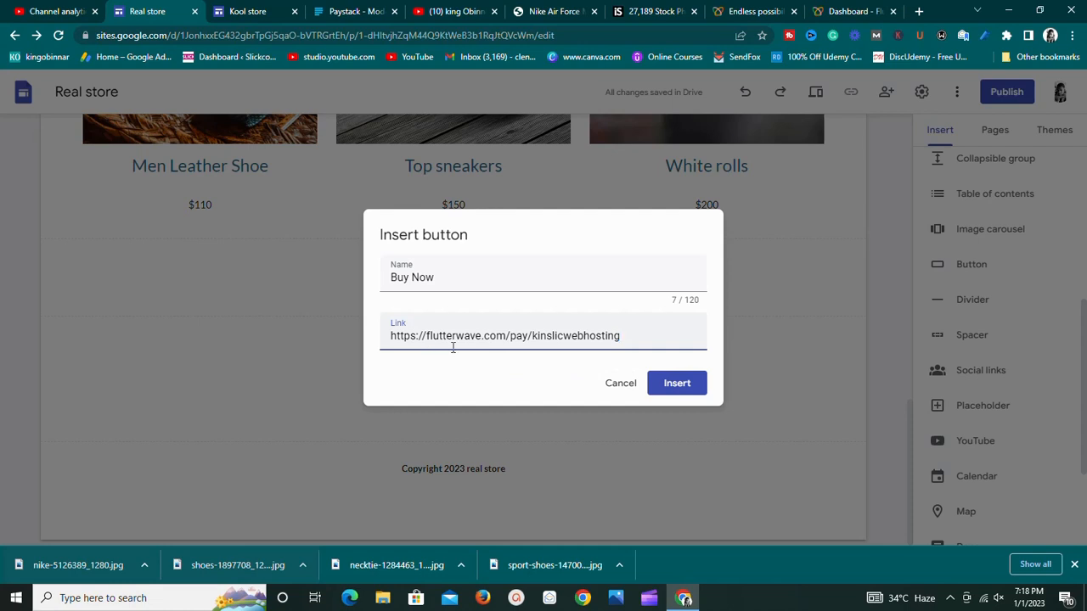
left_click(676, 384)
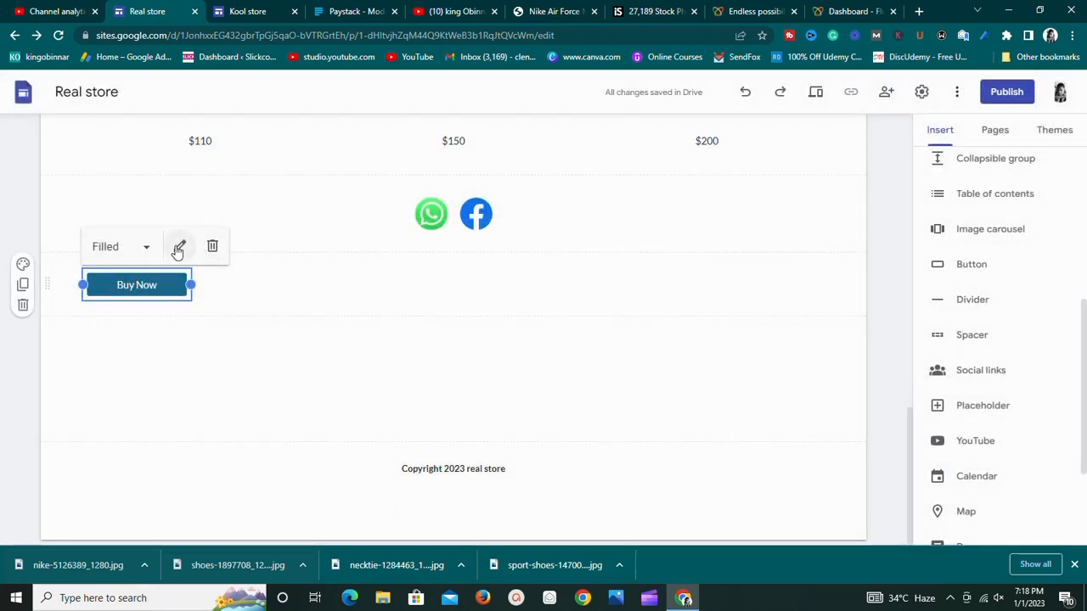
left_click(23, 287)
left_click(23, 289)
Step: Move the three Buy Now buttons under the prices of Men Leather Shoe, Top sneakers and White rolls, one per product
scroll(339, 329, "up", 5)
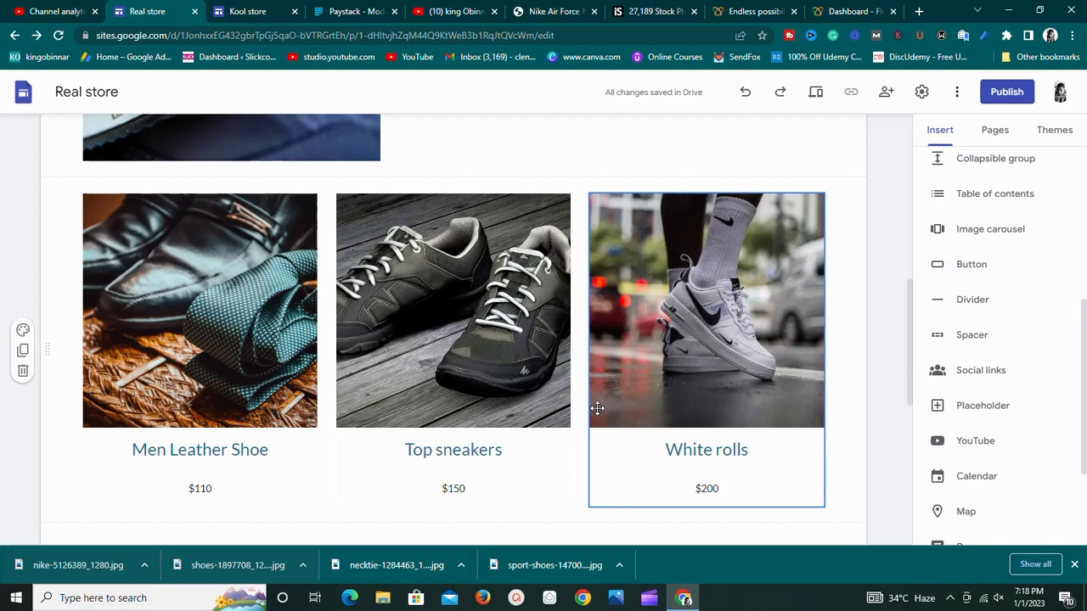
scroll(599, 407, "up", 5)
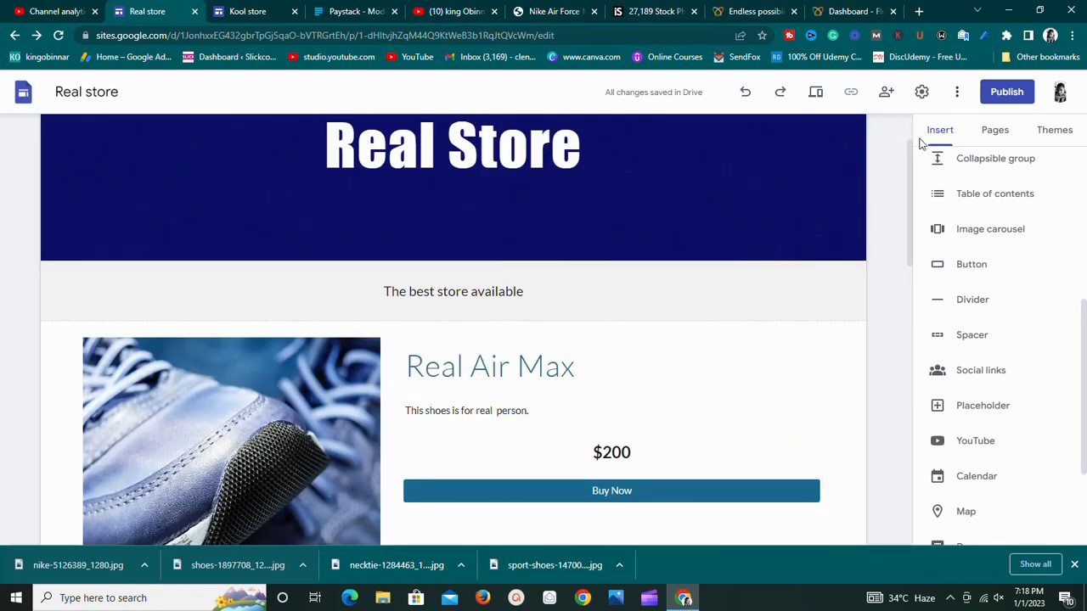
scroll(655, 318, "down", 7)
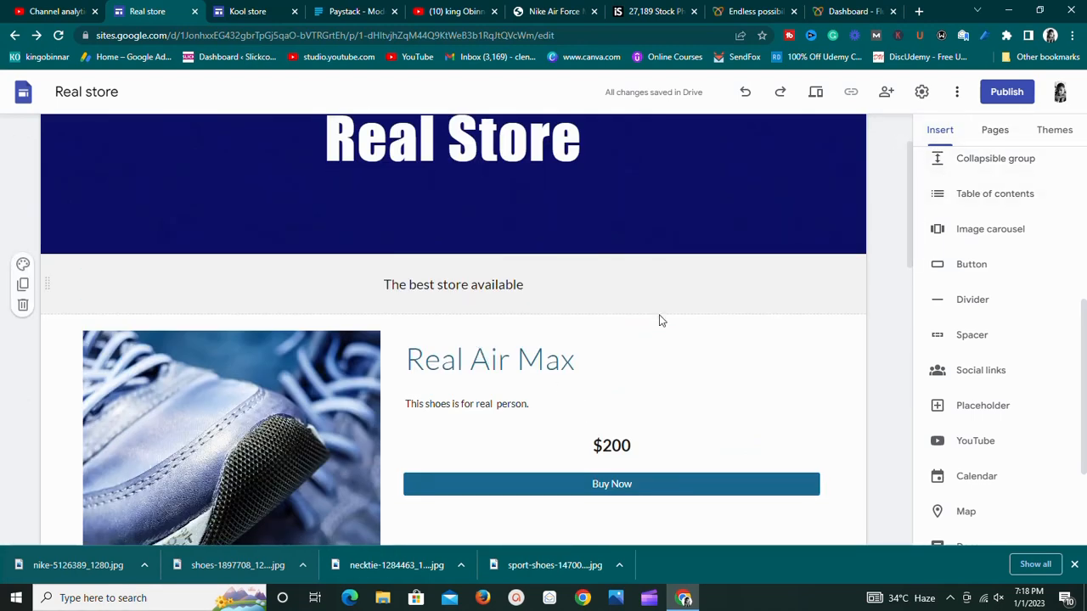
scroll(632, 319, "down", 4)
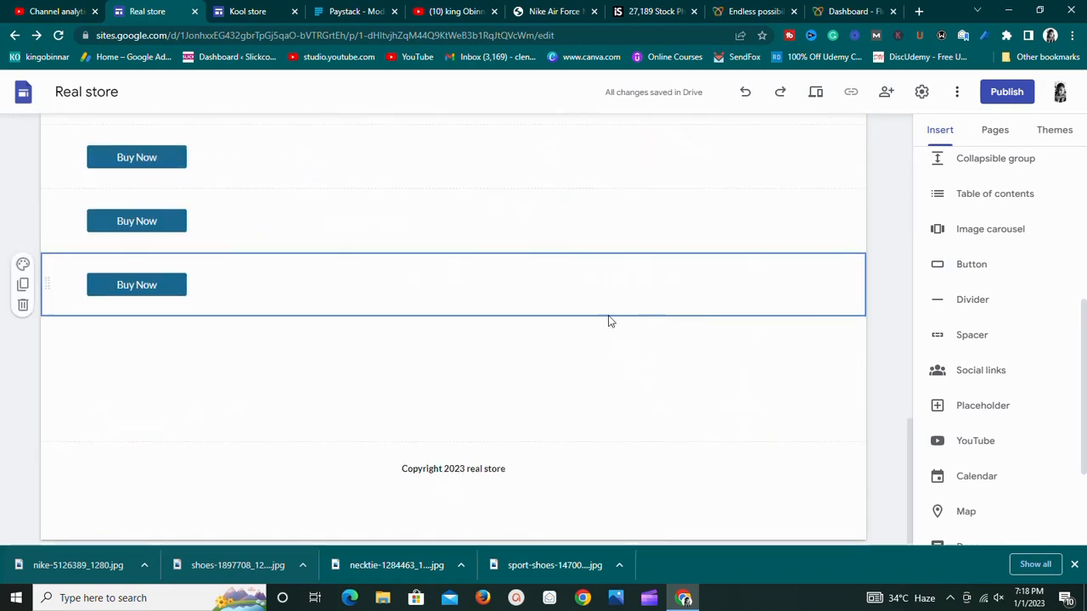
scroll(561, 320, "up", 4)
scroll(467, 322, "down", 2)
scroll(76, 315, "up", 2)
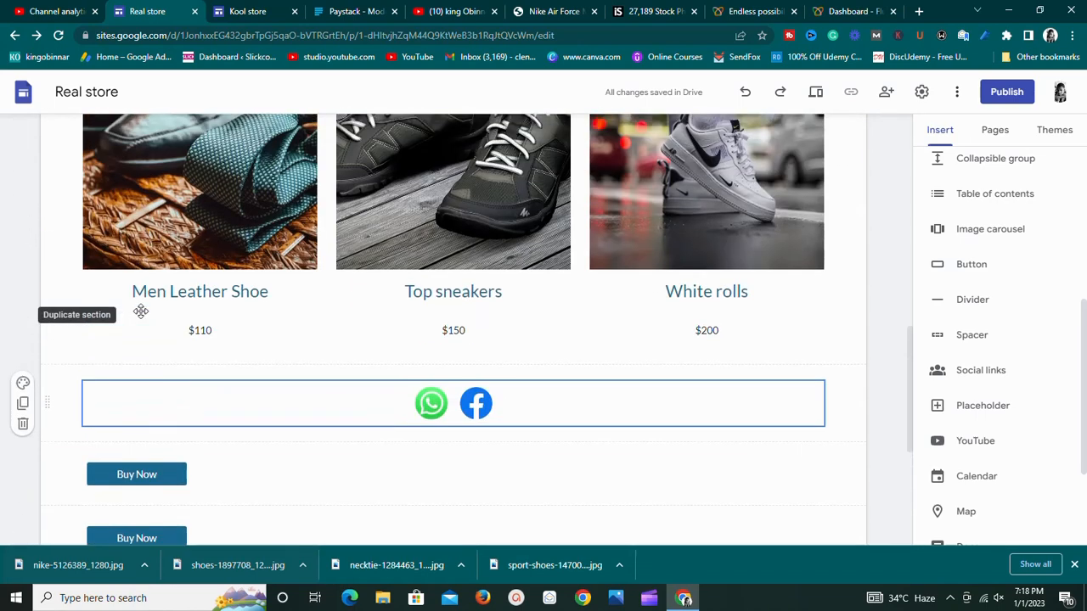
left_click(115, 475)
left_click_drag(116, 476, 168, 348)
left_click_drag(115, 534, 484, 184)
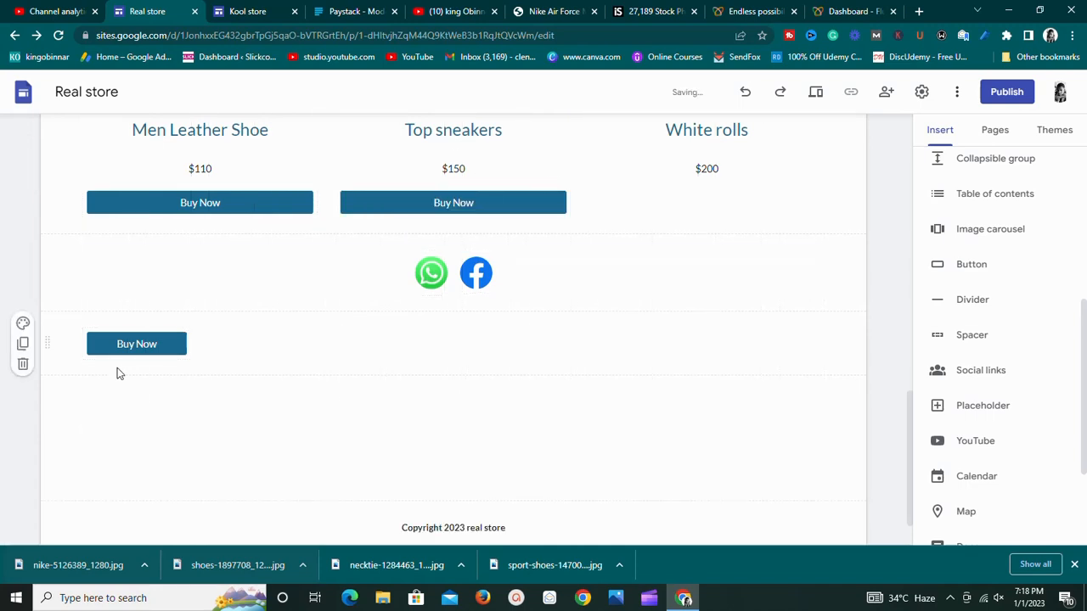
left_click_drag(111, 344, 617, 204)
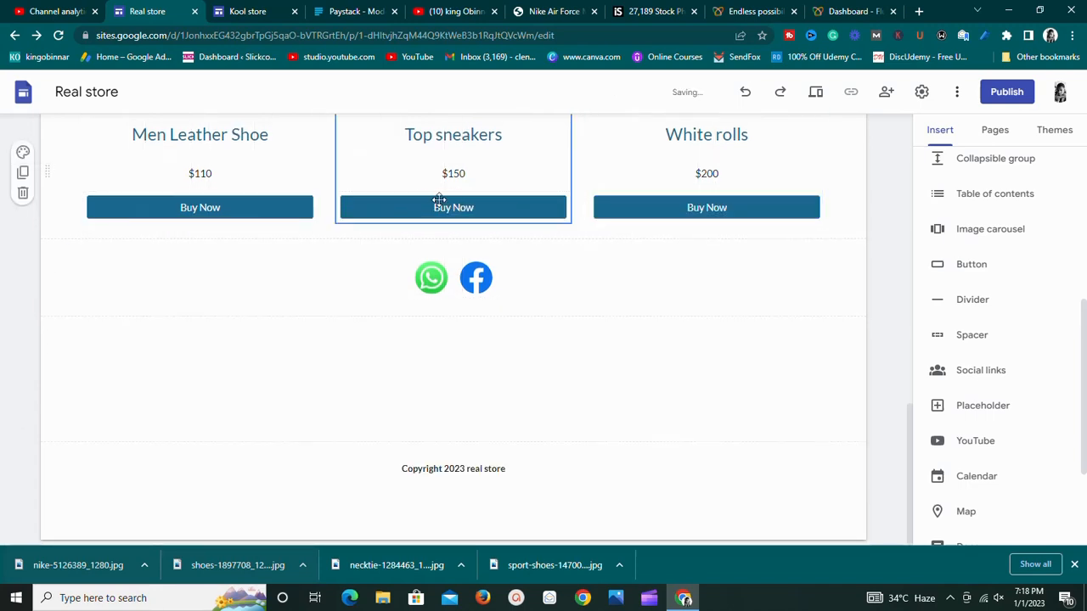
Step: Look over the whole home page from the header through the product row to the footer, checking each product's price and Buy Now button
scroll(419, 204, "up", 5)
scroll(415, 218, "down", 4)
scroll(412, 223, "up", 2)
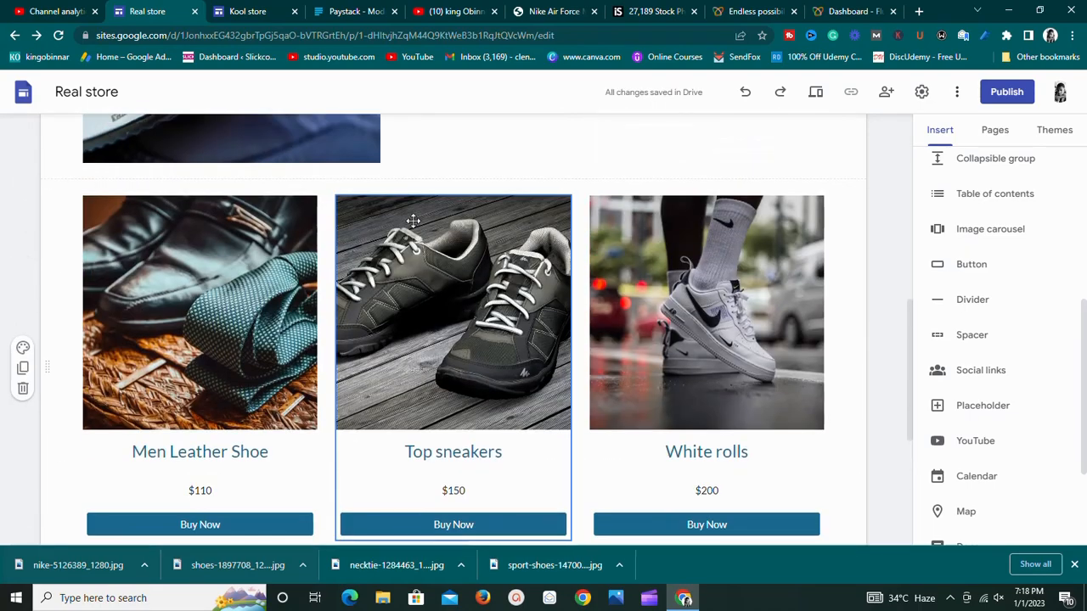
scroll(413, 223, "down", 2)
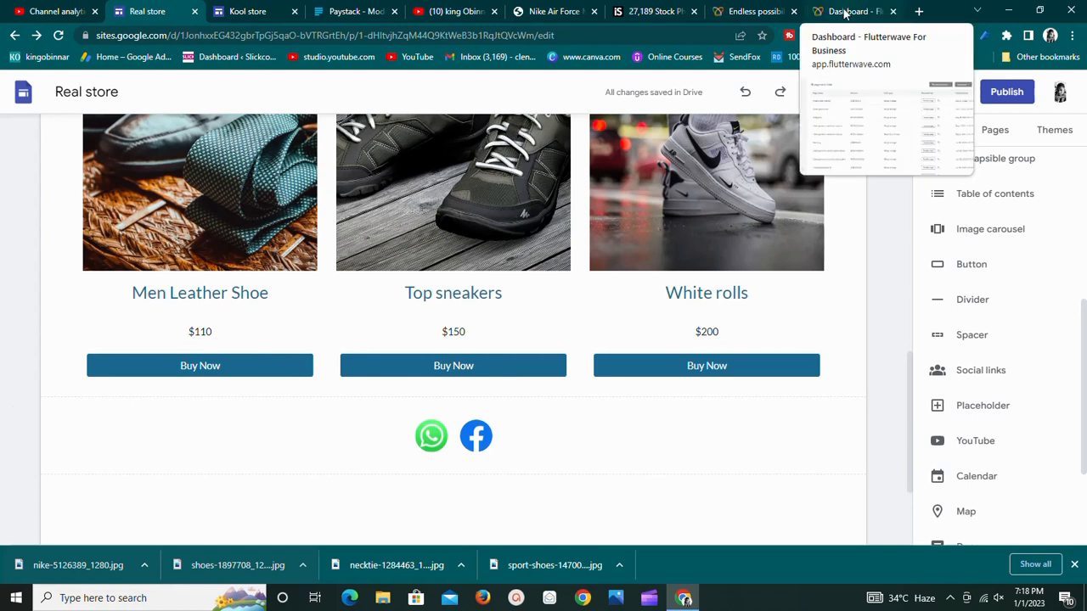
left_click(256, 366)
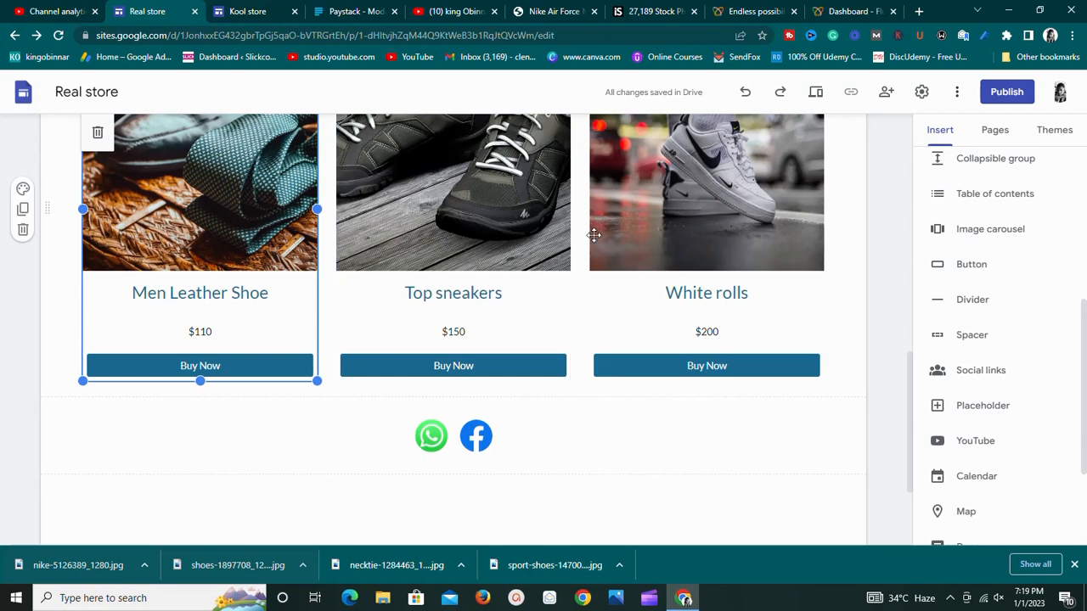
scroll(526, 311, "up", 8)
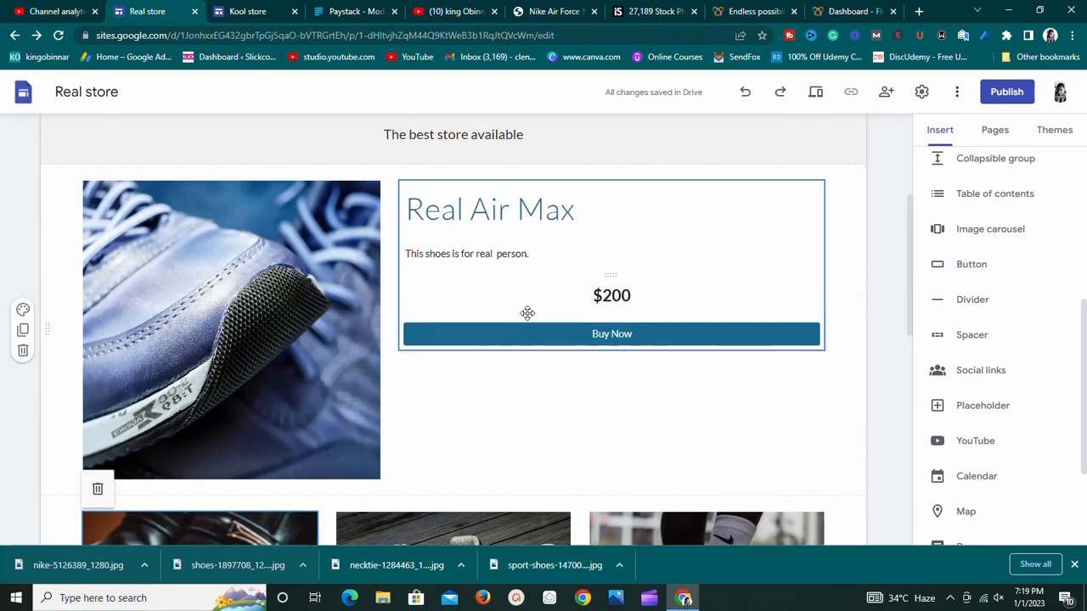
scroll(526, 311, "down", 5)
scroll(527, 315, "up", 6)
scroll(524, 313, "down", 10)
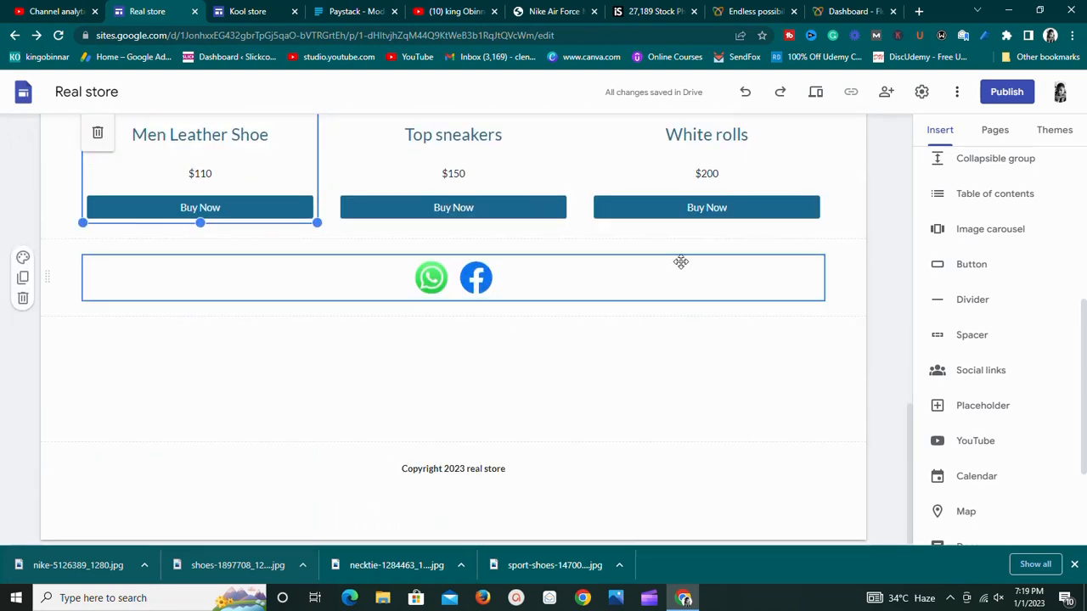
scroll(596, 272, "up", 10)
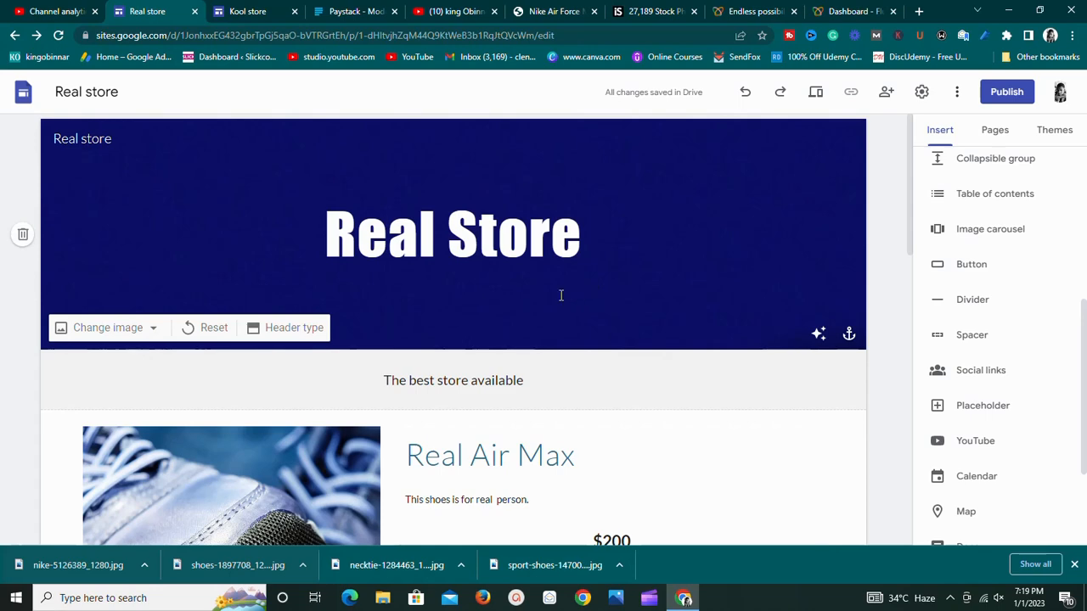
scroll(561, 294, "down", 5)
scroll(558, 294, "up", 5)
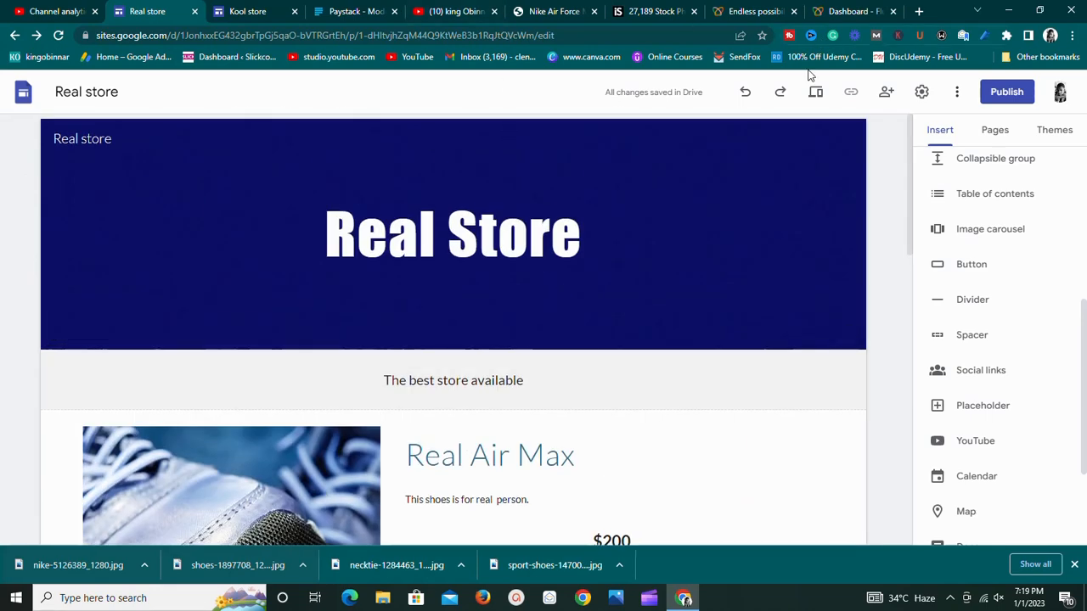
Step: Preview the site at desktop size and inspect the product sections, social icons and footer
left_click(815, 92)
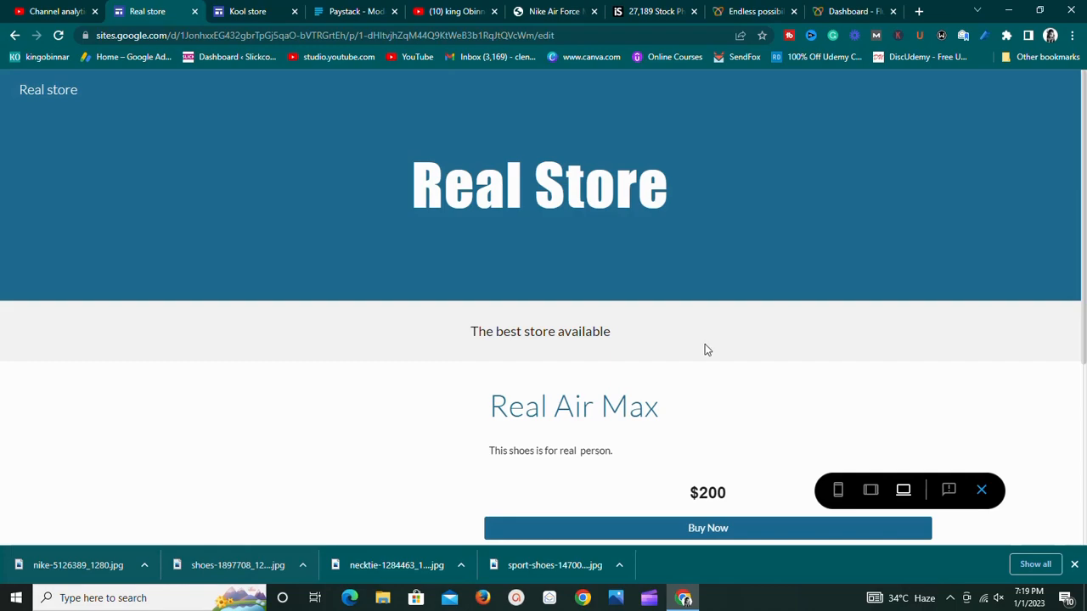
scroll(705, 343, "down", 10)
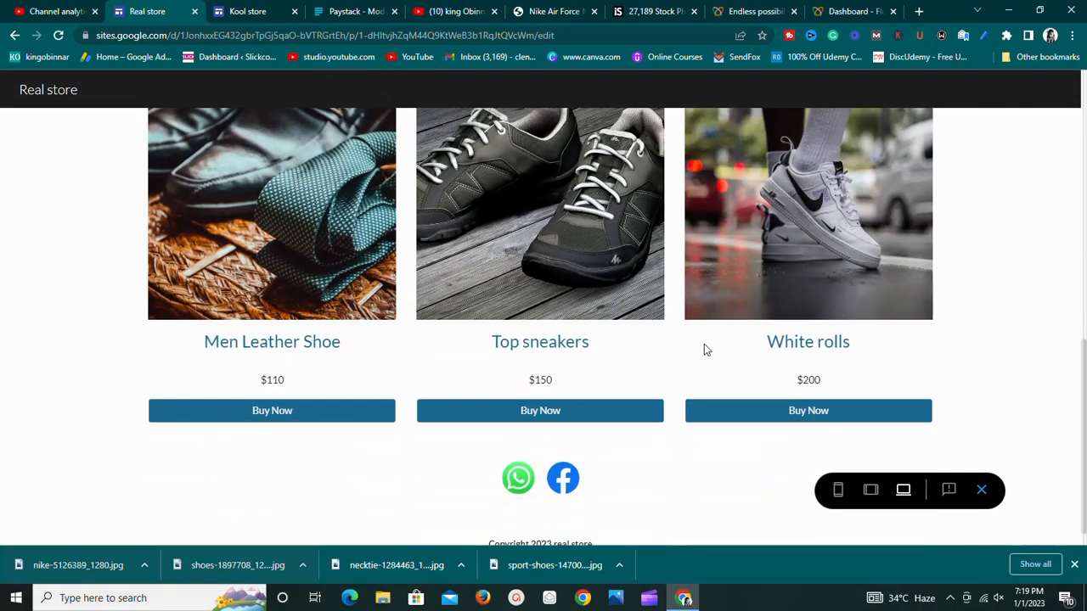
scroll(704, 348, "up", 10)
scroll(704, 353, "down", 10)
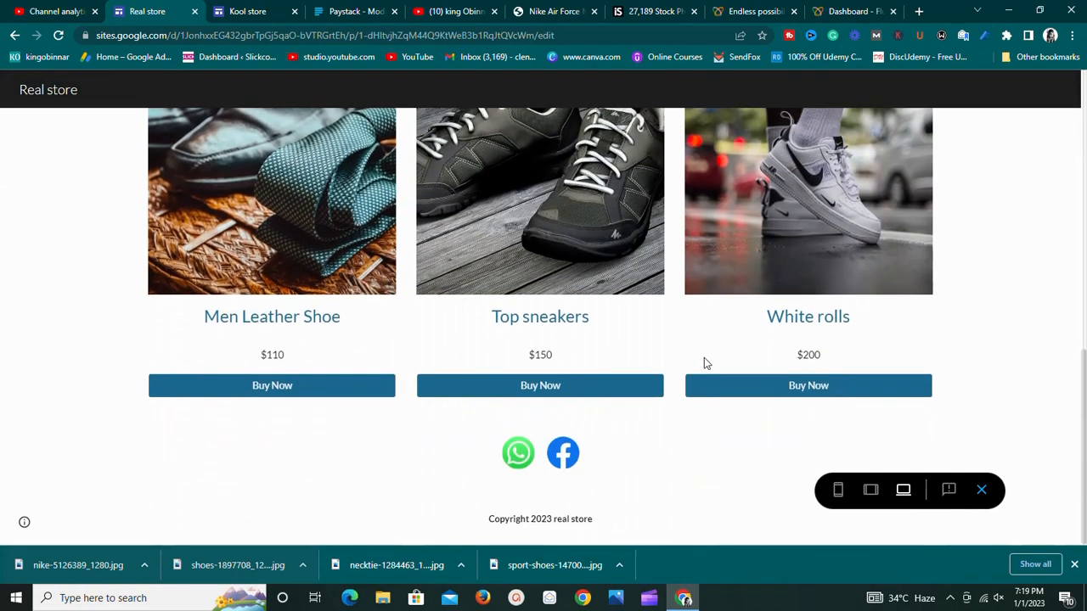
scroll(708, 340, "up", 2)
scroll(710, 340, "down", 2)
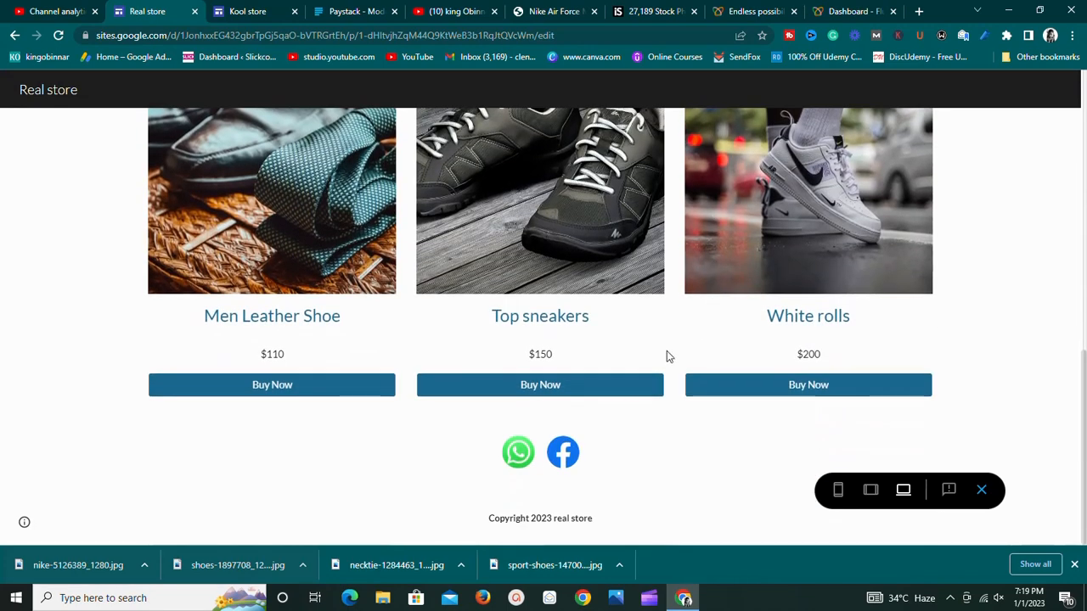
Step: Open the Top sneakers Buy Now link to examine its Flutterwave payment page, and return to the Real store editor
right_click(566, 376)
left_click(312, 425)
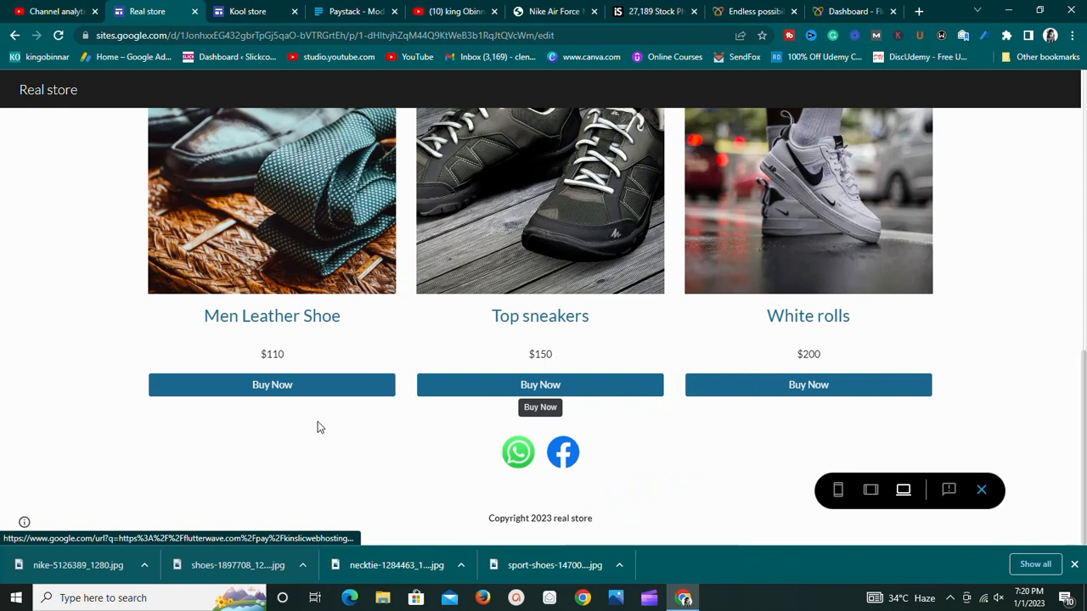
left_click(451, 400)
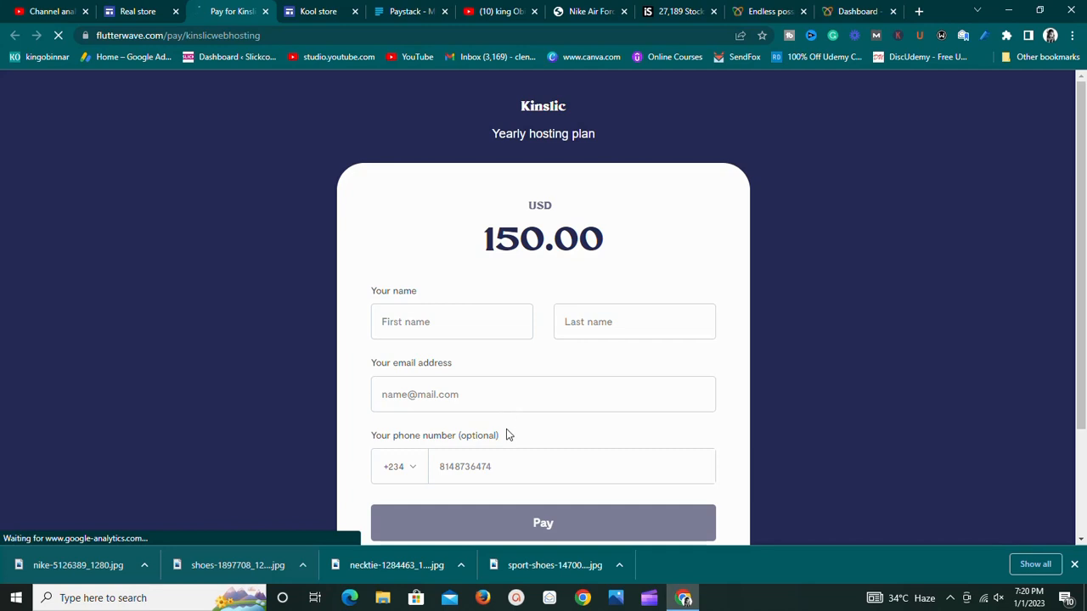
scroll(519, 447, "down", 2)
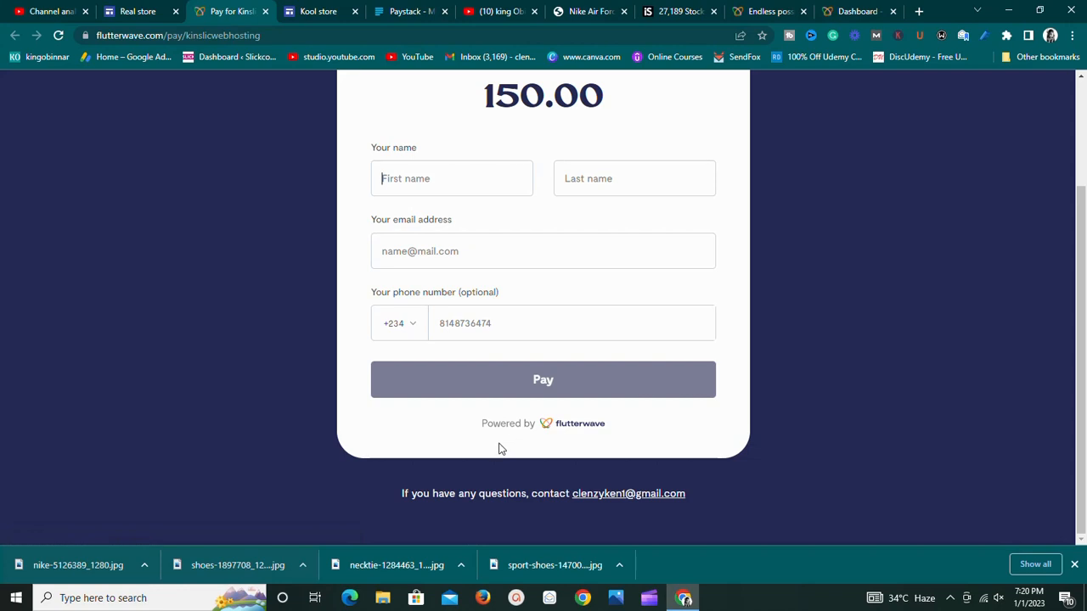
scroll(502, 447, "up", 2)
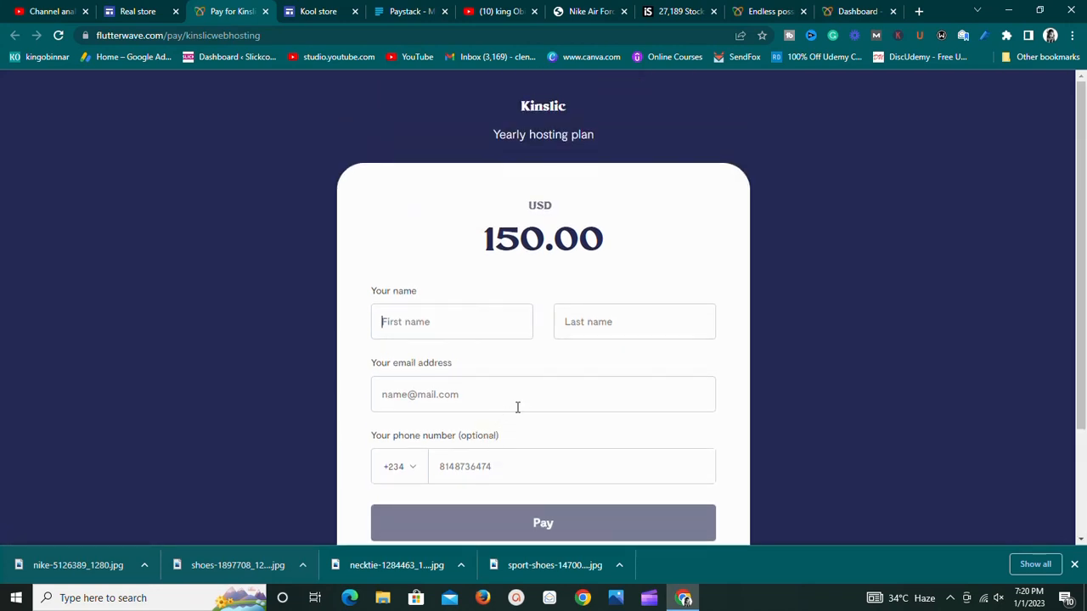
scroll(517, 407, "down", 2)
scroll(565, 413, "up", 2)
left_click(108, 9)
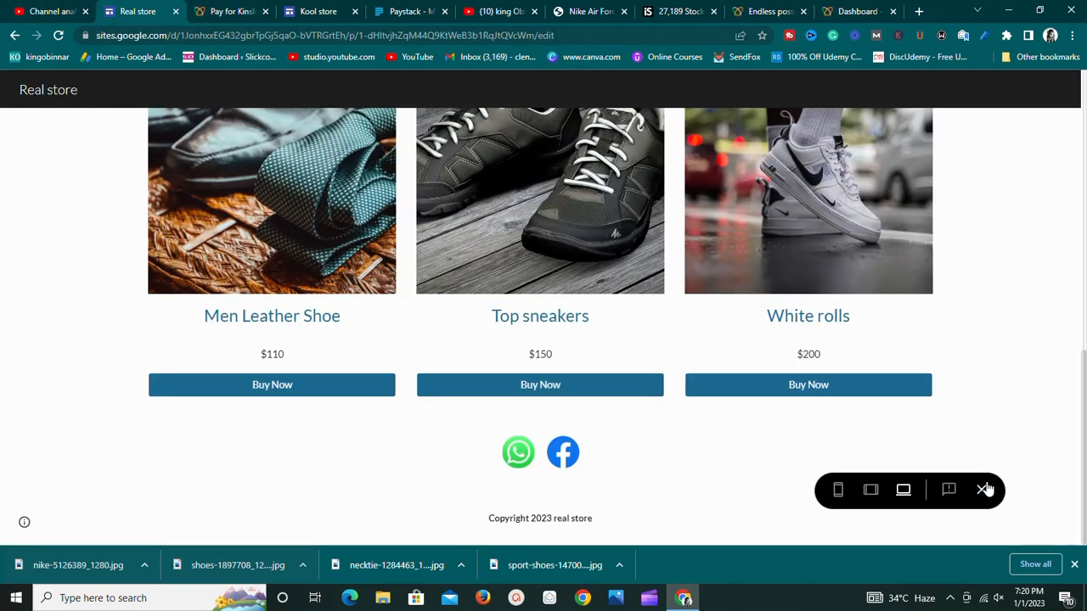
left_click(982, 490)
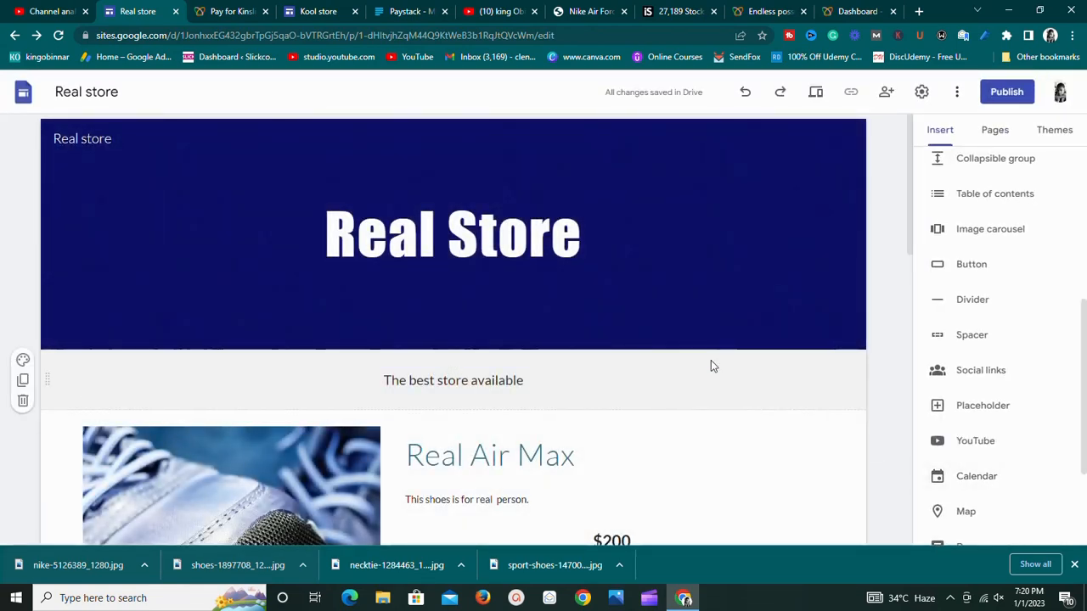
Step: Review the row with Men Leather Shoe, Top sneakers and White rolls in the editor, including their prices and buttons
scroll(710, 366, "down", 5)
scroll(711, 366, "down", 2)
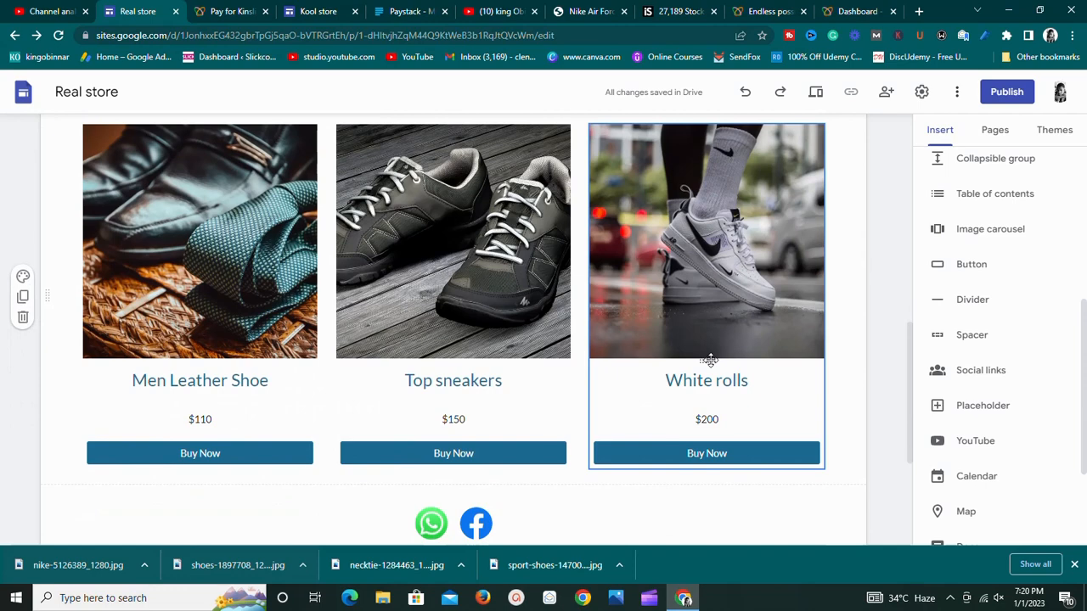
scroll(710, 360, "up", 2)
scroll(710, 360, "down", 2)
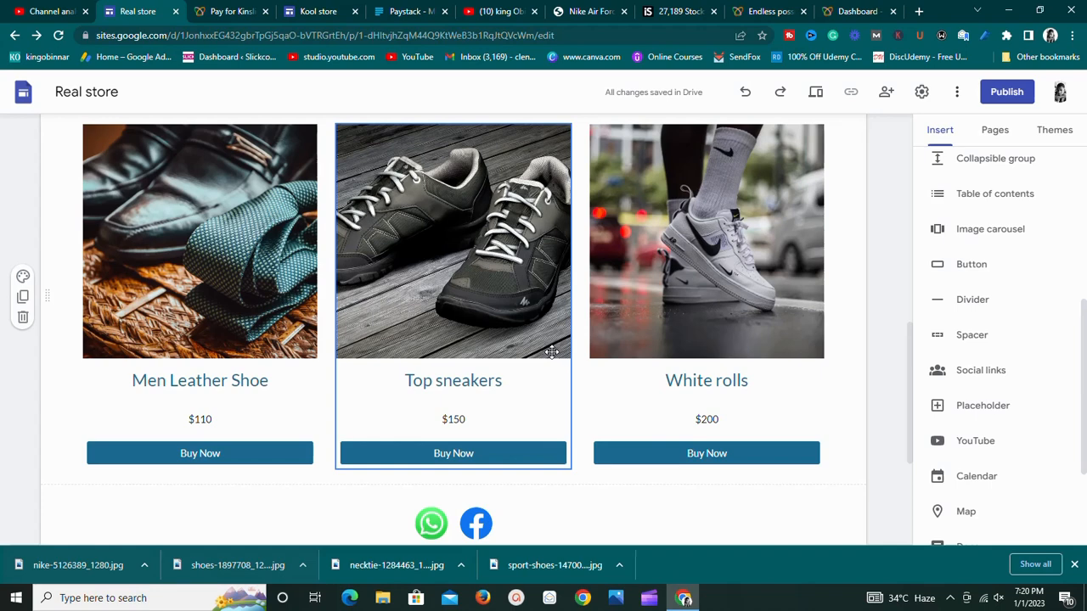
scroll(572, 360, "up", 2)
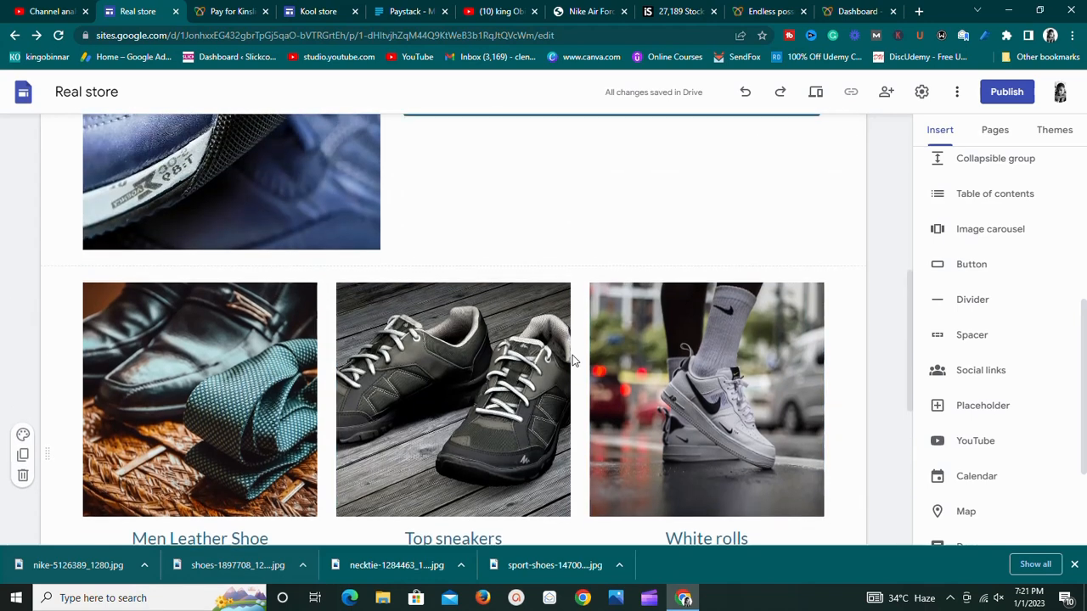
scroll(573, 361, "down", 2)
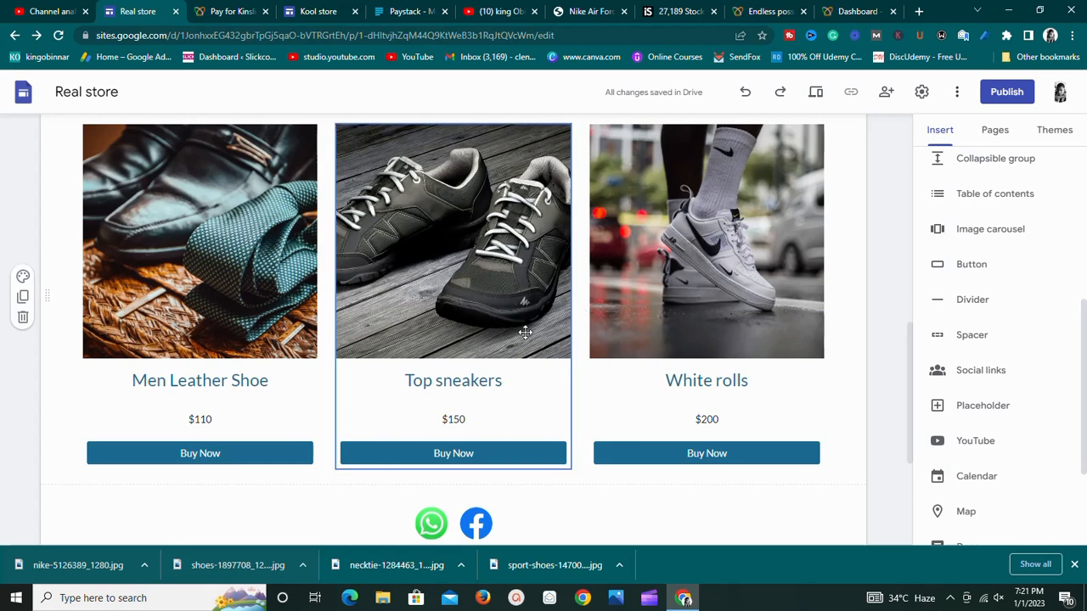
scroll(520, 334, "up", 8)
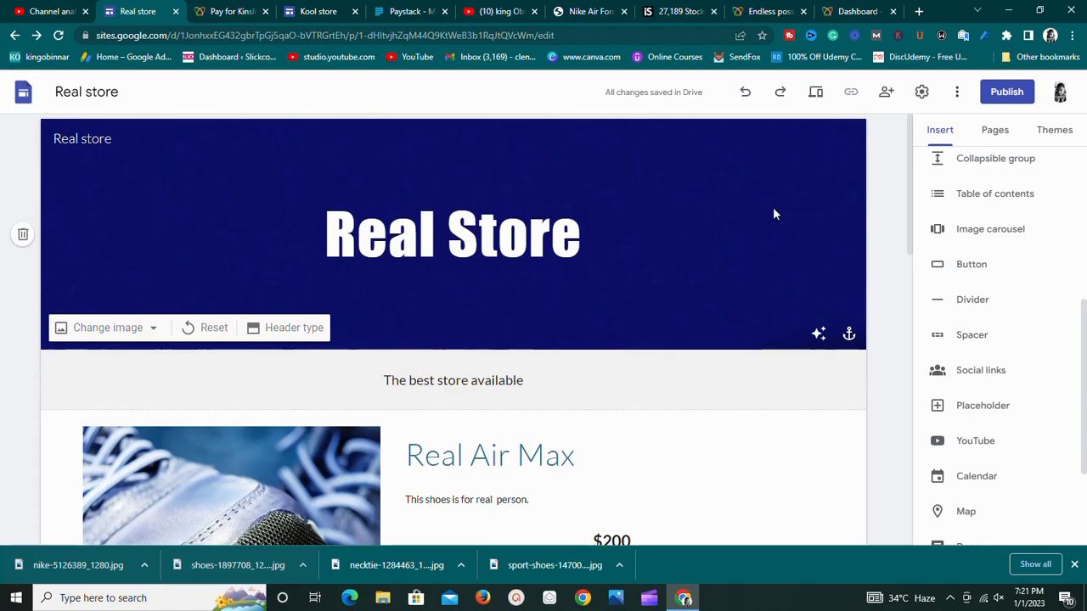
scroll(716, 269, "down", 3)
scroll(696, 265, "up", 1)
scroll(696, 265, "down", 7)
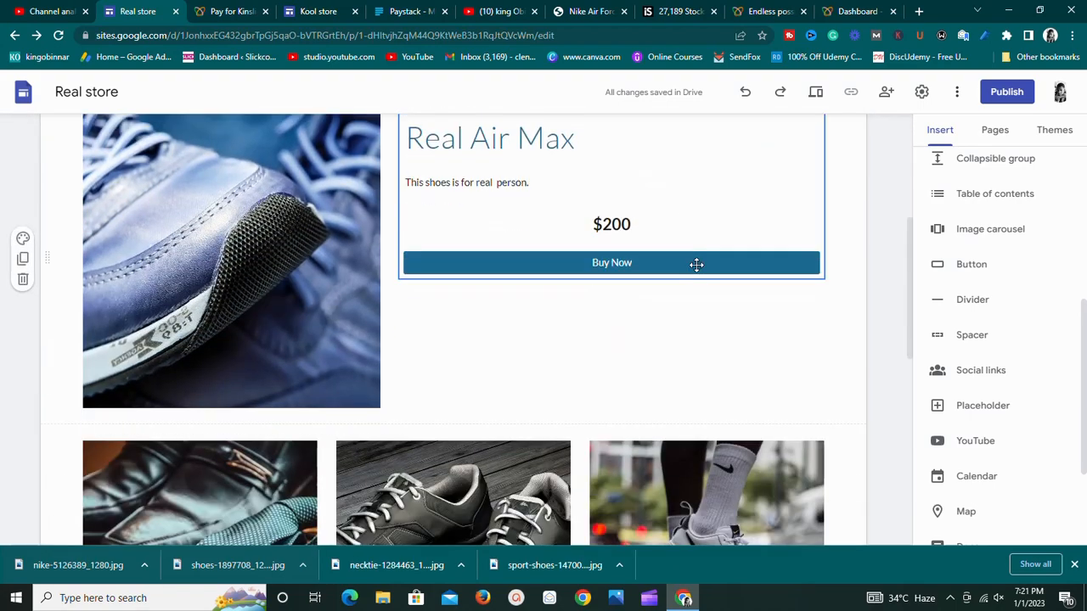
scroll(696, 264, "up", 4)
scroll(694, 266, "down", 1)
scroll(694, 265, "up", 5)
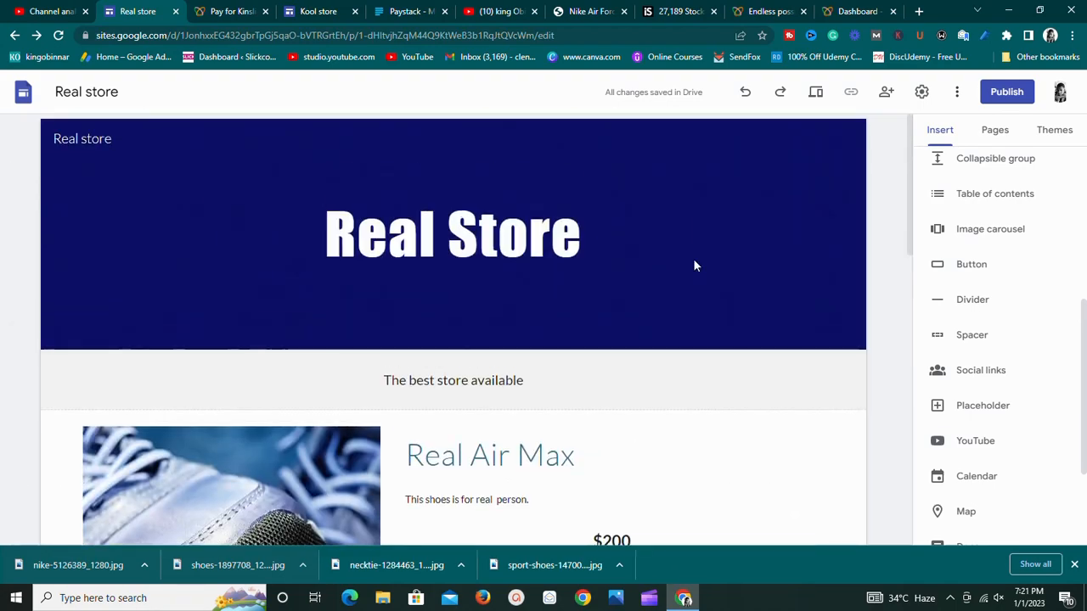
scroll(693, 258, "down", 1)
scroll(693, 258, "up", 1)
scroll(693, 260, "down", 3)
scroll(694, 259, "down", 7)
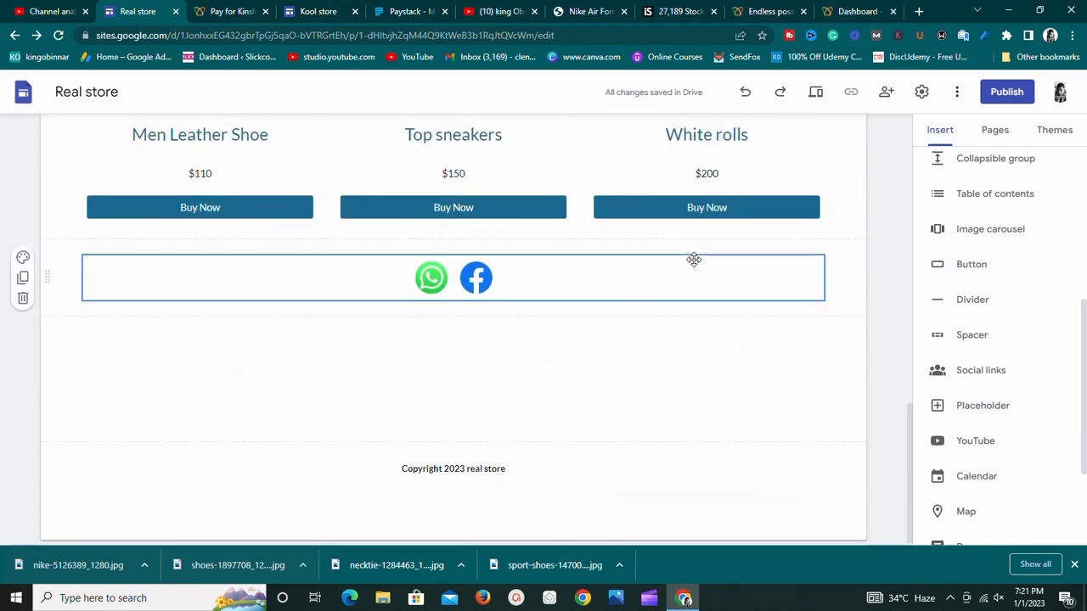
scroll(693, 259, "up", 6)
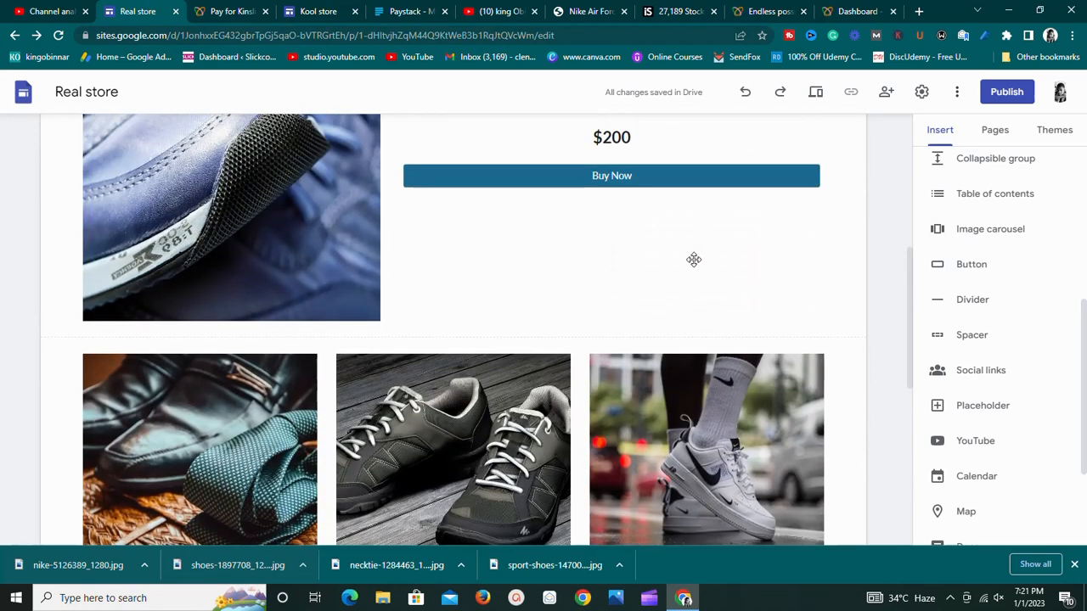
scroll(679, 271, "up", 4)
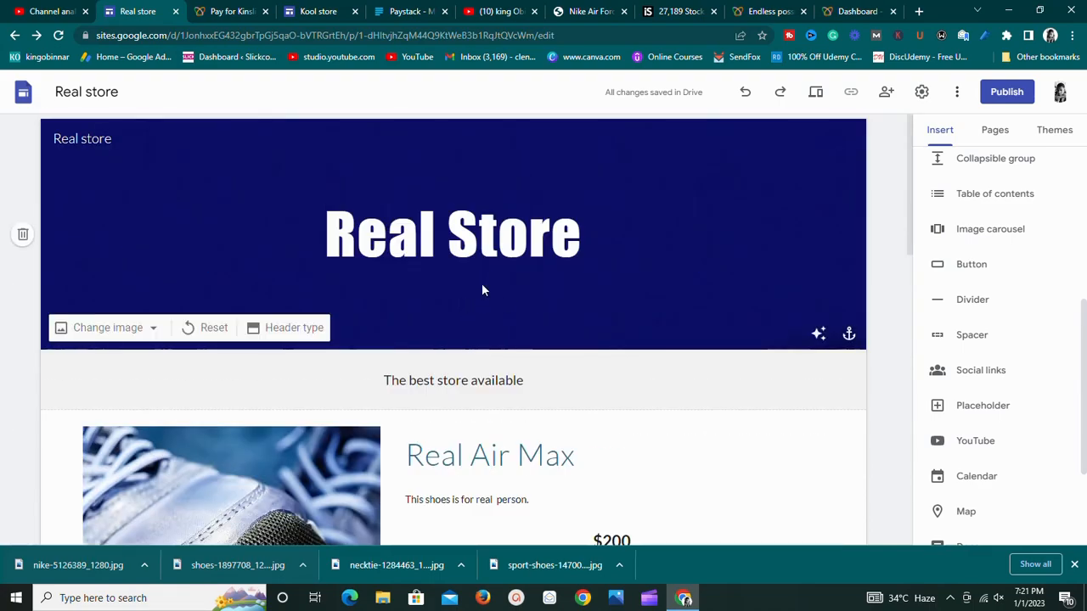
scroll(516, 225, "down", 5)
scroll(515, 225, "down", 4)
scroll(515, 223, "up", 7)
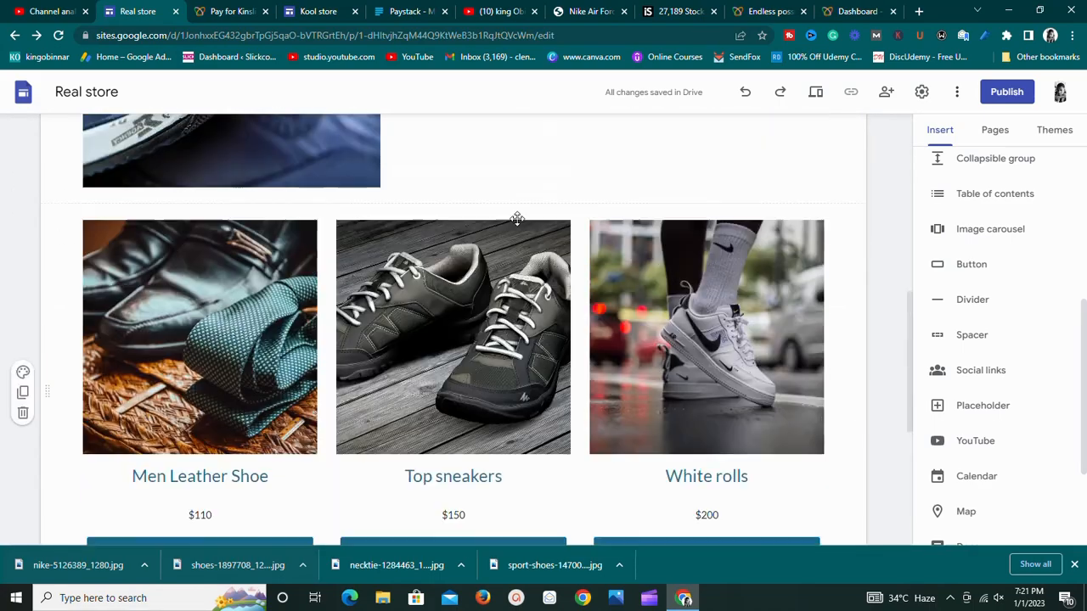
scroll(594, 212, "up", 2)
scroll(578, 249, "down", 1)
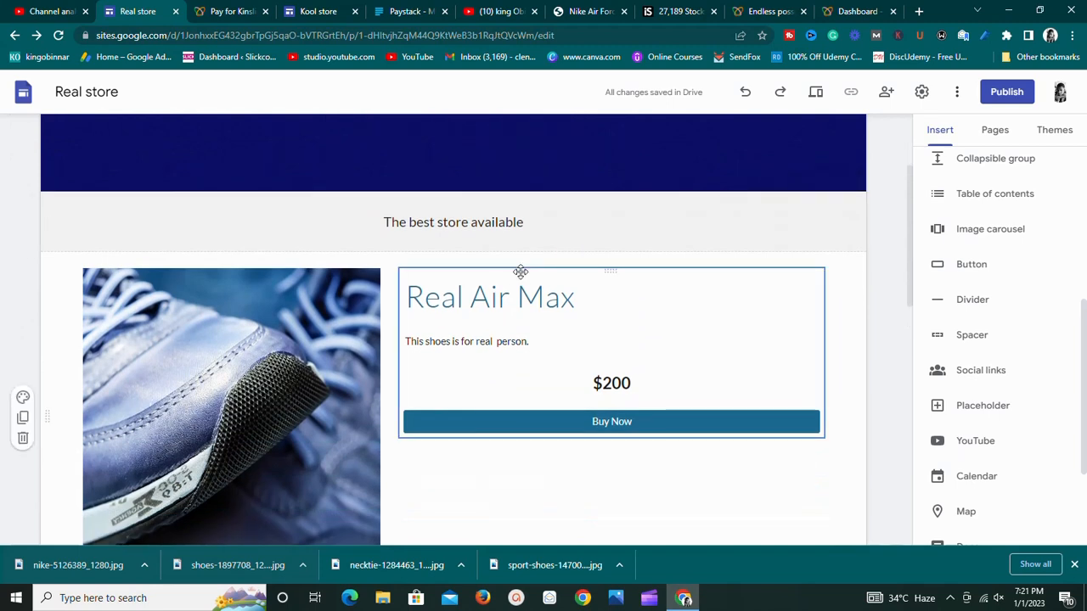
scroll(594, 250, "up", 2)
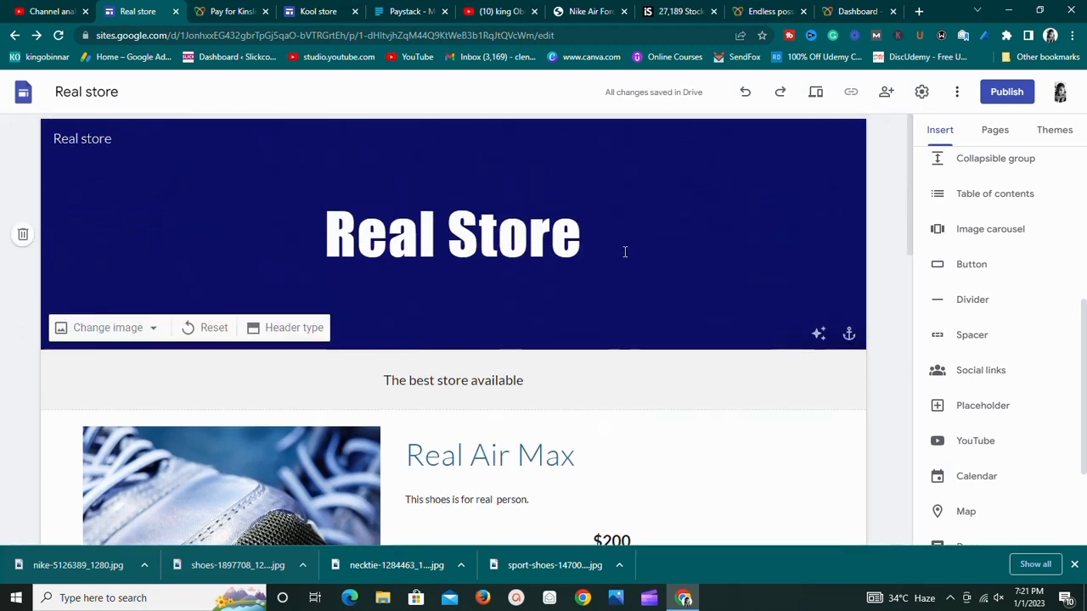
Step: Add a new page named Shop to the site
left_click(989, 140)
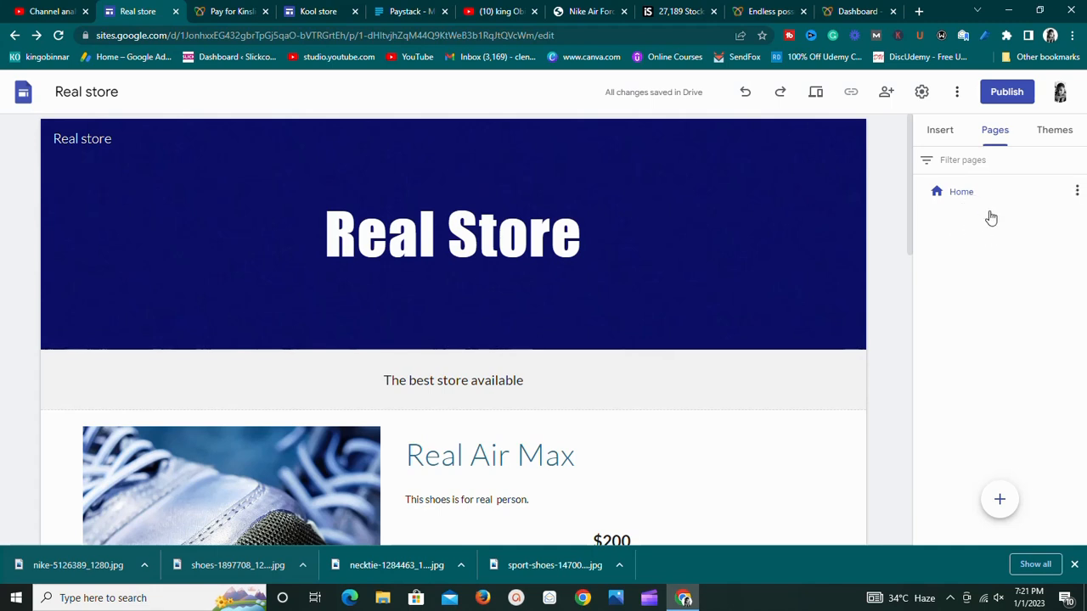
mouse_move(997, 516)
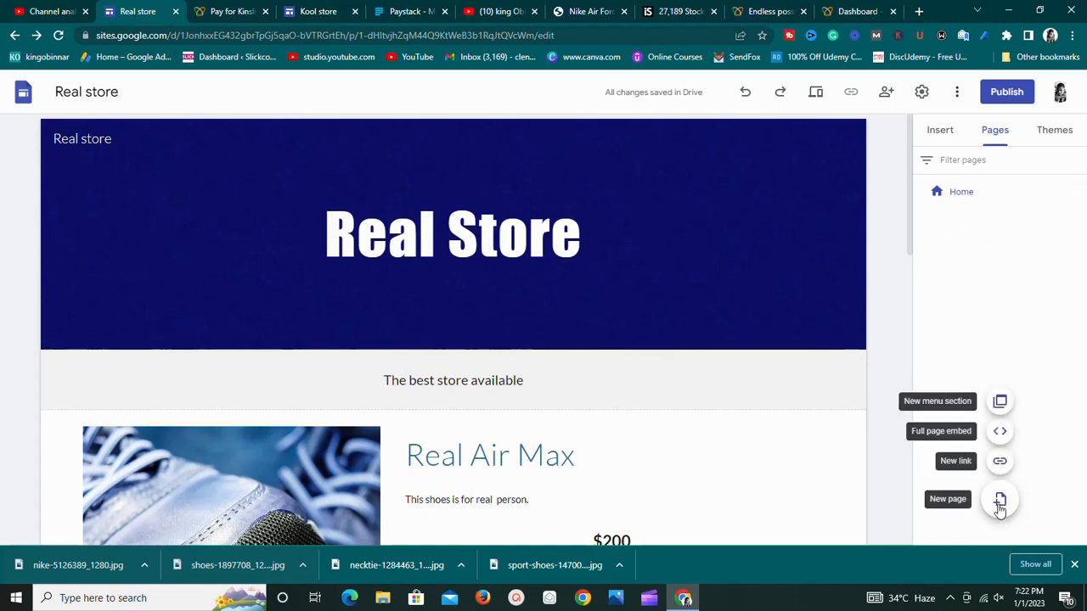
left_click(1000, 501)
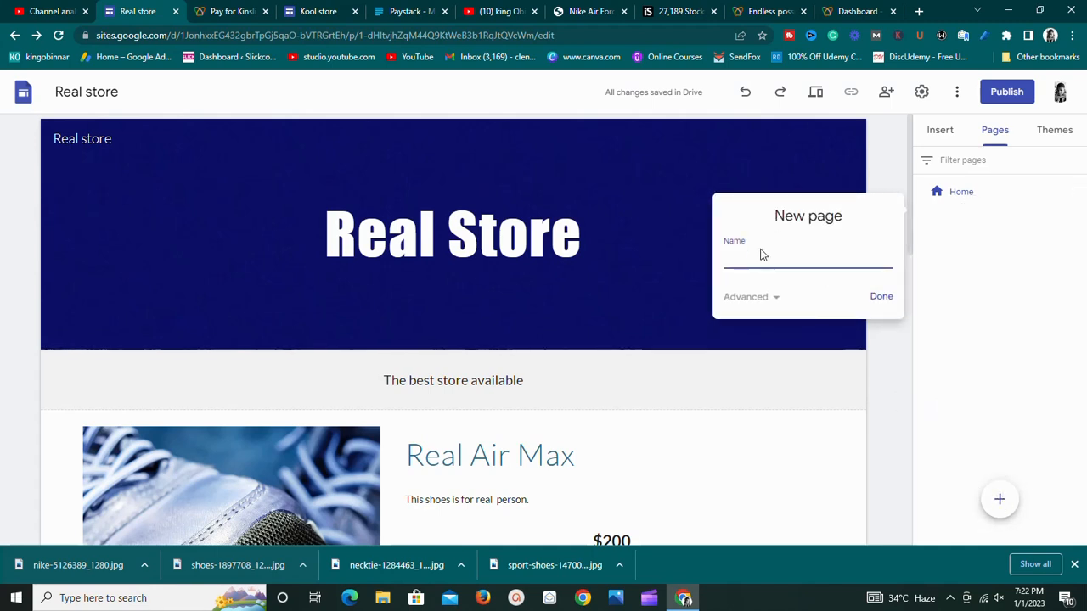
type("Shop")
left_click(879, 298)
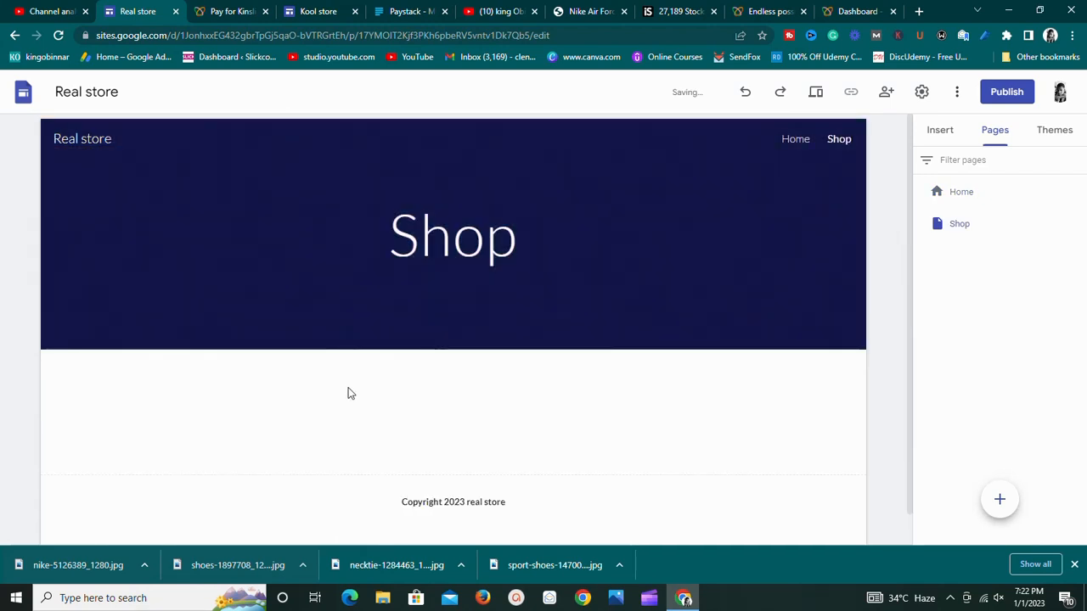
scroll(483, 438, "down", 1)
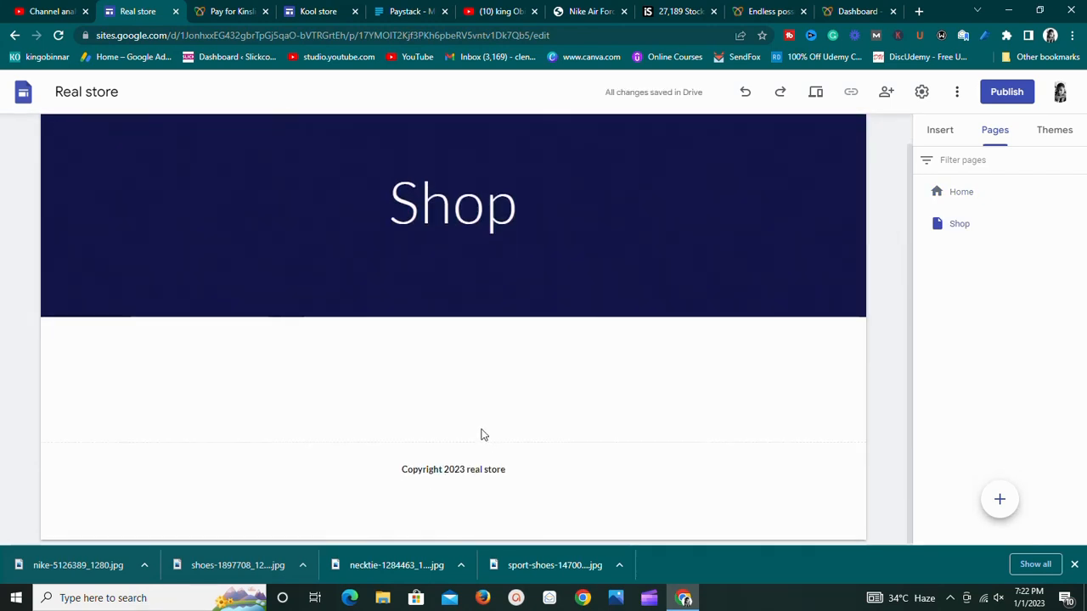
Step: Add a new page named About us to the site
scroll(379, 392, "up", 1)
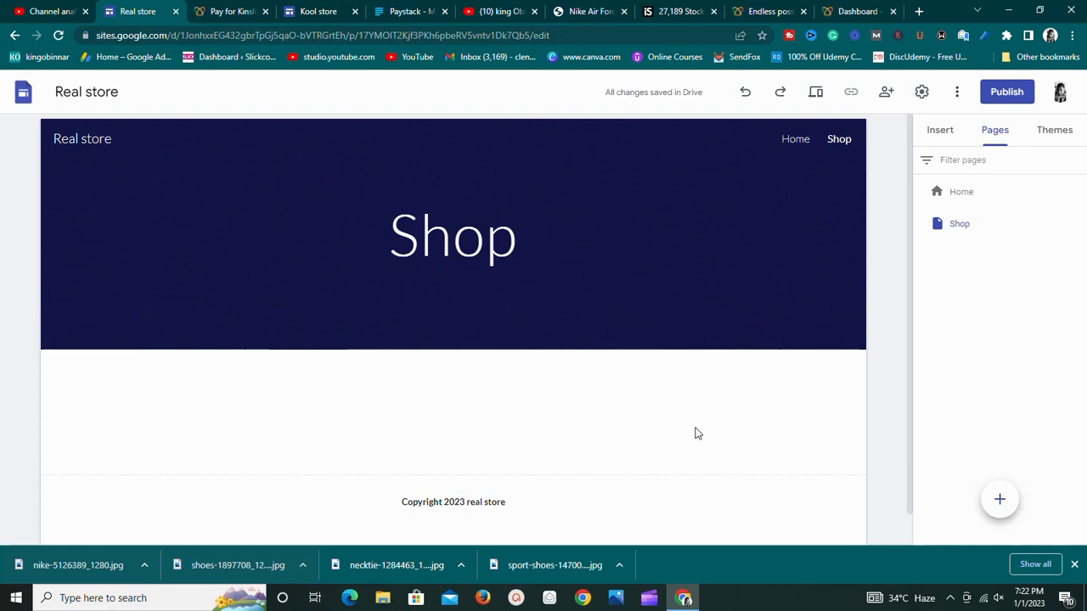
left_click(1000, 503)
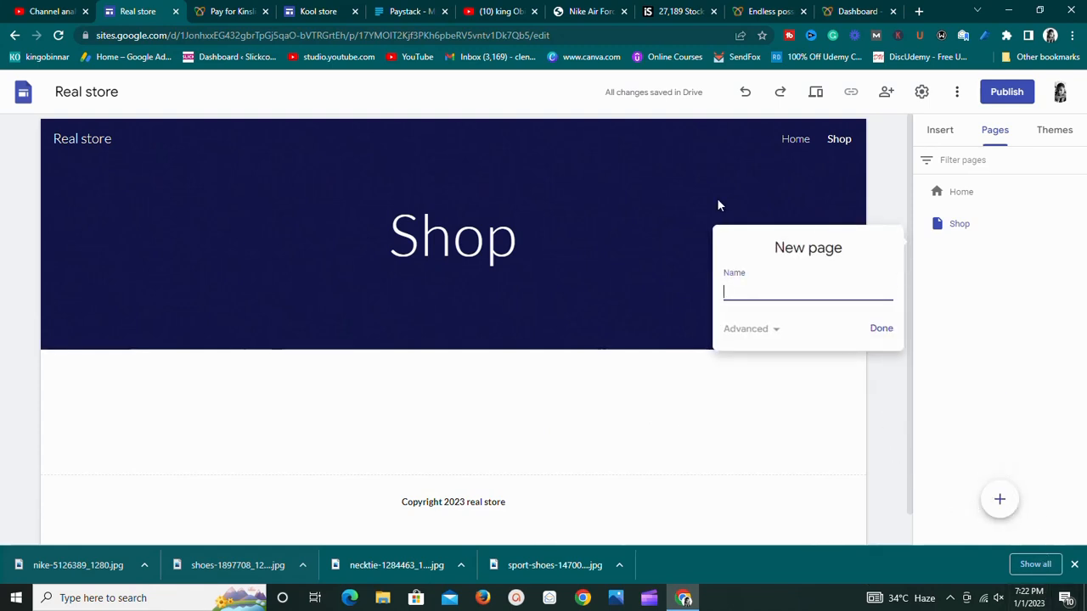
type("About us")
left_click(883, 331)
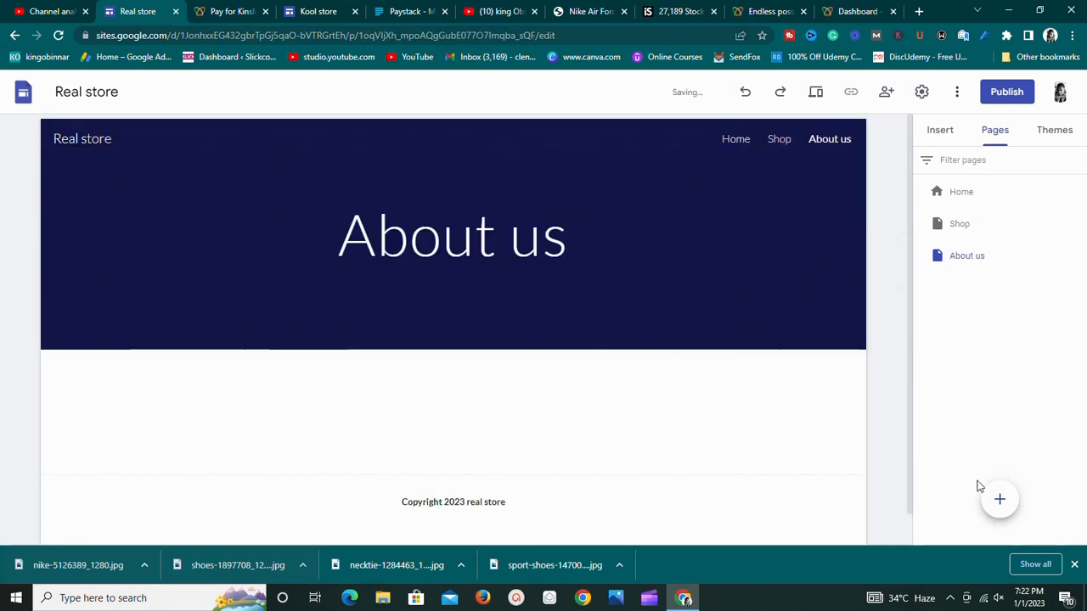
Step: Add a new page named Contact Us to the site
left_click(999, 499)
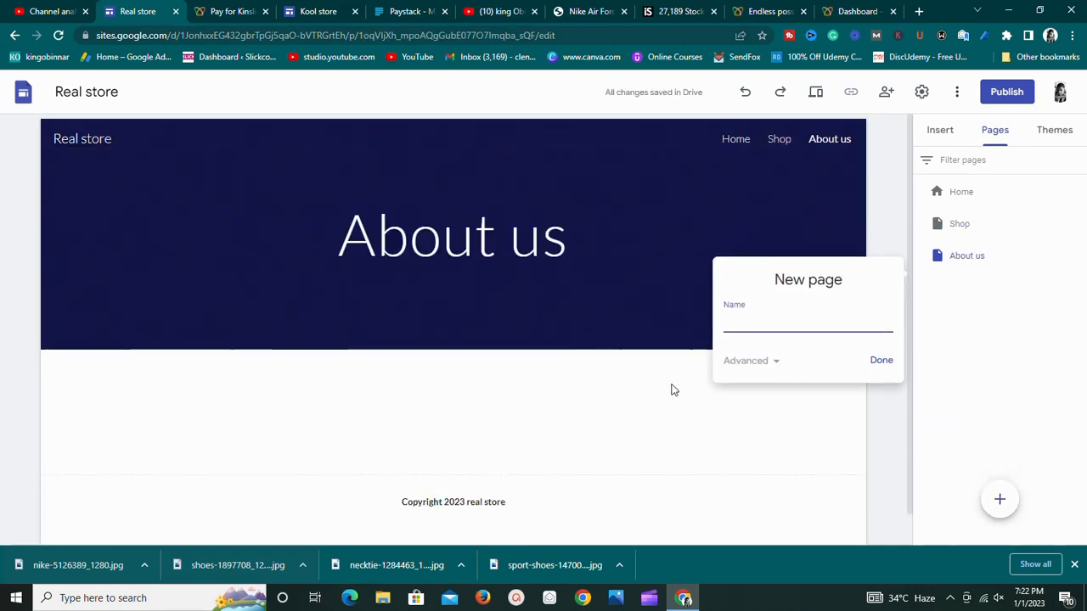
type("Contact Us")
left_click(883, 363)
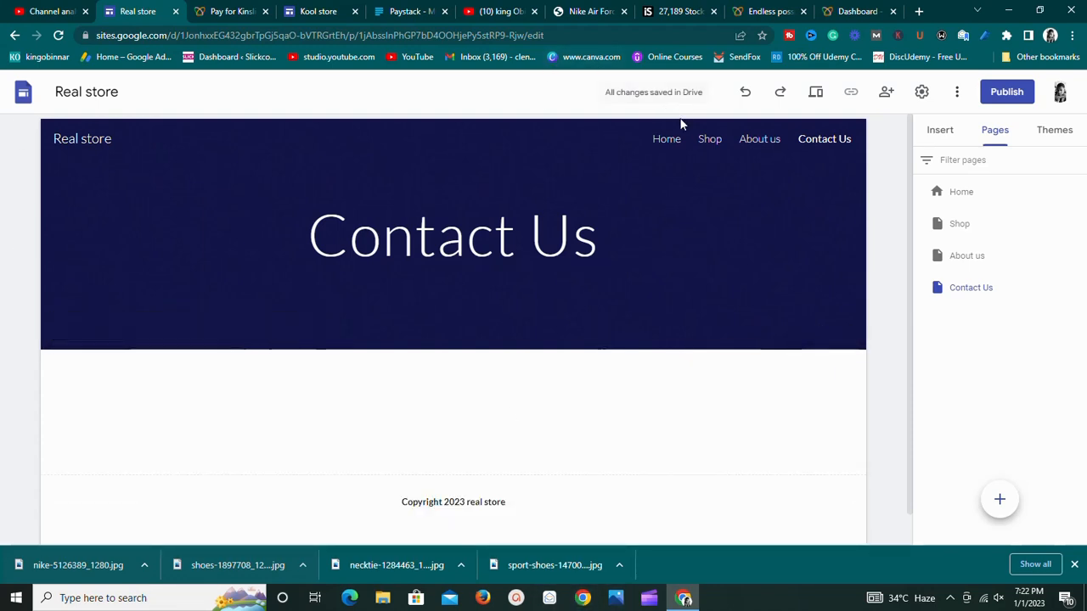
Step: Open the Home page and review its navigation, Real Air Max section, three-product row and social icons
left_click(669, 139)
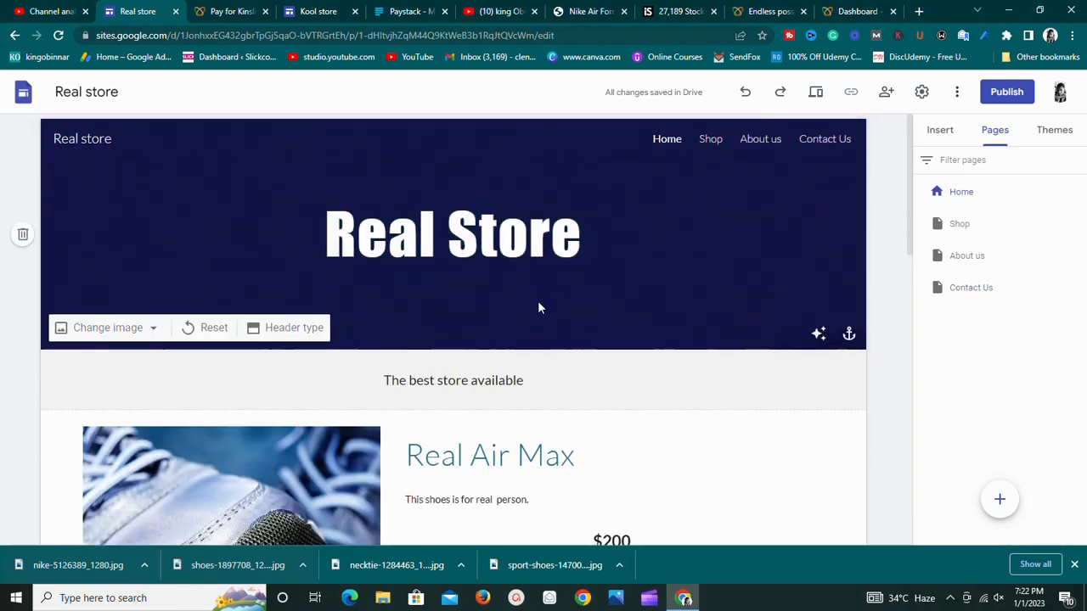
scroll(537, 300, "down", 4)
scroll(533, 314, "down", 3)
scroll(533, 314, "up", 5)
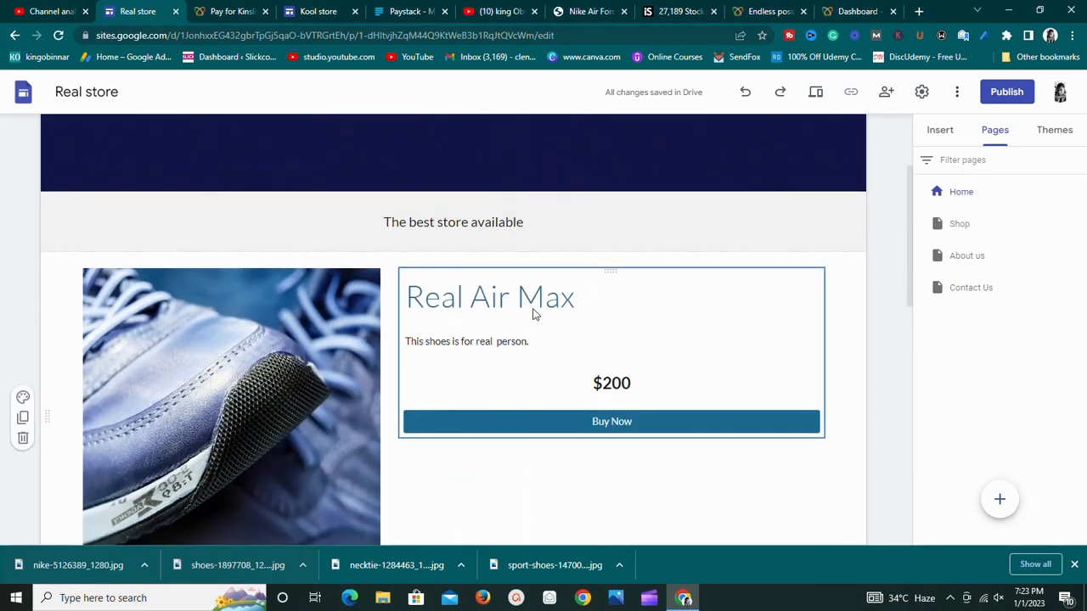
scroll(521, 296, "up", 2)
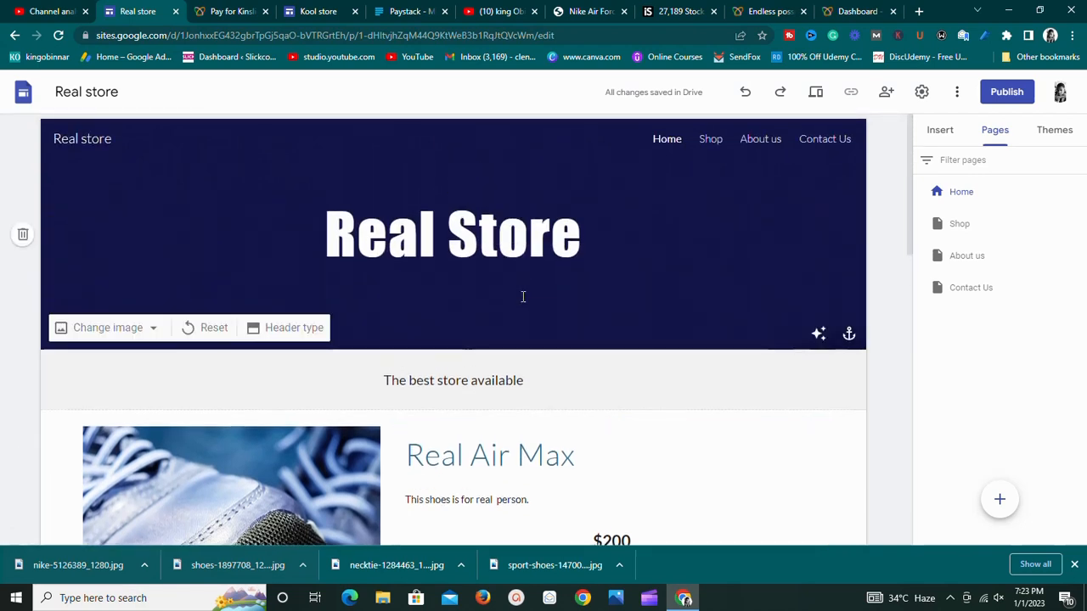
scroll(534, 363, "down", 7)
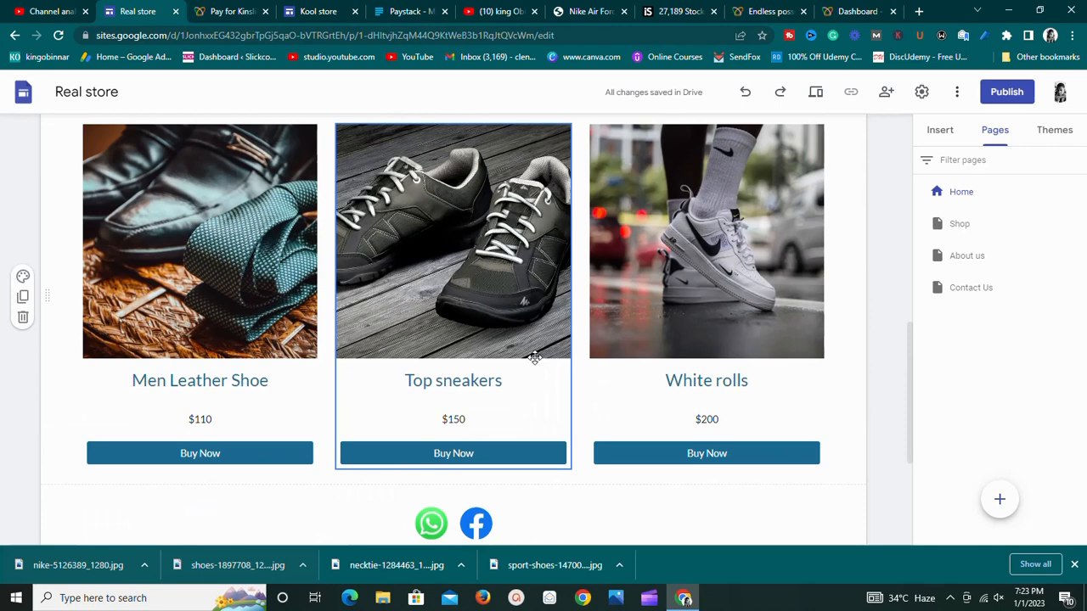
scroll(514, 393, "up", 3)
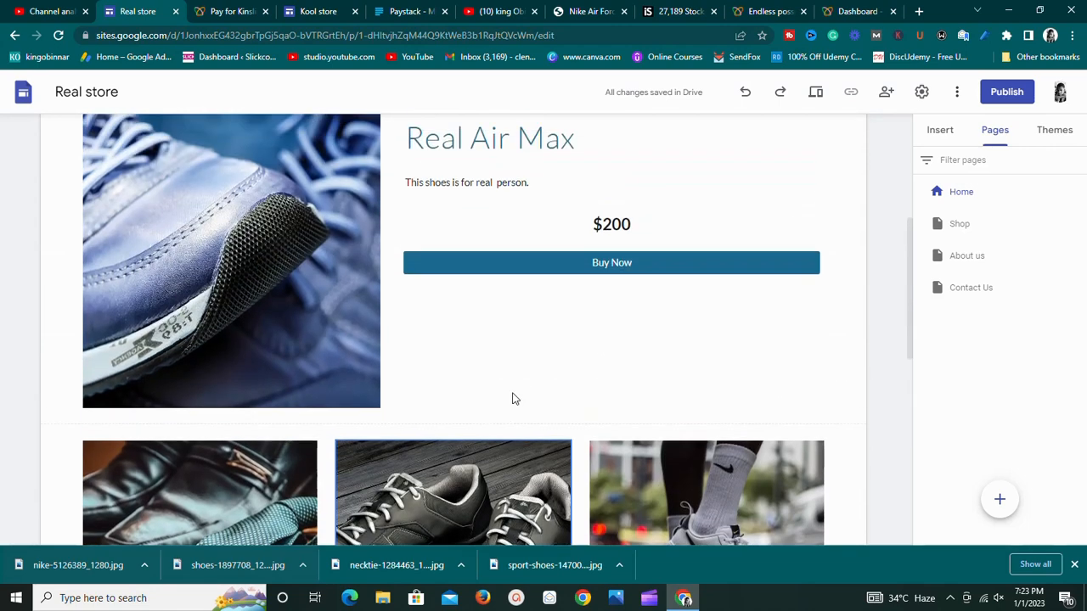
scroll(512, 396, "up", 3)
scroll(509, 384, "down", 1)
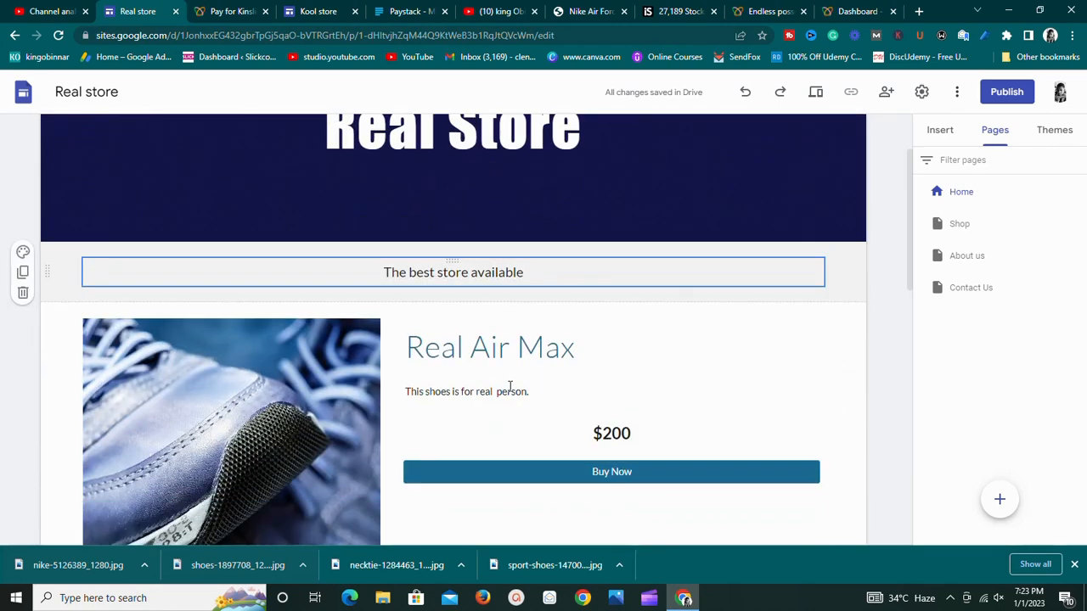
scroll(510, 386, "up", 1)
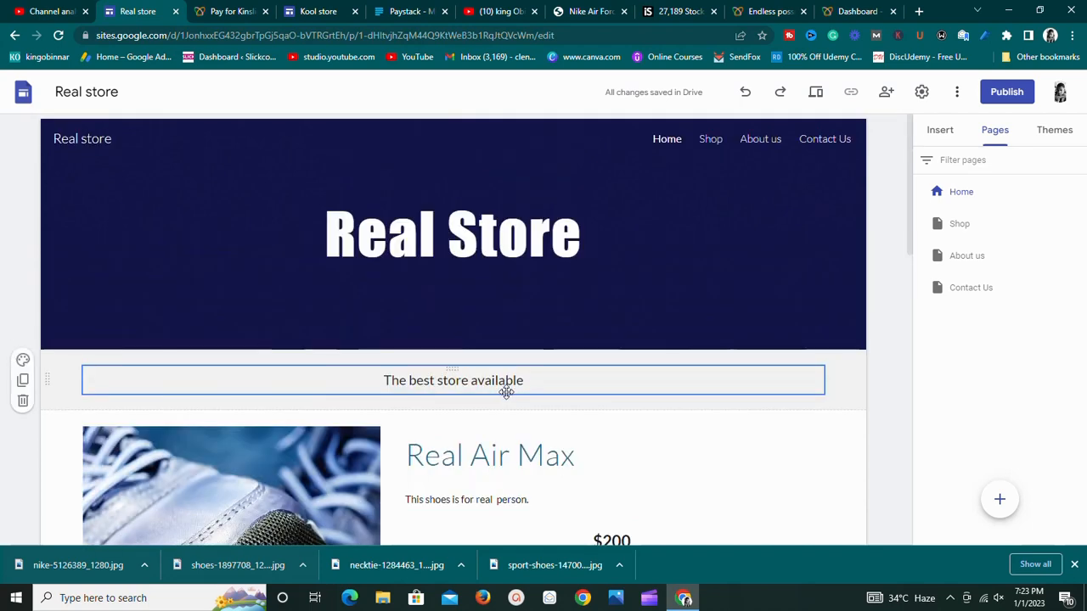
scroll(506, 392, "down", 5)
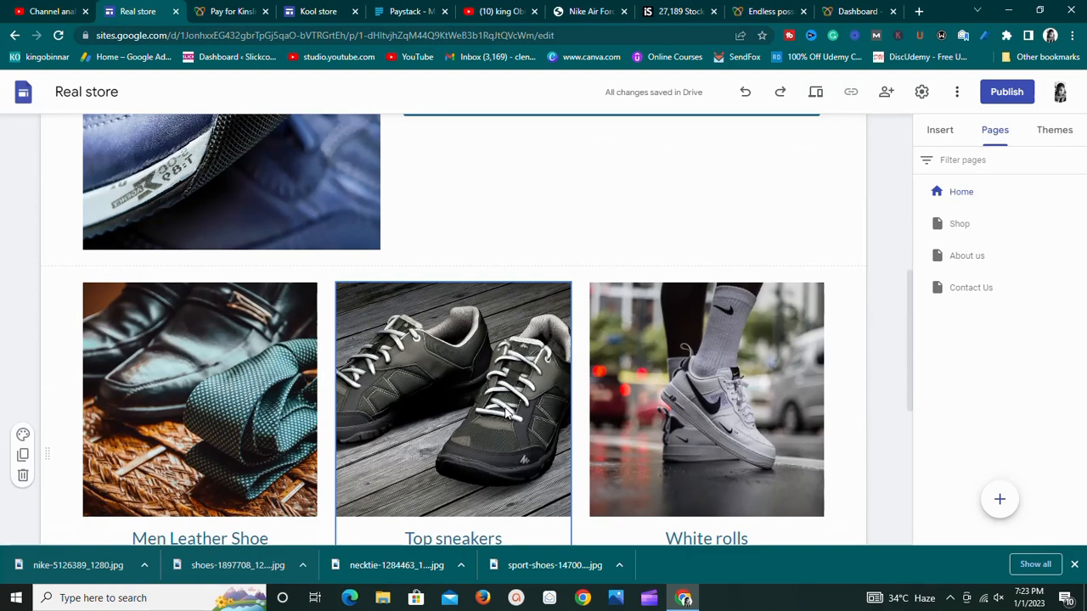
scroll(517, 444, "down", 3)
scroll(518, 447, "up", 7)
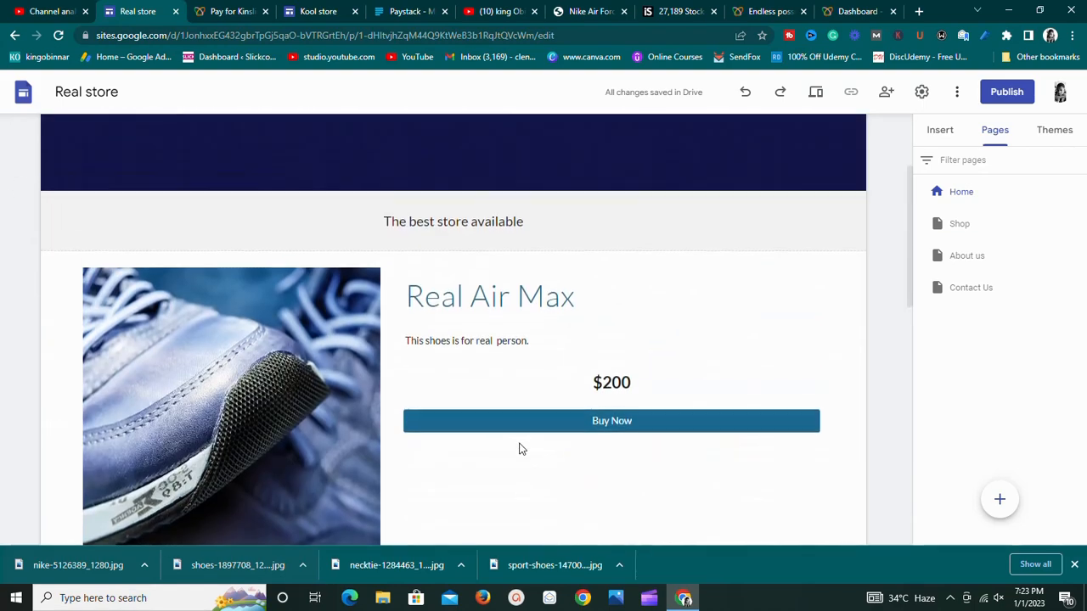
scroll(520, 443, "down", 10)
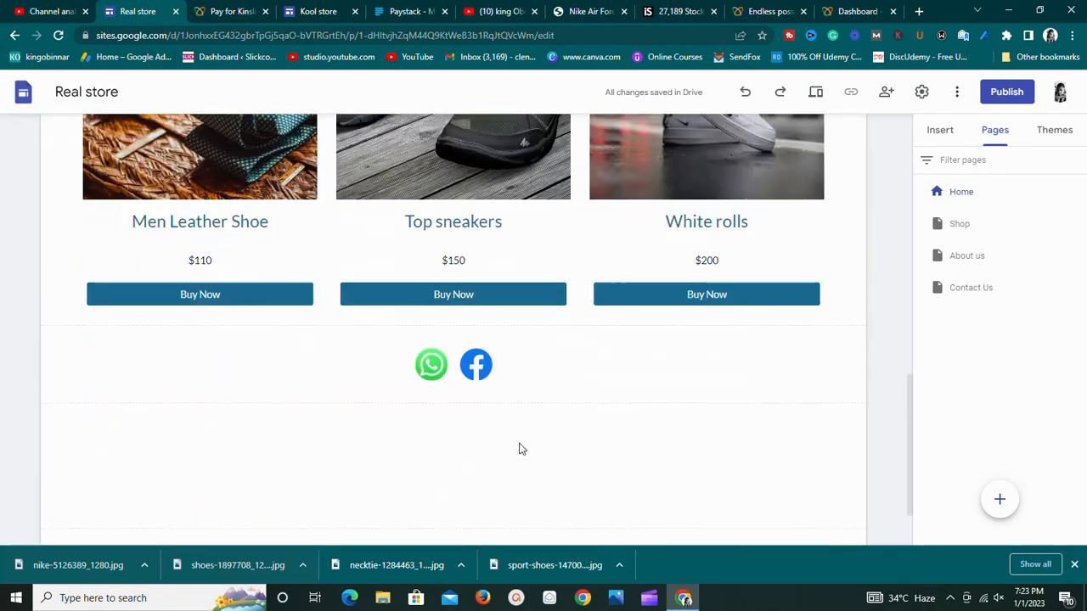
scroll(522, 437, "down", 1)
scroll(524, 433, "up", 5)
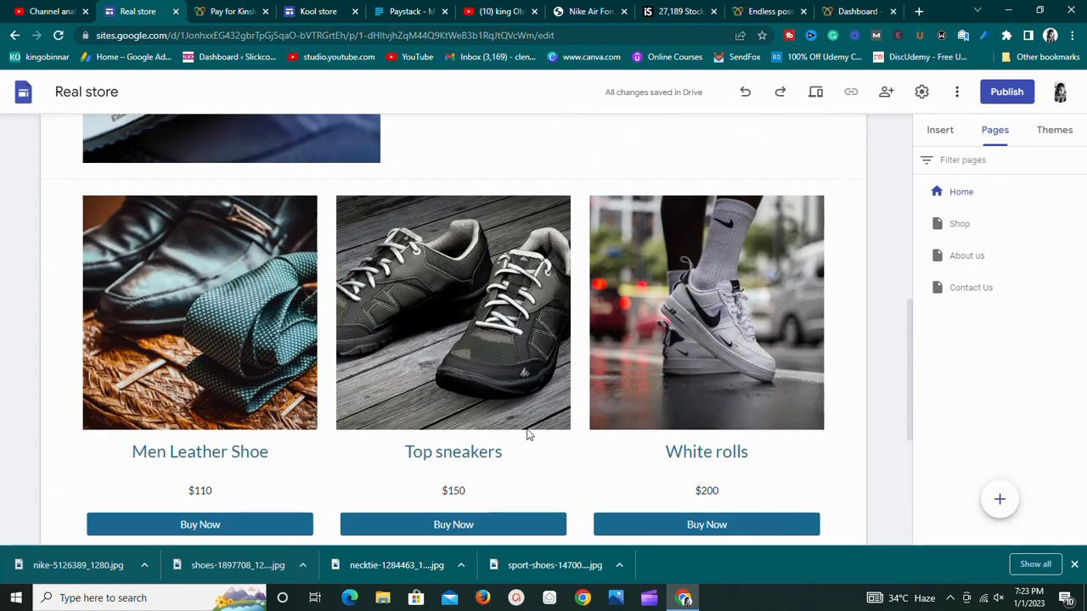
scroll(523, 429, "up", 5)
scroll(522, 427, "down", 7)
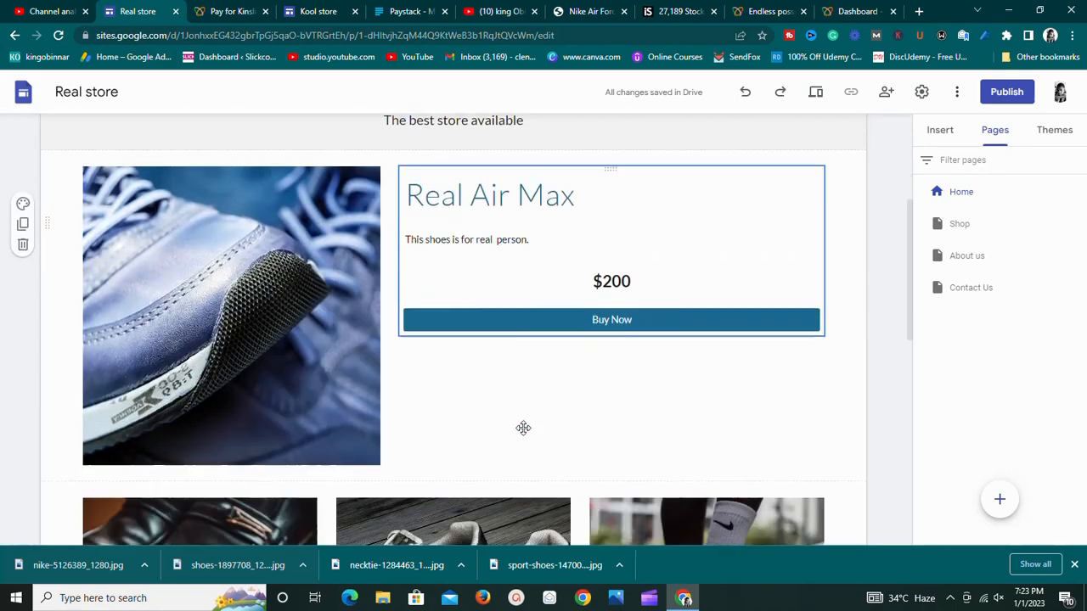
scroll(523, 428, "up", 7)
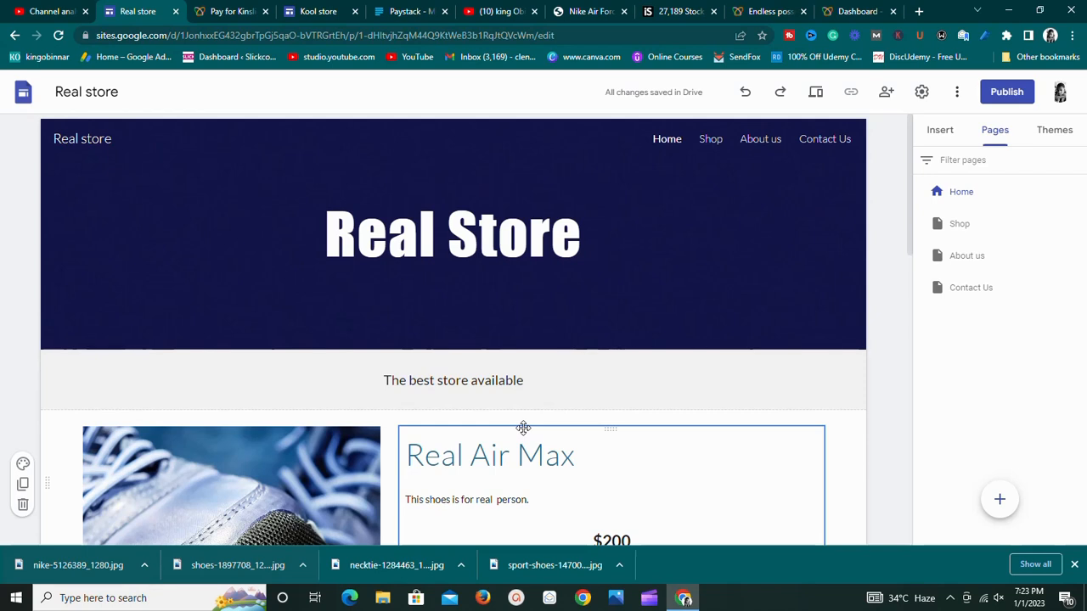
scroll(523, 428, "down", 2)
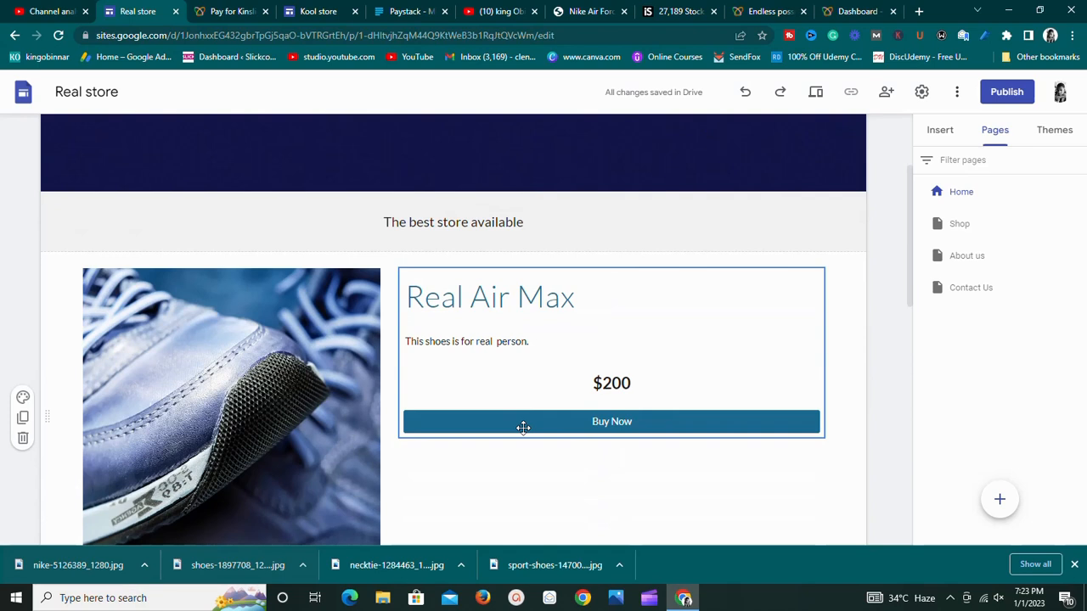
scroll(523, 428, "up", 2)
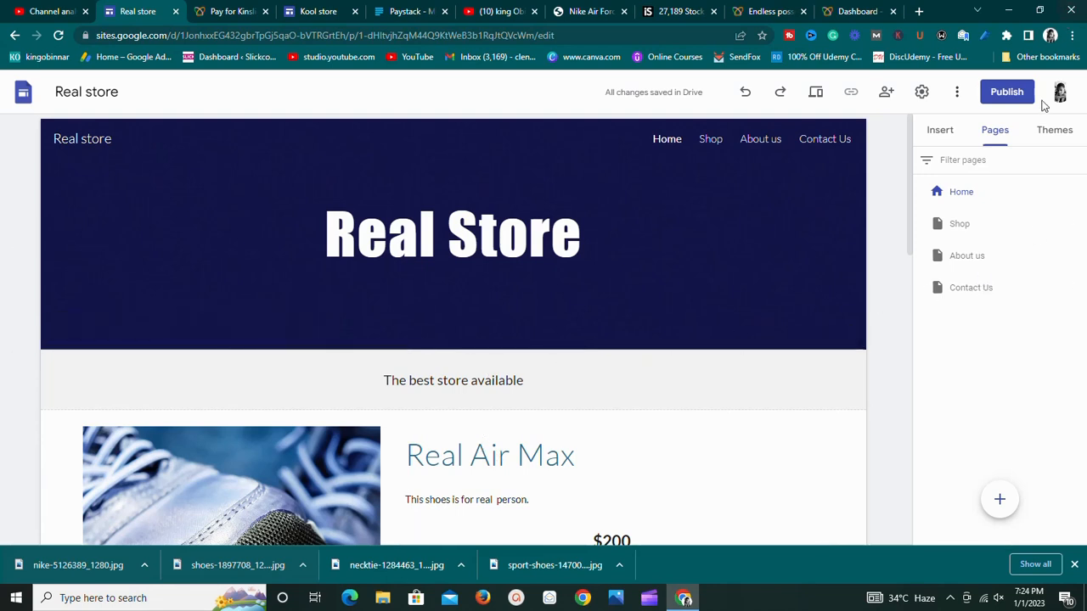
Step: Examine the Publish to the web settings without publishing, and look over the Home page's product sections
left_click(1008, 99)
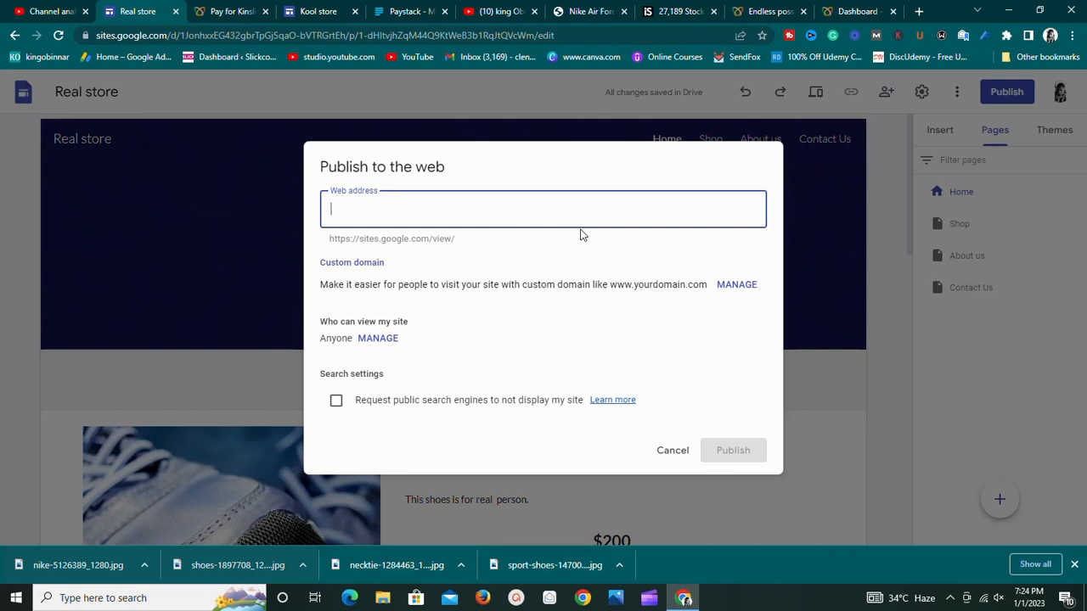
left_click(681, 454)
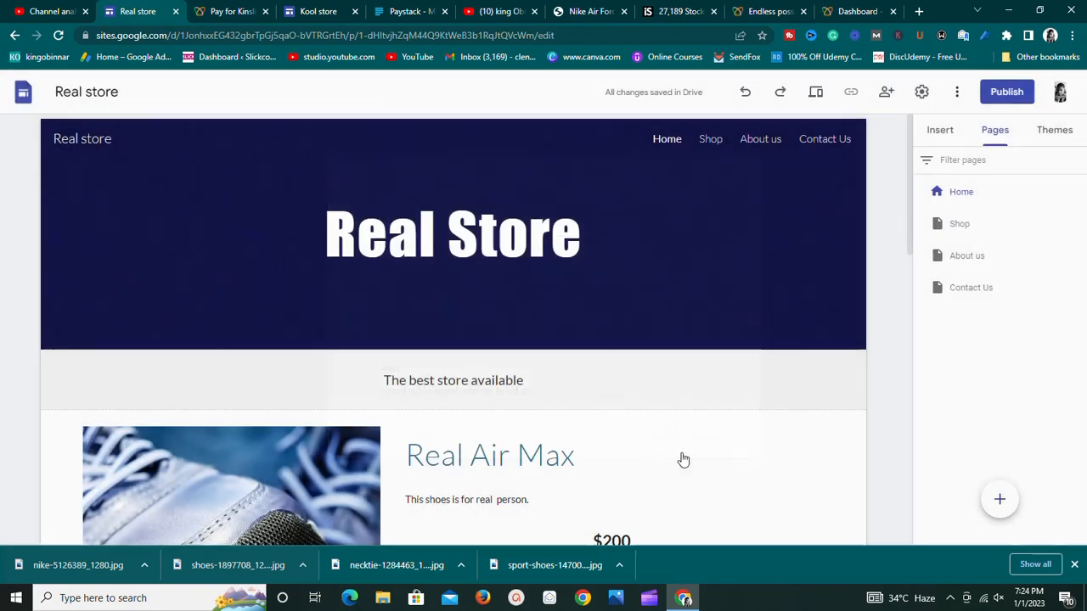
mouse_move(745, 212)
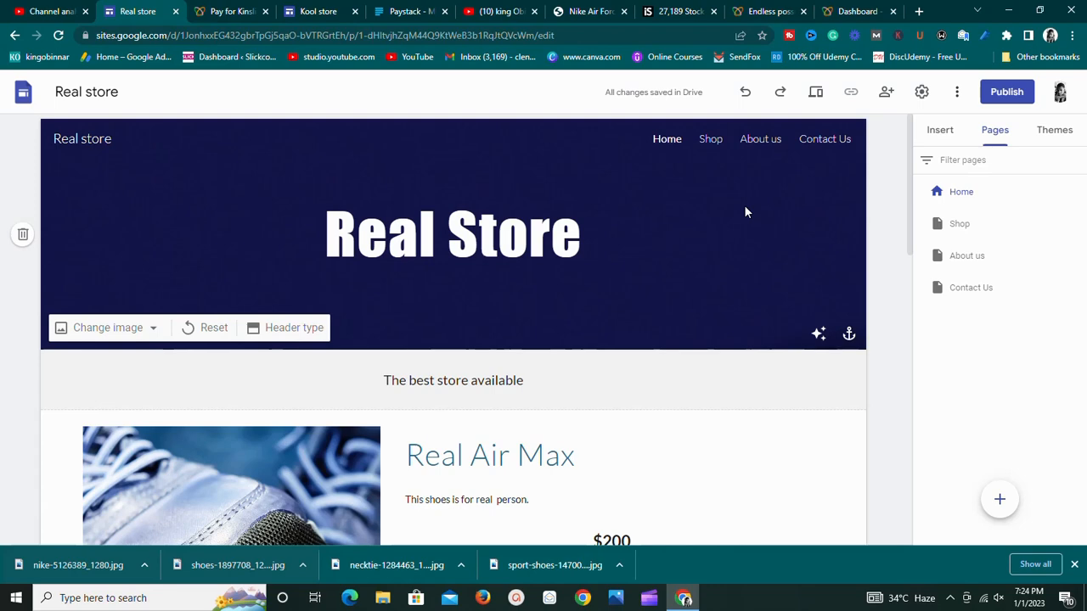
scroll(393, 381, "down", 7)
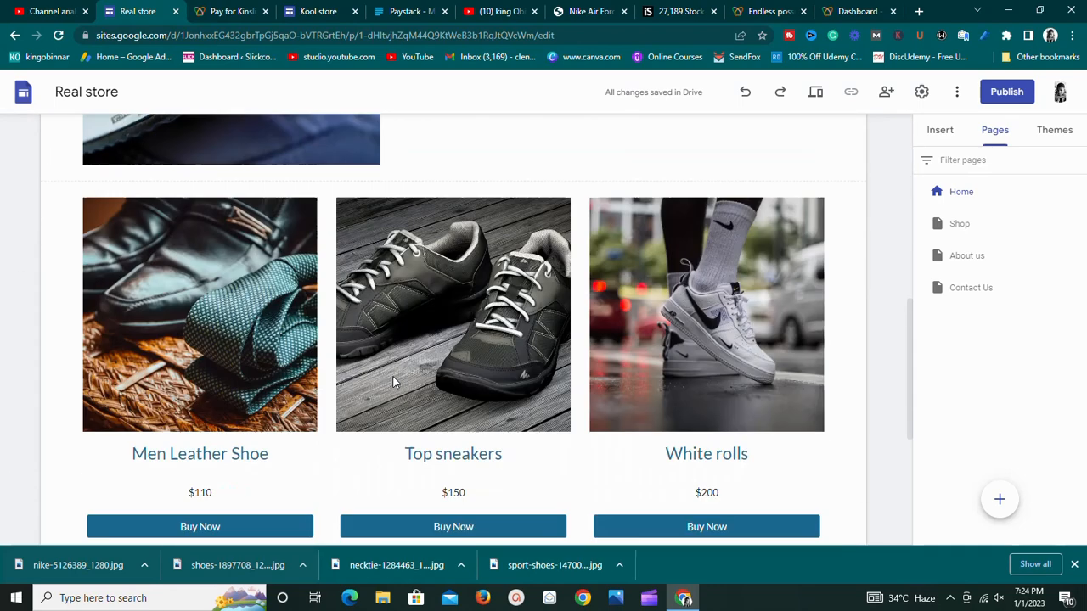
scroll(395, 382, "up", 3)
scroll(393, 372, "up", 3)
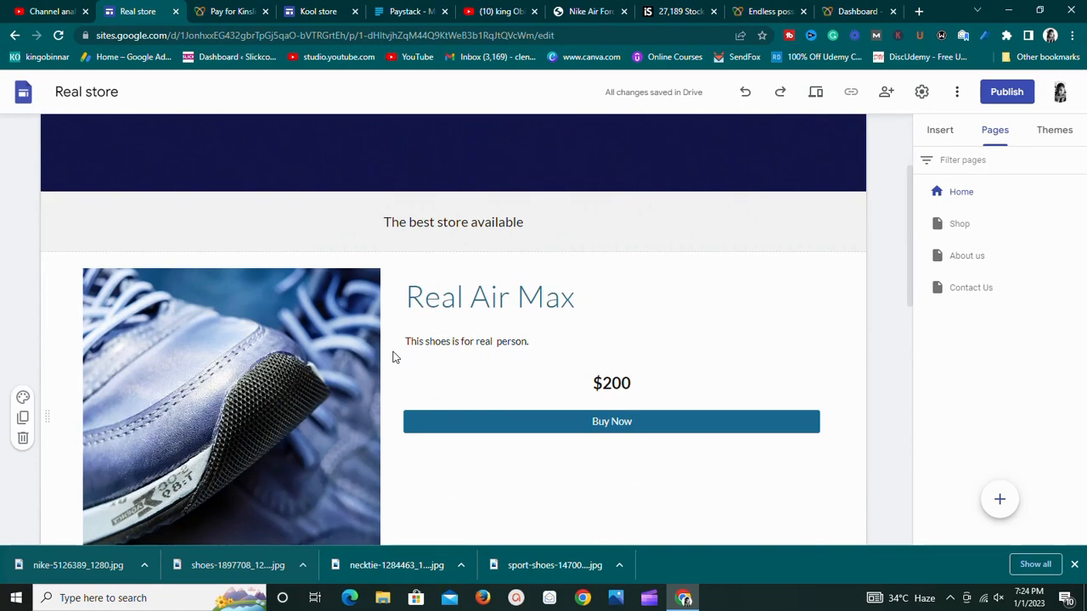
scroll(393, 356, "up", 2)
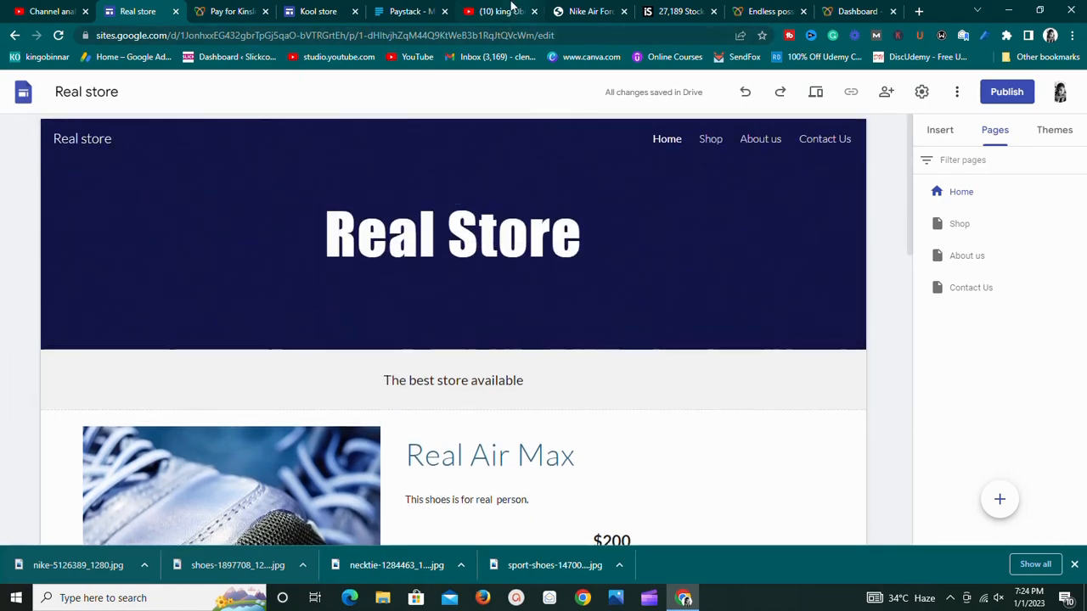
Step: Switch to YouTube to browse the channel's uploaded videos for Google Sites tutorials, and return to the Real store editor
left_click(507, 11)
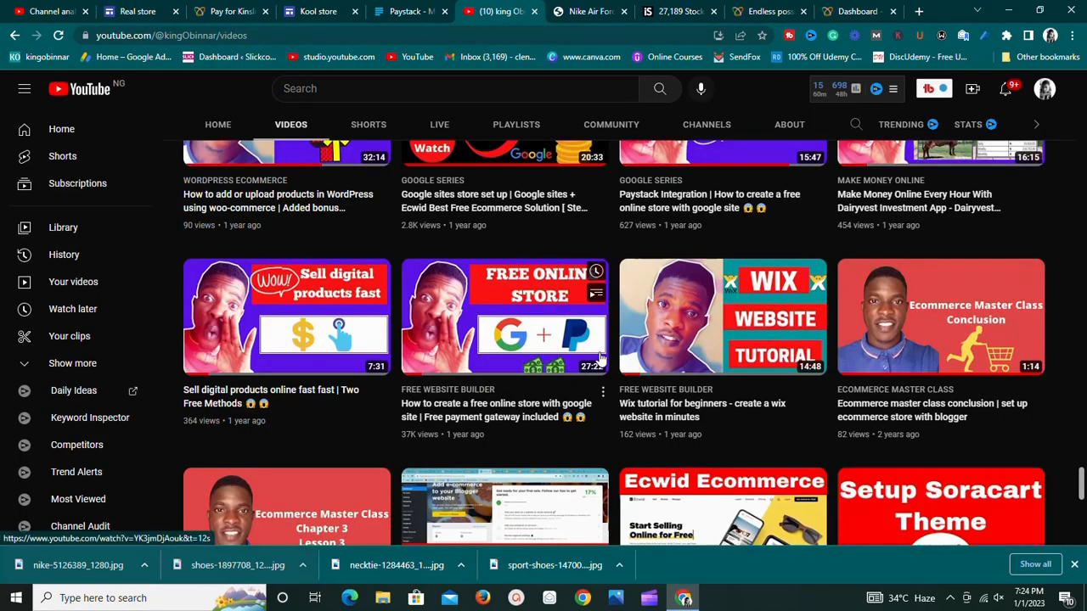
scroll(598, 357, "up", 20)
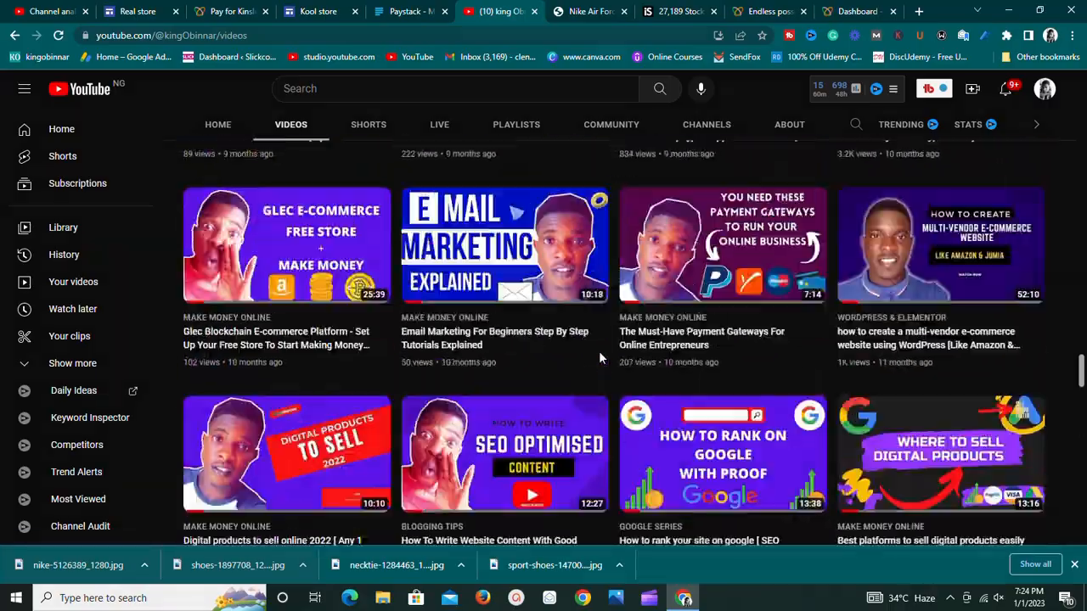
scroll(598, 357, "up", 20)
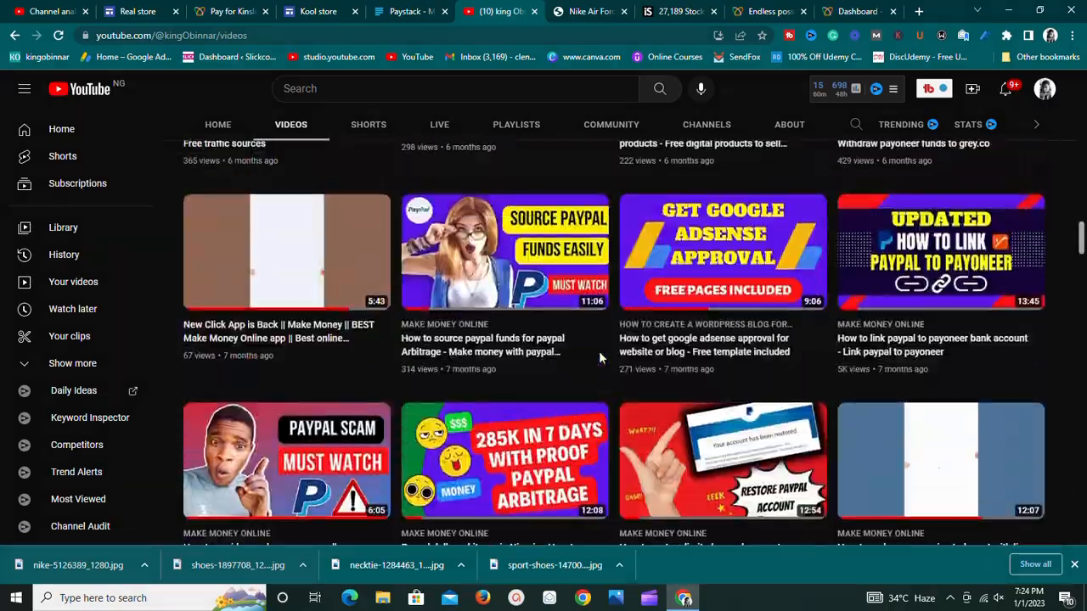
scroll(599, 357, "up", 20)
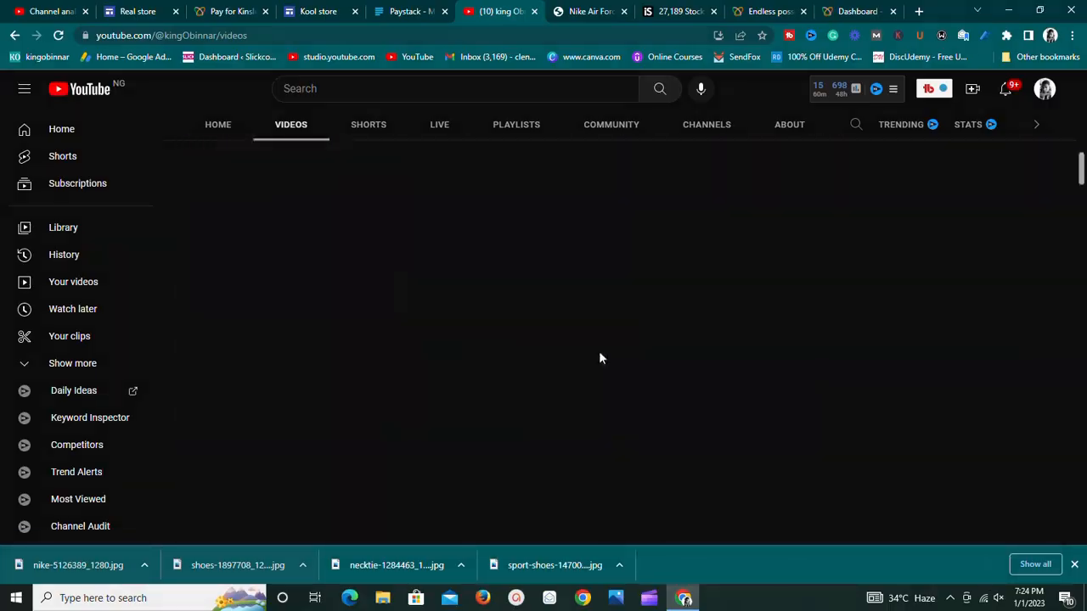
scroll(600, 357, "up", 5)
scroll(599, 359, "down", 5)
scroll(601, 362, "up", 2)
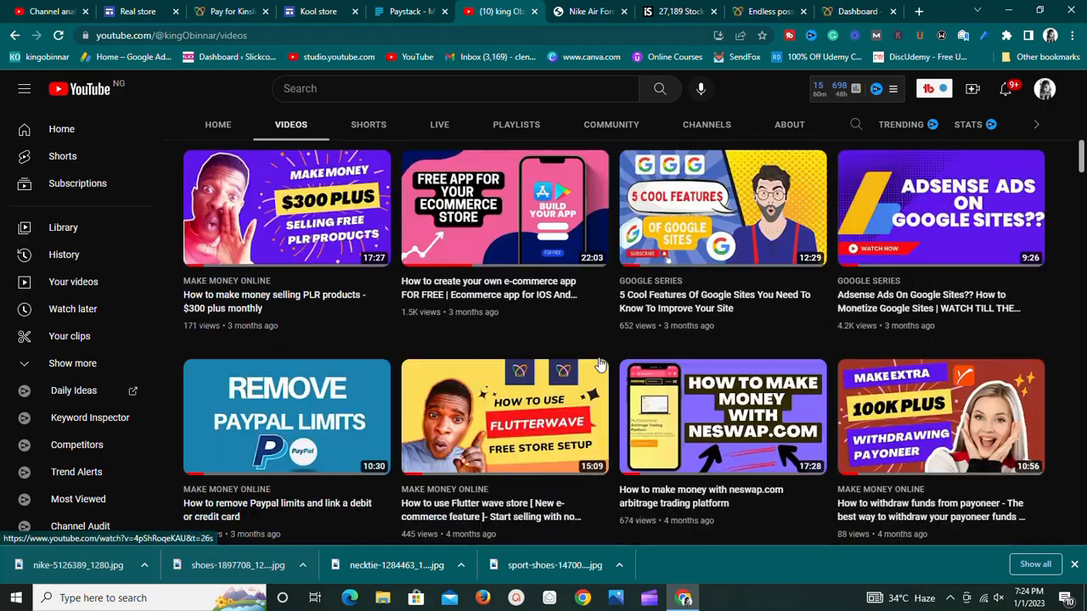
scroll(599, 363, "up", 6)
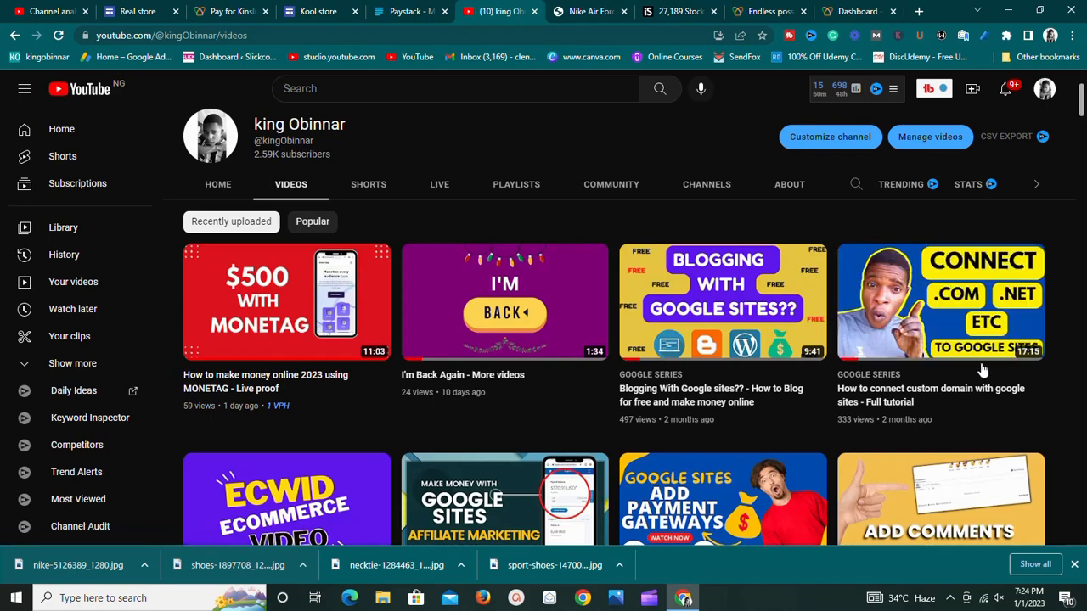
scroll(981, 374, "down", 2)
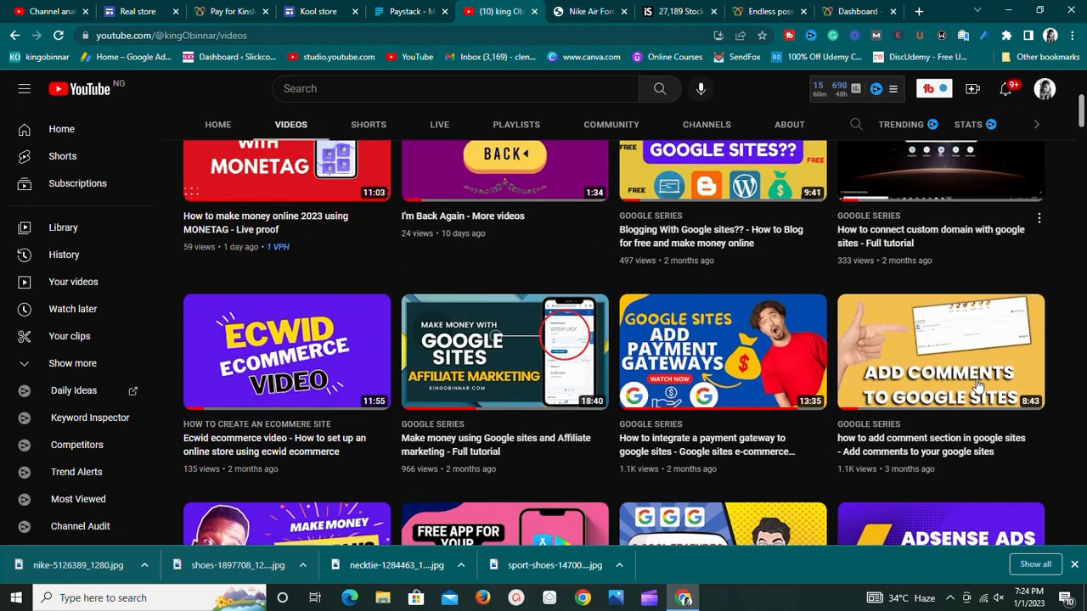
scroll(978, 386, "down", 2)
scroll(978, 386, "up", 4)
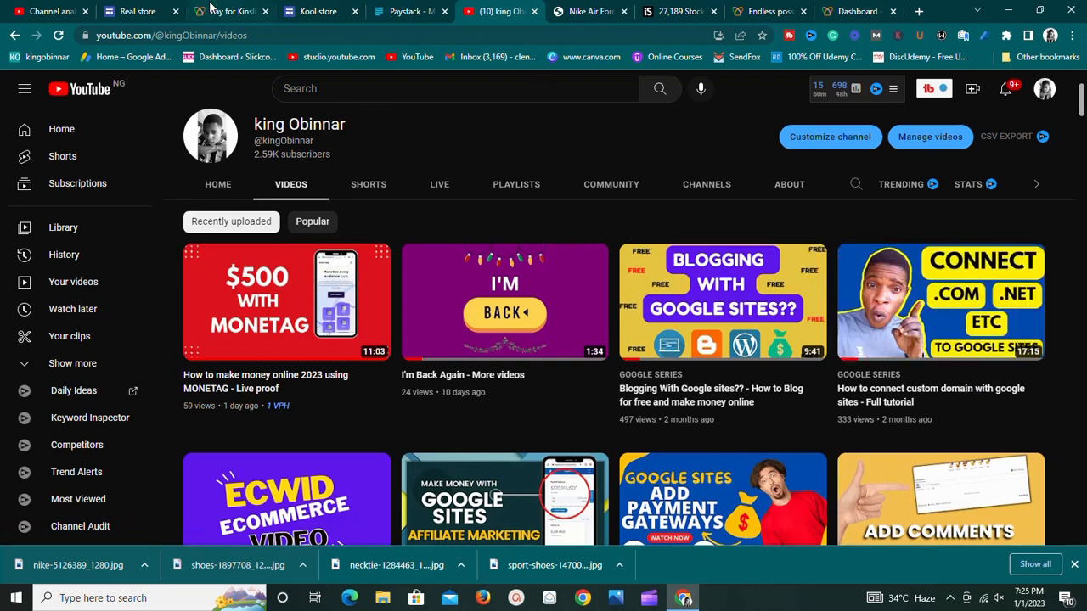
scroll(588, 260, "up", 2)
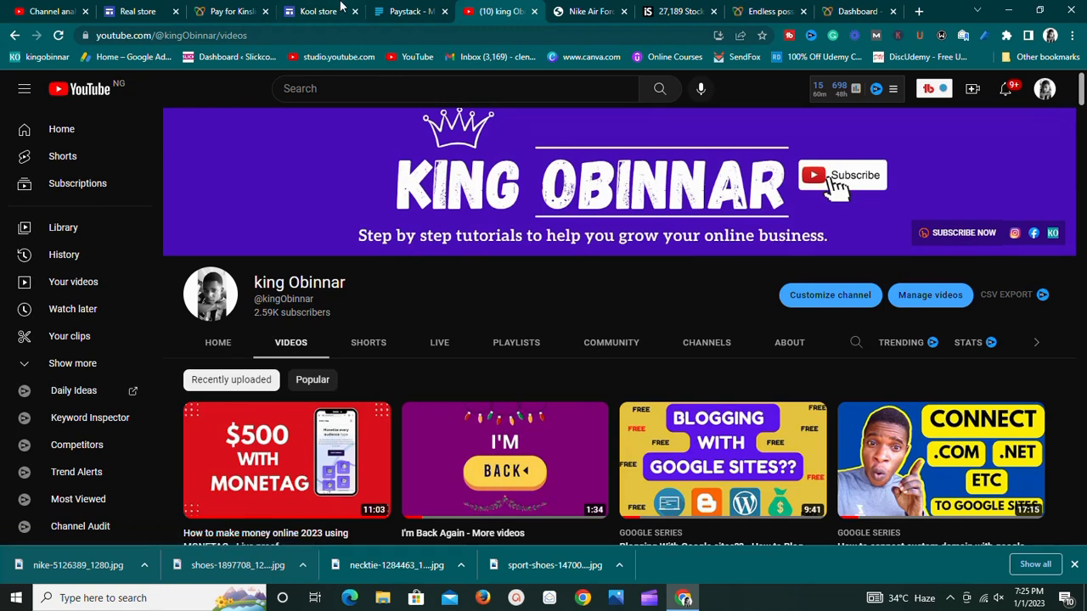
left_click(289, 9)
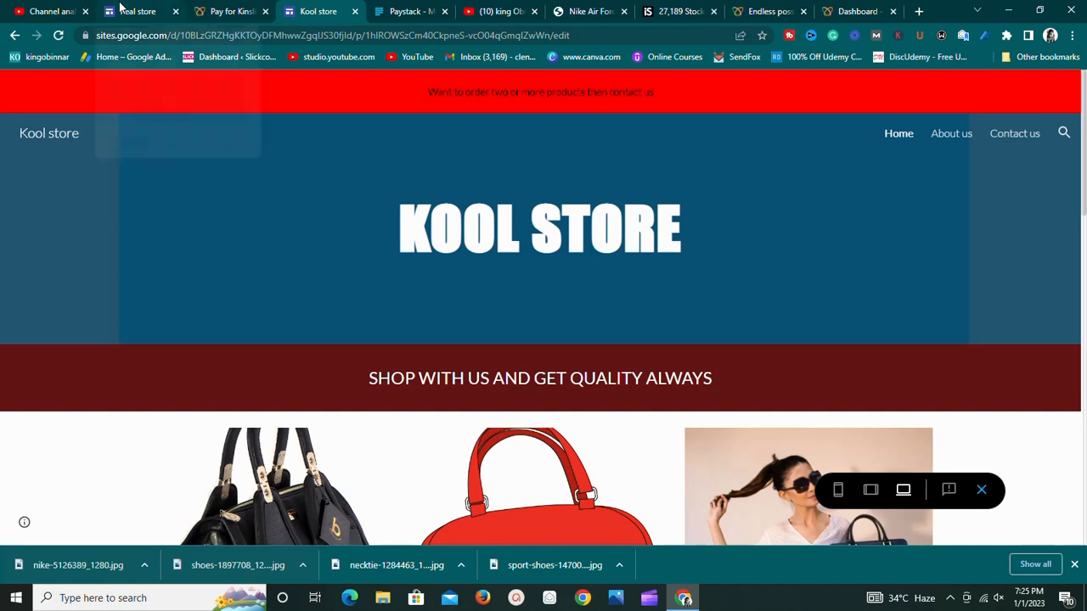
left_click(122, 8)
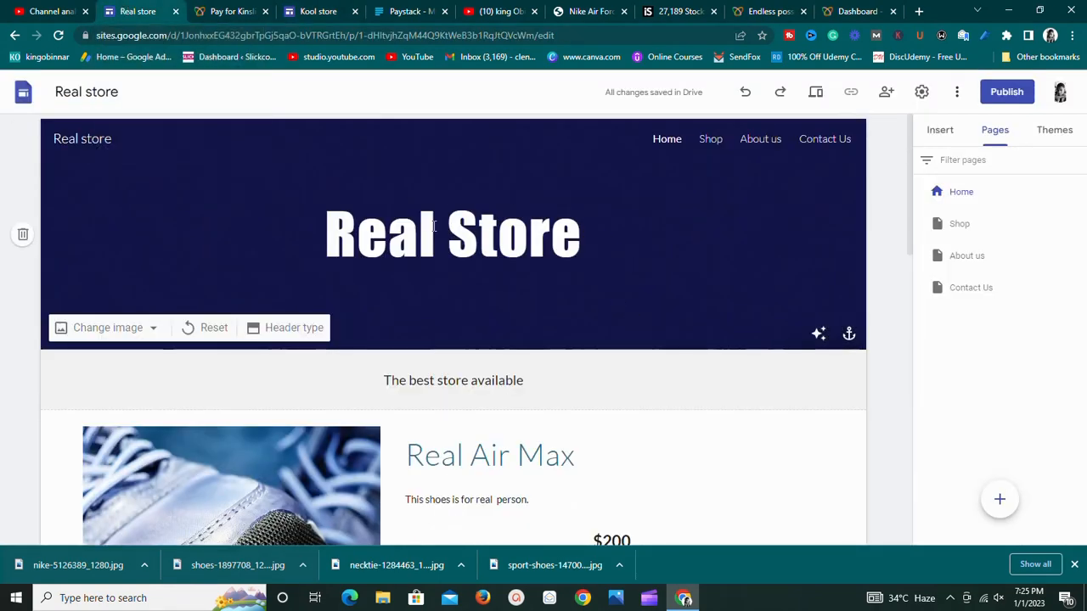
left_click(948, 600)
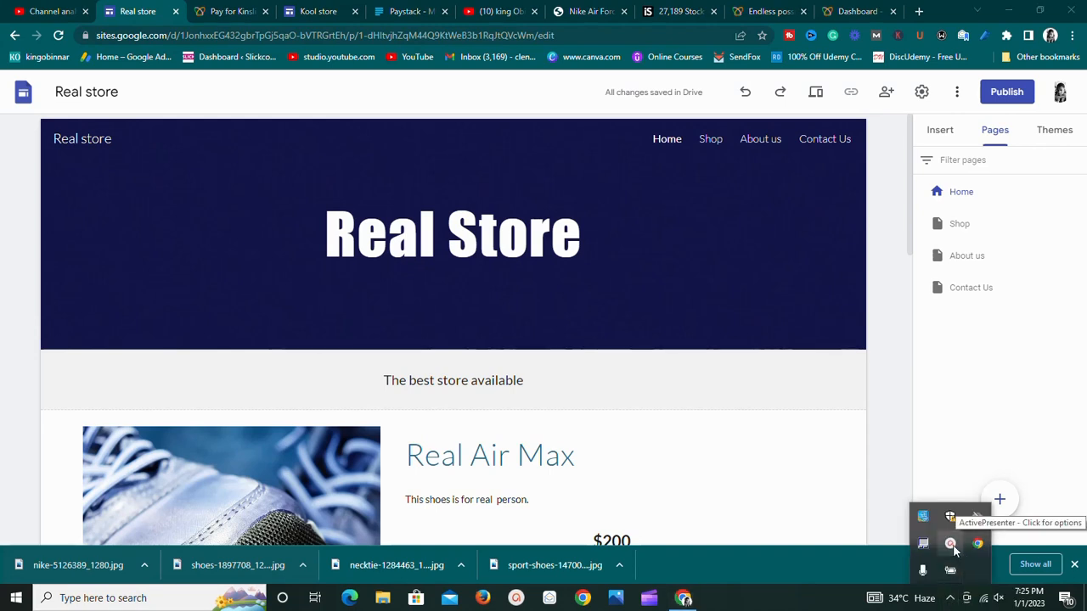
left_click(959, 550)
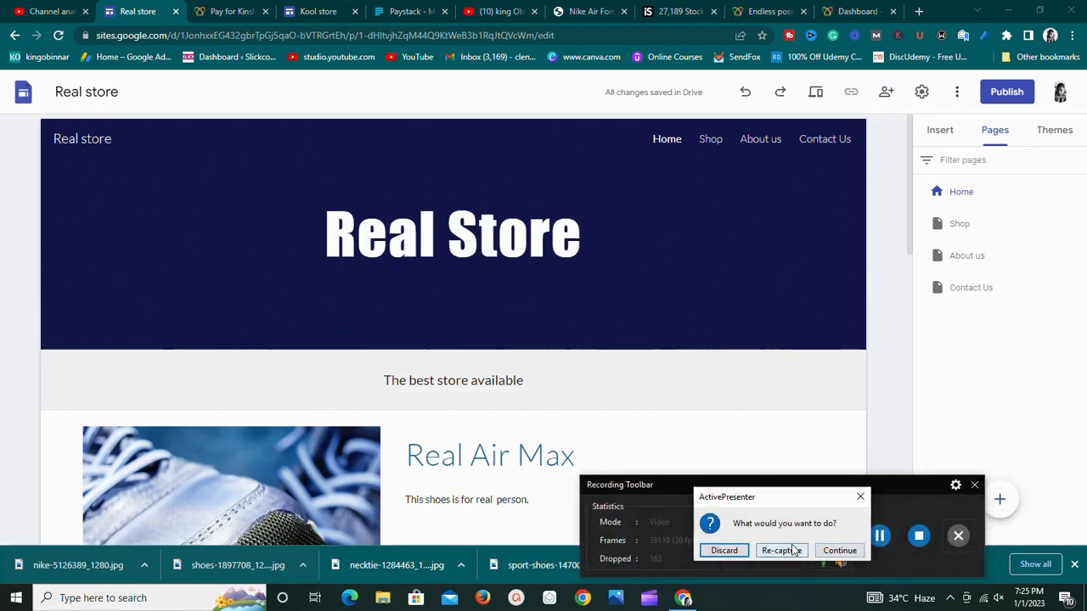
left_click(834, 551)
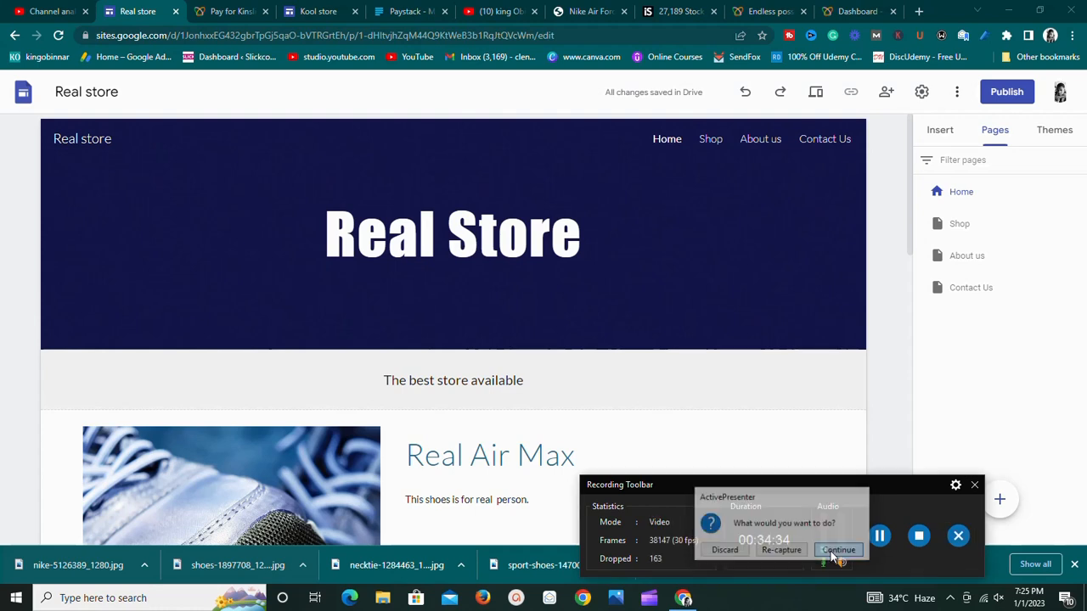